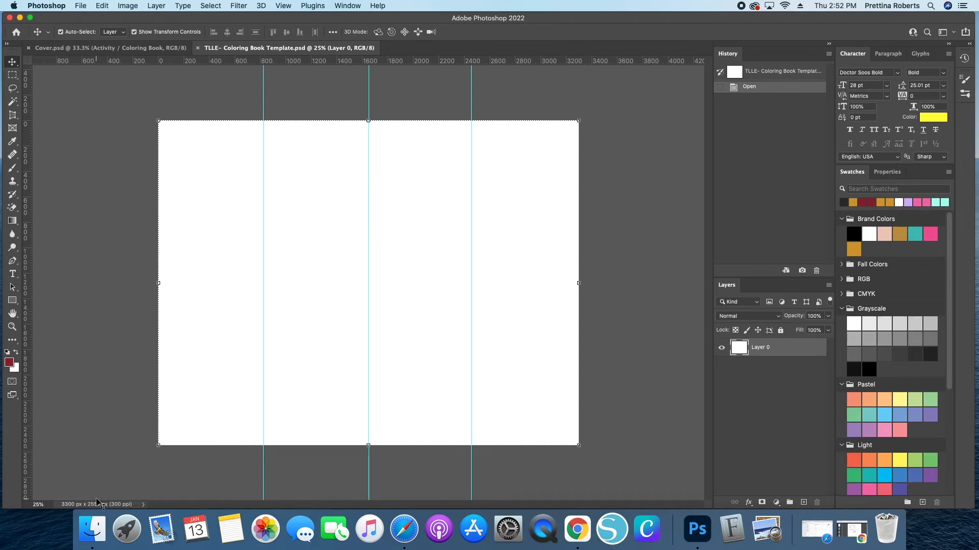
- Open Finder and browse the Clip Art folders to open the Spongebob clip art folder
click(85, 530)
click(93, 531)
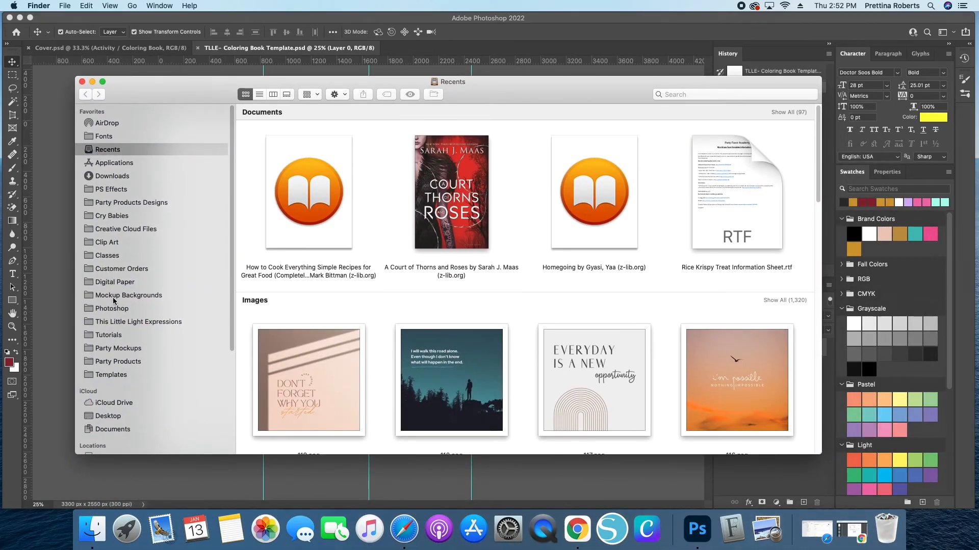
click(101, 243)
scroll(561, 284, up, 10)
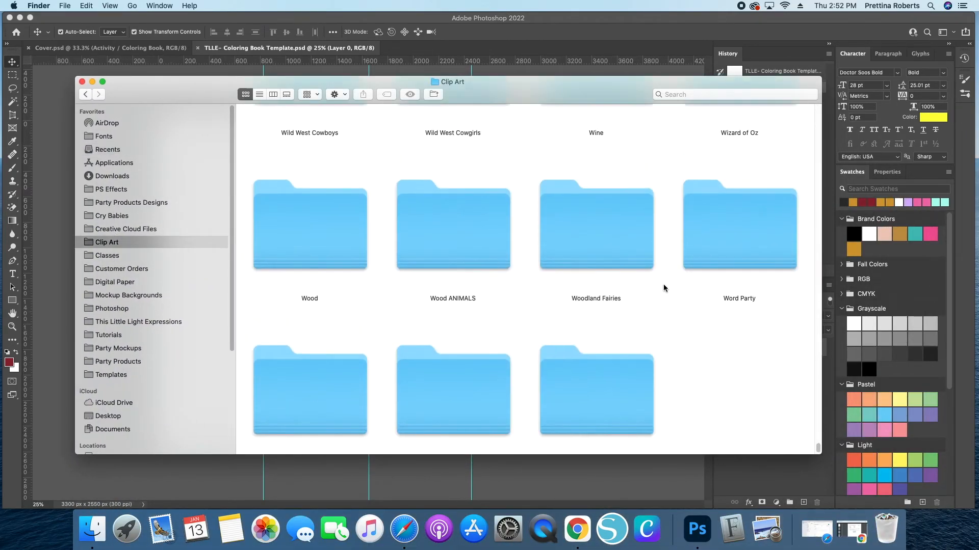
scroll(730, 277, up, 5)
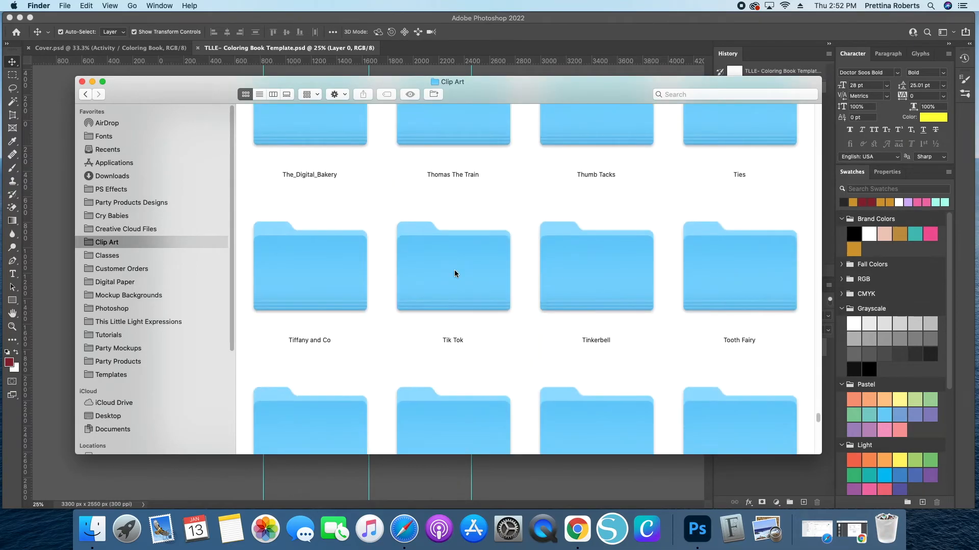
scroll(452, 275, down, 5)
scroll(448, 283, up, 5)
scroll(461, 296, up, 5)
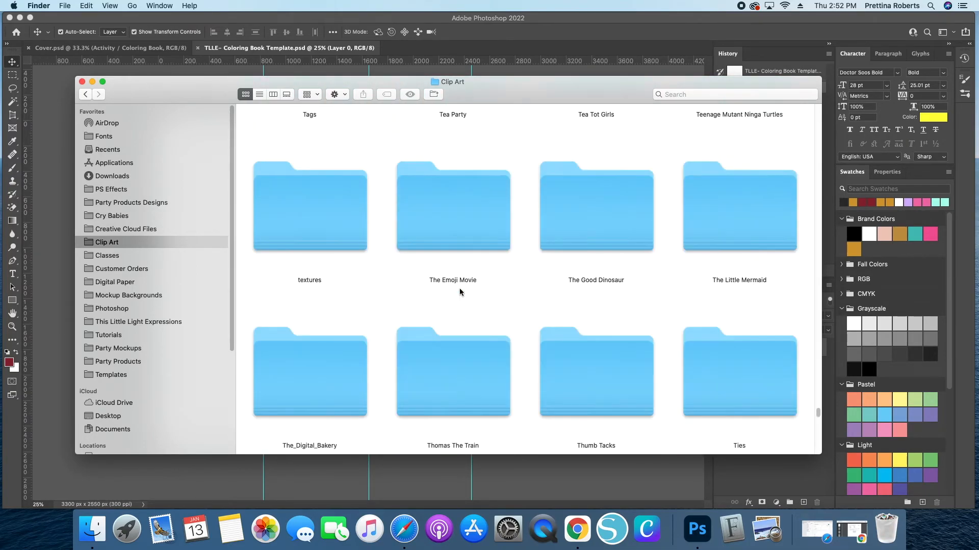
scroll(551, 288, up, 5)
scroll(561, 290, up, 5)
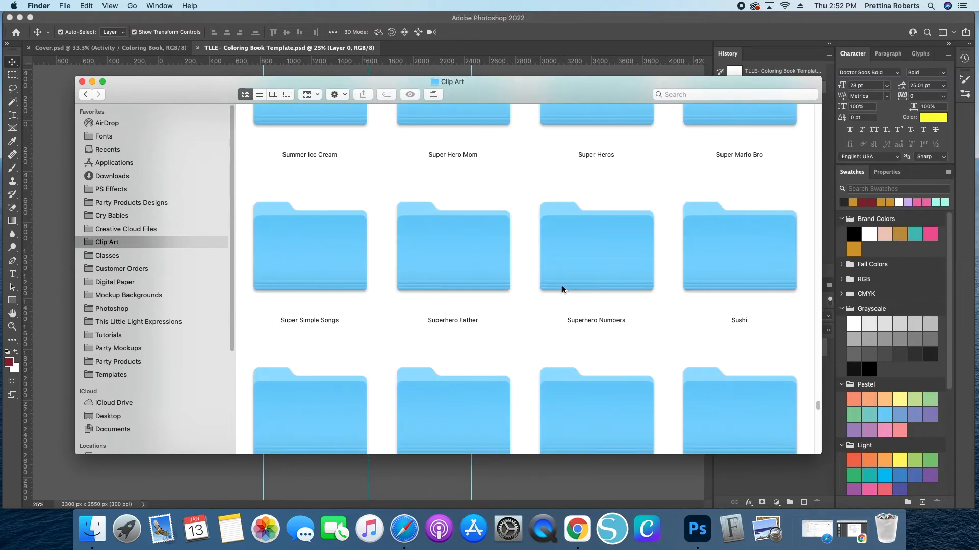
scroll(482, 230, up, 7)
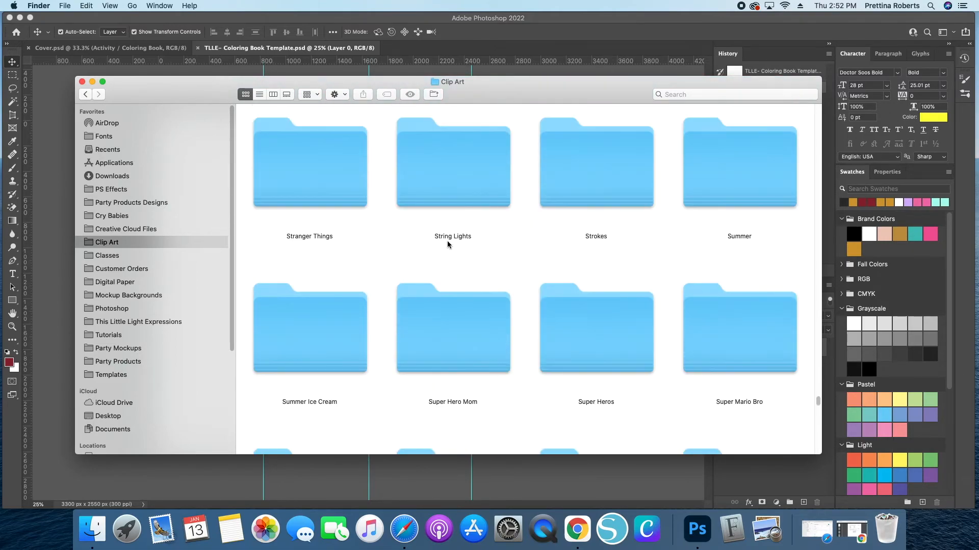
scroll(603, 239, down, 5)
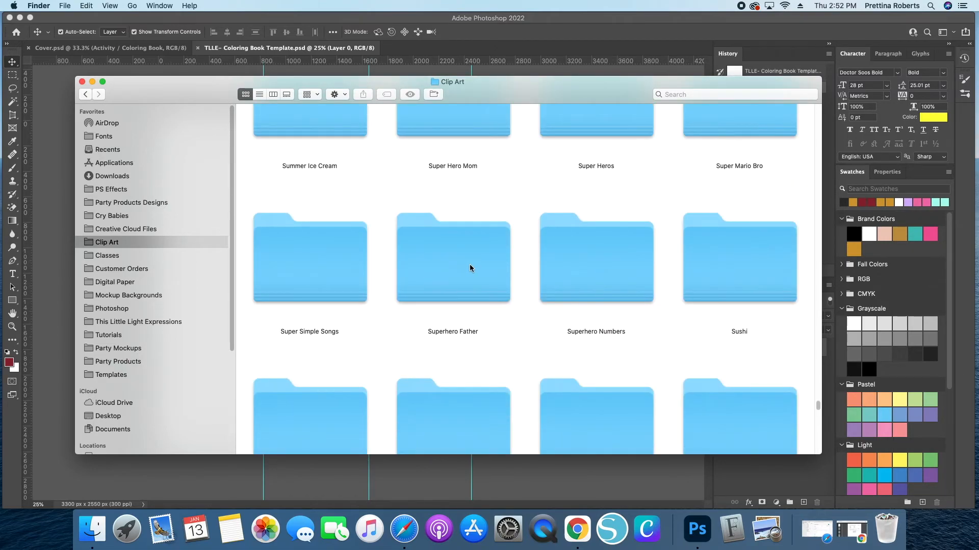
scroll(469, 264, down, 5)
scroll(473, 265, up, 10)
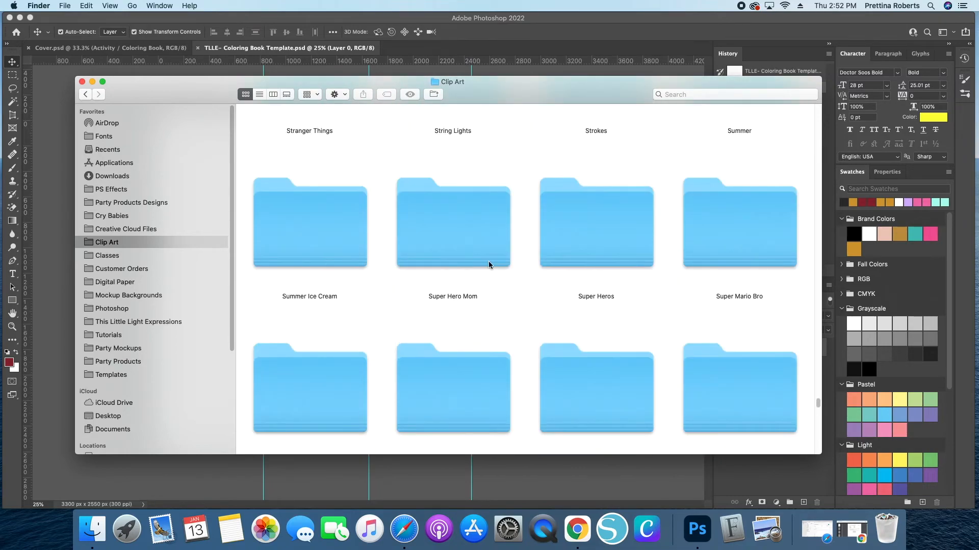
scroll(463, 264, up, 7)
scroll(530, 279, up, 5)
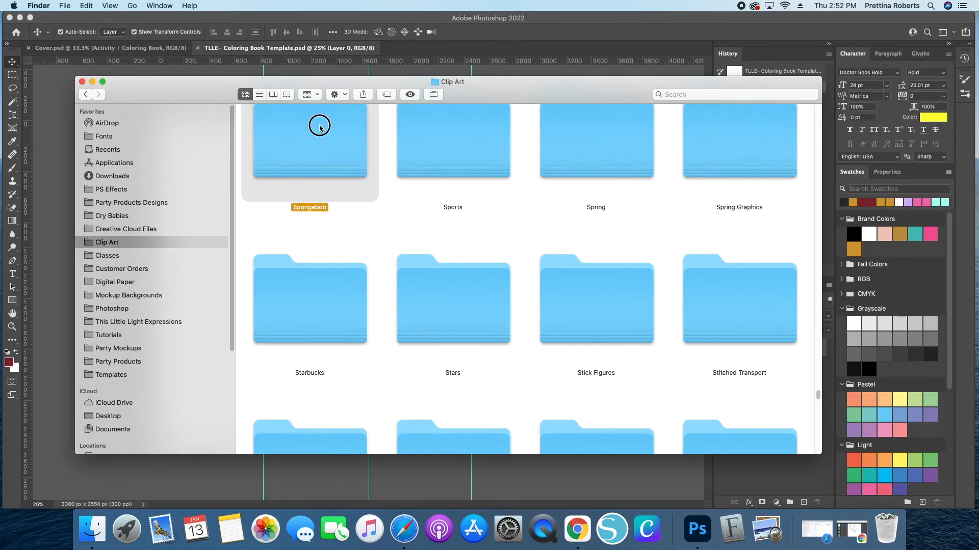
double_click(317, 125)
scroll(564, 276, up, 3)
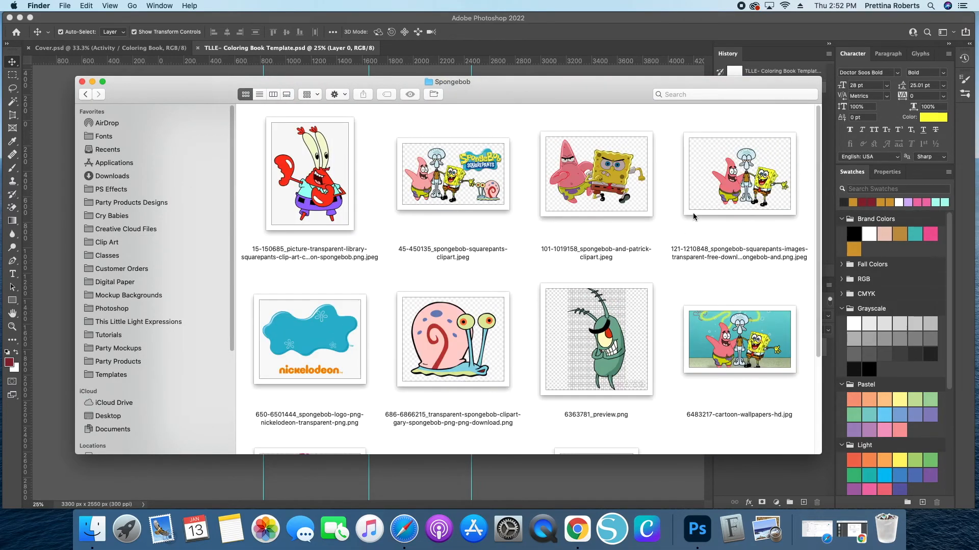
- Open a new Finder tab and navigate through Clip Art into Coloring Book, then open its Spongebob folder
click(65, 6)
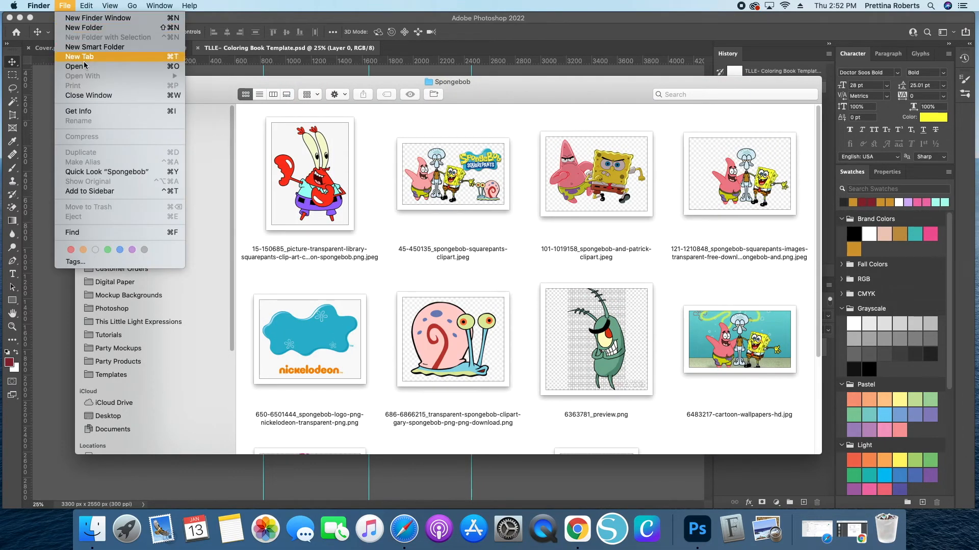
key(super+t)
scroll(581, 309, down, 5)
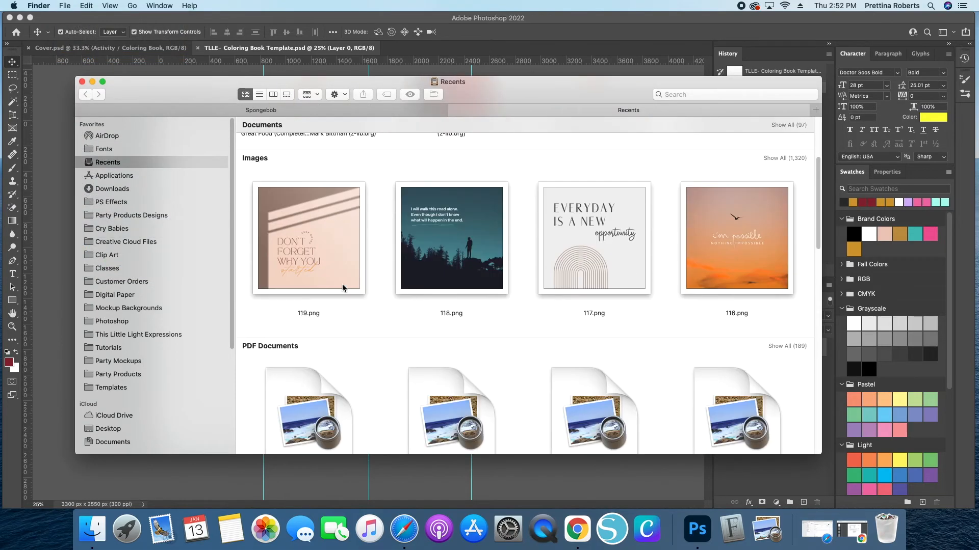
click(112, 257)
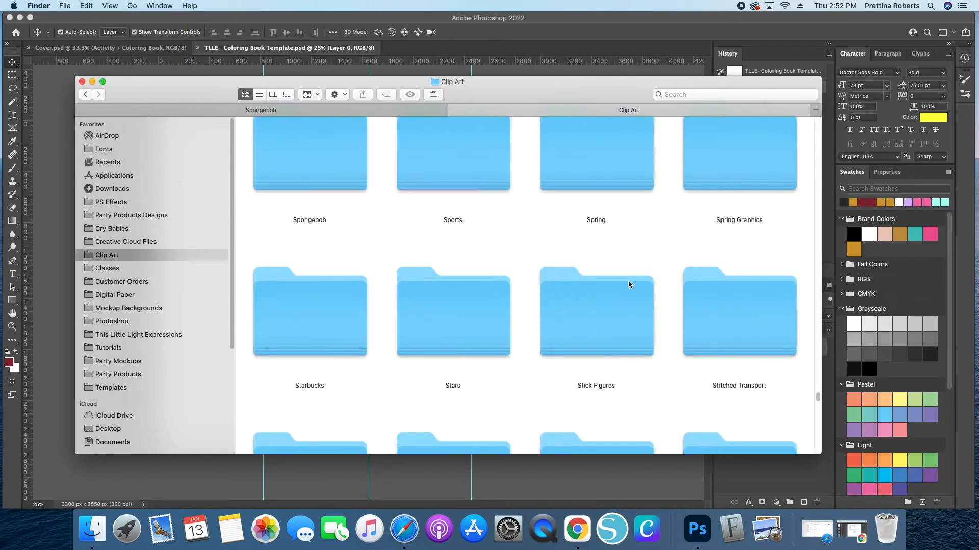
scroll(631, 289, down, 3)
click(818, 319)
drag(819, 391, 803, 218)
scroll(418, 288, up, 5)
scroll(522, 324, up, 5)
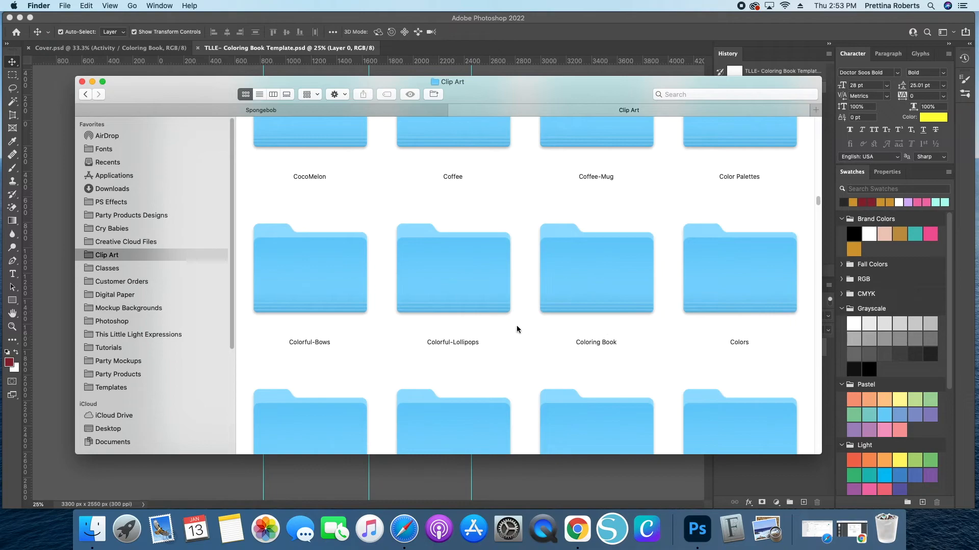
scroll(647, 293, up, 3)
scroll(556, 293, up, 2)
scroll(556, 296, down, 5)
scroll(556, 294, down, 8)
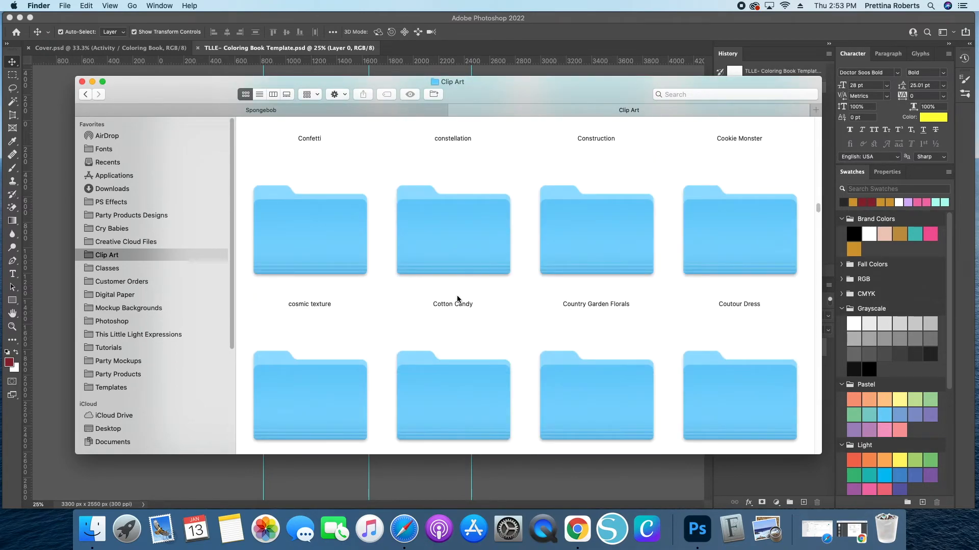
scroll(565, 277, down, 3)
scroll(562, 276, up, 9)
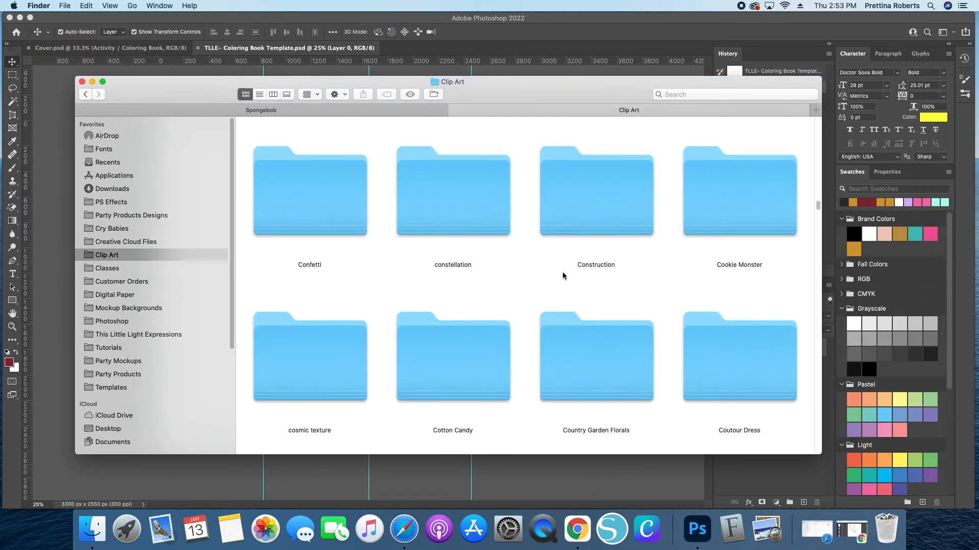
double_click(615, 222)
scroll(685, 336, up, 1)
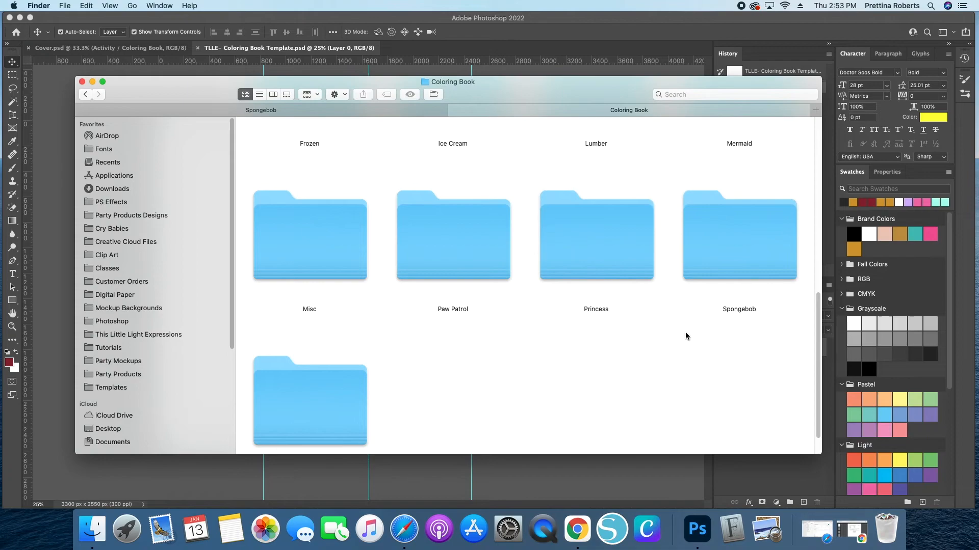
double_click(706, 237)
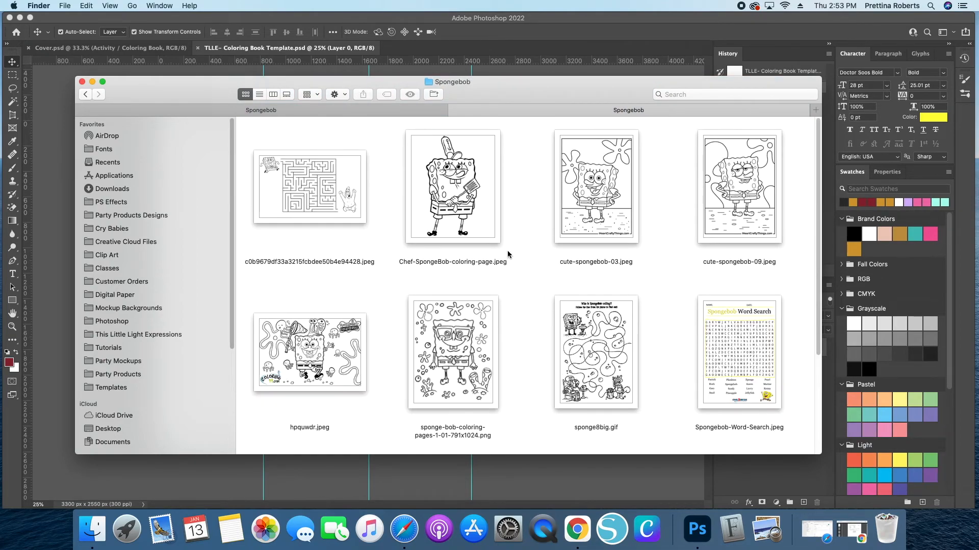
- Resize and reposition the Finder window so the Photoshop canvas remains partly visible
drag(492, 454, 492, 508)
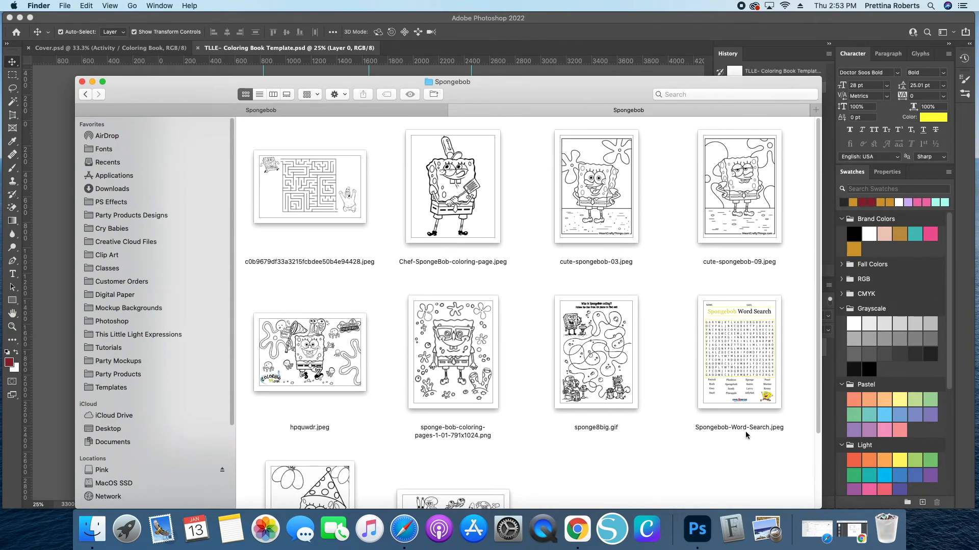
drag(504, 83, 494, 18)
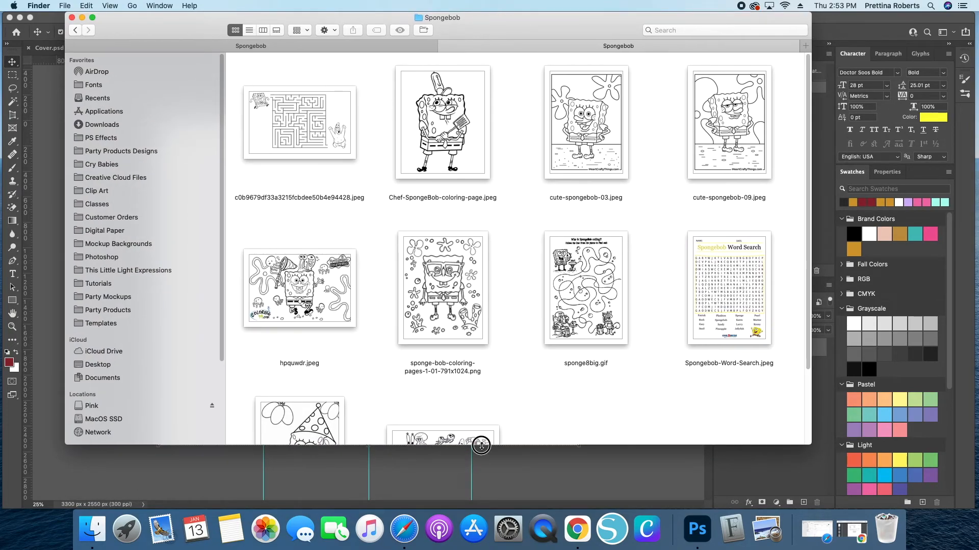
drag(481, 444, 479, 505)
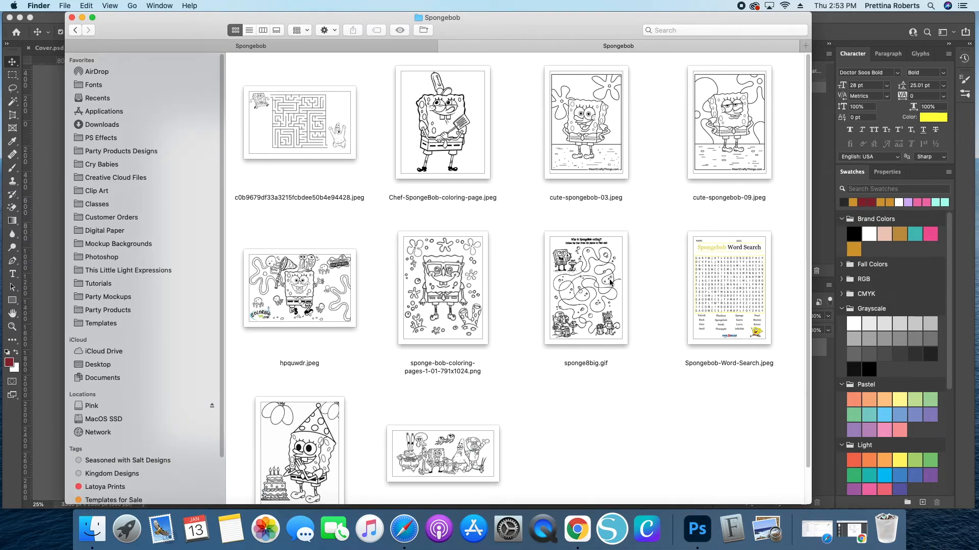
drag(68, 13, 117, 46)
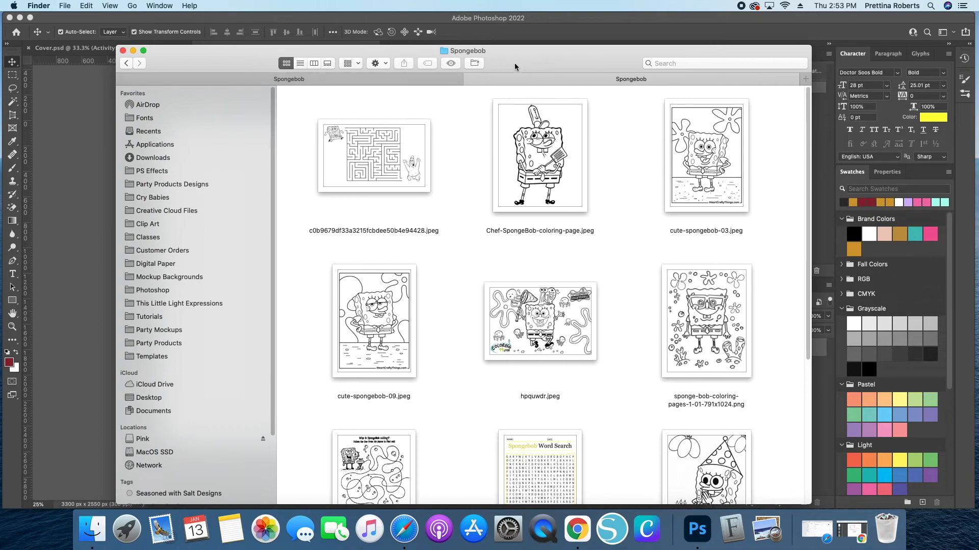
drag(515, 63, 685, 36)
click(171, 256)
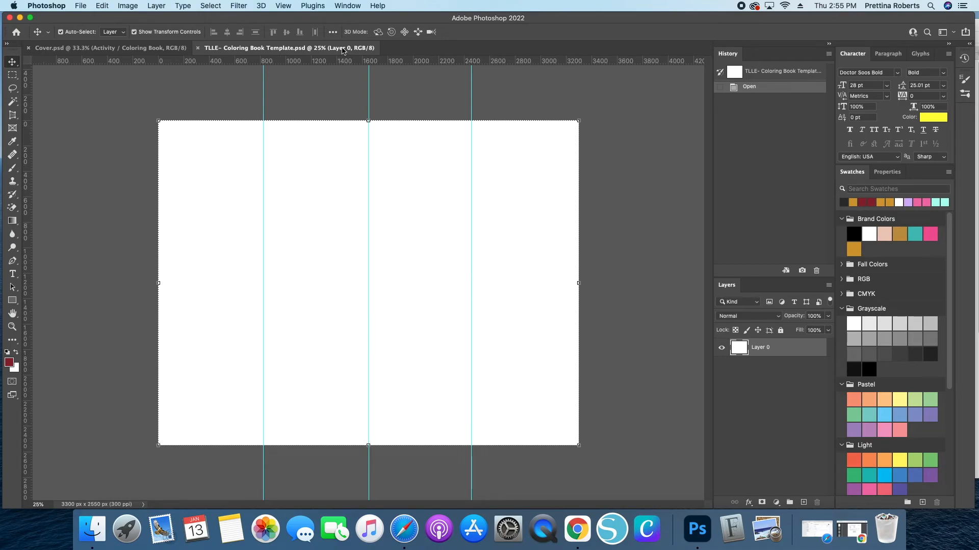
- Lock the guides in the coloring book template
click(344, 8)
mouse_move(328, 6)
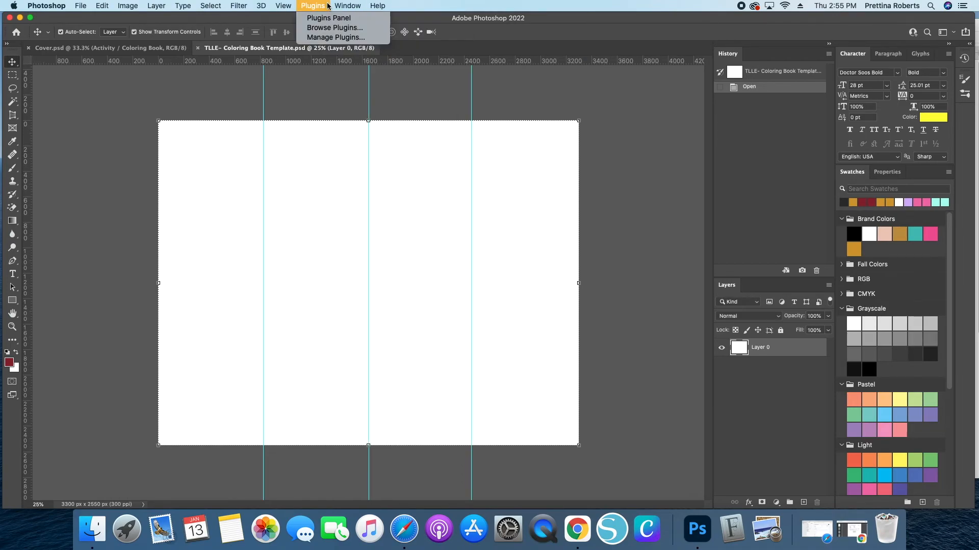
mouse_move(283, 6)
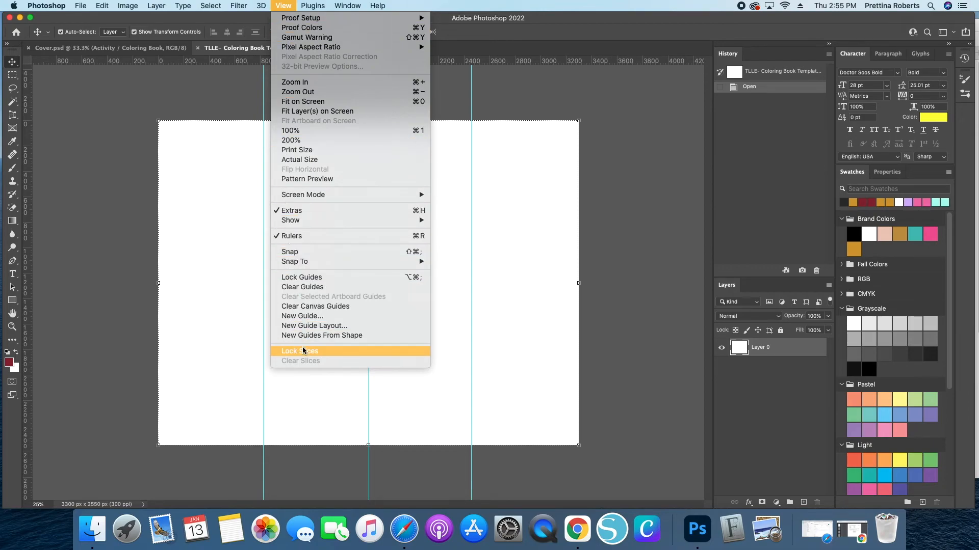
click(300, 278)
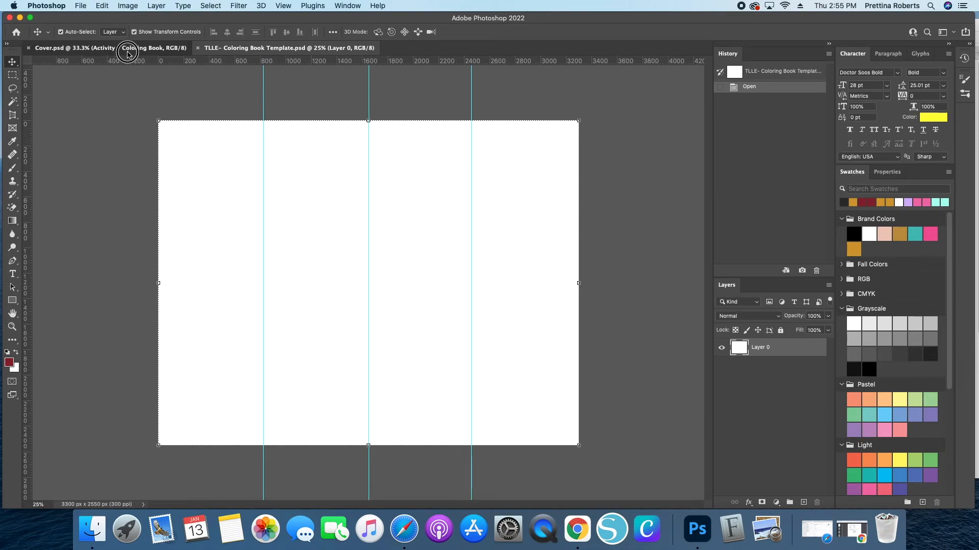
- Switch to the Cover document to review it zoomed out, then return to the template
click(148, 48)
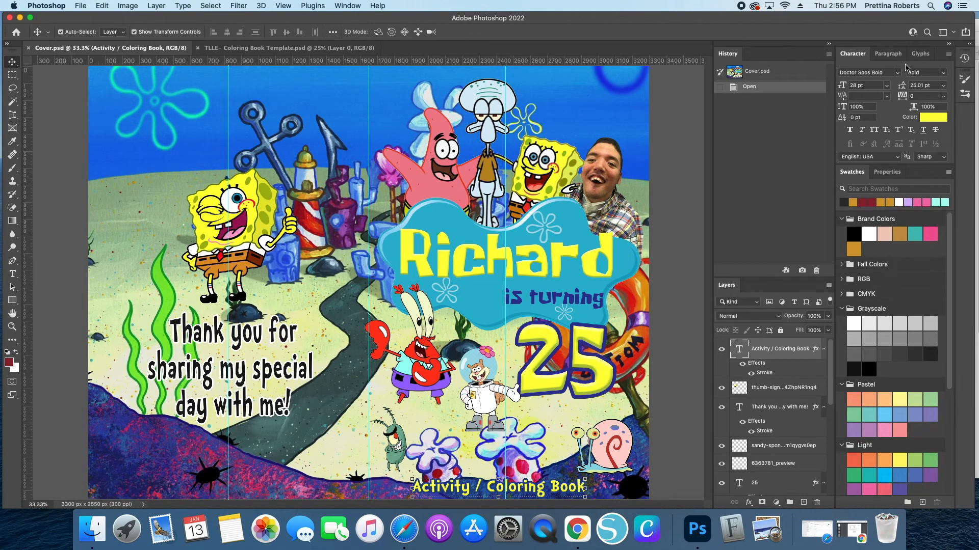
key(super+minus)
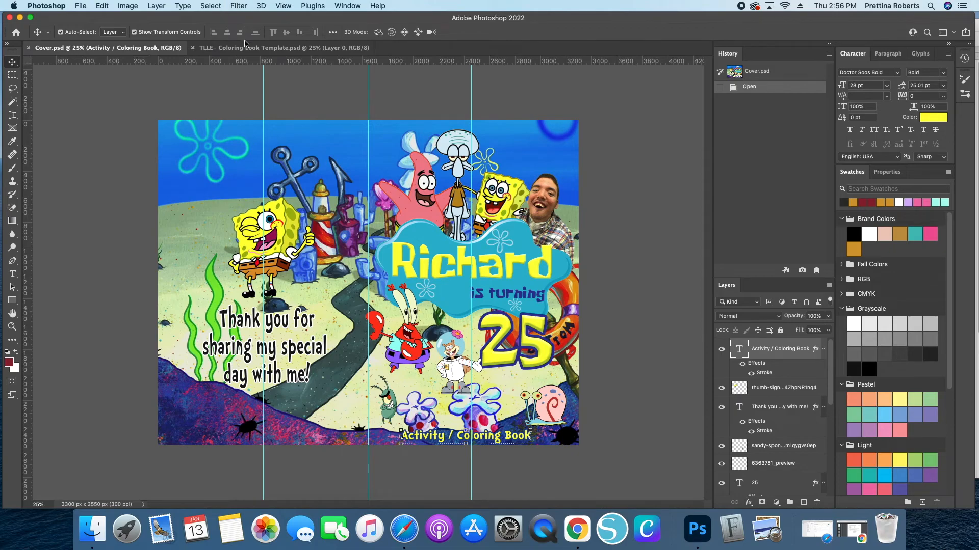
click(220, 48)
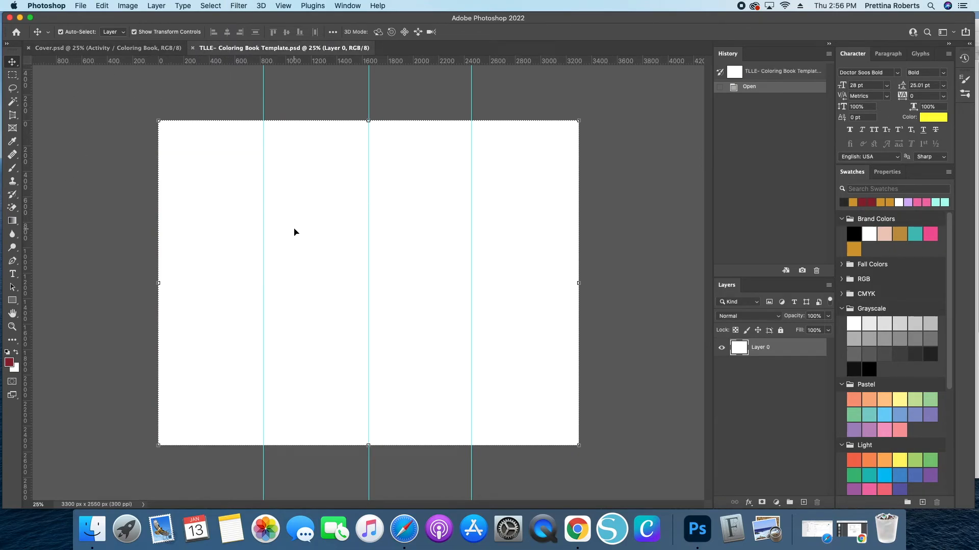
- Place spongebob-marine.png from the Spongebob folder into the template, scale it to fill the canvas, and lock its layer
click(94, 532)
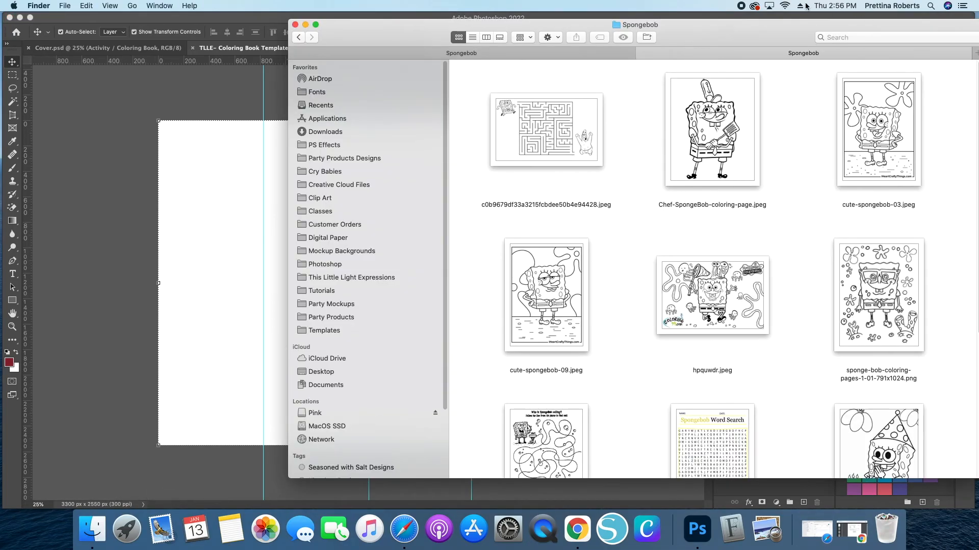
click(525, 52)
scroll(651, 274, down, 5)
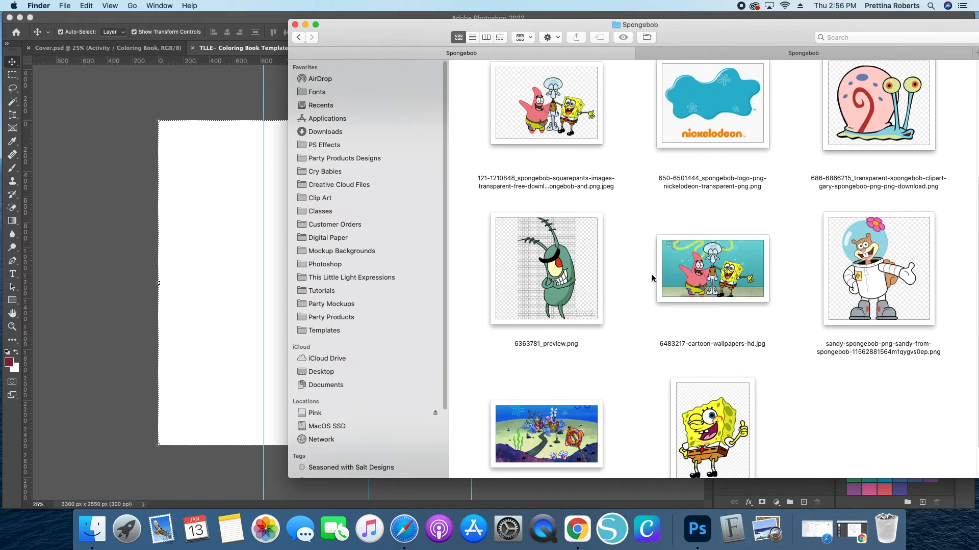
click(529, 406)
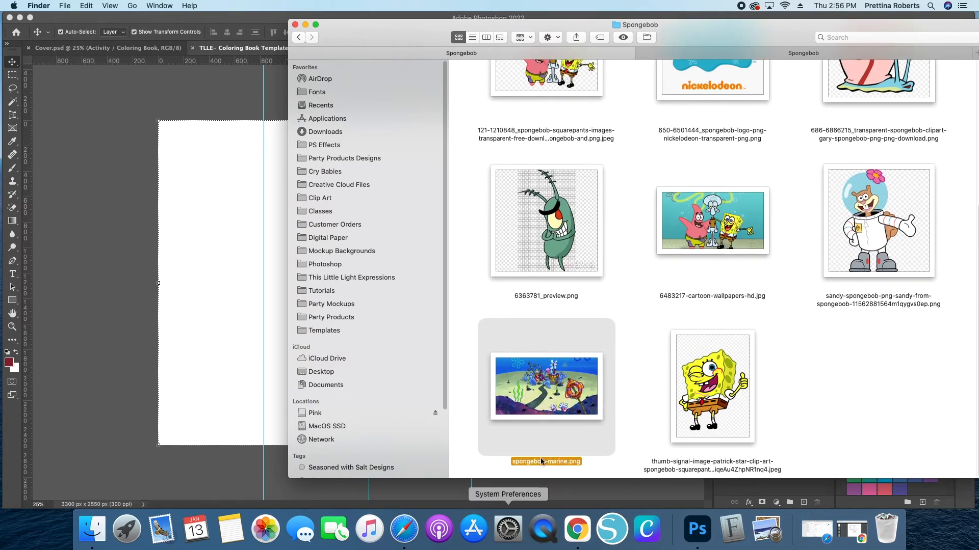
drag(545, 386, 174, 388)
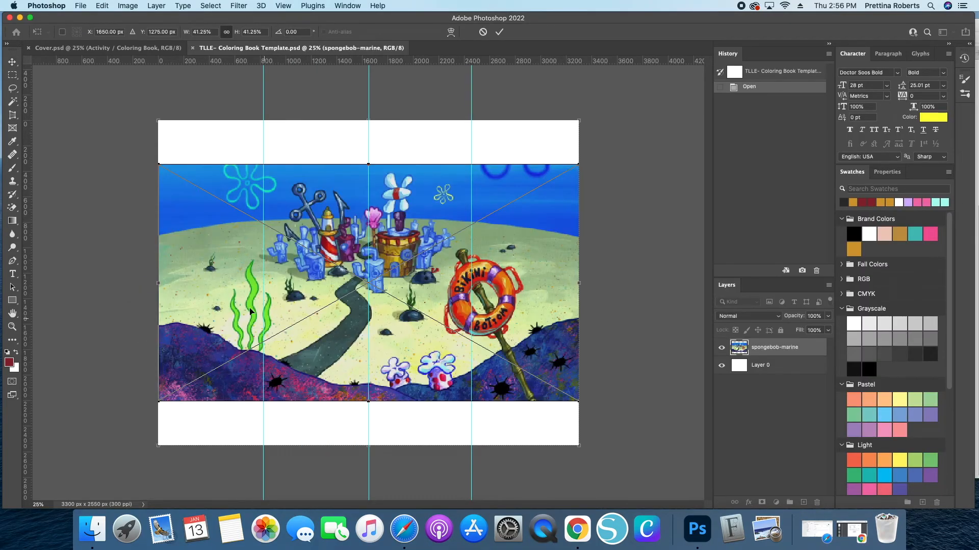
drag(353, 160, 376, 115)
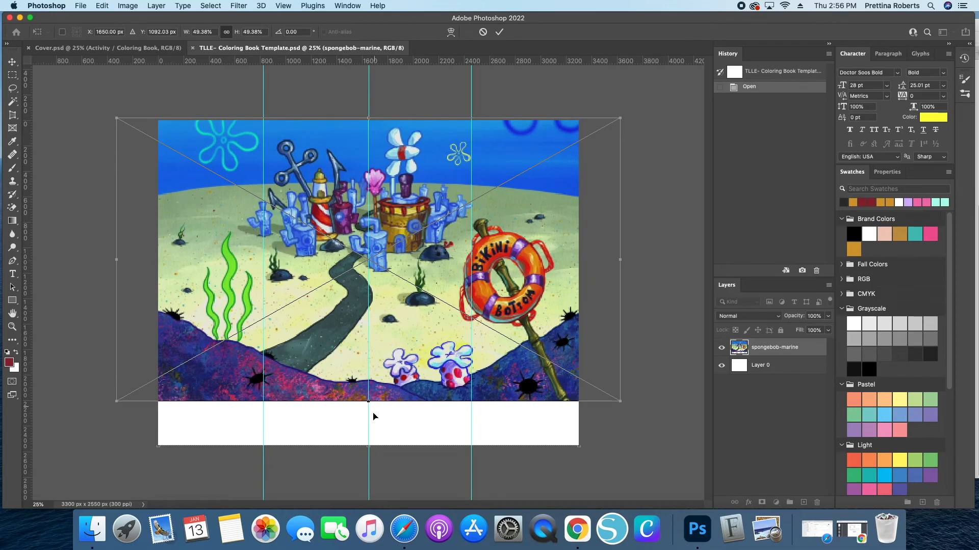
drag(366, 402, 368, 447)
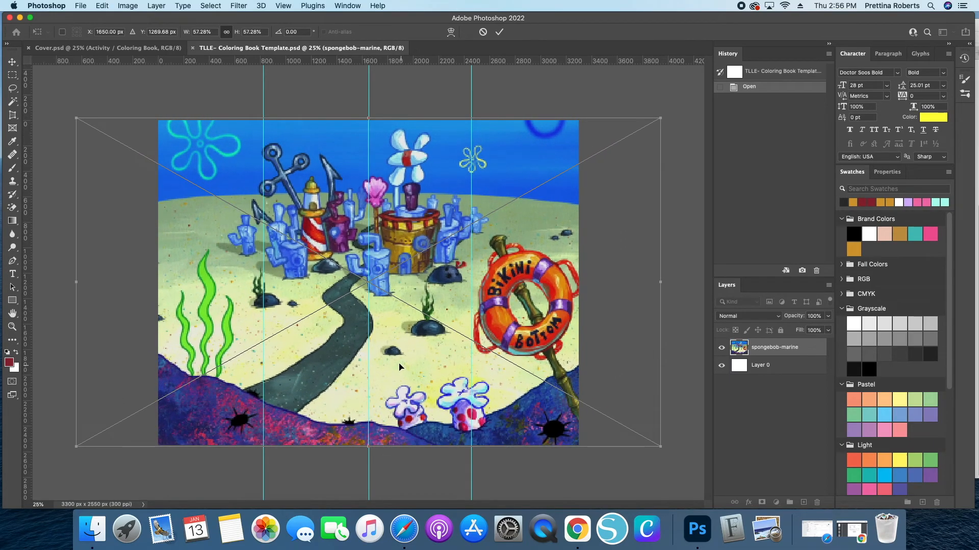
key(Return)
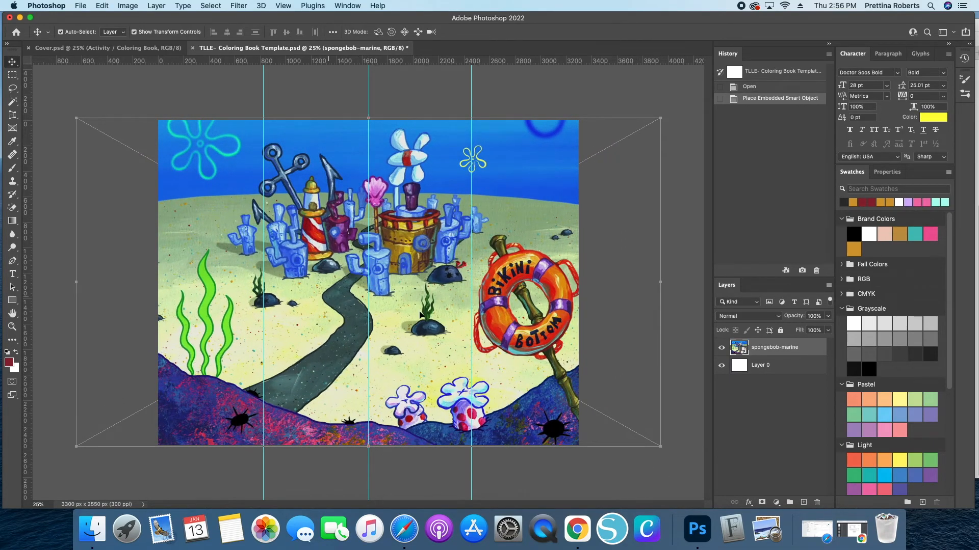
click(781, 331)
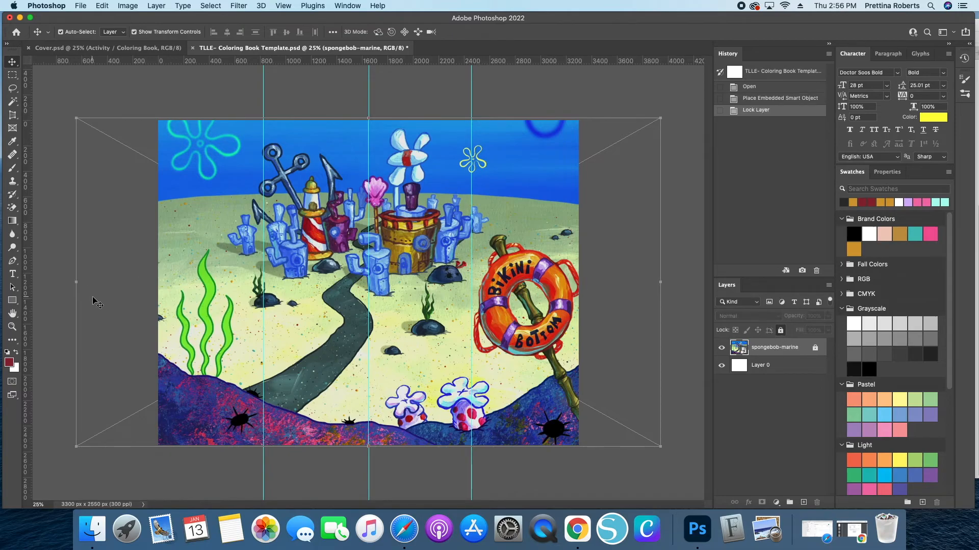
- Switch to the Cover document for reference, then browse the Spongebob clip art folder for images to use
click(118, 49)
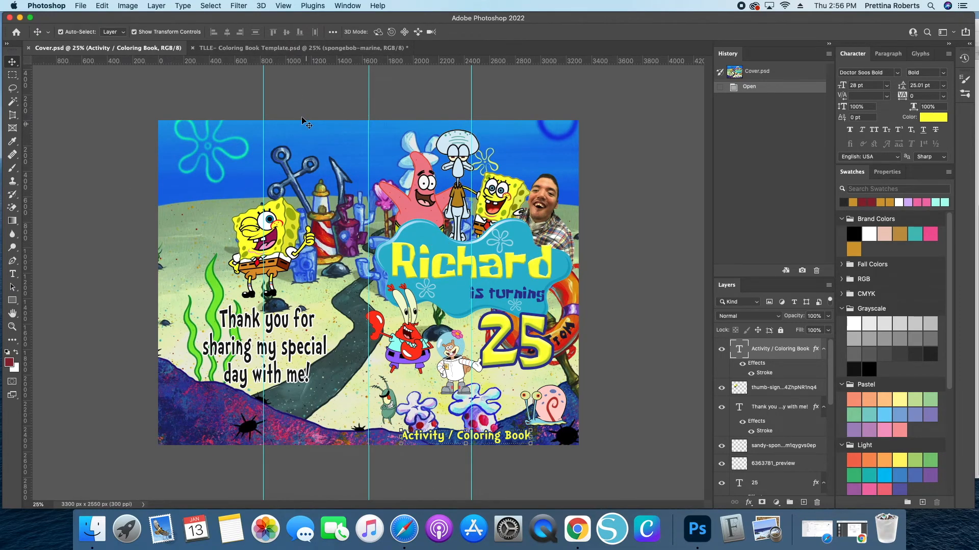
click(290, 48)
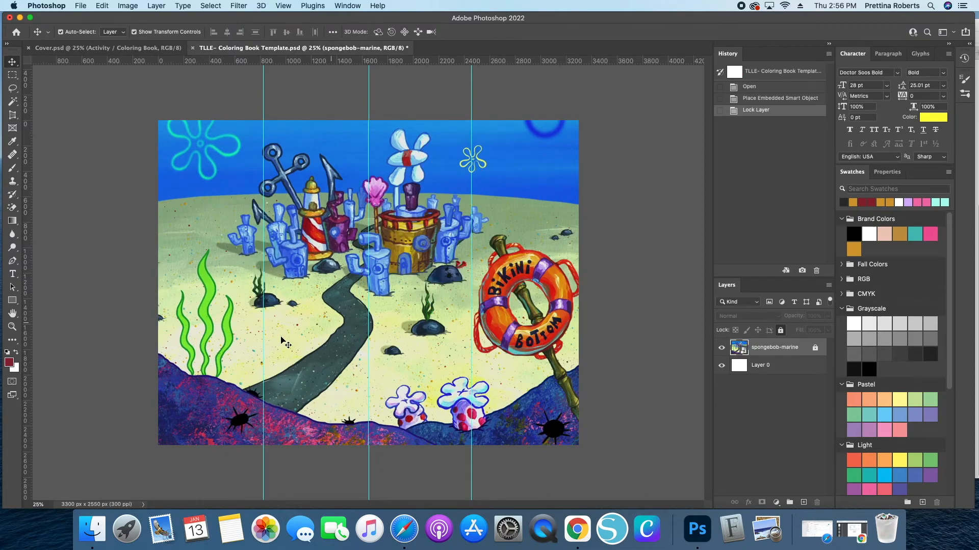
click(98, 534)
scroll(784, 299, up, 5)
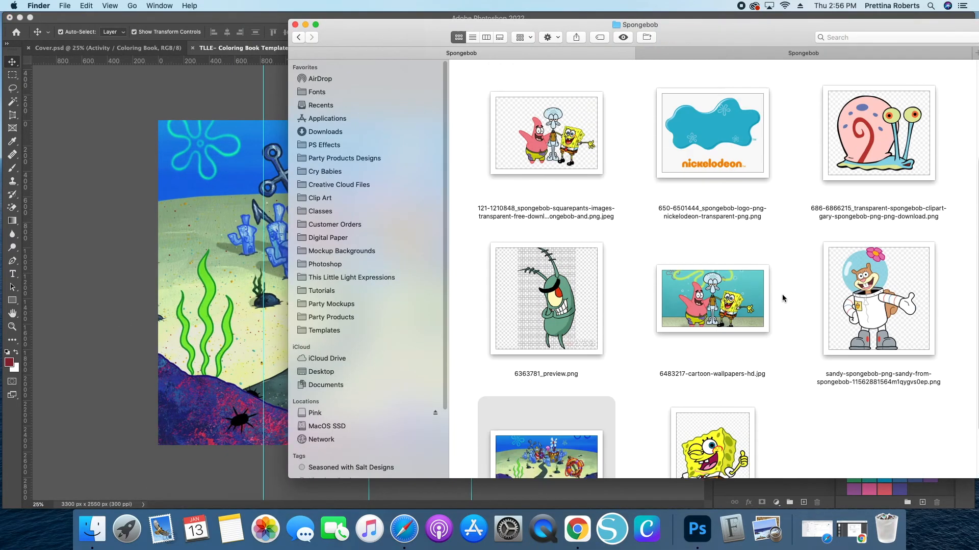
click(702, 248)
scroll(634, 262, up, 3)
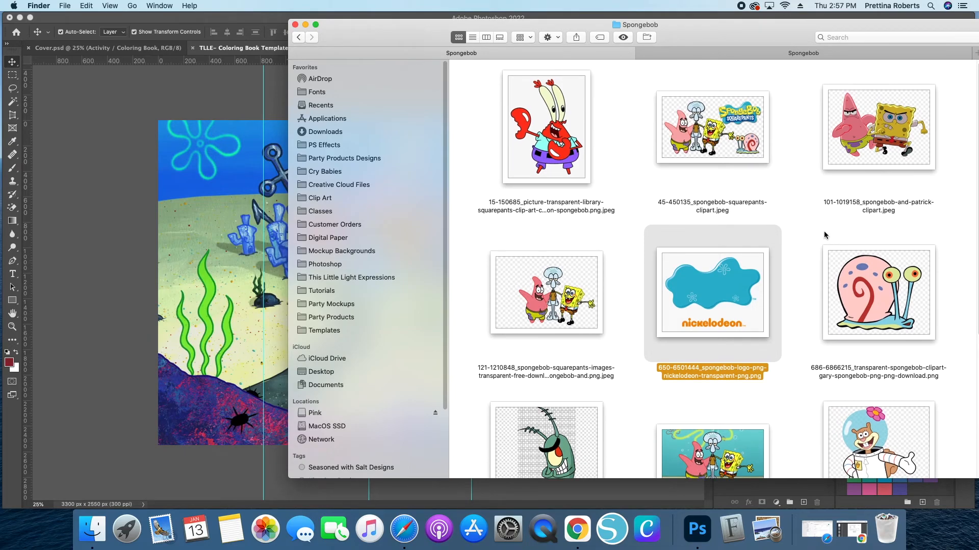
scroll(830, 234, down, 5)
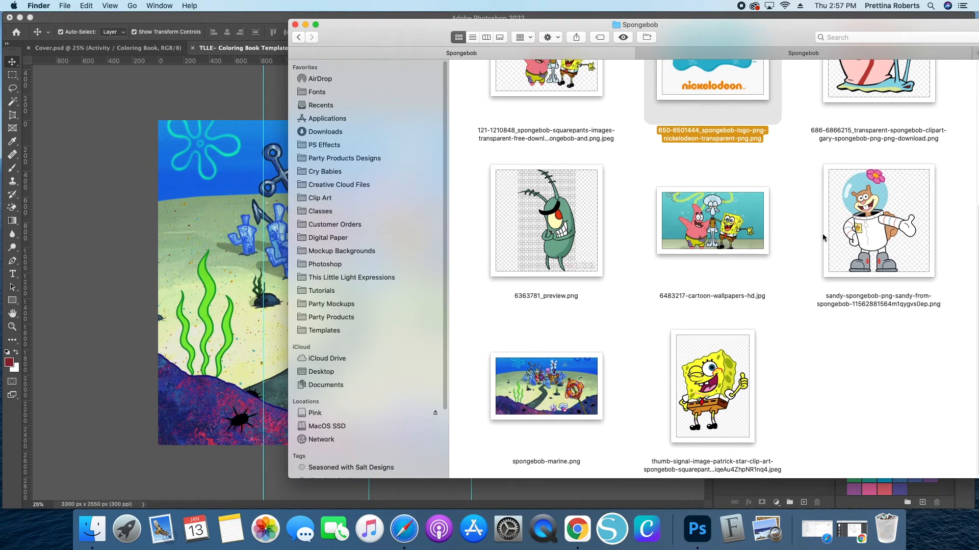
scroll(823, 238, up, 5)
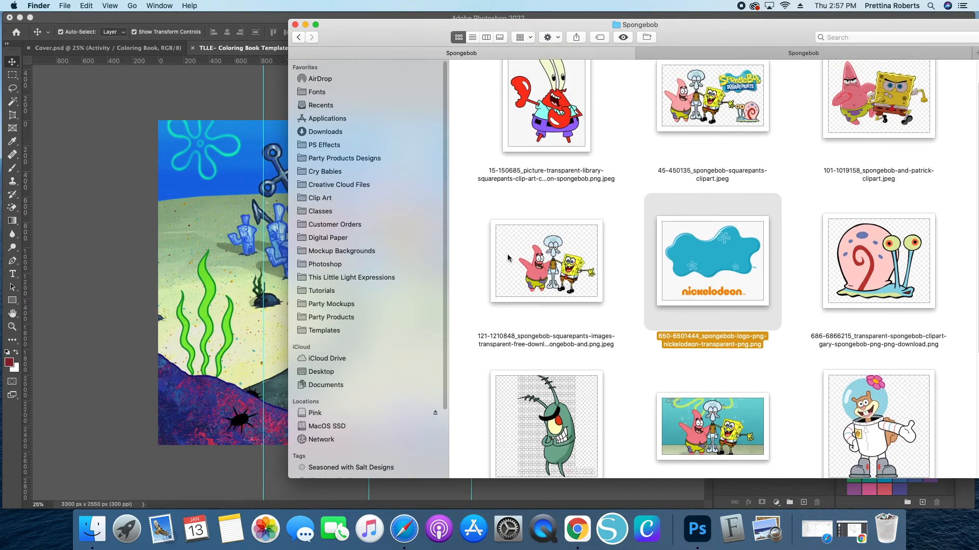
scroll(650, 293, down, 1)
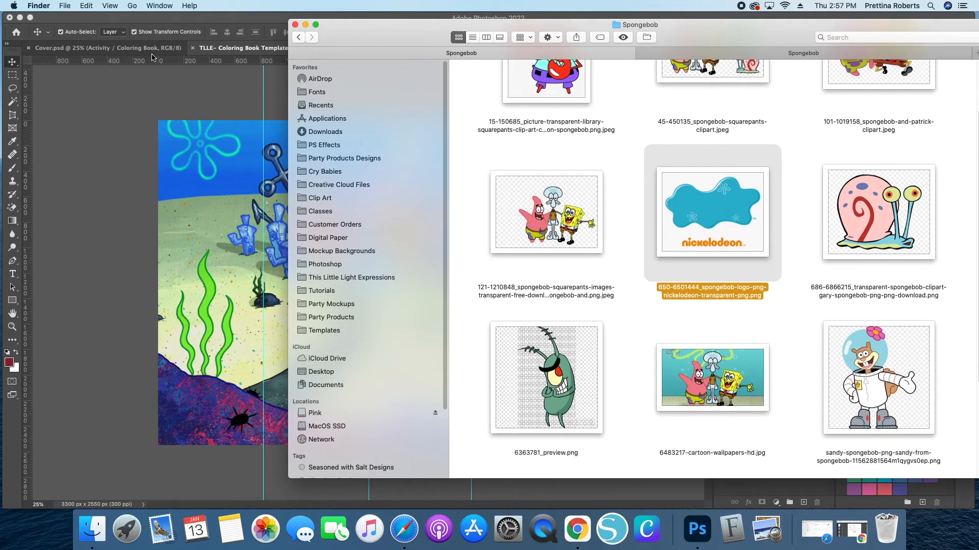
- Check which clip art layers the Cover document uses, then return to the template
click(108, 46)
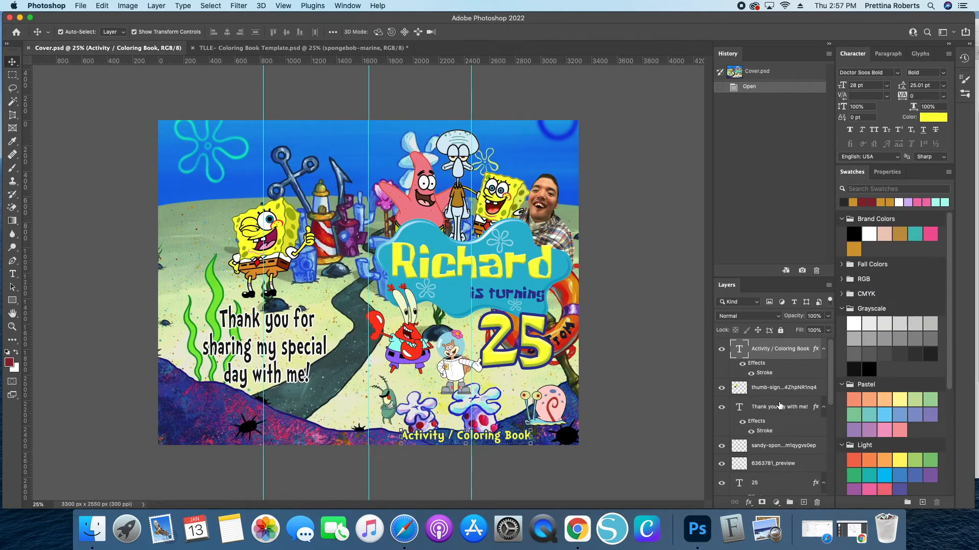
click(433, 189)
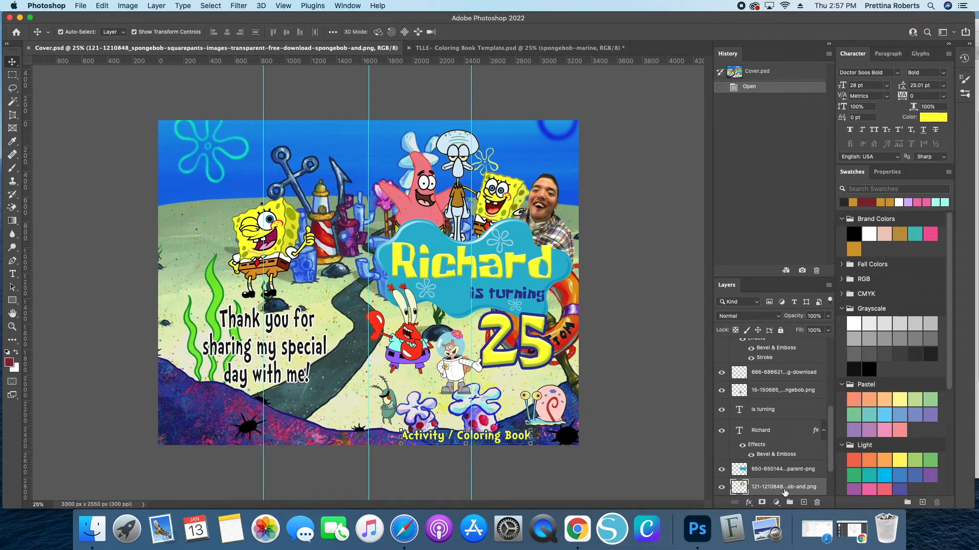
scroll(788, 481, down, 1)
click(474, 50)
- Place the Patrick, Squidward and SpongeBob image and the Nickelodeon logo into the template as smart objects
click(94, 531)
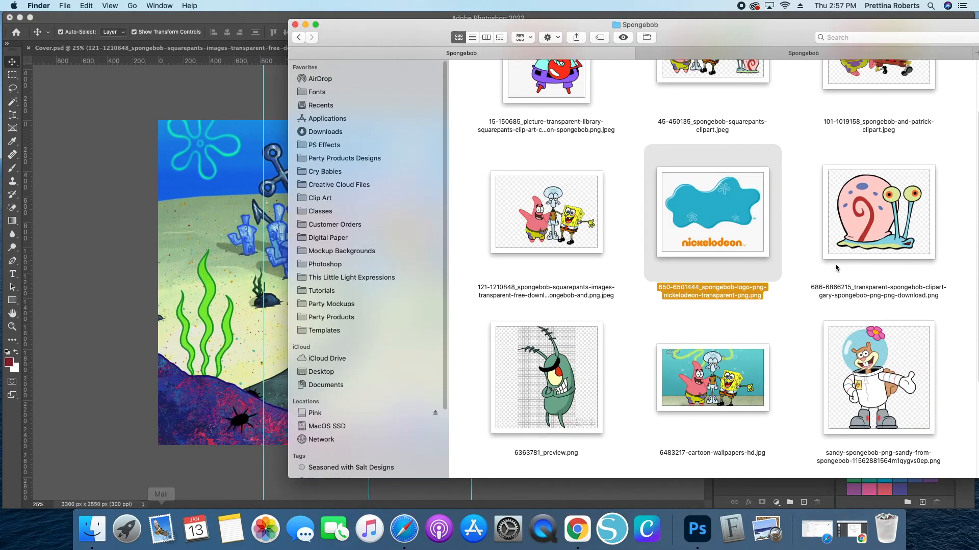
scroll(586, 292, up, 1)
click(564, 229)
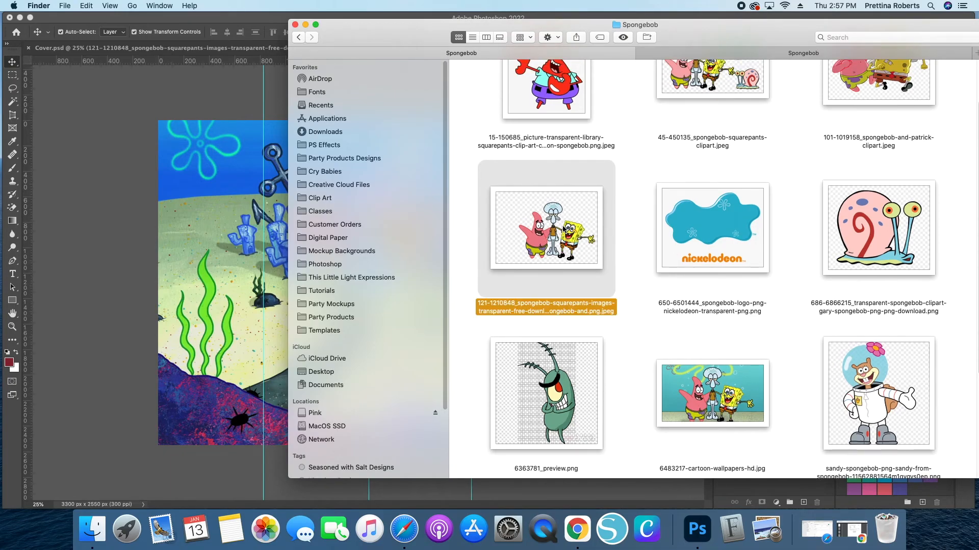
super+click(703, 227)
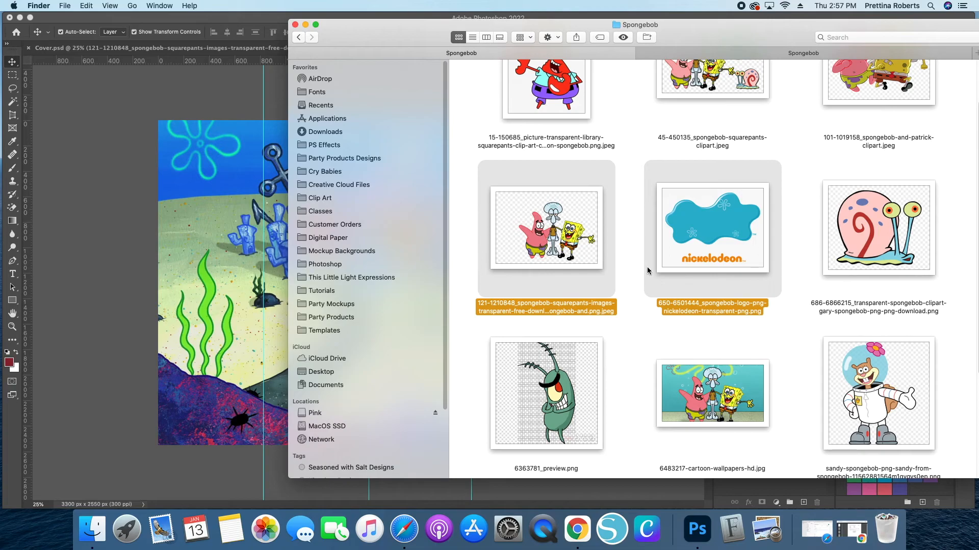
scroll(646, 270, up, 3)
drag(709, 290, 254, 304)
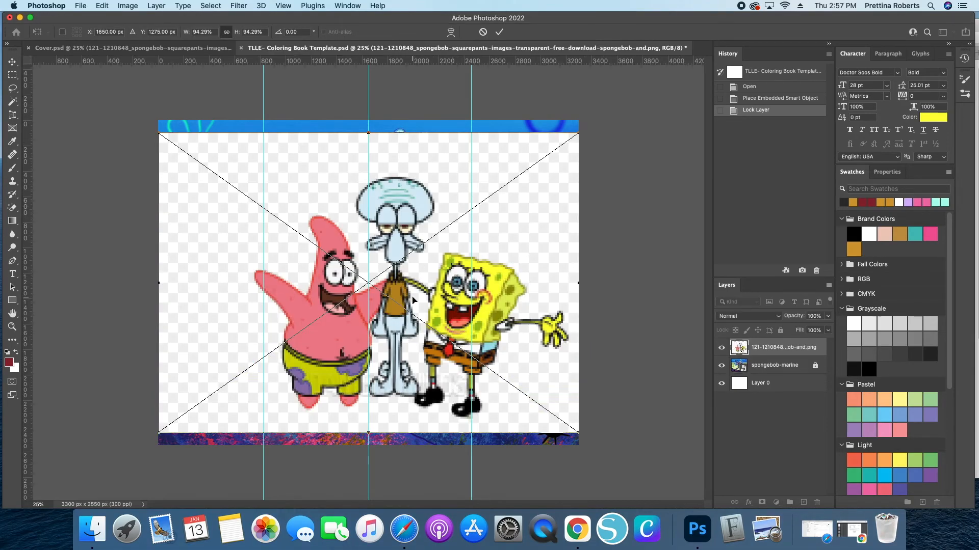
click(500, 32)
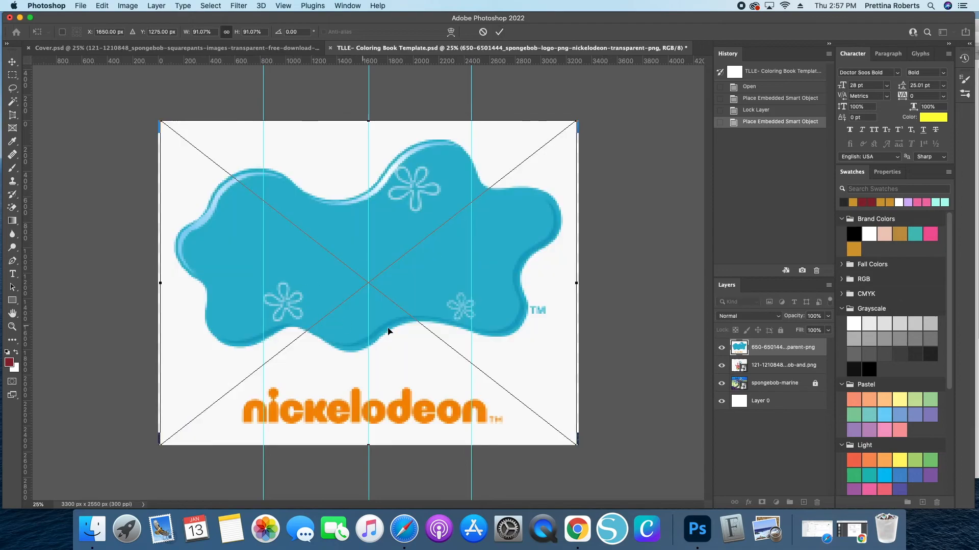
click(499, 32)
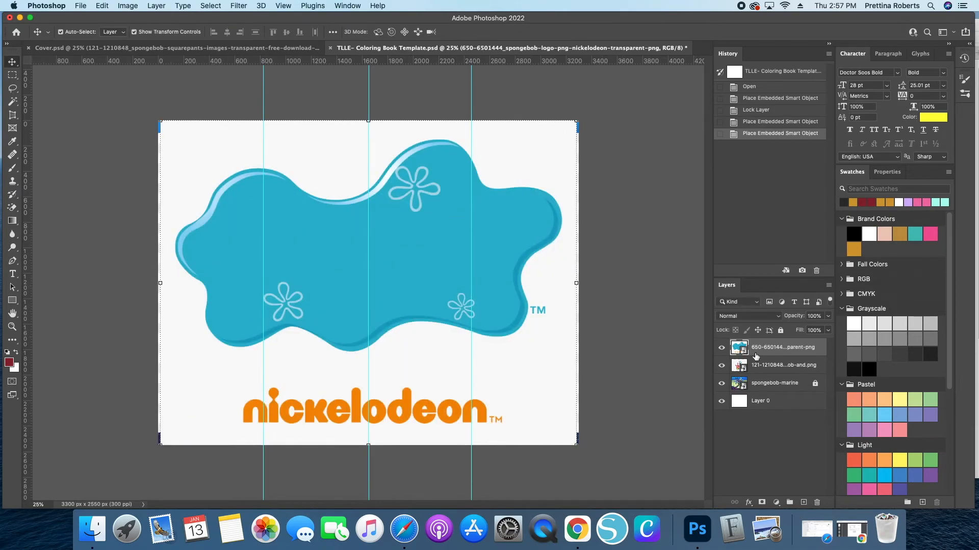
- Hide the Patrick, Squidward and SpongeBob layer and nudge the Nickelodeon logo slightly right
click(721, 366)
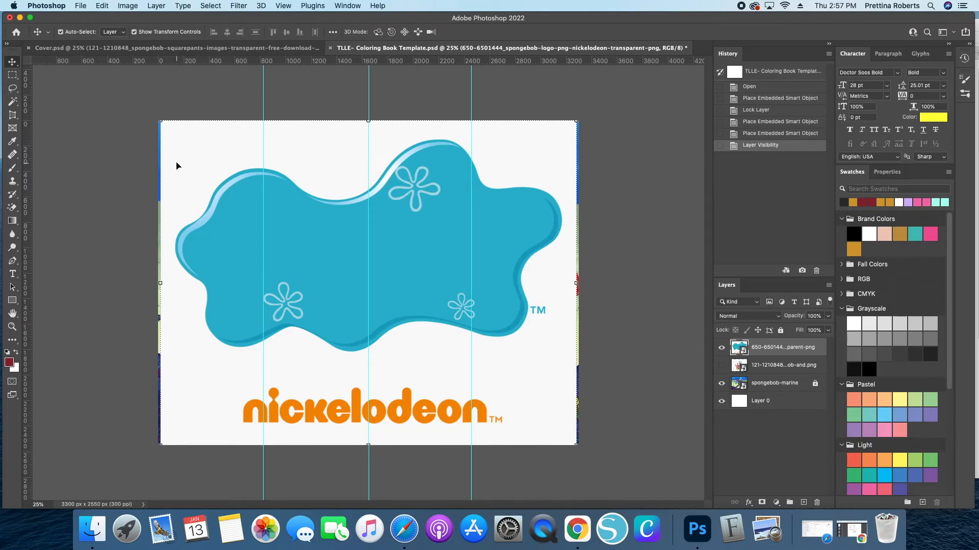
drag(217, 202, 243, 205)
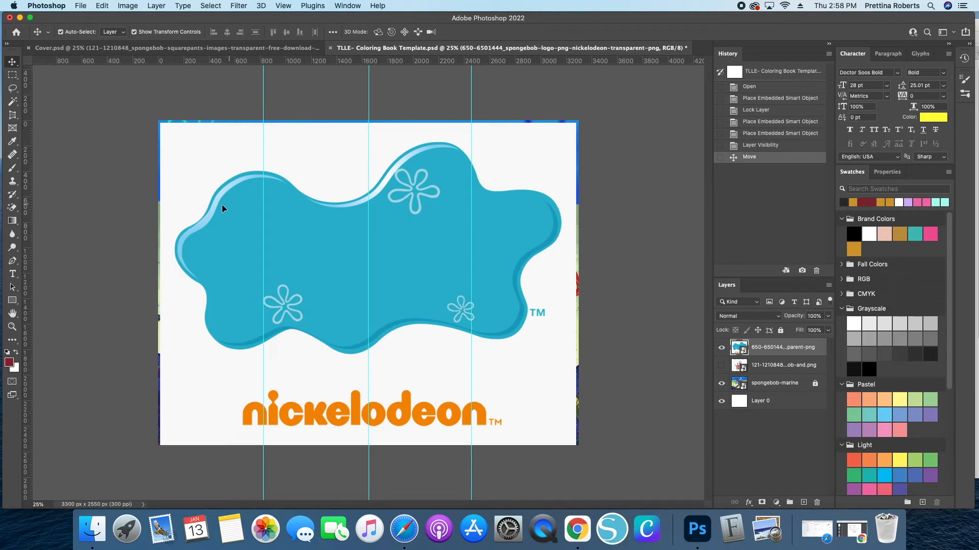
- Try to rasterize the logo and erase its white background with the Magic Eraser, then step back in history before both
click(12, 208)
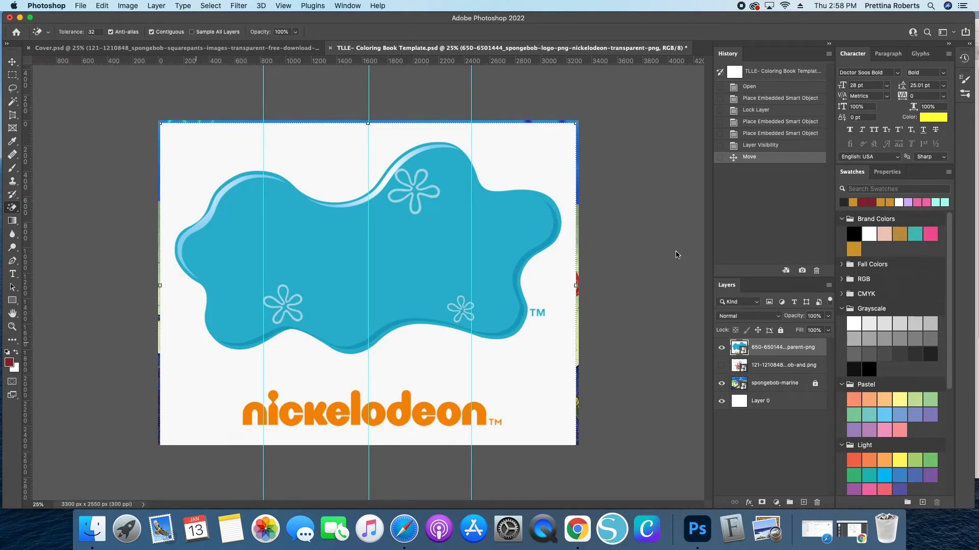
click(537, 204)
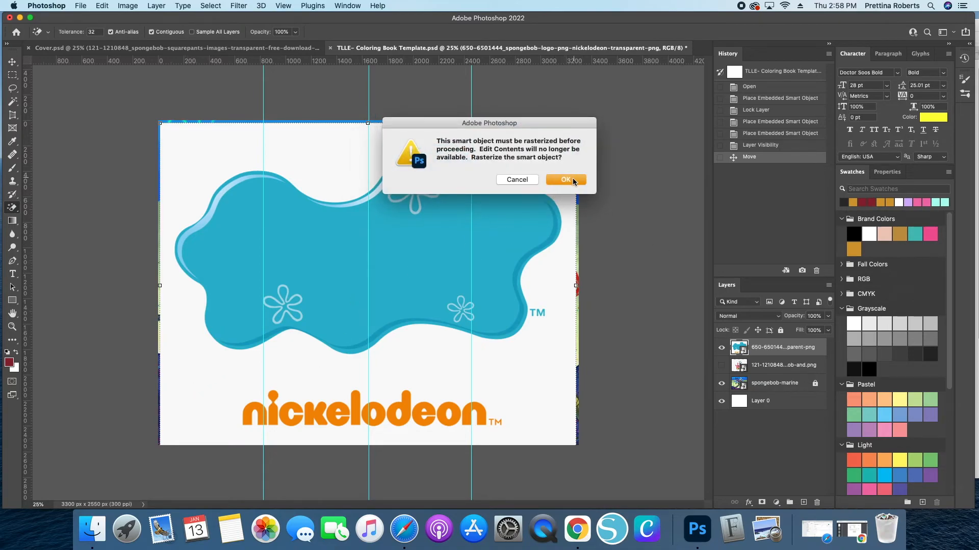
click(566, 179)
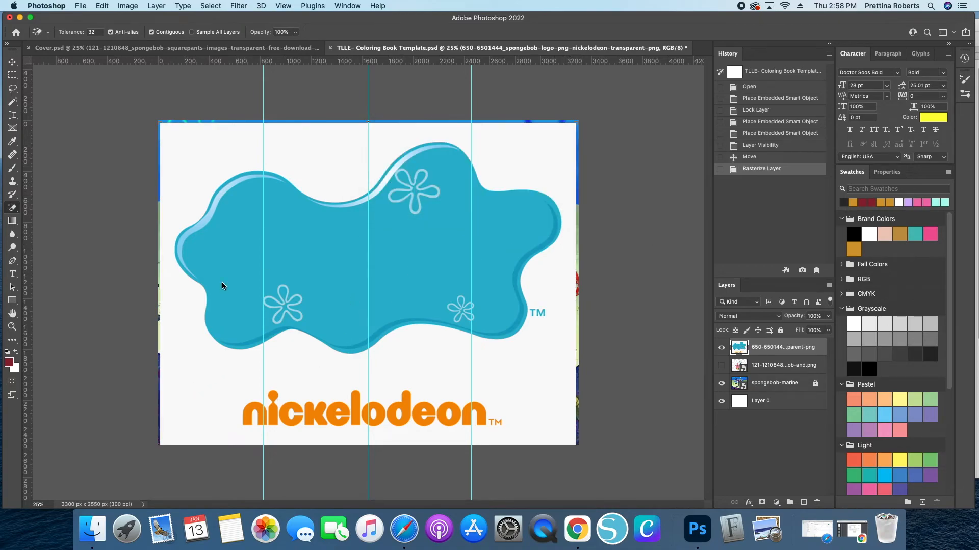
click(200, 343)
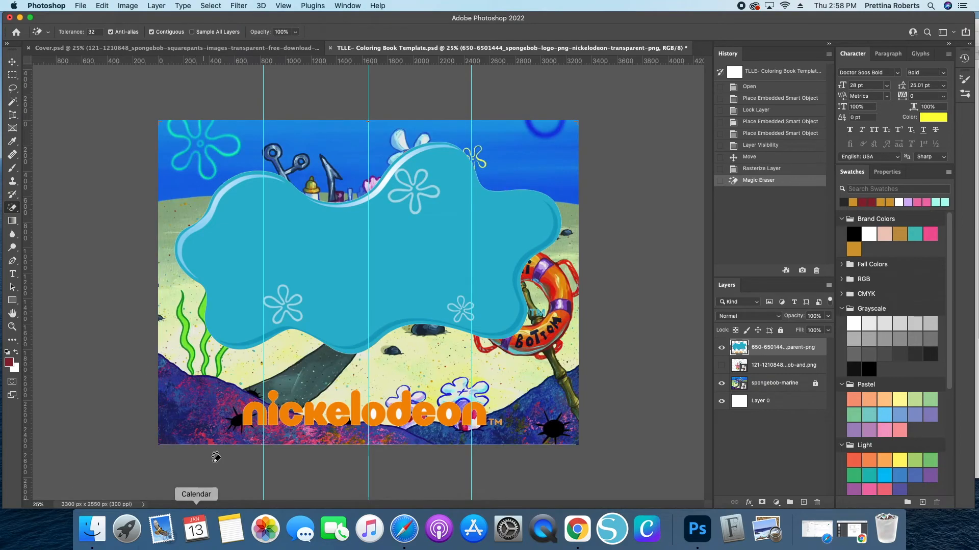
click(749, 169)
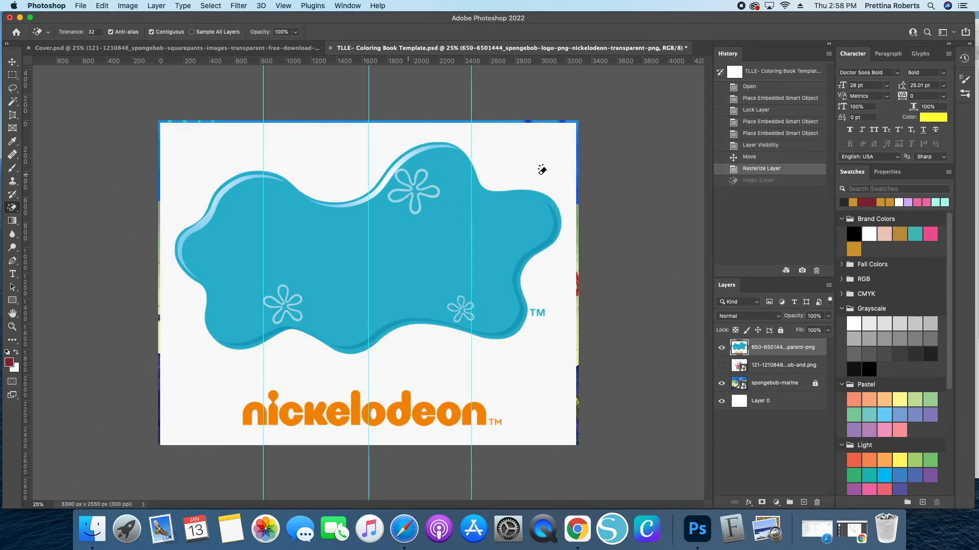
click(736, 160)
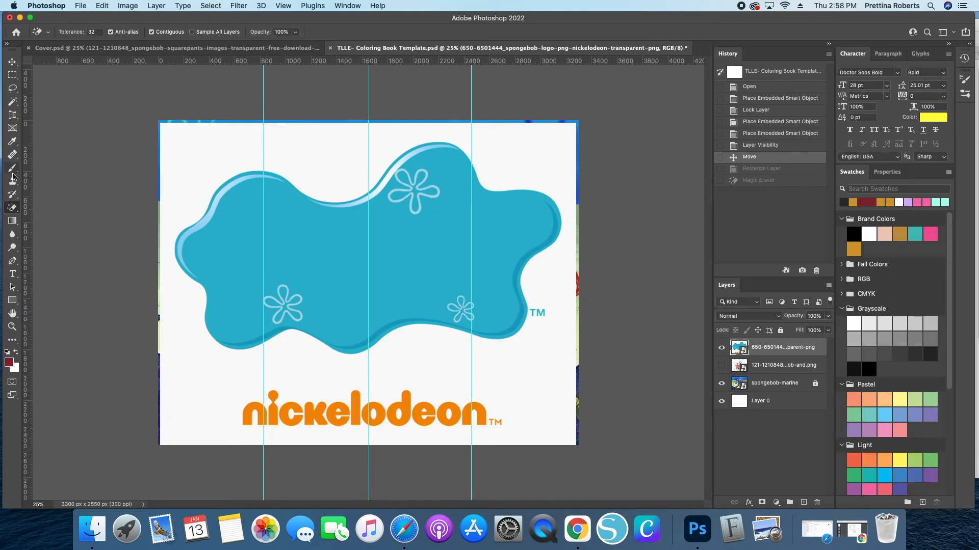
- Rasterize the logo layer and erase its white background with the Magic Eraser
click(12, 208)
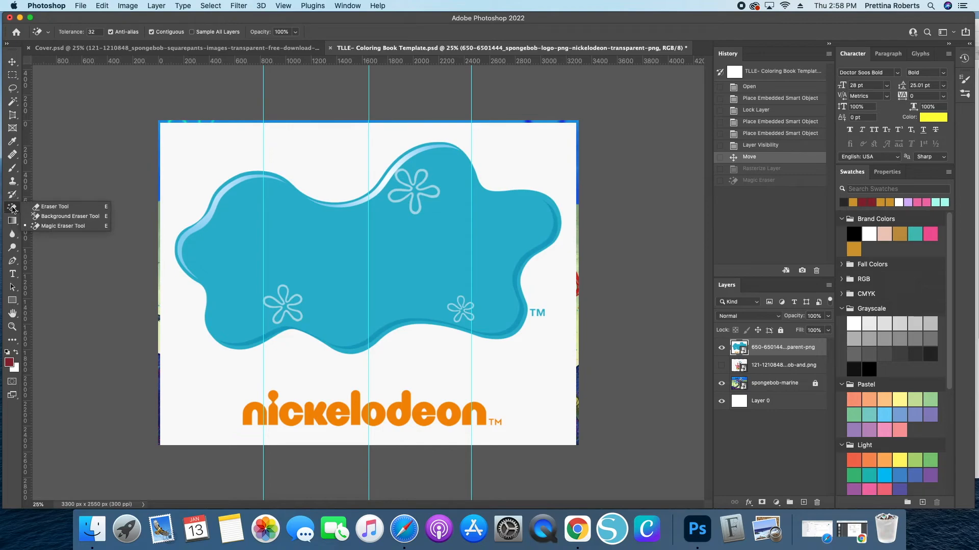
click(52, 228)
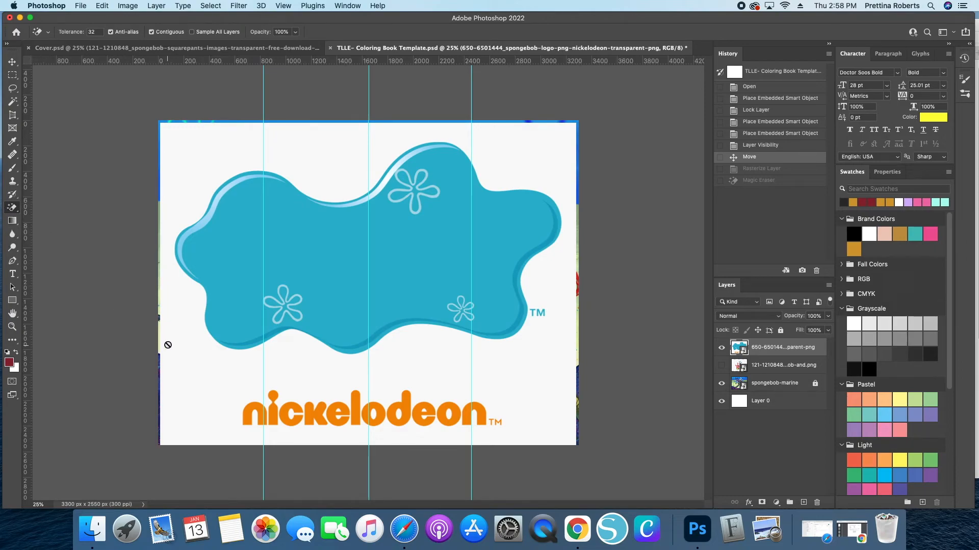
click(438, 357)
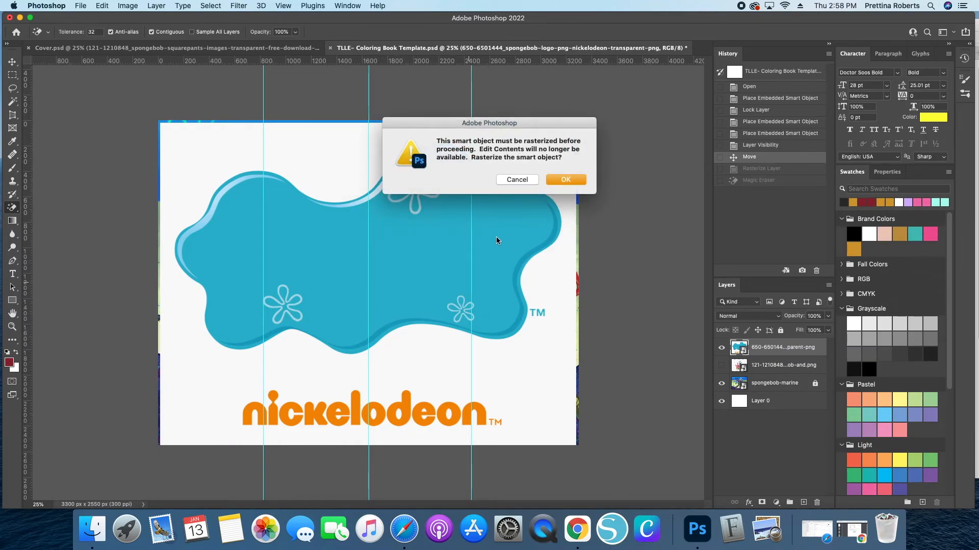
click(566, 180)
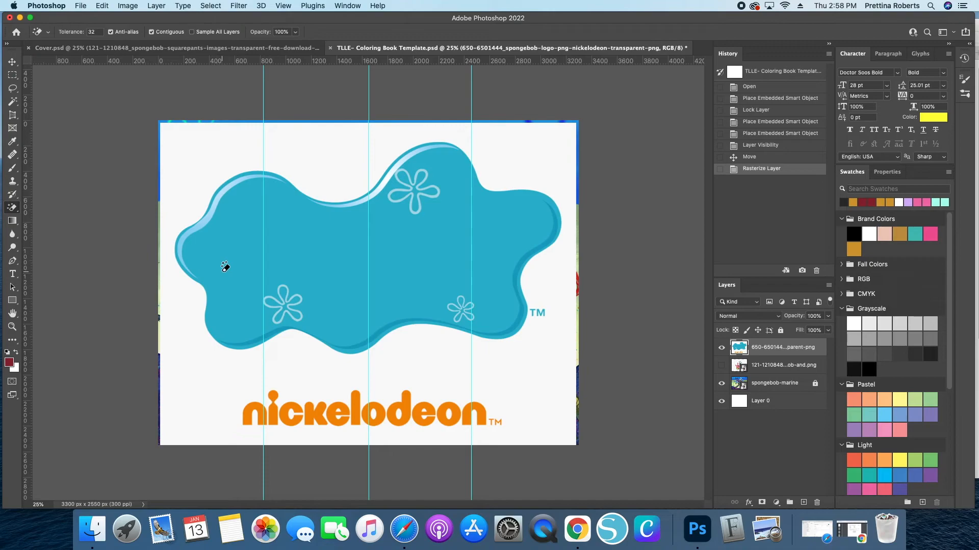
click(196, 352)
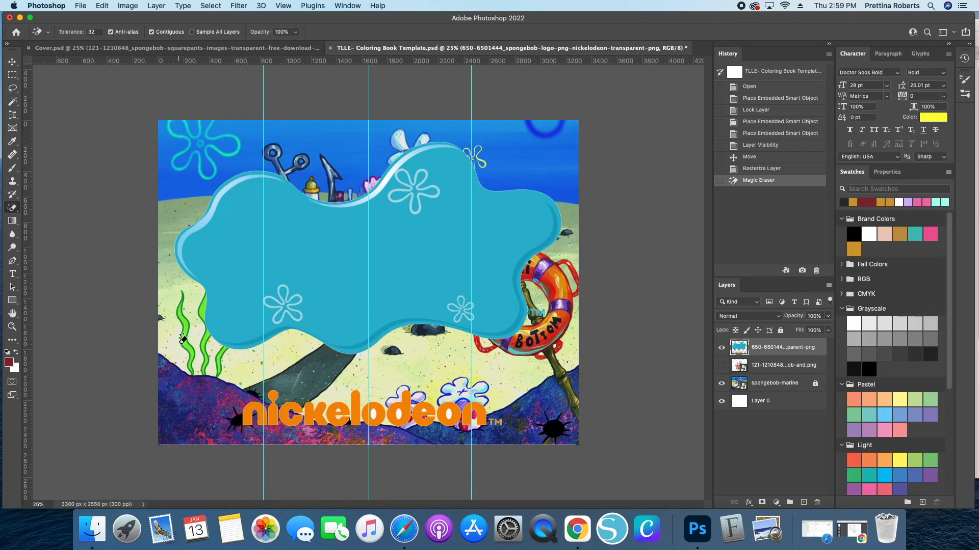
- Erase the remaining white patches around the logo blob and wordmark with the Magic Eraser
click(269, 361)
click(290, 361)
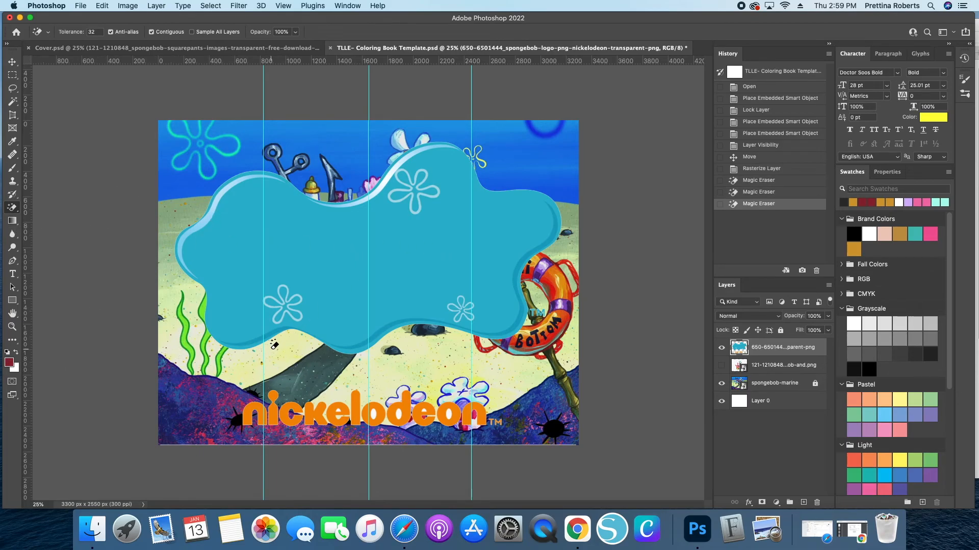
click(176, 194)
click(259, 192)
click(372, 161)
click(502, 170)
click(571, 224)
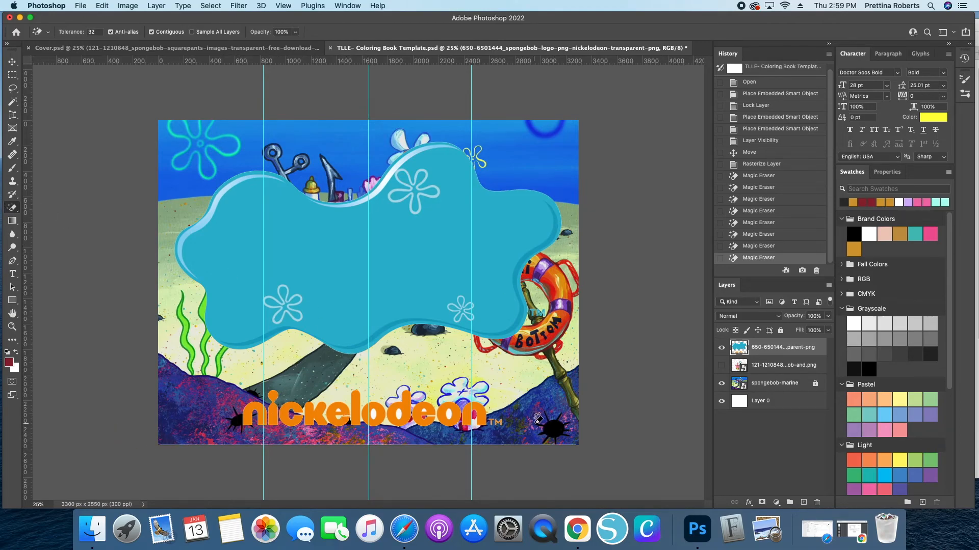
- Erase the Nickelodeon wordmark and trademark symbol from the logo layer with a resized Eraser brush
click(13, 208)
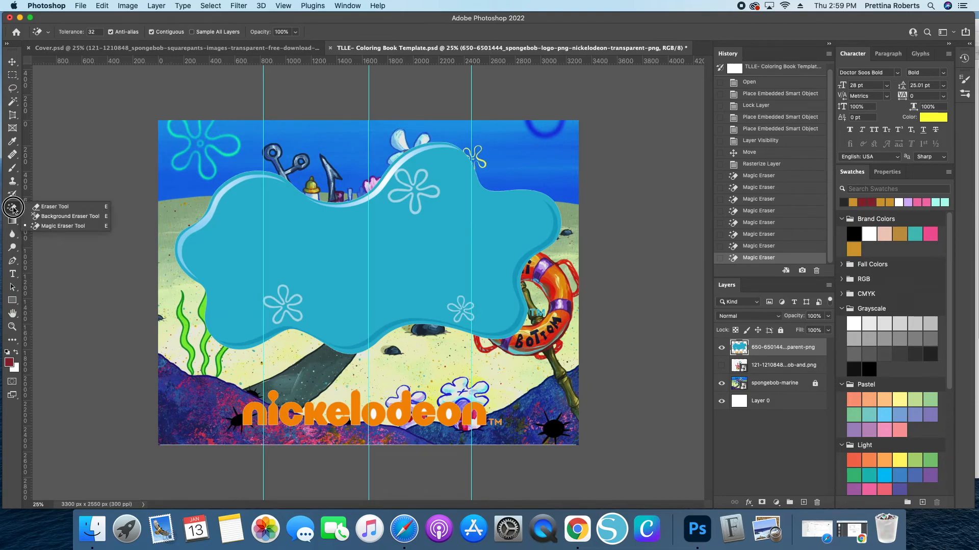
click(51, 208)
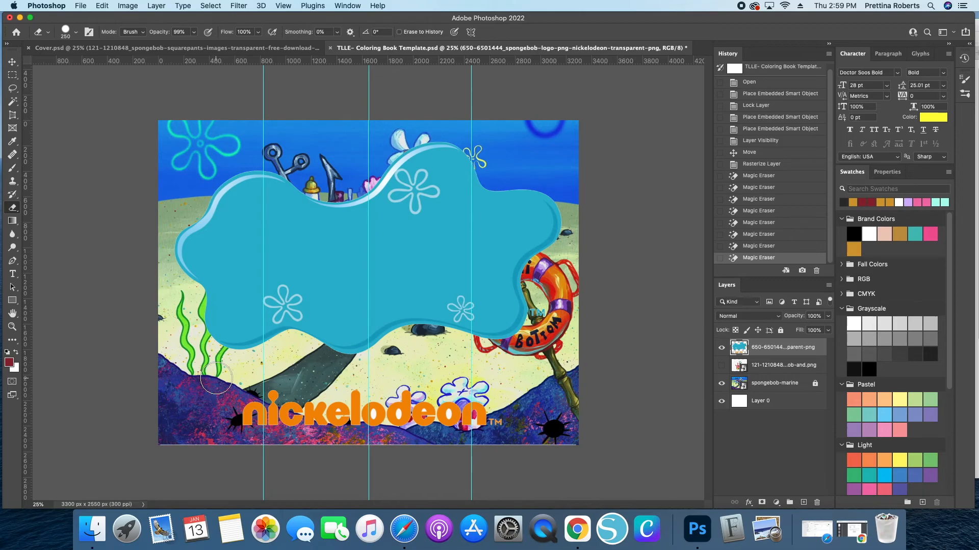
key(bracketleft)
key(bracketleft)
key(bracketleft)
key(bracketleft)
key(bracketleft)
key(bracketright)
key(bracketright)
key(bracketright)
key(bracketright)
key(bracketright)
key(bracketright)
key(bracketleft)
key(bracketleft)
mouse_move(216, 379)
mouse_down()
mouse_move(223, 415)
mouse_move(485, 414)
mouse_move(260, 413)
mouse_move(218, 404)
mouse_move(261, 401)
mouse_move(506, 415)
mouse_up()
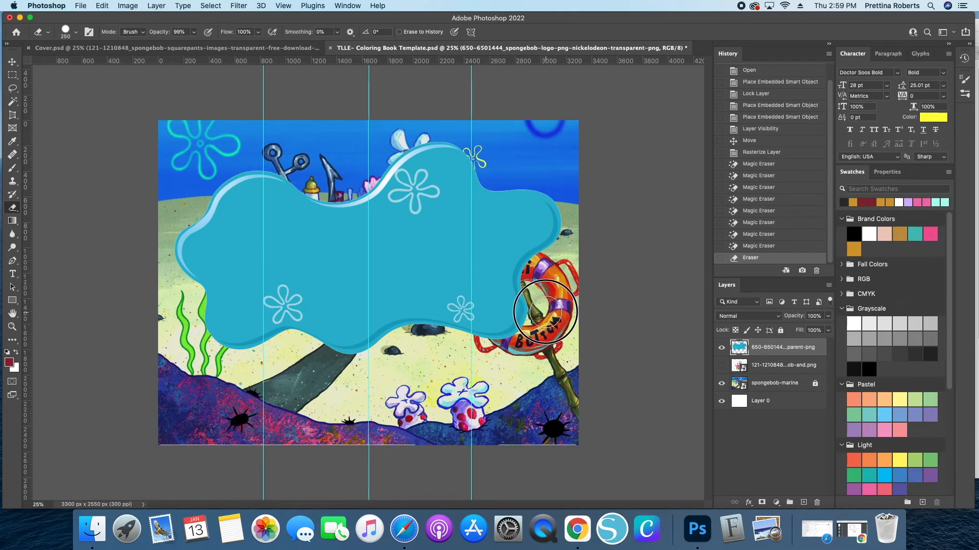
click(550, 325)
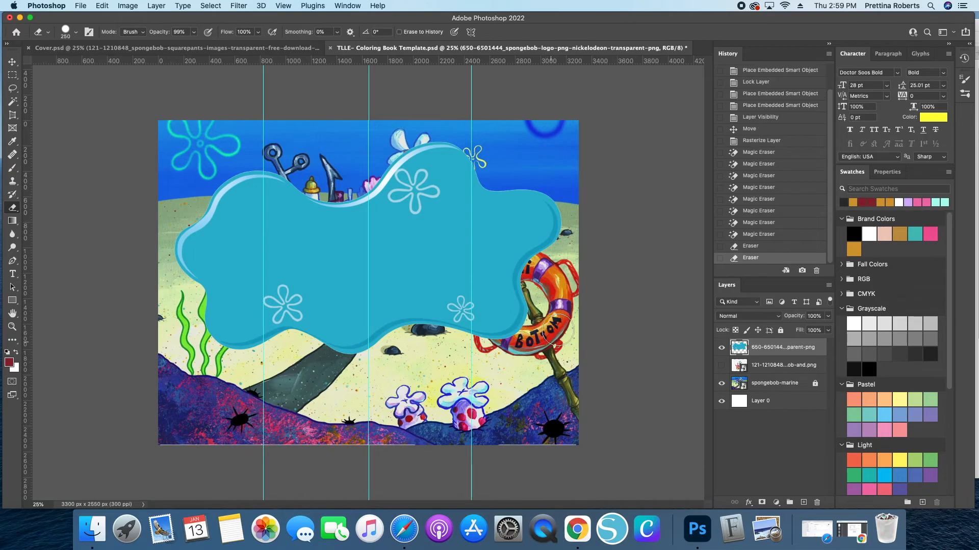
click(331, 396)
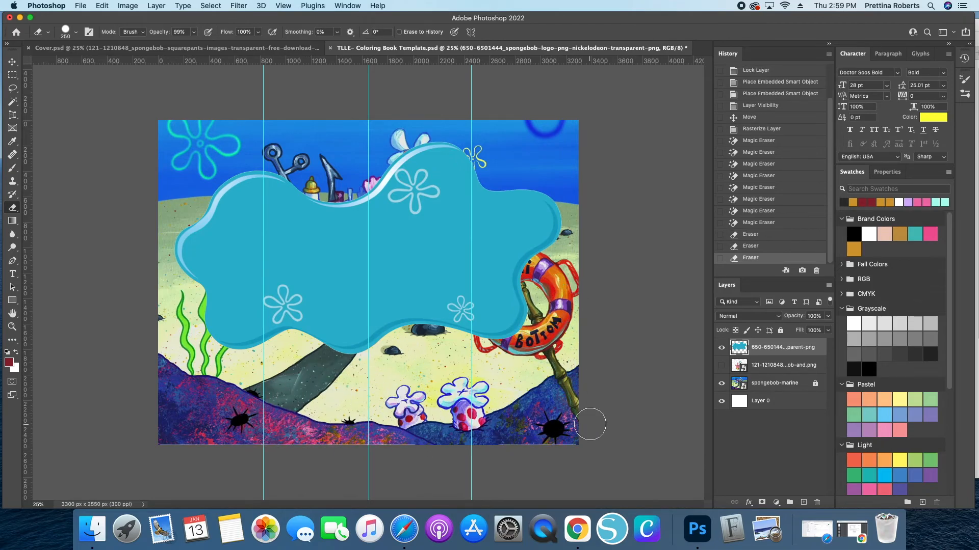
- Scale the blue logo blob down to about 43% and place it in the upper right area of the page
key(v)
drag(351, 248, 344, 294)
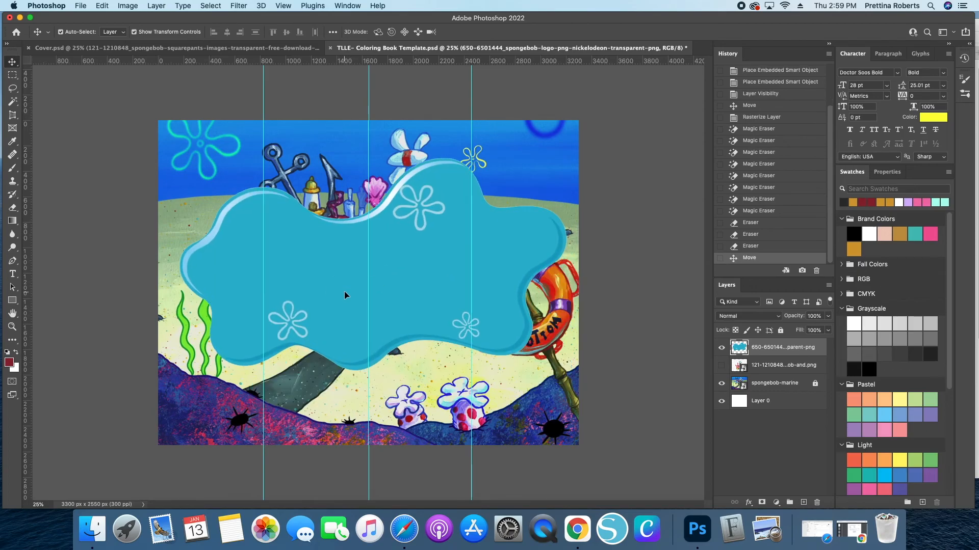
key(super+t)
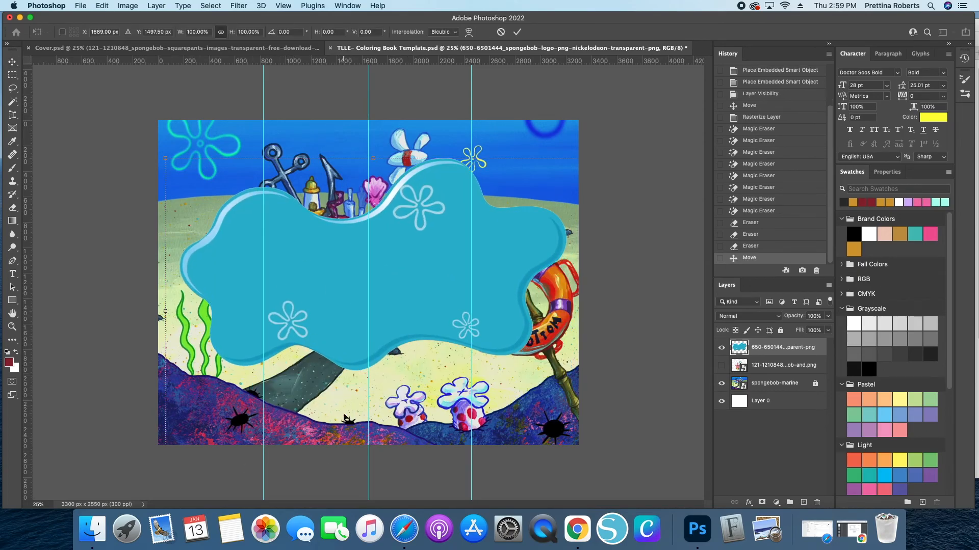
drag(162, 311, 403, 315)
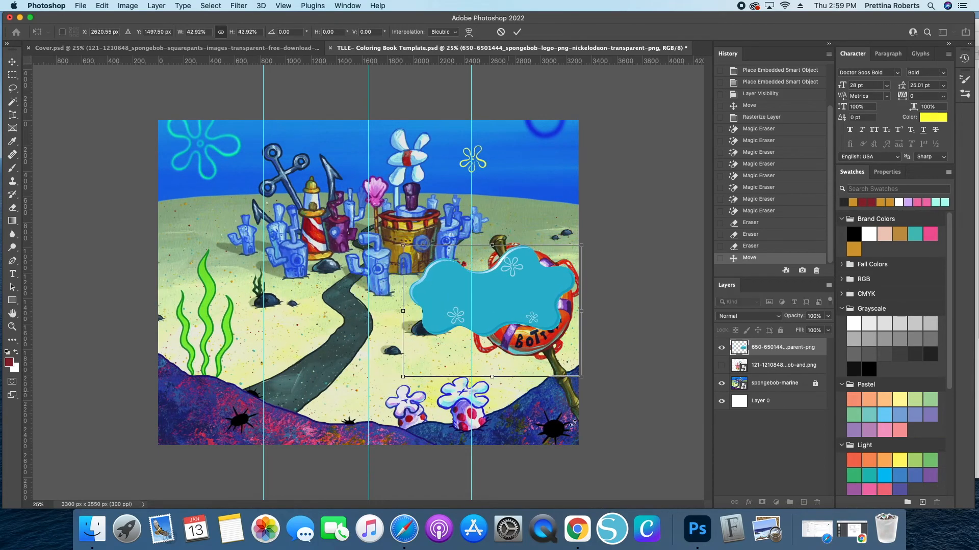
drag(605, 396, 602, 406)
drag(487, 313, 469, 260)
drag(471, 330, 472, 344)
mouse_move(495, 261)
mouse_down()
mouse_move(484, 259)
mouse_move(493, 267)
mouse_up()
key(Return)
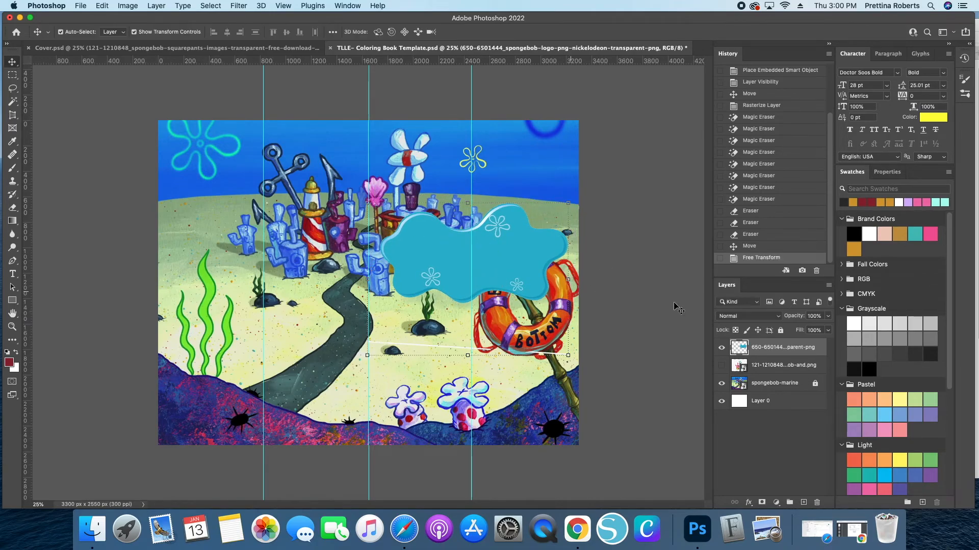
- Lock the logo layer, unhide the Patrick, Squidward and SpongeBob layer and move it above the logo
click(780, 330)
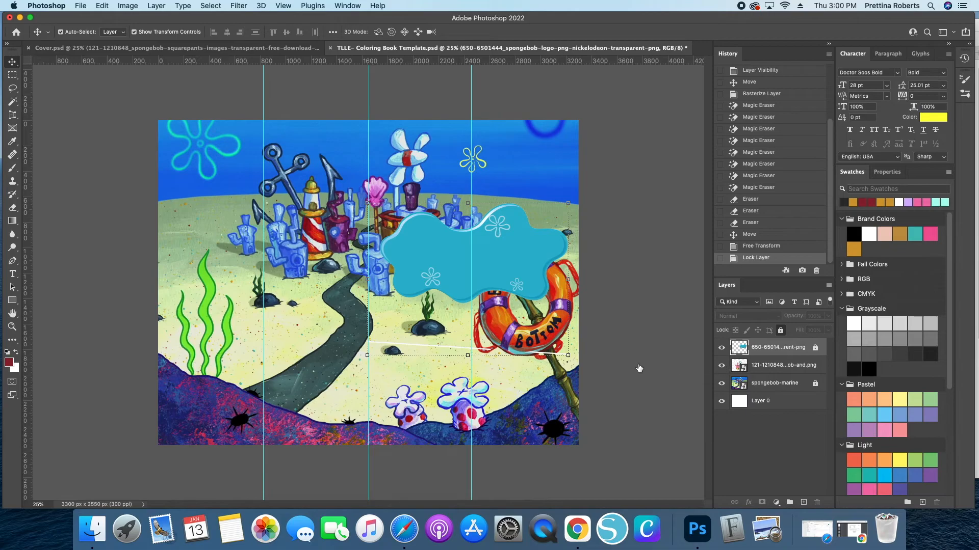
click(721, 365)
click(265, 317)
drag(803, 365, 785, 341)
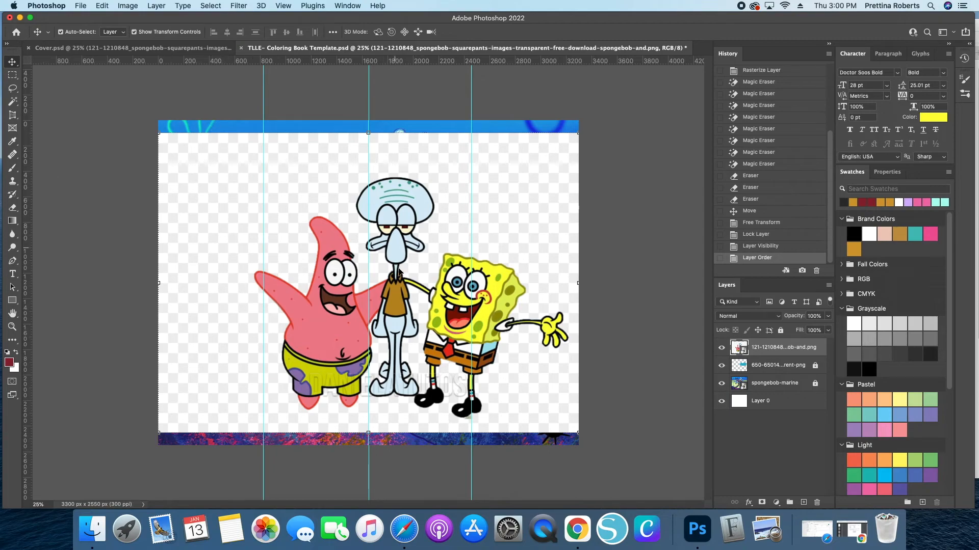
- Rasterize the character layer and erase its white background and inner gaps with the Magic Eraser
click(12, 208)
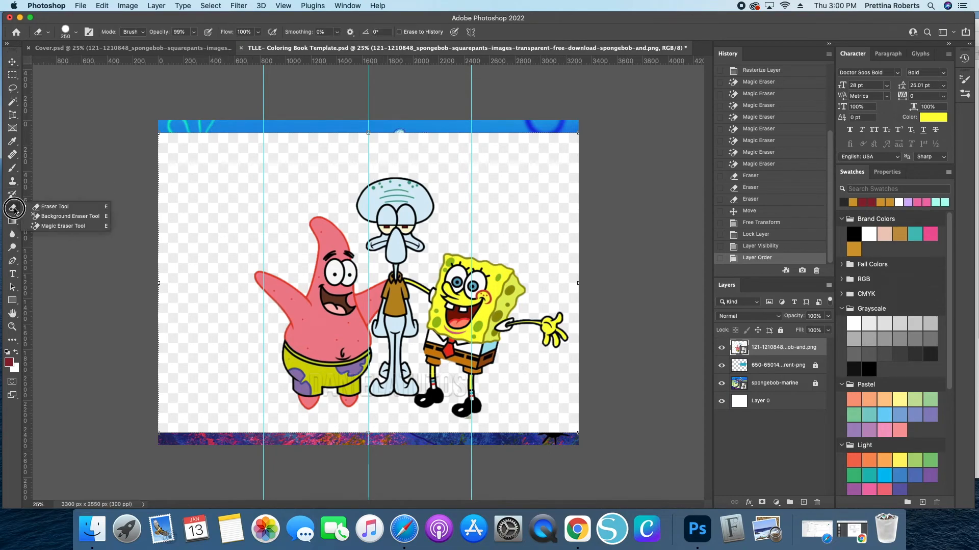
click(56, 226)
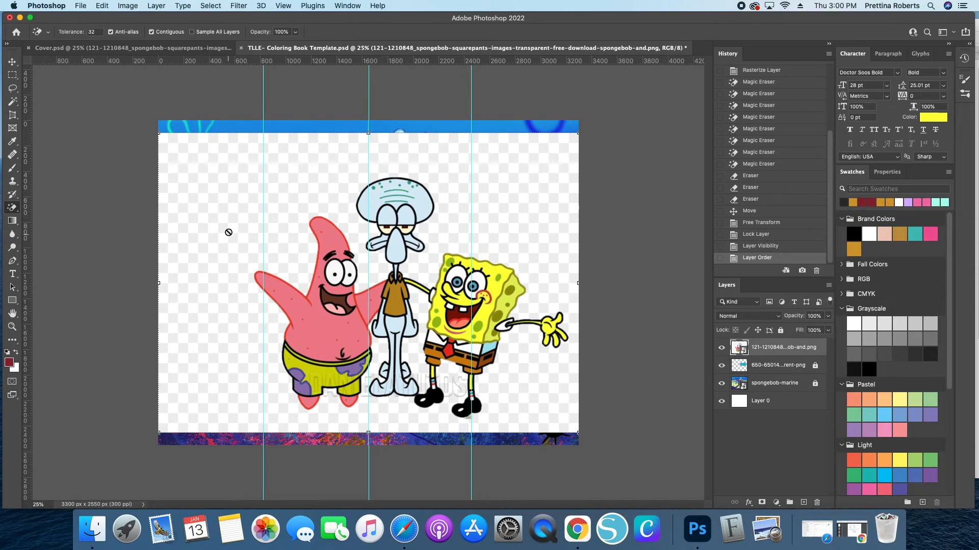
click(232, 232)
click(558, 179)
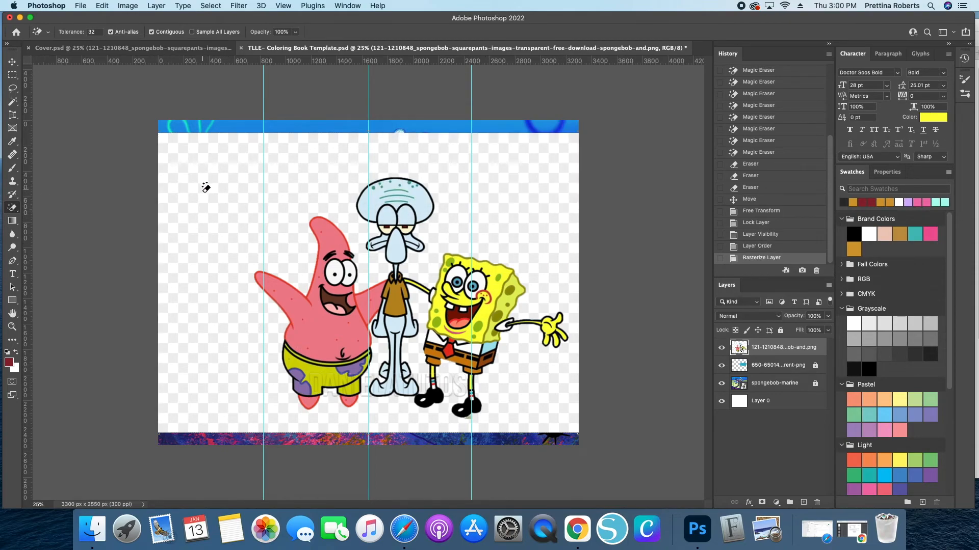
click(210, 240)
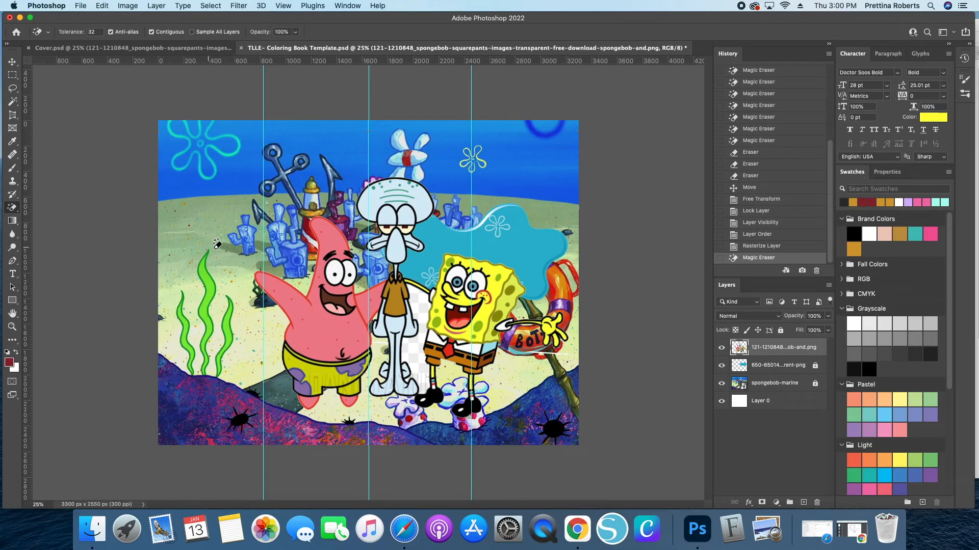
click(214, 242)
click(419, 360)
click(418, 351)
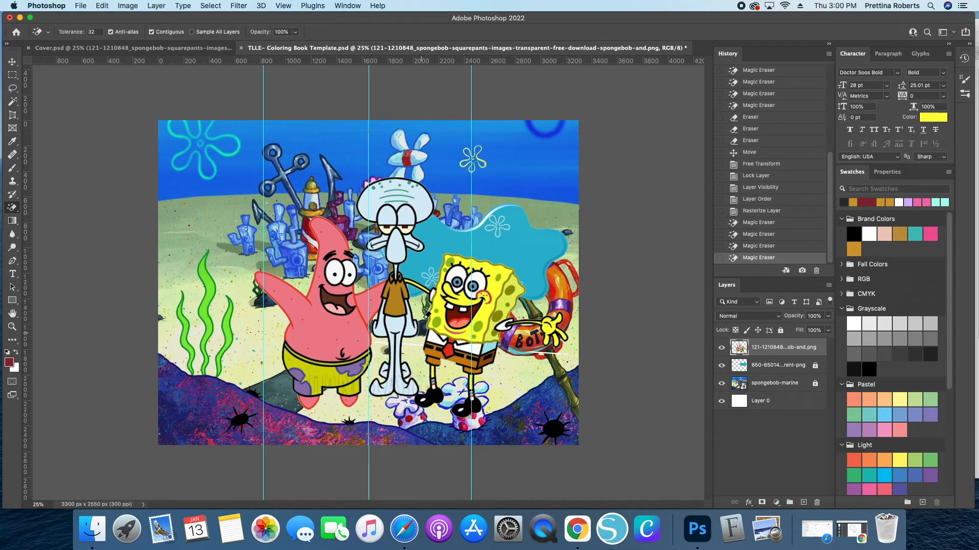
click(557, 357)
click(557, 353)
click(556, 354)
click(556, 356)
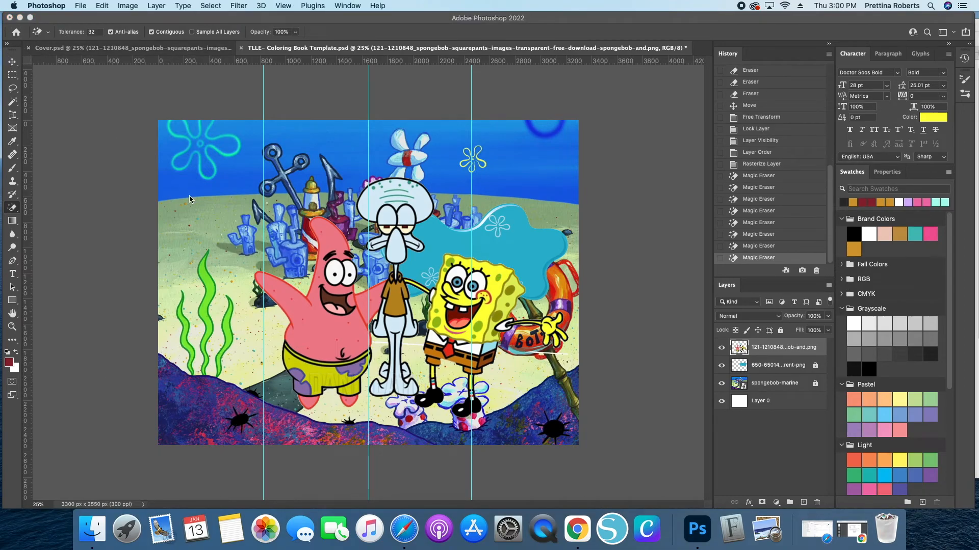
- Reposition the Patrick, Squidward and SpongeBob image on the page
key(v)
mouse_move(340, 337)
mouse_down()
mouse_move(306, 285)
mouse_move(291, 322)
mouse_up()
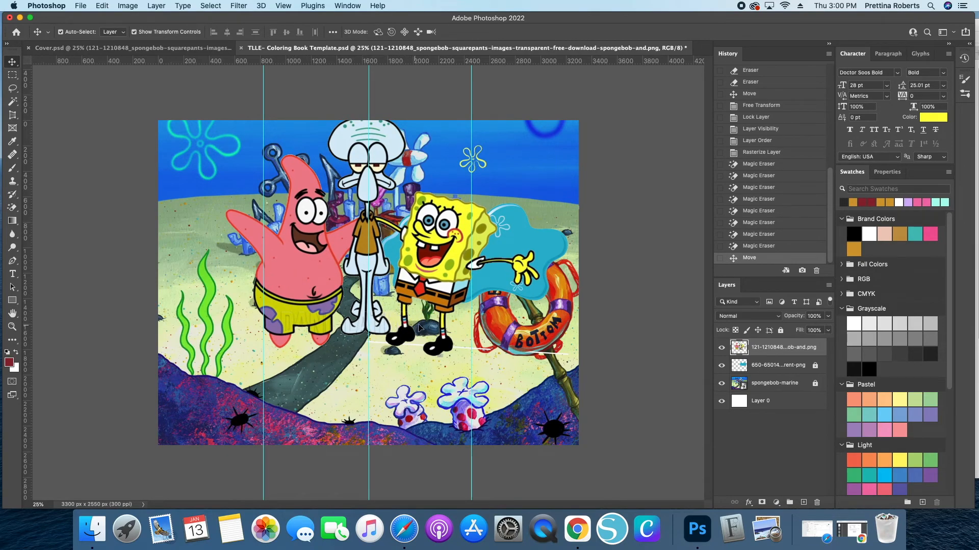
drag(433, 288, 447, 331)
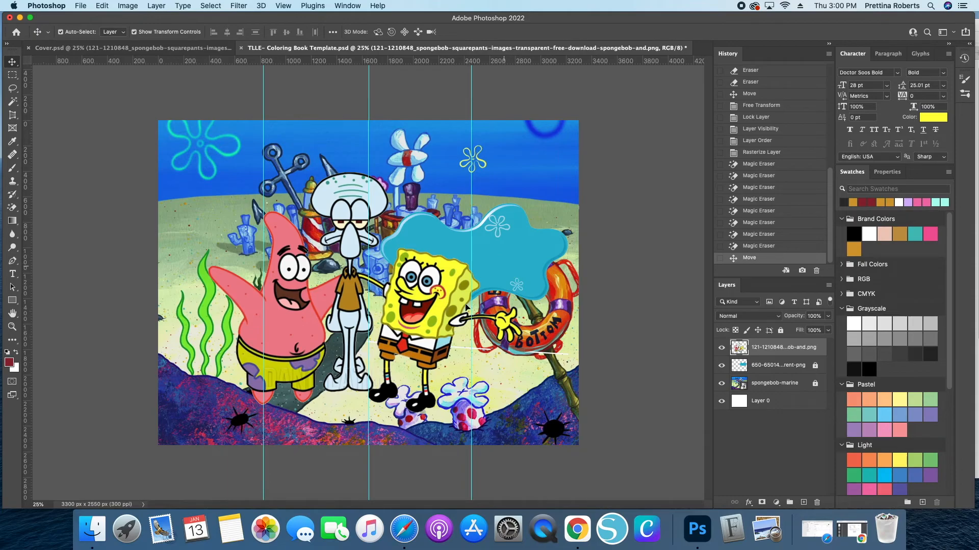
mouse_move(272, 328)
mouse_down()
mouse_move(240, 296)
mouse_move(234, 306)
mouse_move(294, 303)
mouse_up()
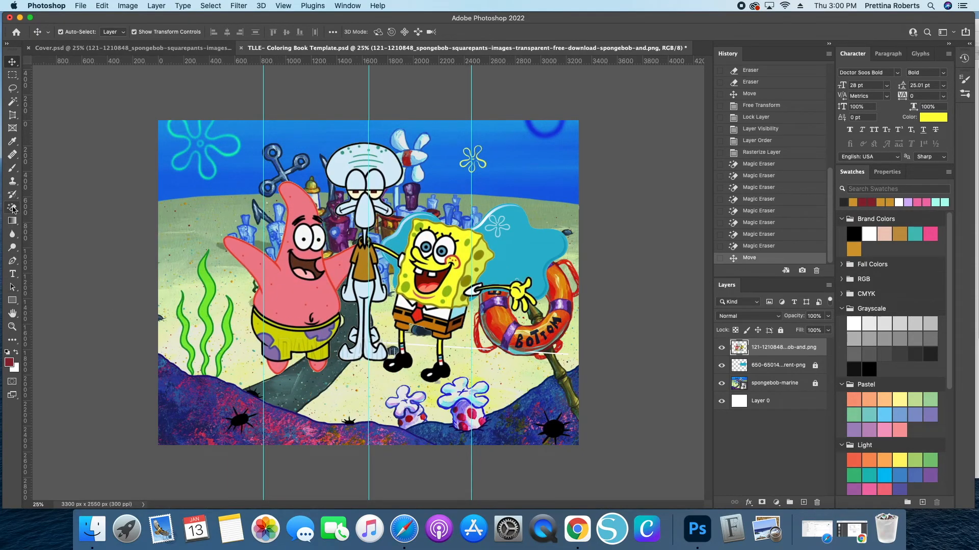
- Erase leftover specks around the characters' feet and hands with a smaller Eraser brush
click(12, 208)
click(46, 208)
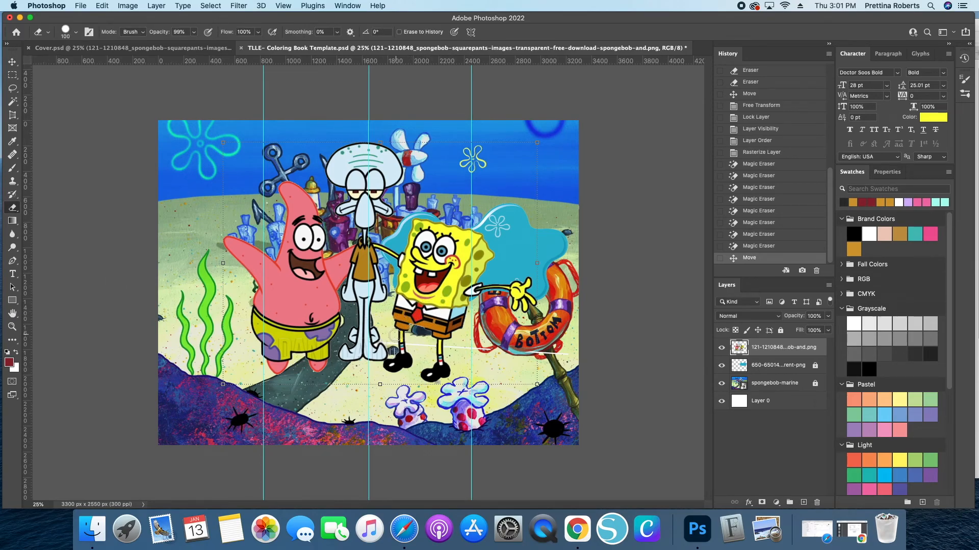
key(bracketleft)
key(bracketleft)
key(bracketleft)
key(bracketleft)
key(bracketleft)
key(bracketleft)
key(bracketleft)
key(bracketleft)
key(bracketleft)
drag(389, 341, 393, 352)
click(296, 363)
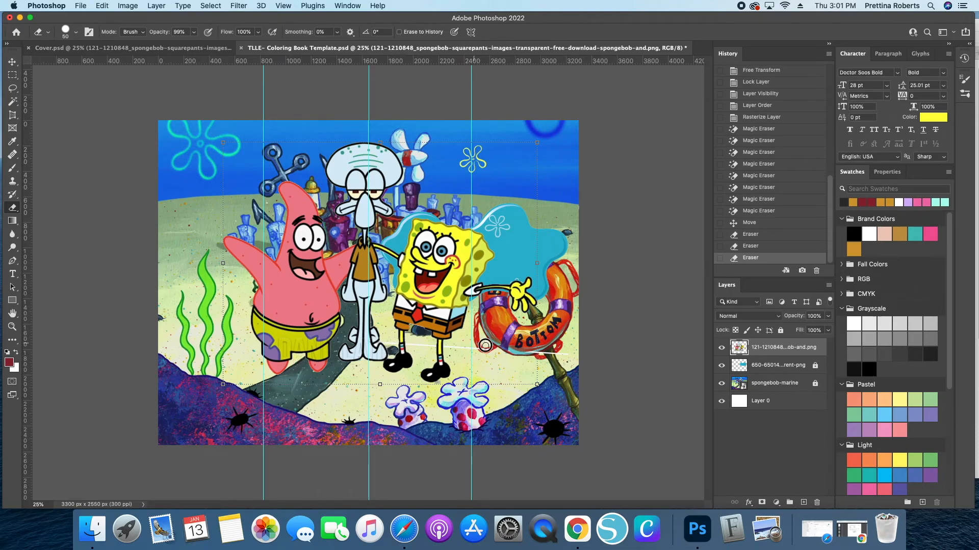
click(516, 350)
- Move the characters to the right, put the logo layer back above them, and shift them upward
click(12, 61)
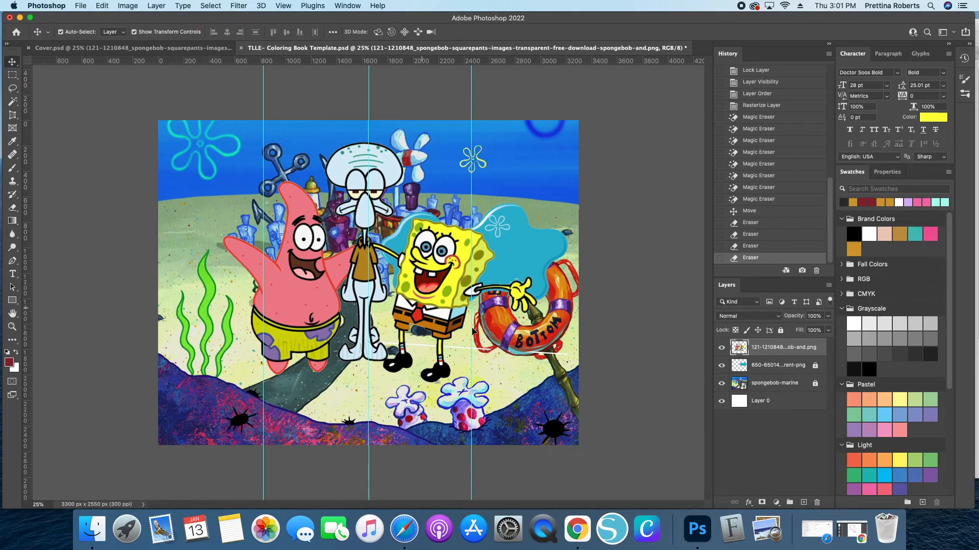
drag(298, 327, 385, 327)
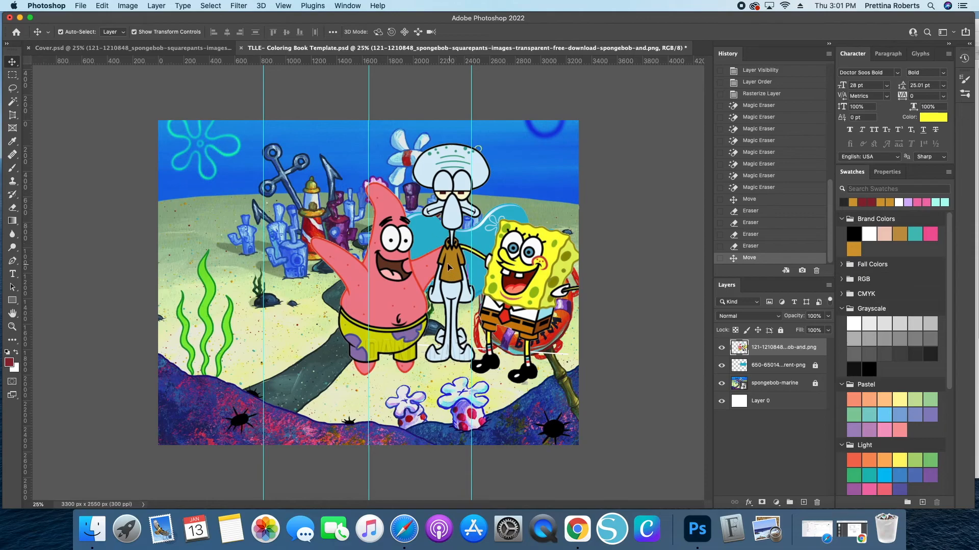
mouse_move(405, 274)
mouse_down()
mouse_move(386, 295)
mouse_move(387, 277)
mouse_up()
drag(779, 346, 777, 376)
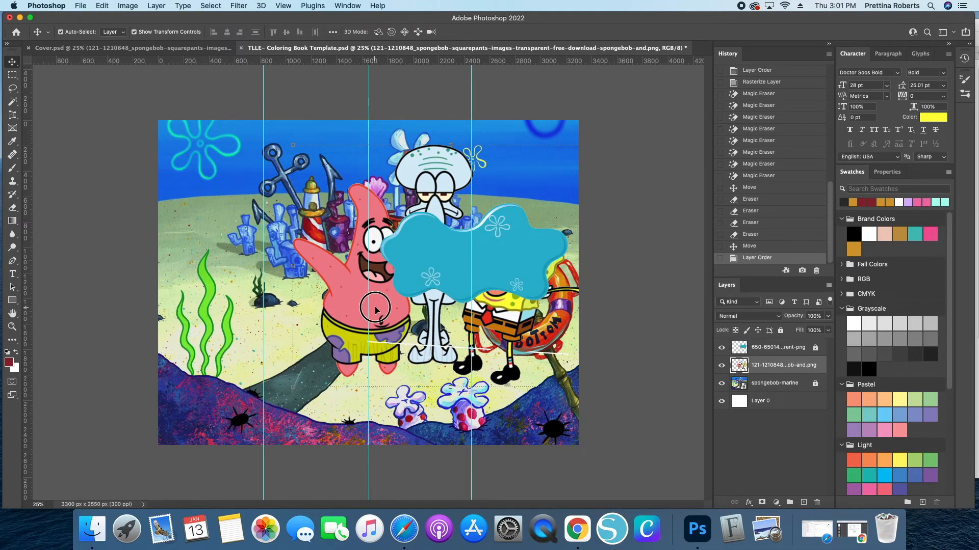
drag(375, 310, 389, 277)
- Scale the characters down to about 62% and place them peeking out above the blue blob
key(ctrl+t)
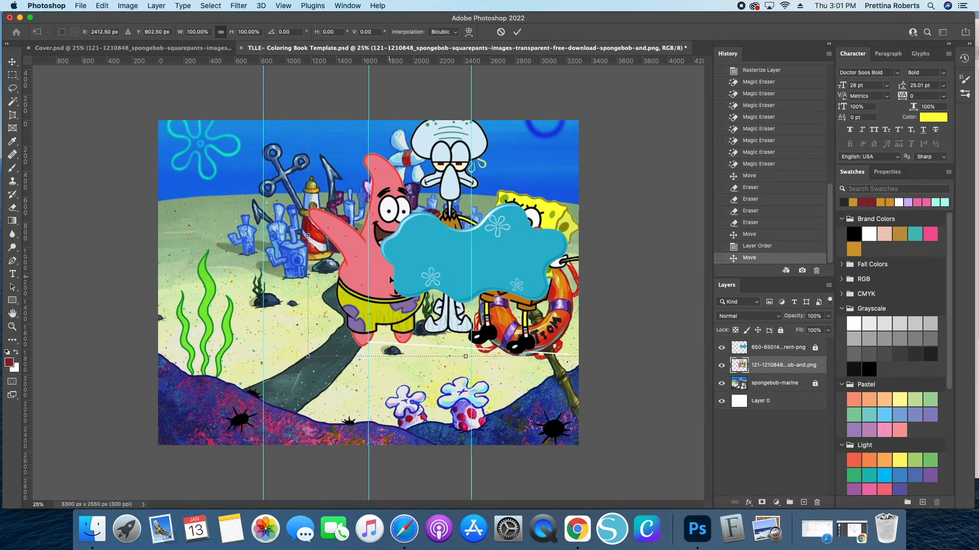
drag(471, 357, 465, 250)
drag(442, 201, 460, 212)
drag(484, 262, 484, 275)
drag(461, 210, 458, 203)
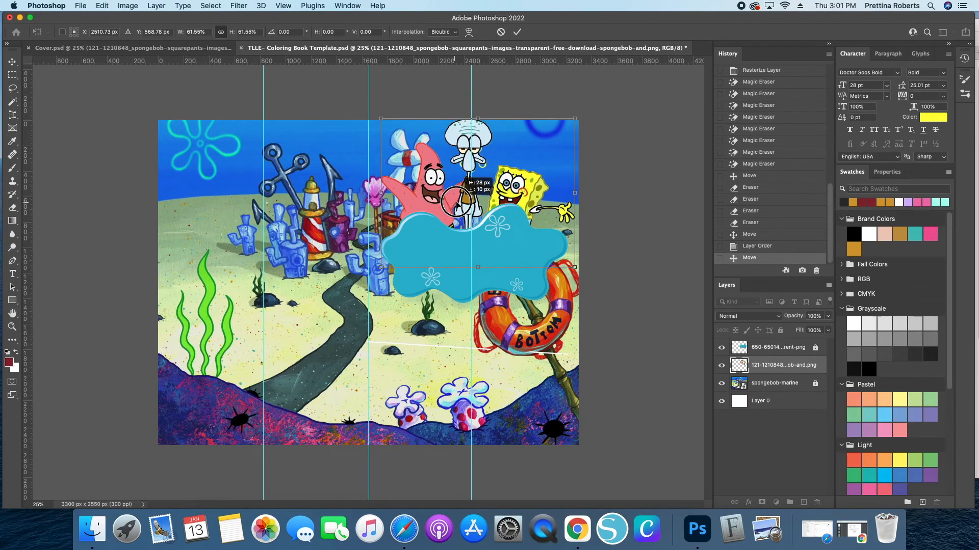
key(Return)
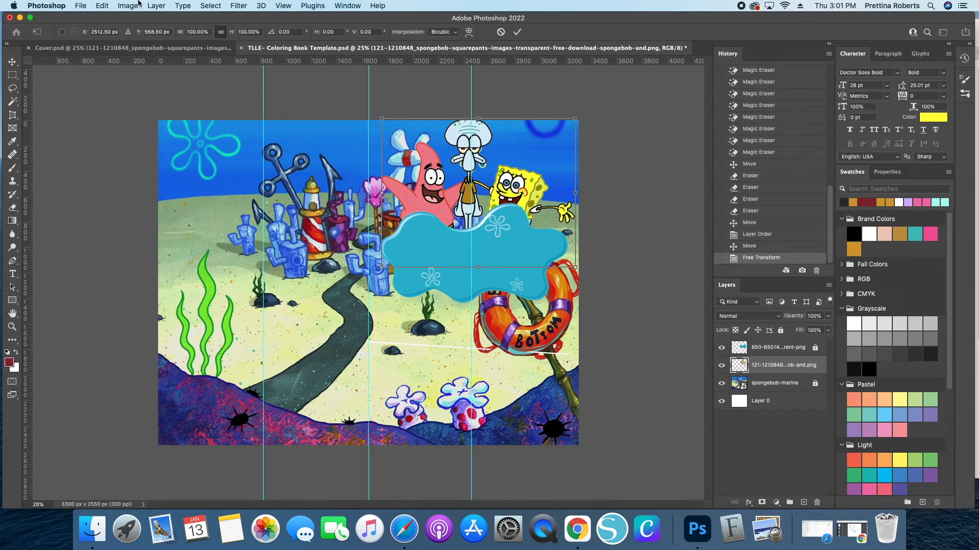
- Compare the layout with the cover document, then nudge the characters slightly right and down
click(72, 48)
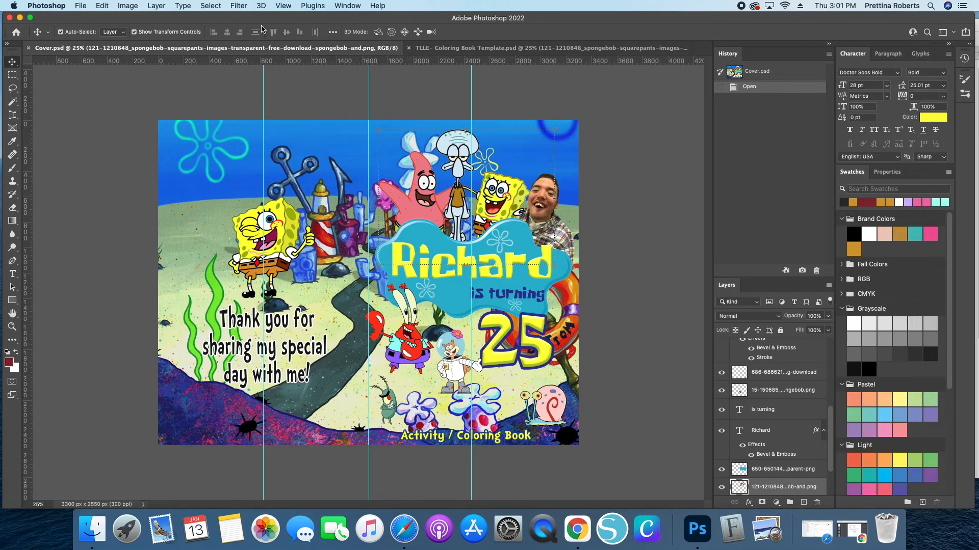
click(483, 48)
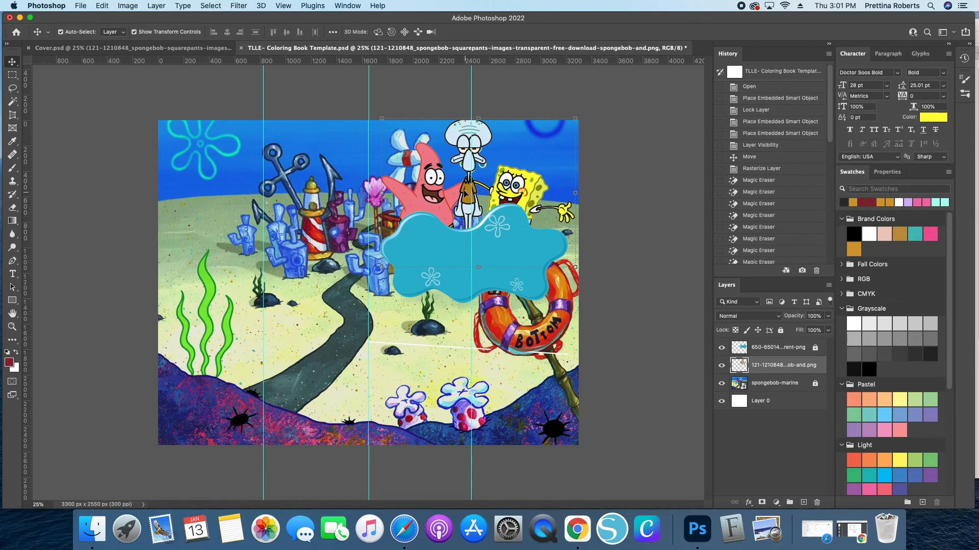
drag(443, 201, 450, 205)
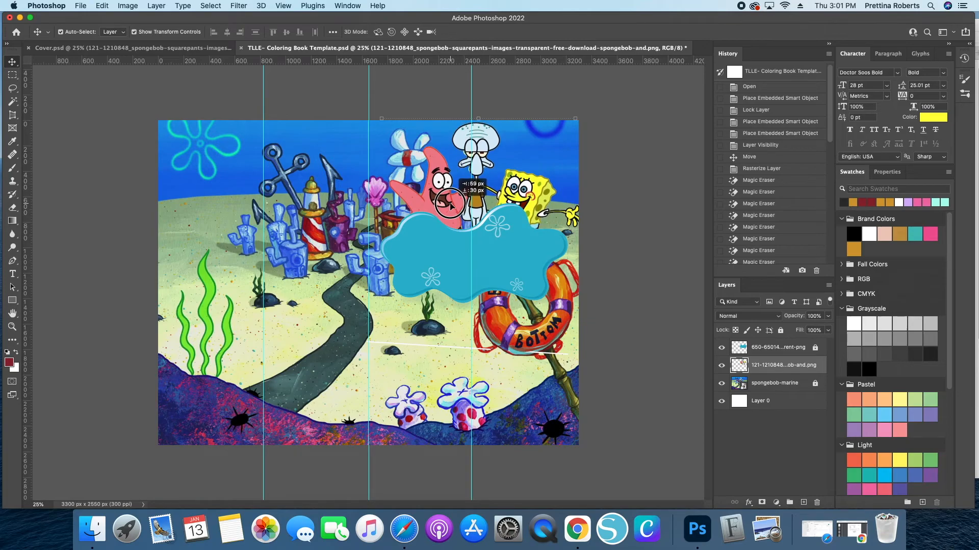
- Unlock the blue blob and character layers and nudge both slightly into alignment
click(510, 275)
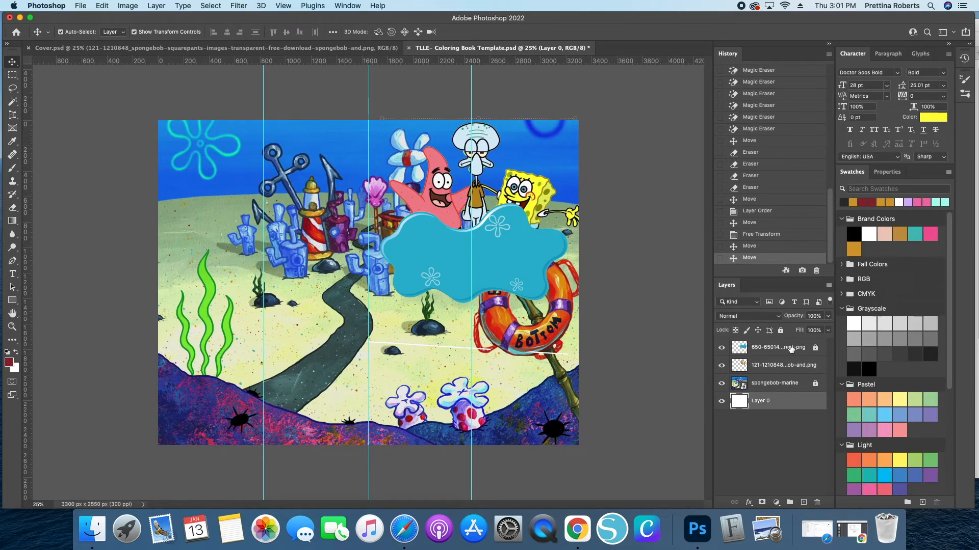
click(787, 365)
click(780, 331)
click(816, 348)
drag(425, 248, 428, 257)
key(ctrl+t)
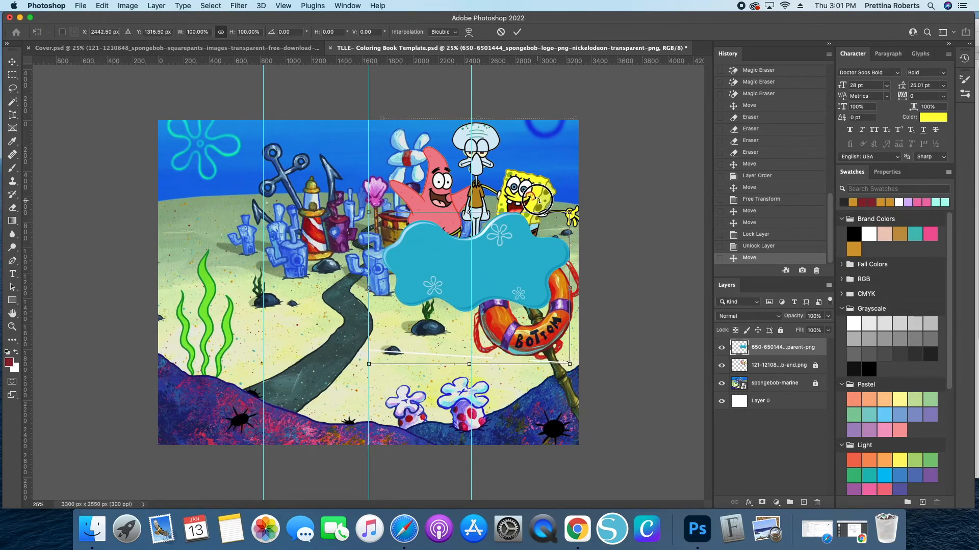
click(517, 32)
click(815, 365)
drag(524, 189, 531, 188)
click(514, 261)
drag(512, 274, 506, 277)
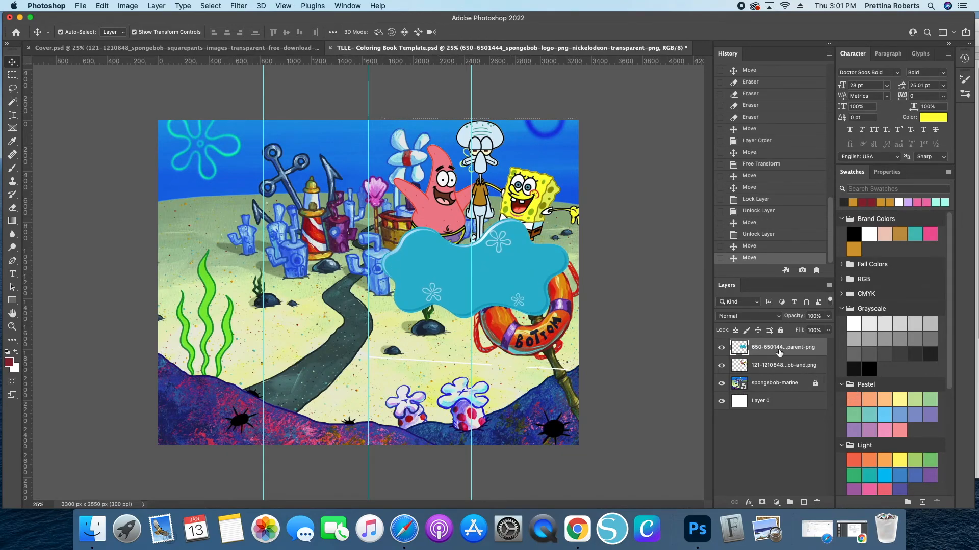
- Flip the blue blob horizontally, shift it up slightly, and lock the blob and character layers
key(super+t)
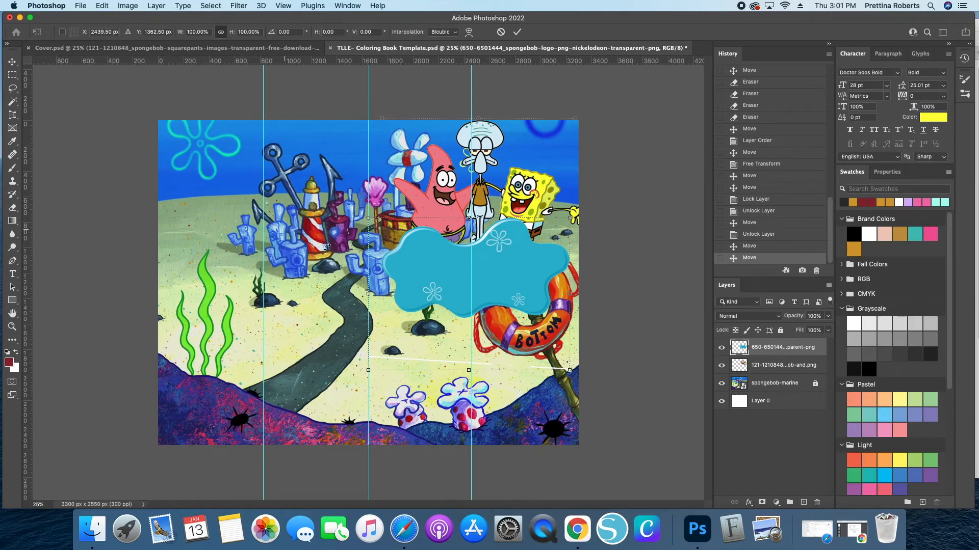
right_click(433, 282)
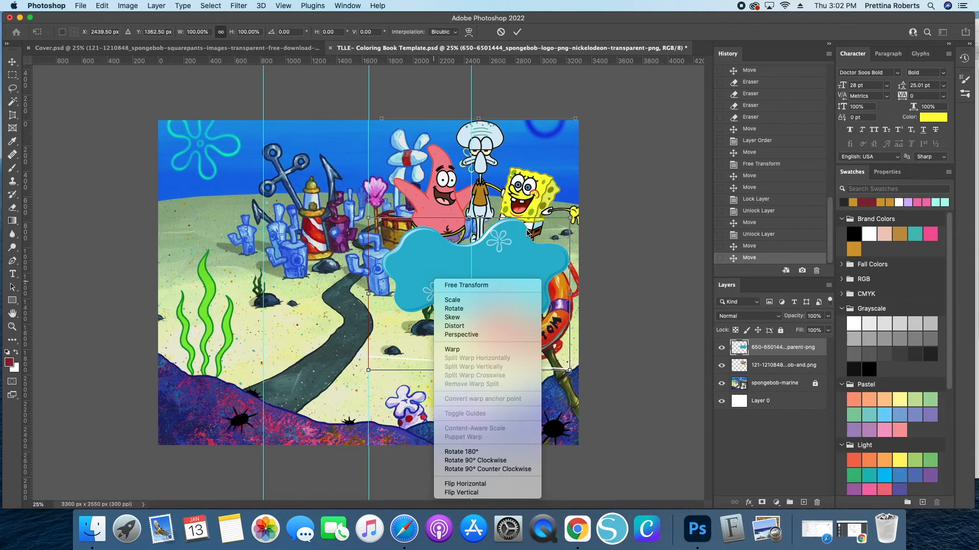
click(464, 484)
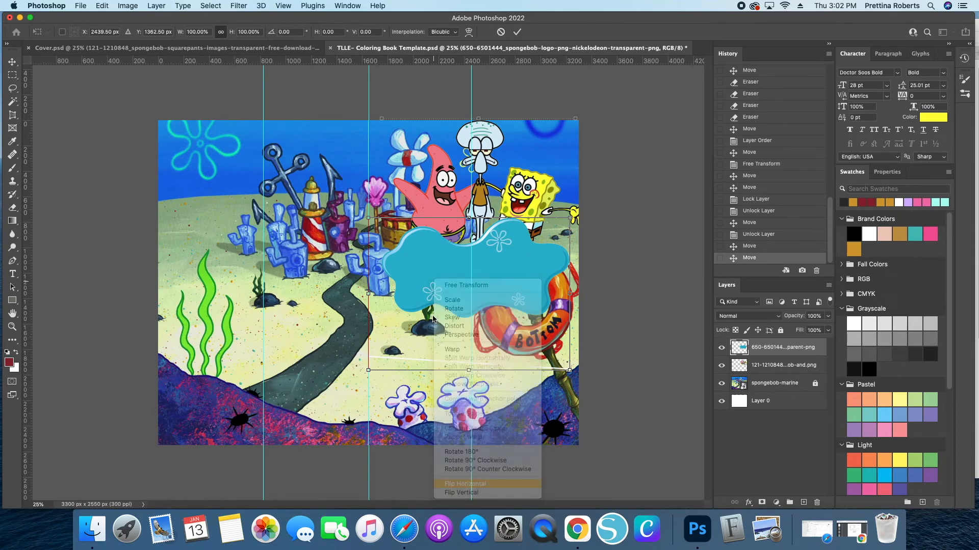
mouse_move(499, 266)
mouse_down()
mouse_move(509, 250)
mouse_move(502, 256)
mouse_up()
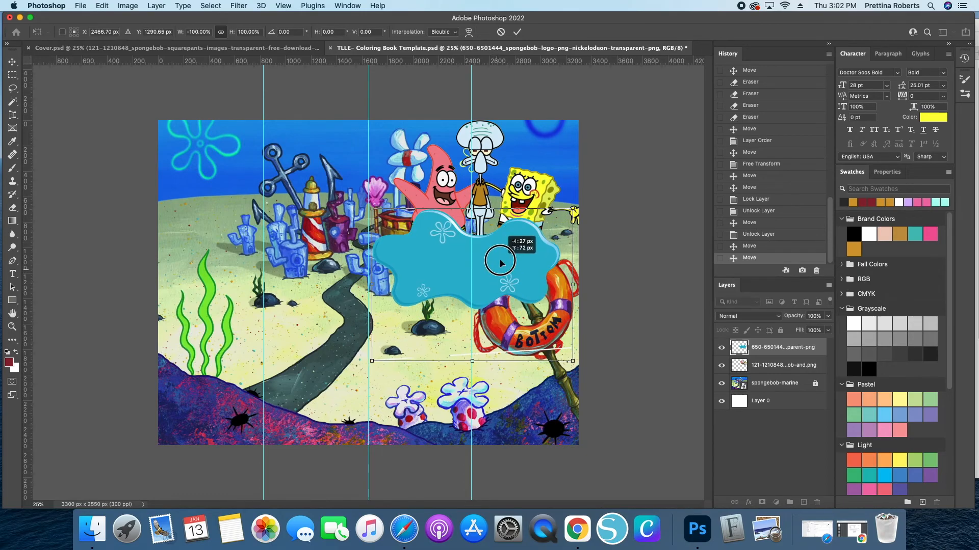
key(Return)
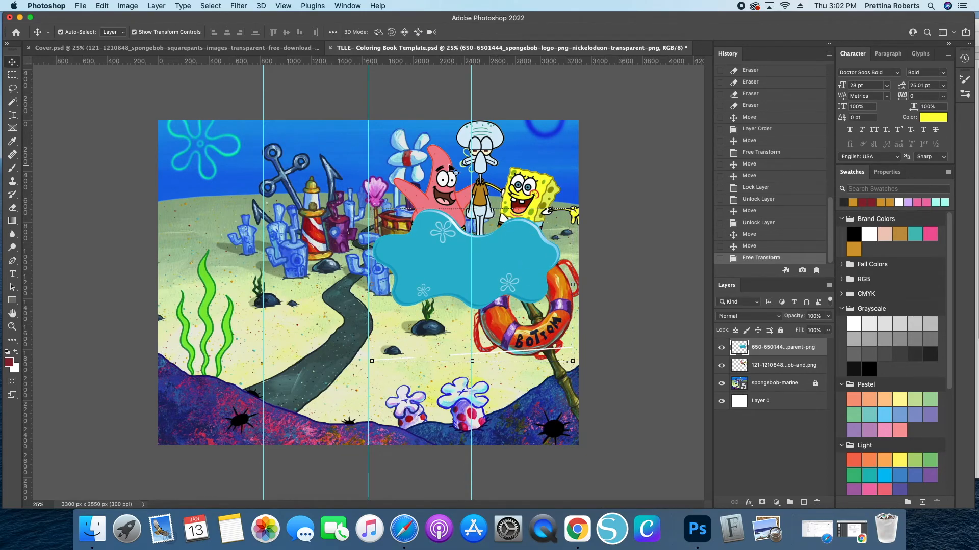
click(780, 330)
click(819, 367)
click(780, 330)
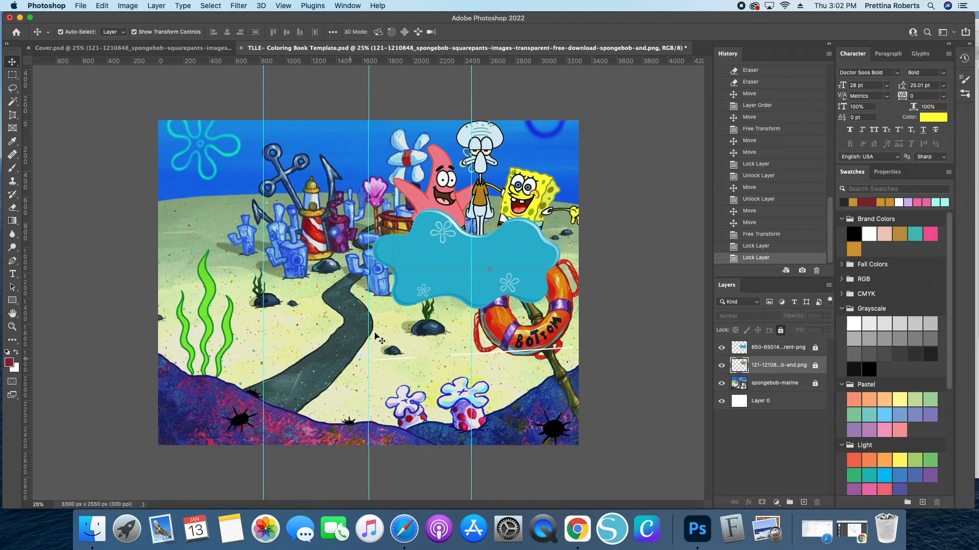
- Select the Mr. Krabs, Gary, Plankton, Sandy and winking SpongeBob images in the Spongebob folder
click(84, 531)
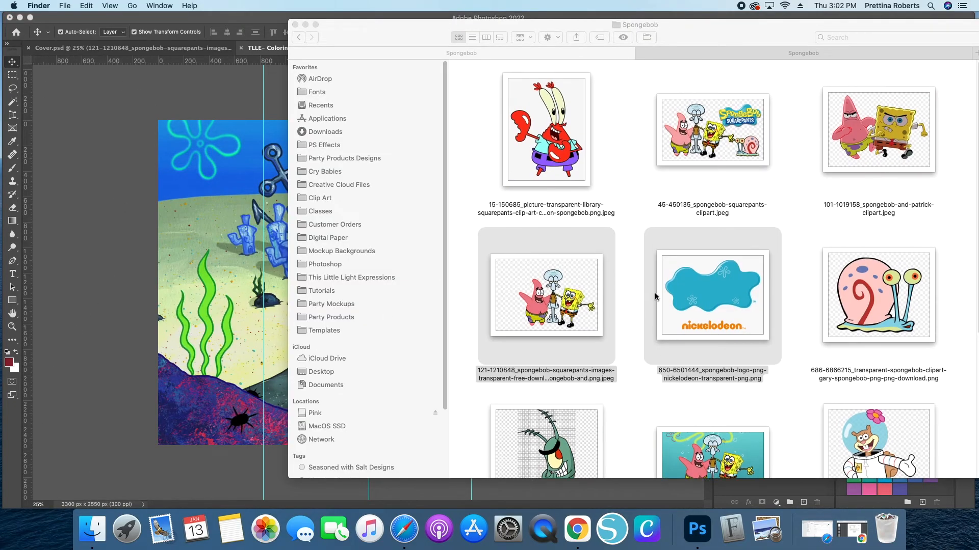
scroll(819, 253, down, 5)
click(819, 257)
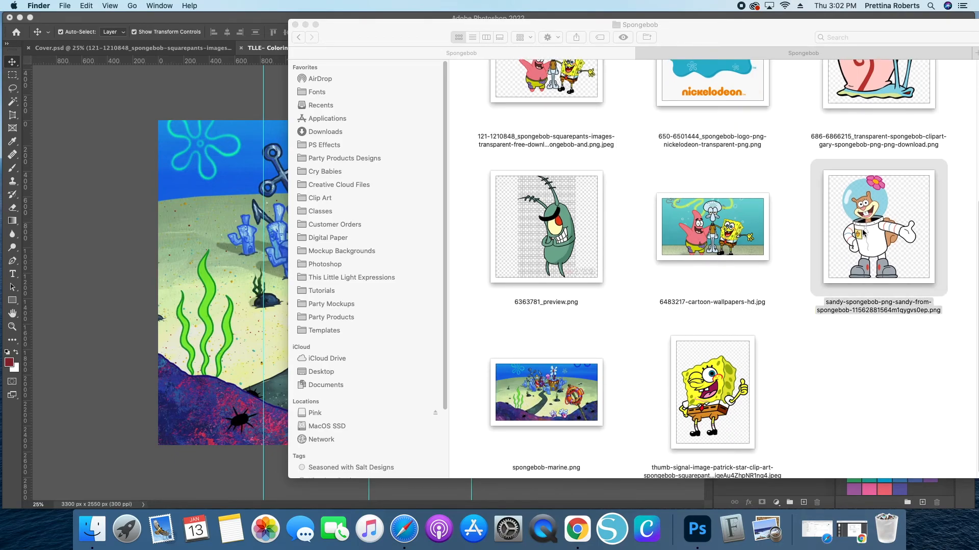
super+click(550, 235)
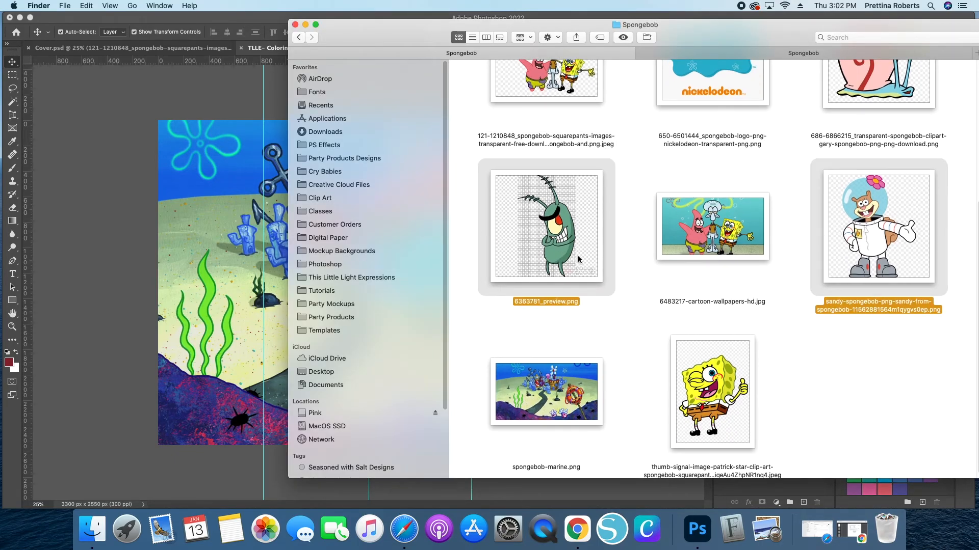
scroll(577, 255, up, 5)
super+click(557, 147)
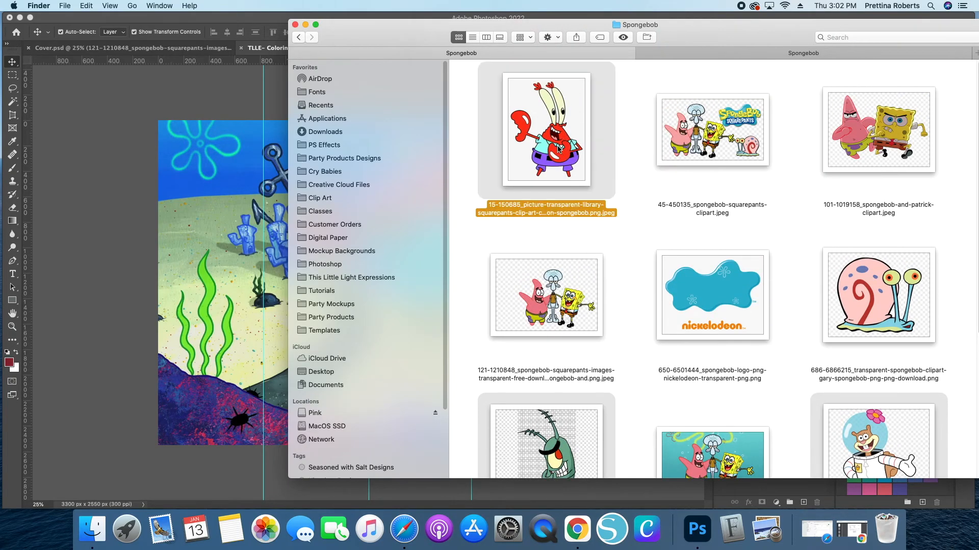
super+click(871, 300)
scroll(754, 228, down, 5)
scroll(757, 231, up, 5)
scroll(803, 243, down, 5)
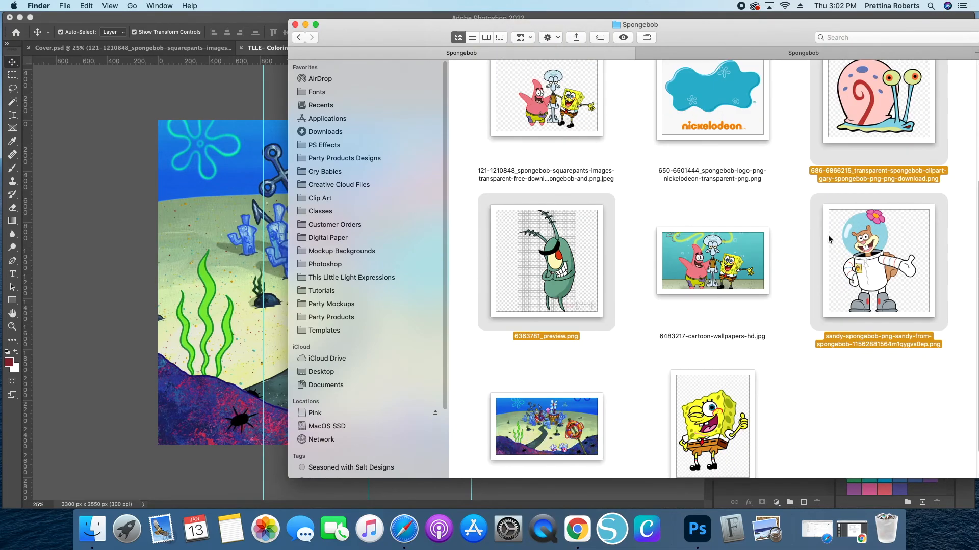
scroll(711, 382, up, 5)
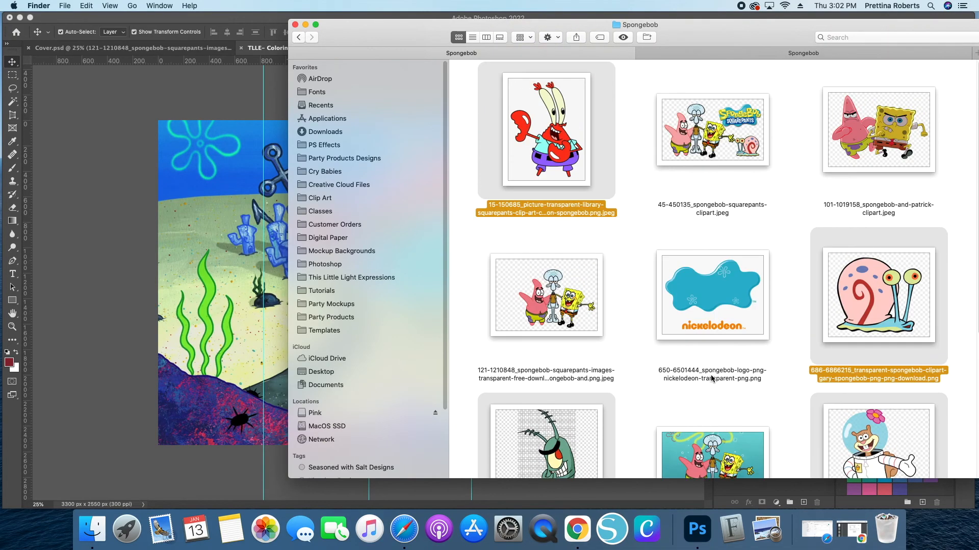
scroll(721, 376, down, 5)
super+click(717, 418)
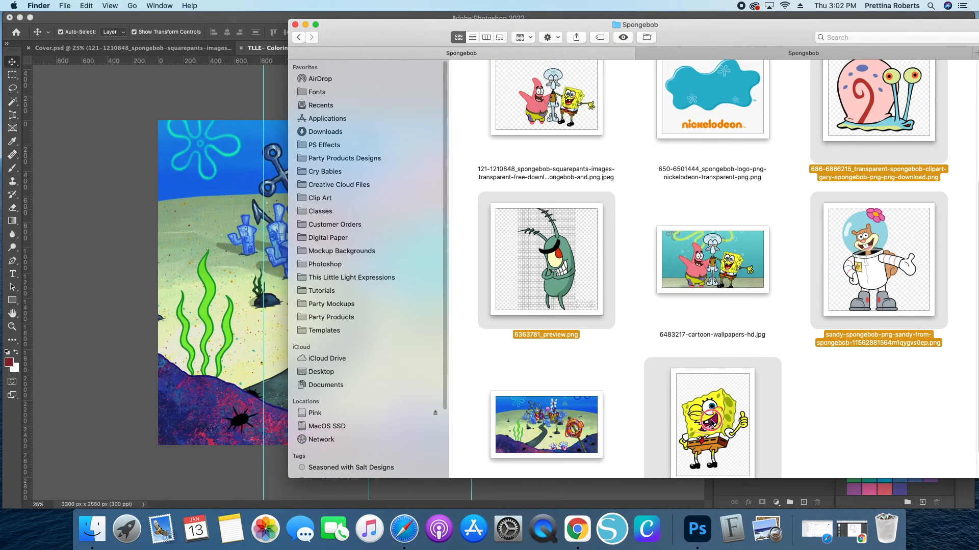
- Drag the selected images into the template and place each one as an embedded layer
drag(698, 417, 234, 356)
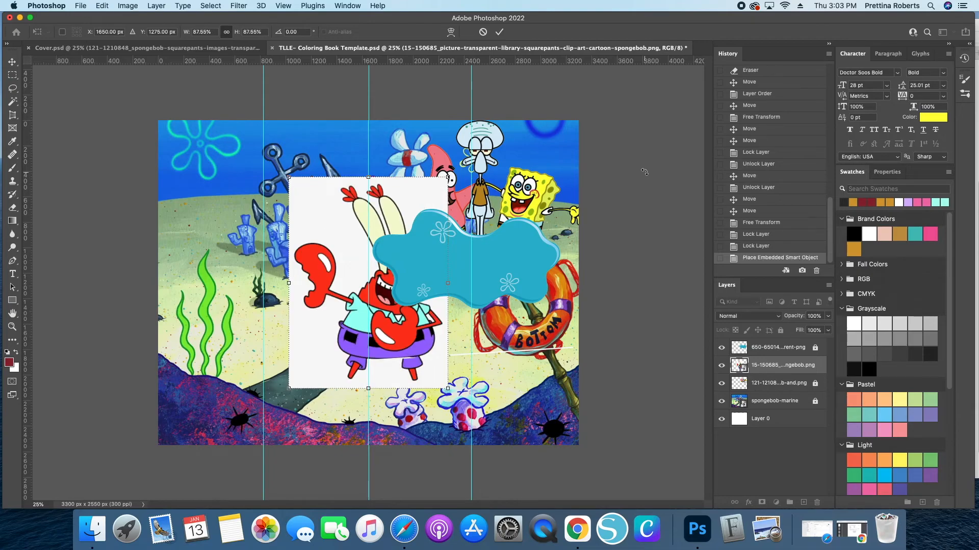
key(Return)
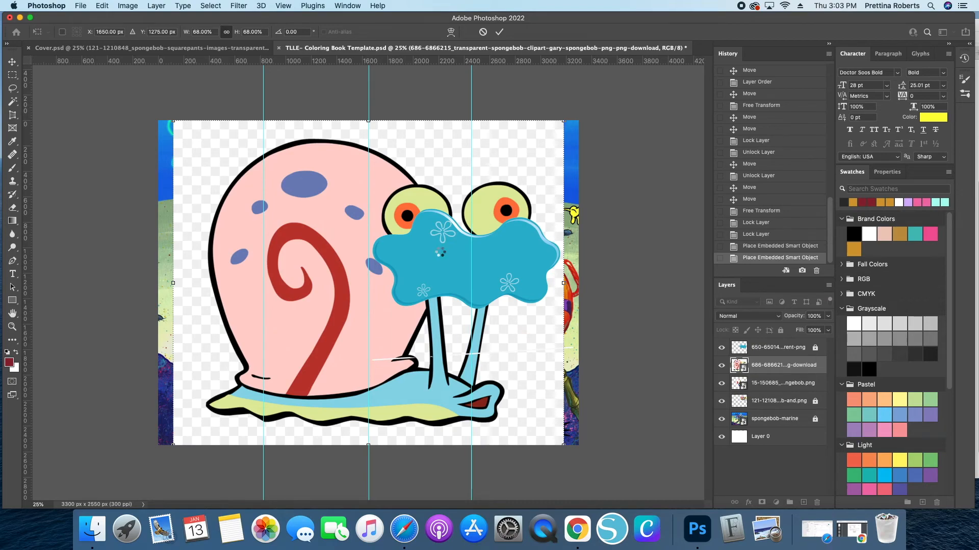
key(Return)
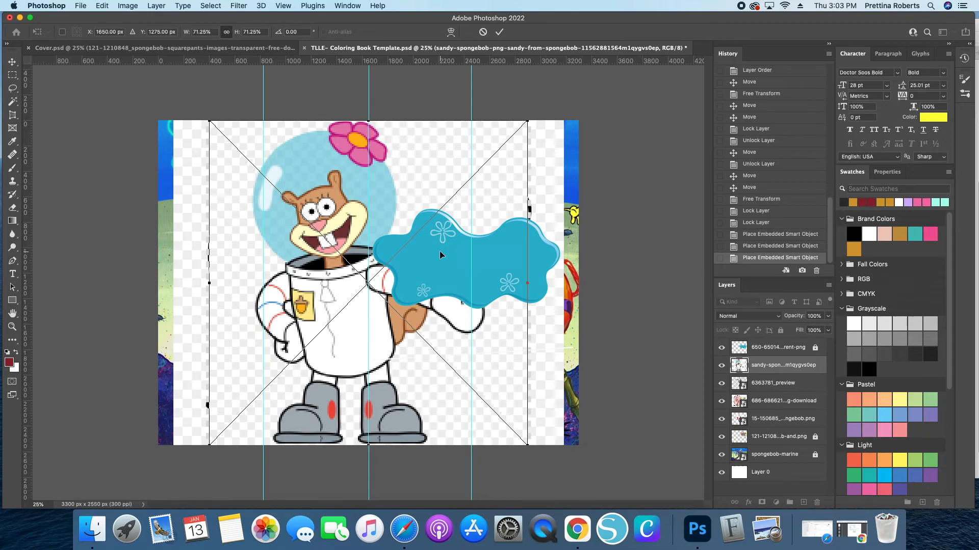
key(Return)
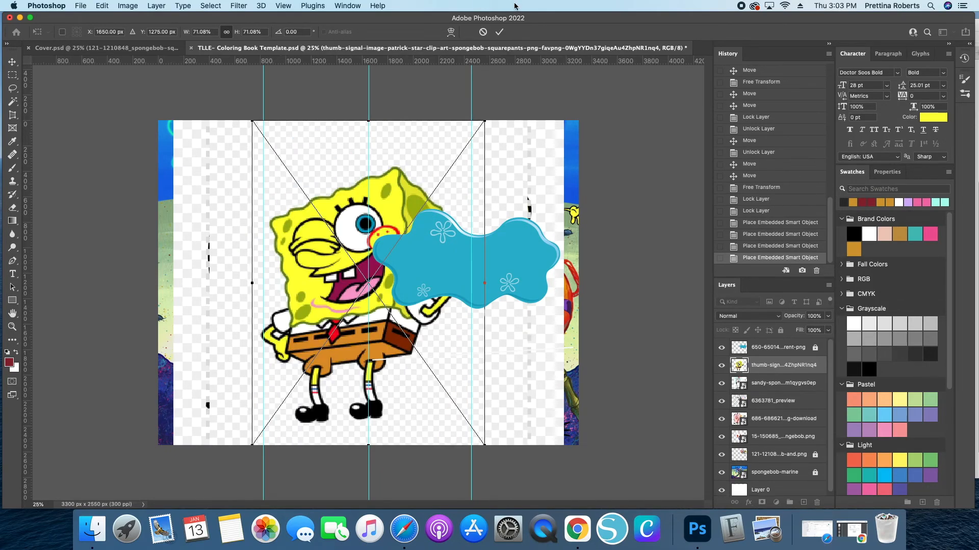
click(499, 31)
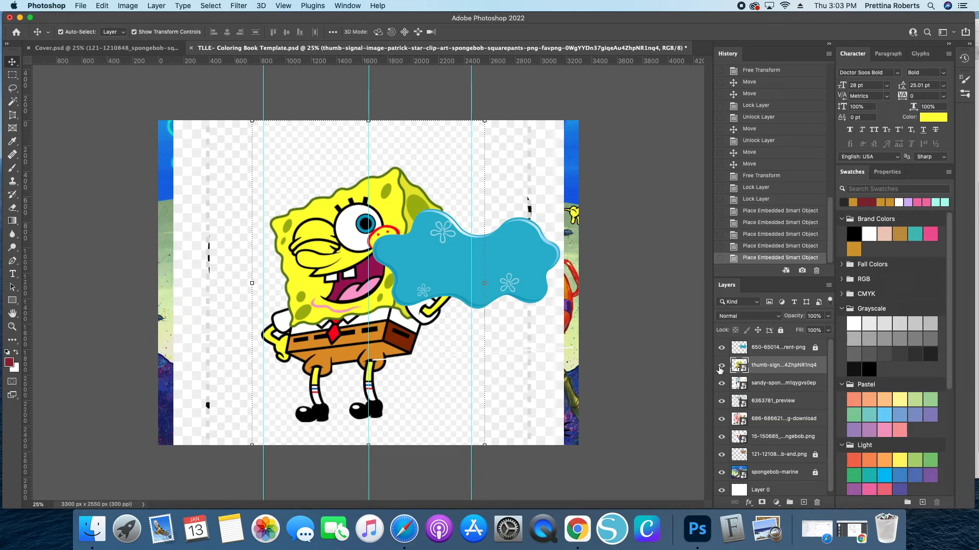
- Hide the new SpongeBob, Sandy, Plankton and Gary layers, leaving only Mr. Krabs visible
click(721, 365)
click(721, 382)
click(721, 401)
click(721, 420)
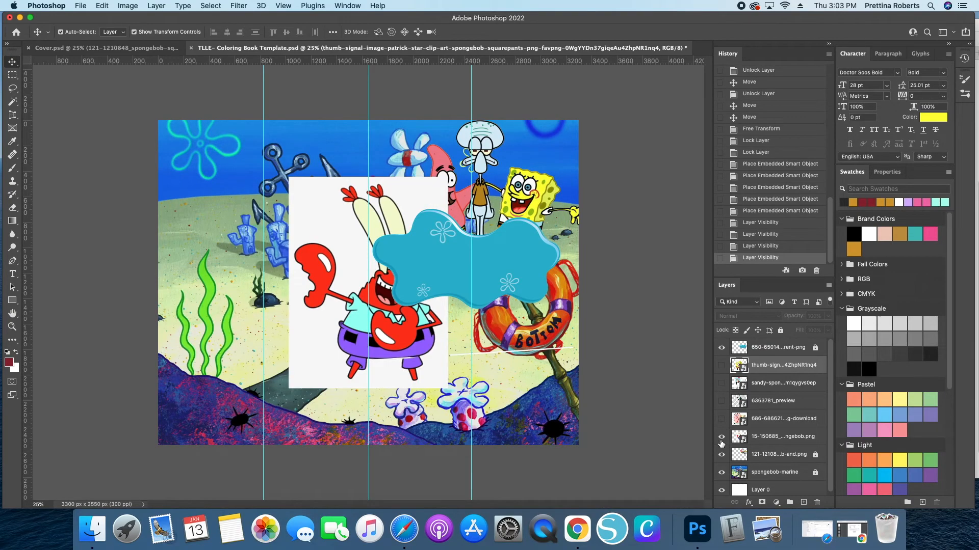
click(722, 437)
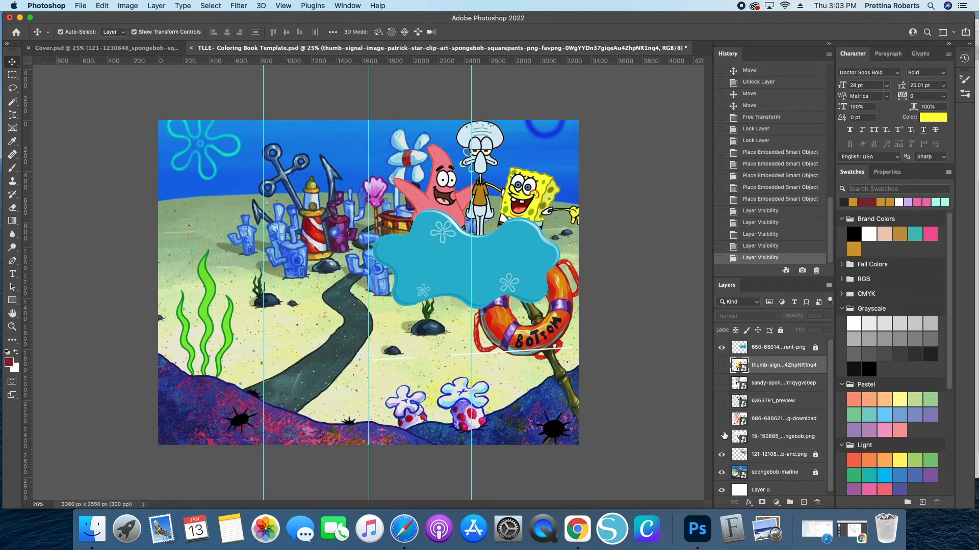
click(721, 437)
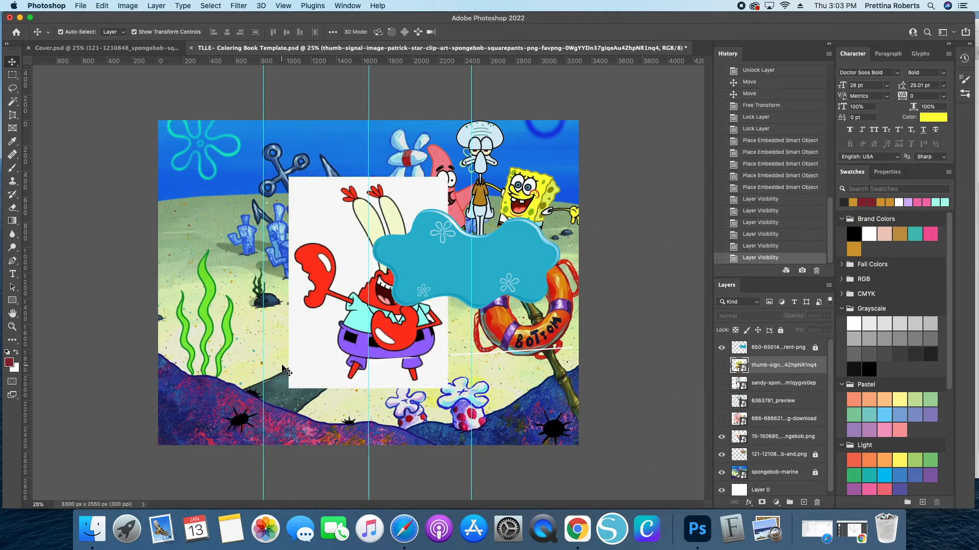
- Move Mr. Krabs left and remove his white background with the Magic Eraser
drag(305, 327, 214, 325)
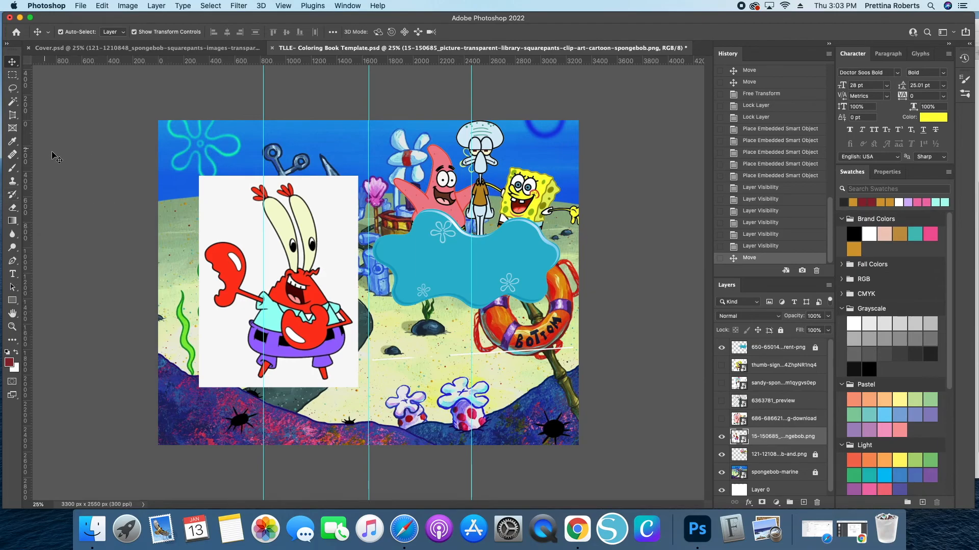
click(13, 209)
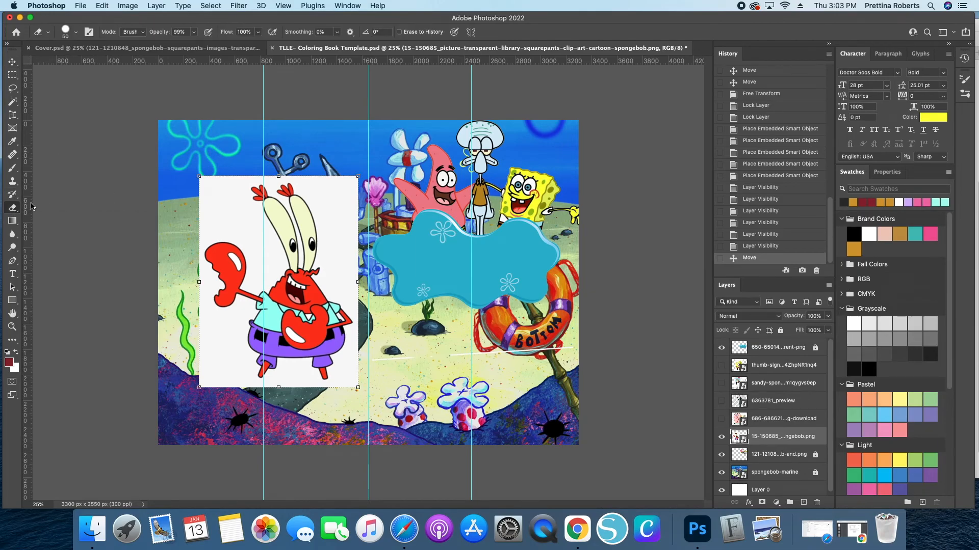
click(48, 226)
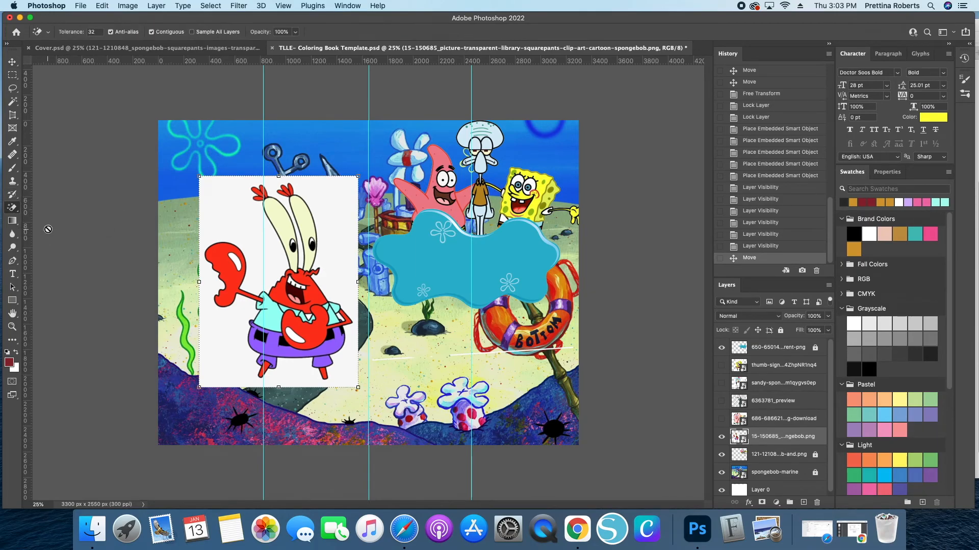
click(220, 228)
click(560, 180)
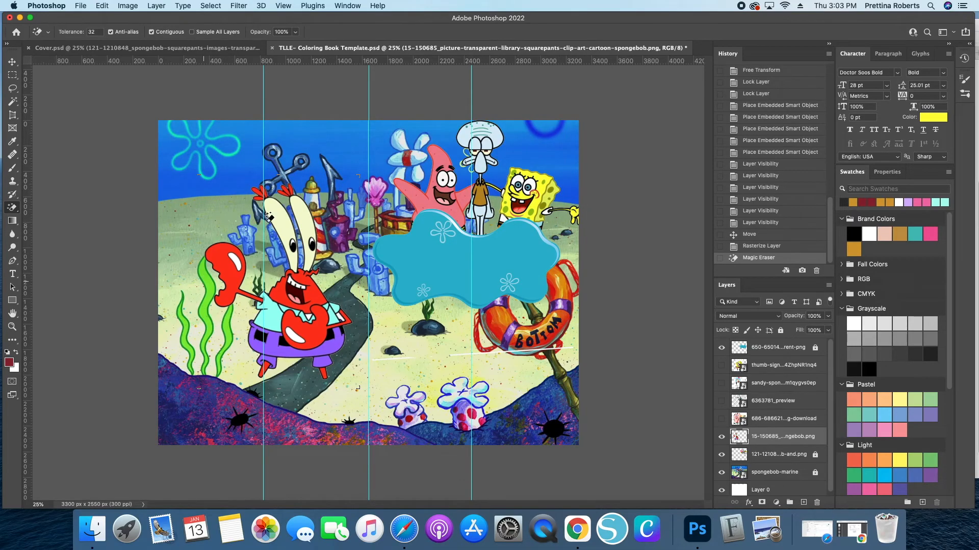
click(343, 283)
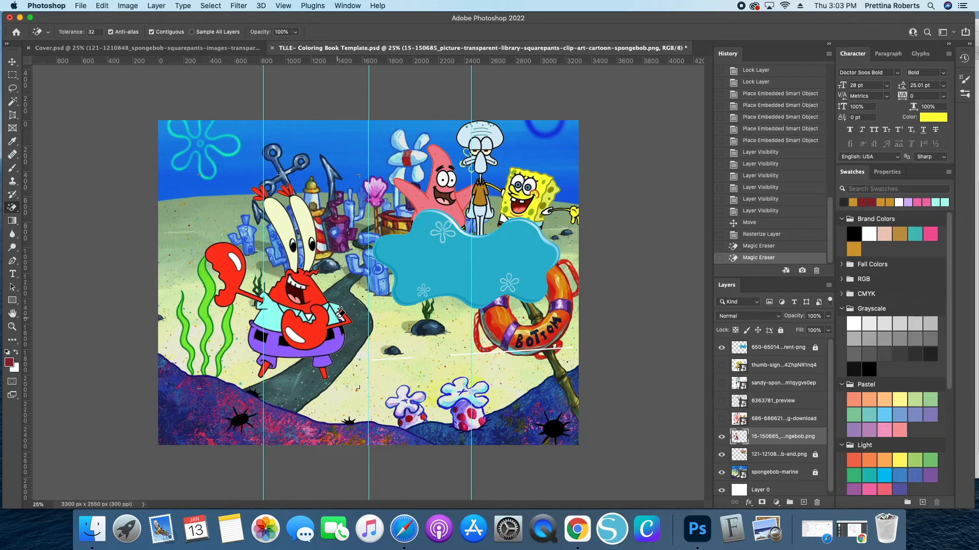
click(340, 312)
click(341, 312)
click(340, 312)
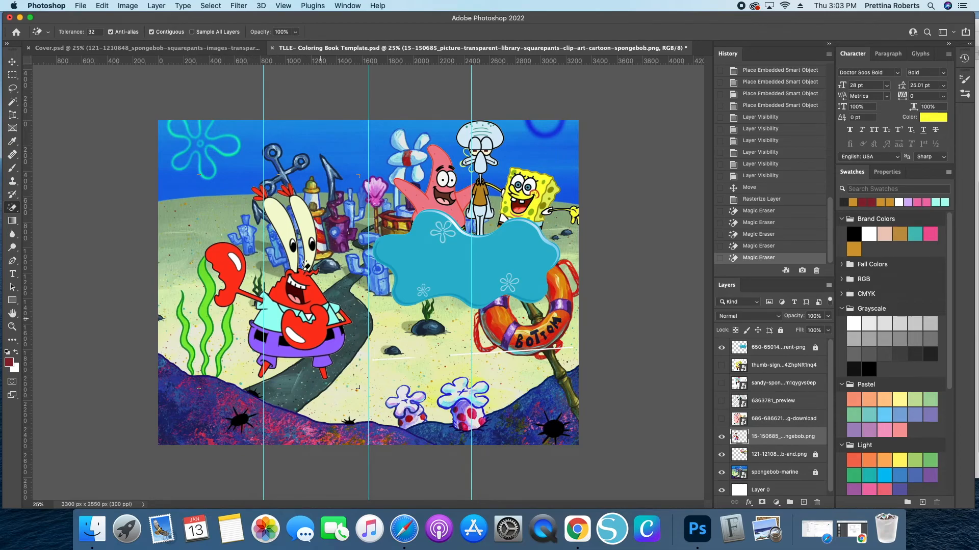
- Move Mr. Krabs lower and scale him down to about 49% so he stands on the path below the banner
click(12, 62)
drag(312, 310, 443, 378)
key(super+t)
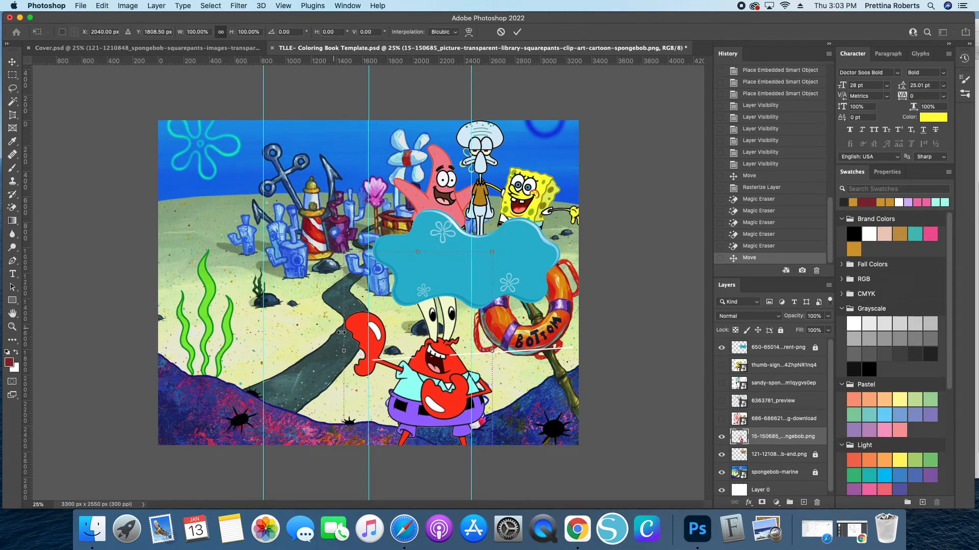
drag(344, 350, 420, 360)
drag(490, 390, 410, 402)
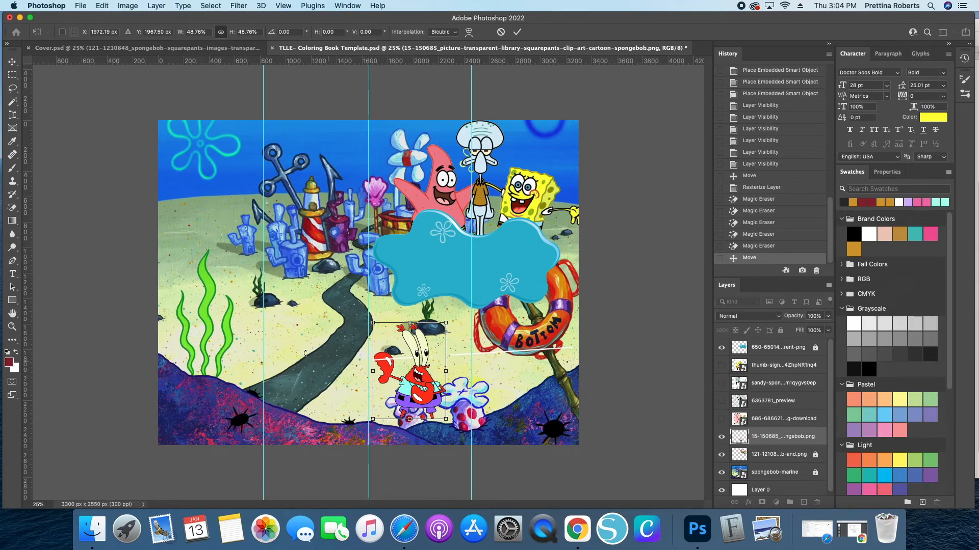
drag(420, 388, 408, 366)
key(Return)
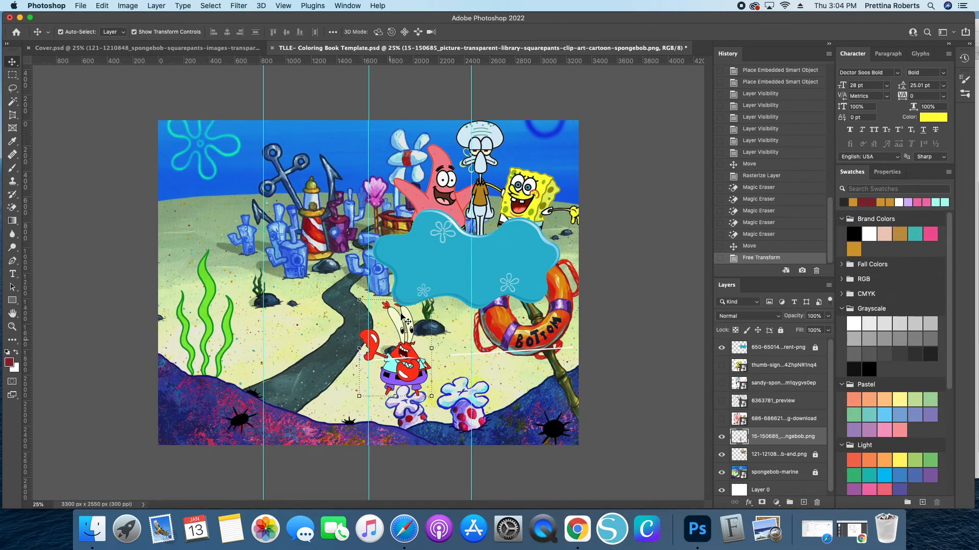
- Bring the Mr. Krabs layer to the top of the layer stack and nudge him slightly right
drag(818, 439, 792, 343)
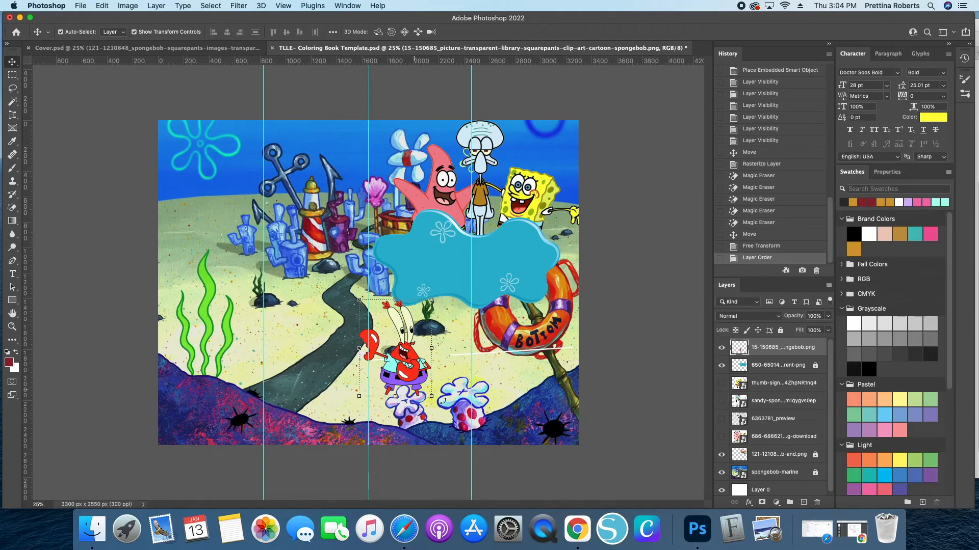
click(284, 328)
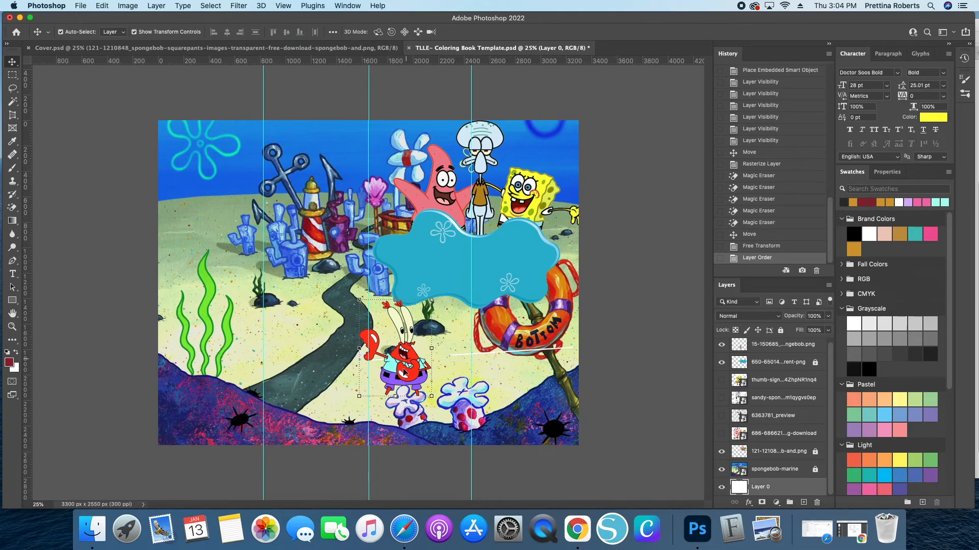
mouse_move(405, 365)
mouse_down()
mouse_move(410, 352)
mouse_move(414, 363)
mouse_up()
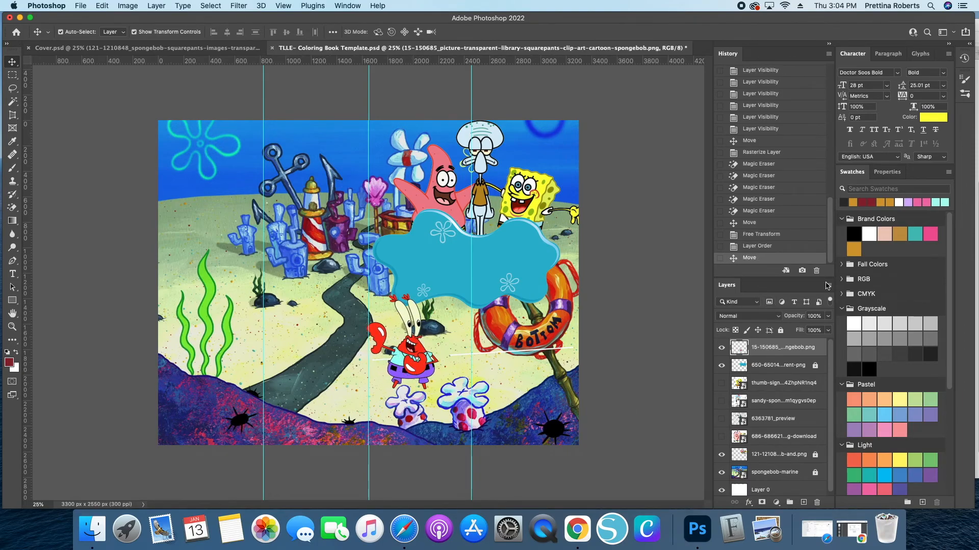
- Lock the Mr. Krabs layer and the white base layer
click(780, 330)
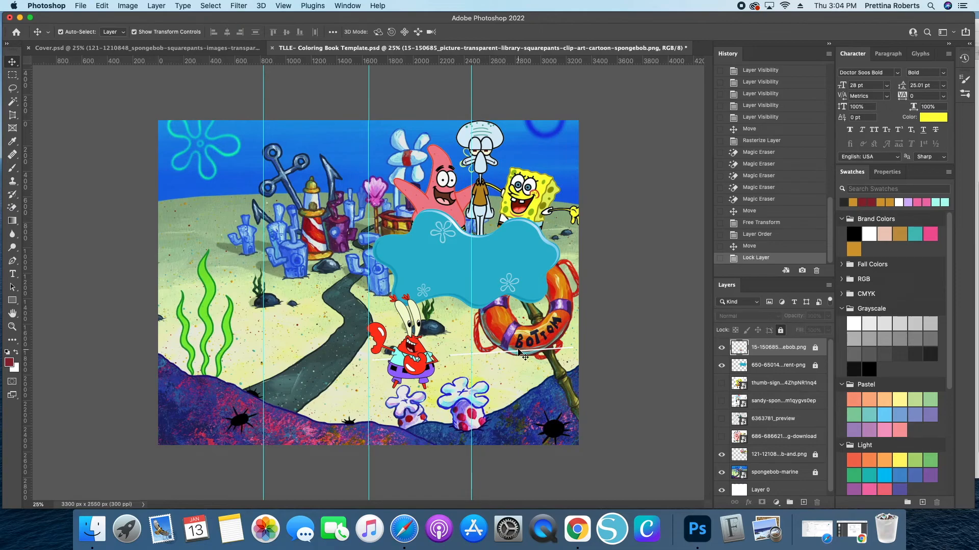
click(517, 353)
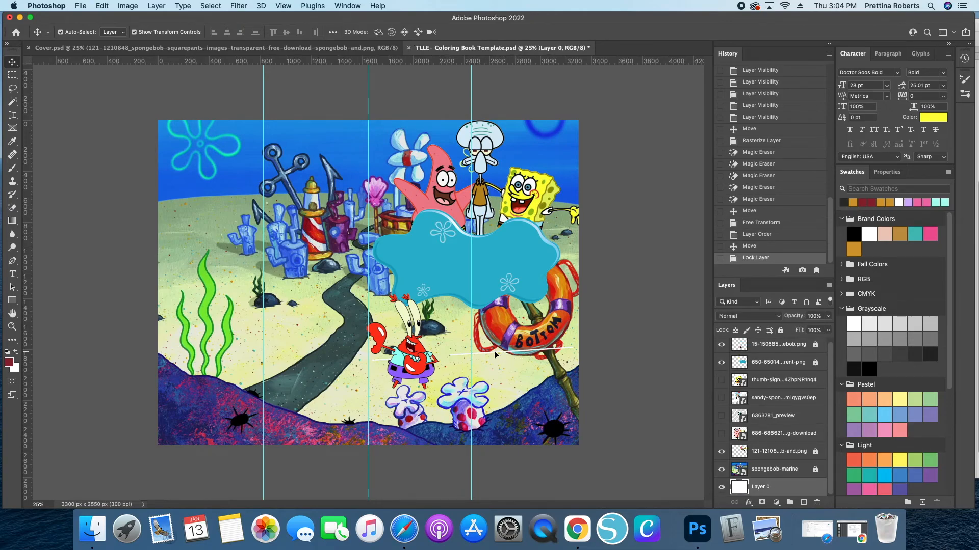
click(780, 331)
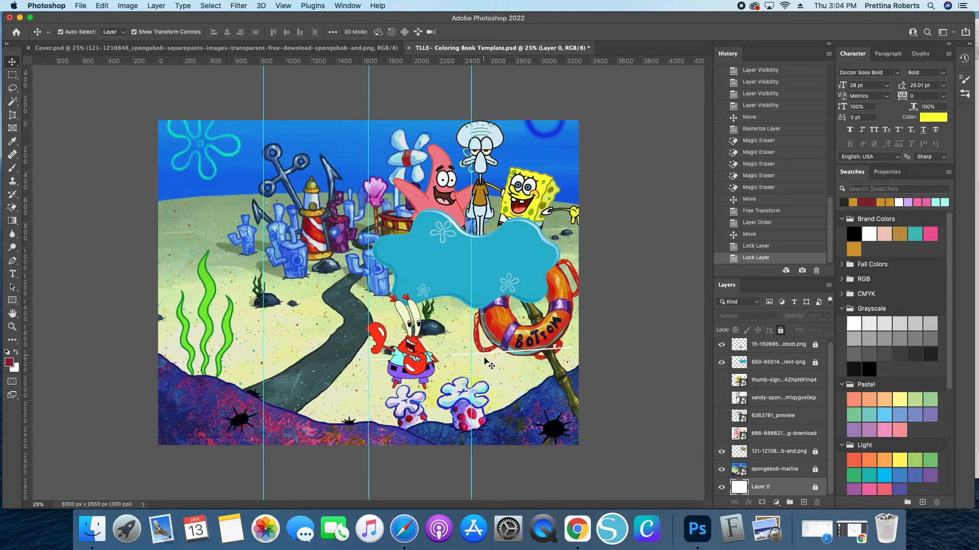
- Select the blue cloud banner layer and unlock it
click(485, 356)
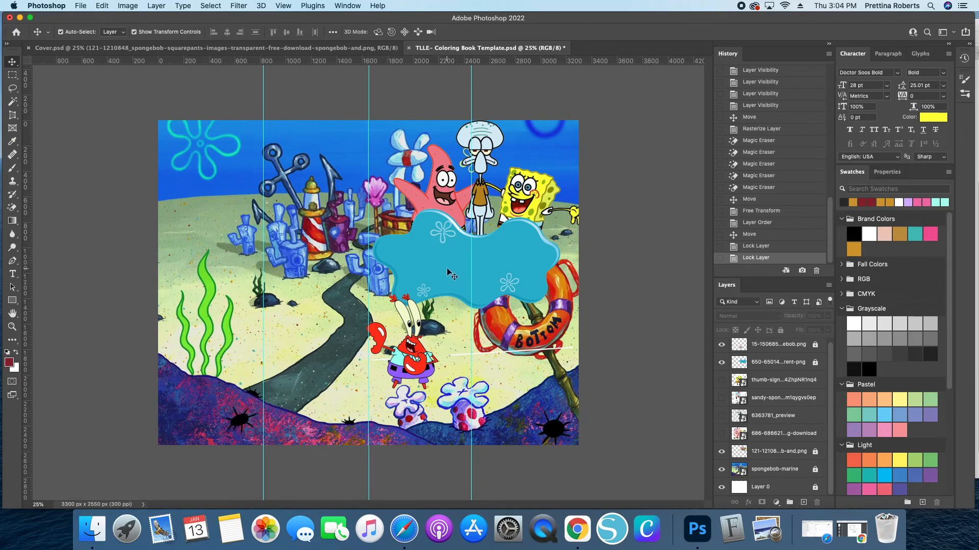
click(815, 362)
mouse_move(457, 260)
mouse_down()
mouse_move(468, 386)
mouse_move(418, 275)
mouse_move(472, 278)
mouse_move(460, 276)
mouse_up()
drag(537, 274, 529, 262)
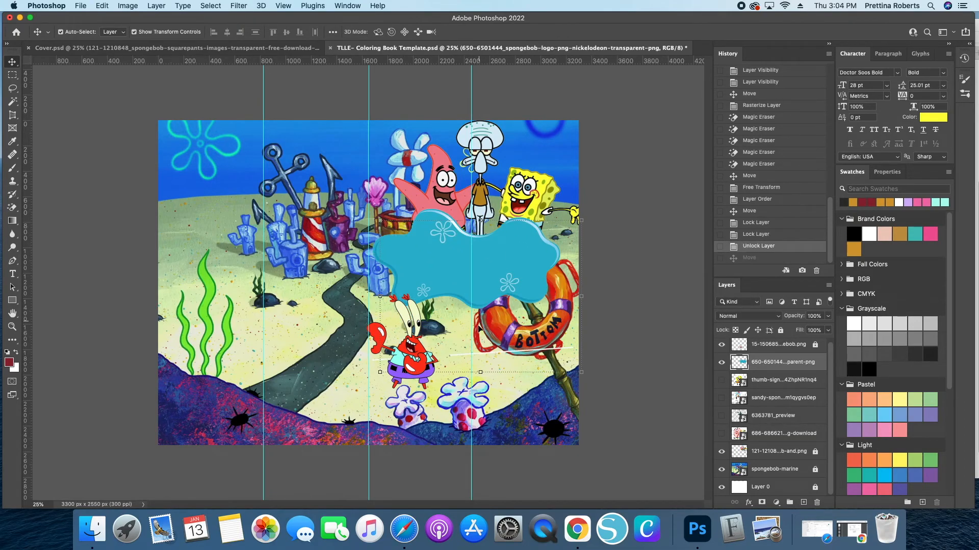
- Erase the stray white line beside Mr. Krabs on the banner layer with the Eraser, then lock the layer again
click(12, 208)
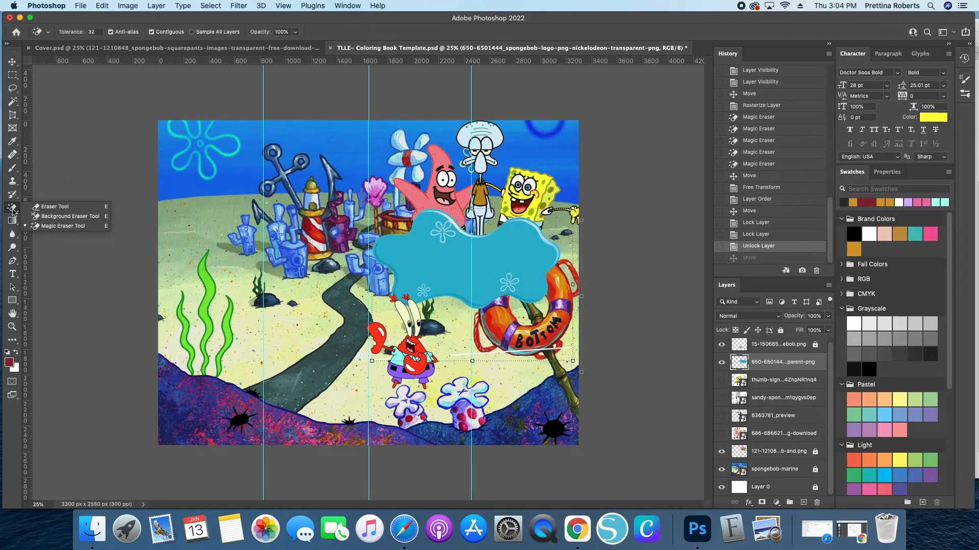
click(55, 207)
mouse_move(451, 358)
mouse_down()
mouse_move(537, 344)
mouse_move(470, 360)
mouse_move(520, 355)
mouse_move(505, 360)
mouse_move(365, 366)
mouse_move(412, 351)
mouse_move(391, 352)
mouse_move(431, 352)
mouse_up()
click(371, 370)
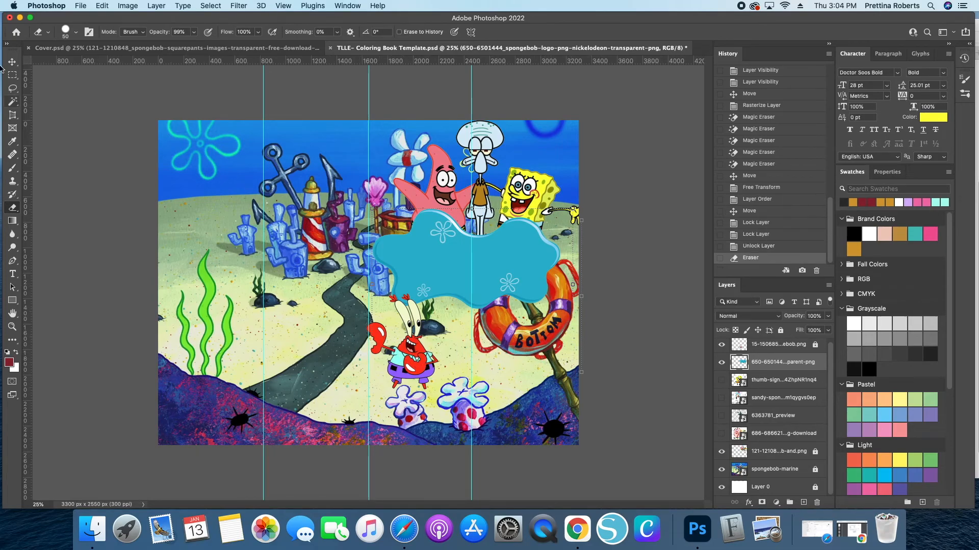
click(779, 331)
click(12, 62)
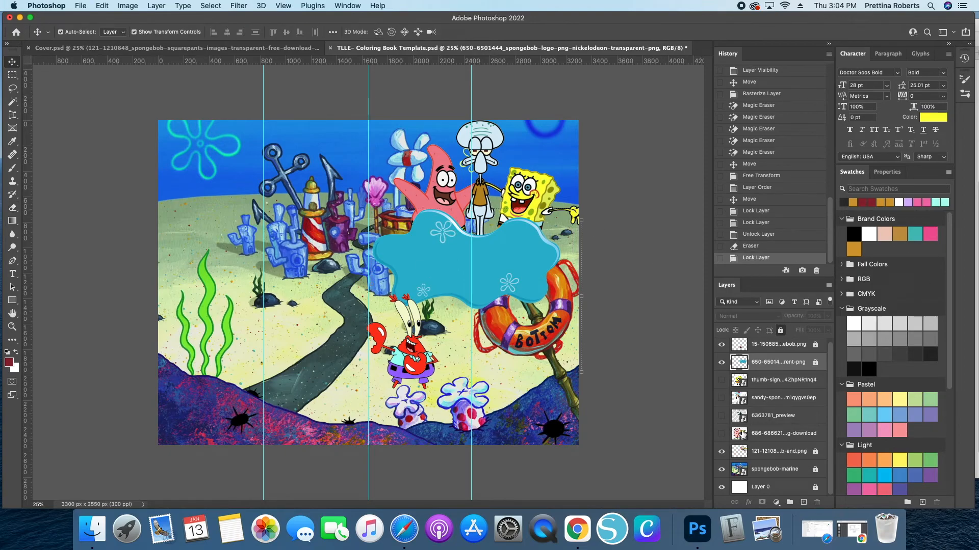
- Show the Gary layer, select it and move it to the top of the layer stack
click(721, 433)
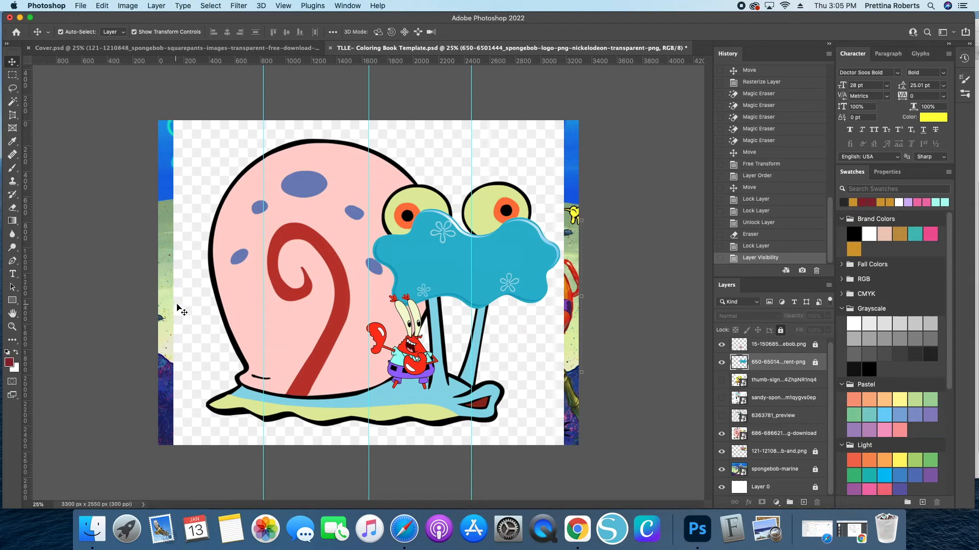
click(196, 316)
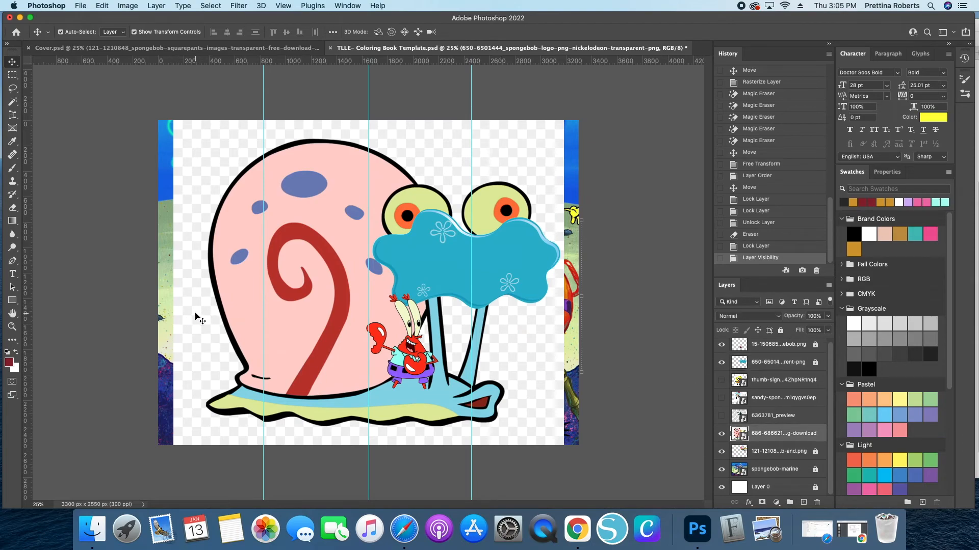
click(12, 207)
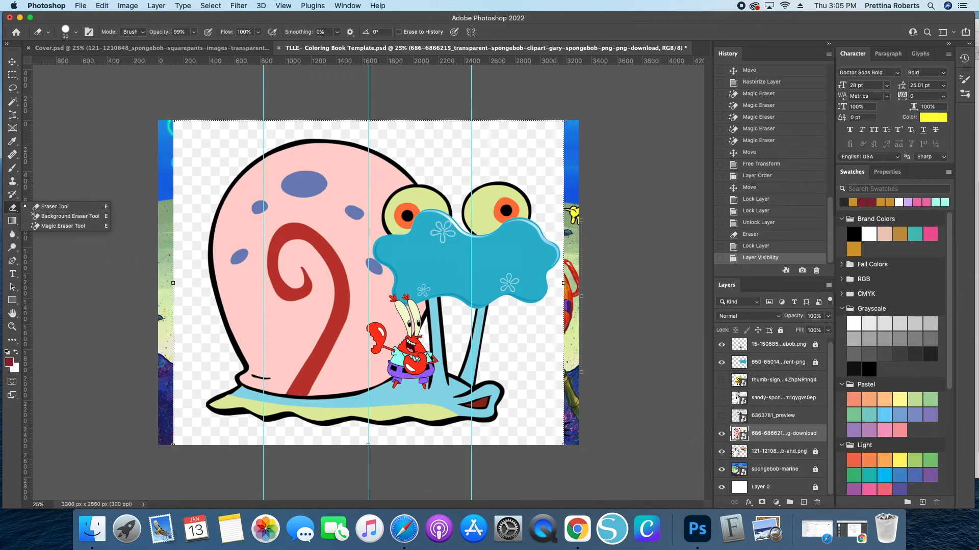
mouse_move(810, 441)
mouse_down()
mouse_move(798, 336)
mouse_move(737, 347)
mouse_up()
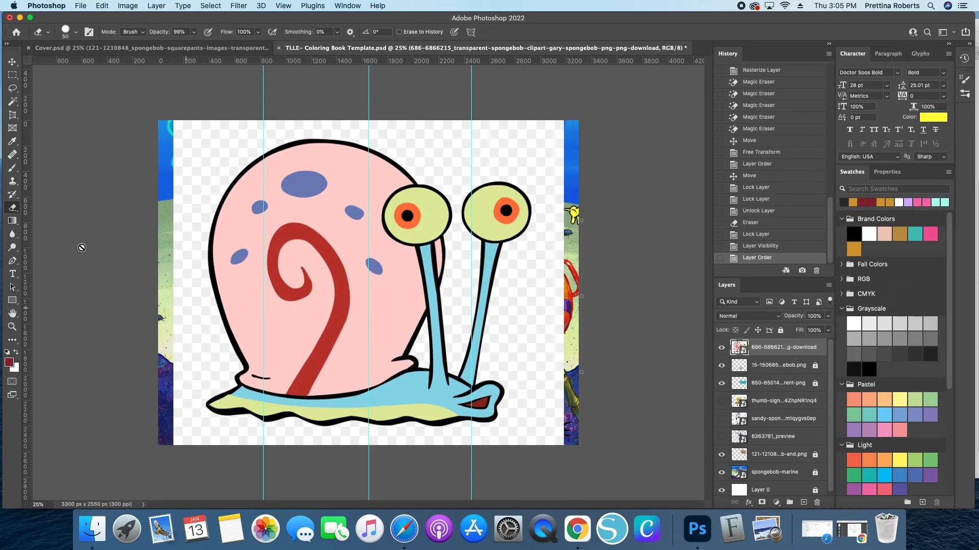
- Rasterize the Gary layer and remove its white background with the Magic Eraser
click(13, 210)
click(53, 227)
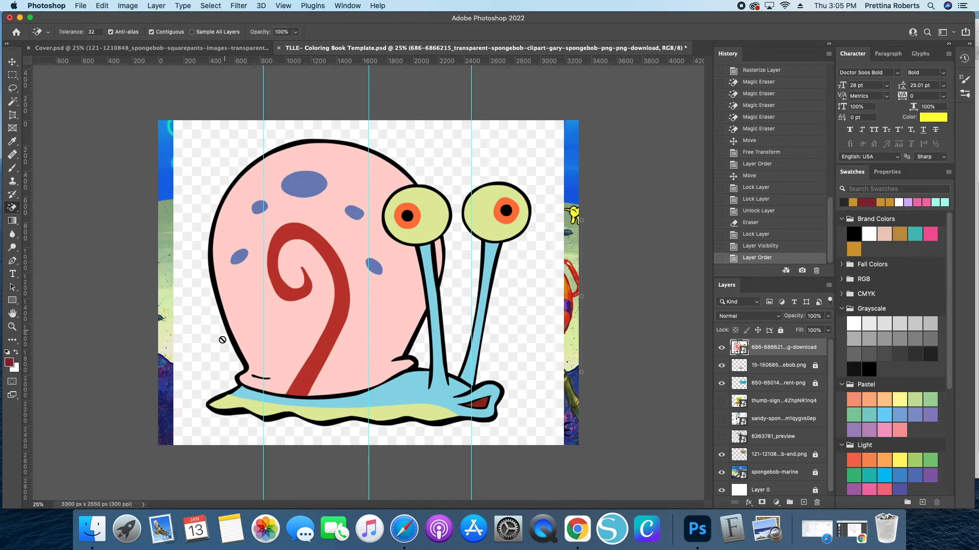
click(204, 353)
click(563, 182)
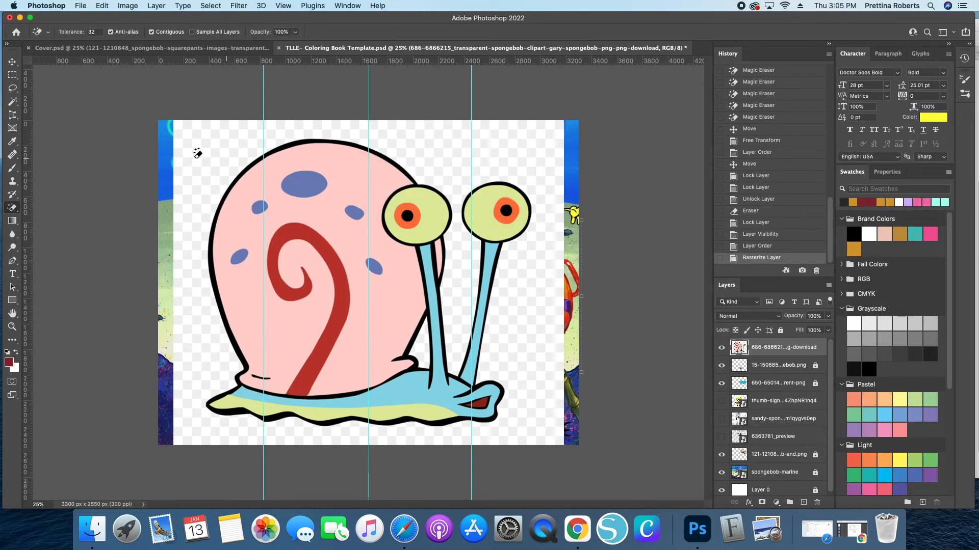
click(212, 173)
click(212, 173)
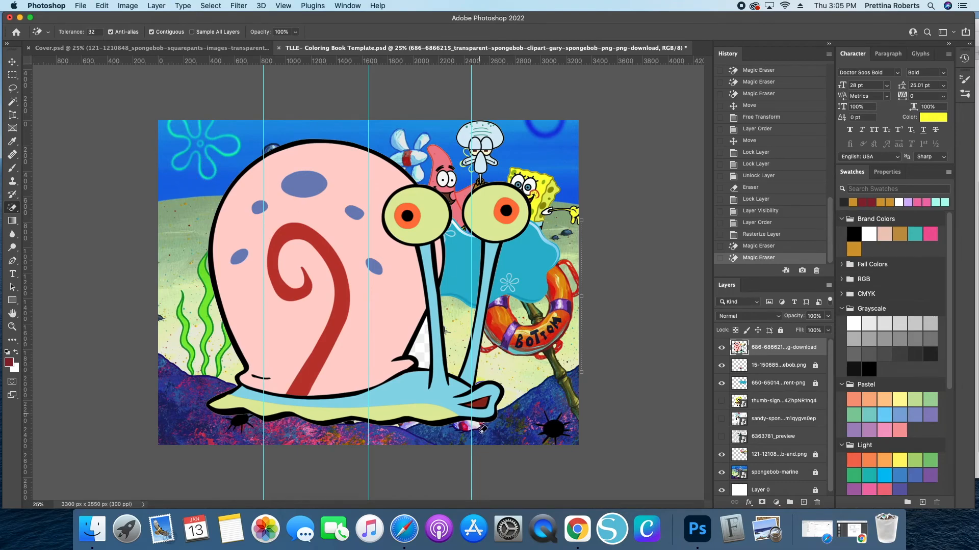
click(422, 342)
click(423, 342)
click(422, 342)
click(422, 342)
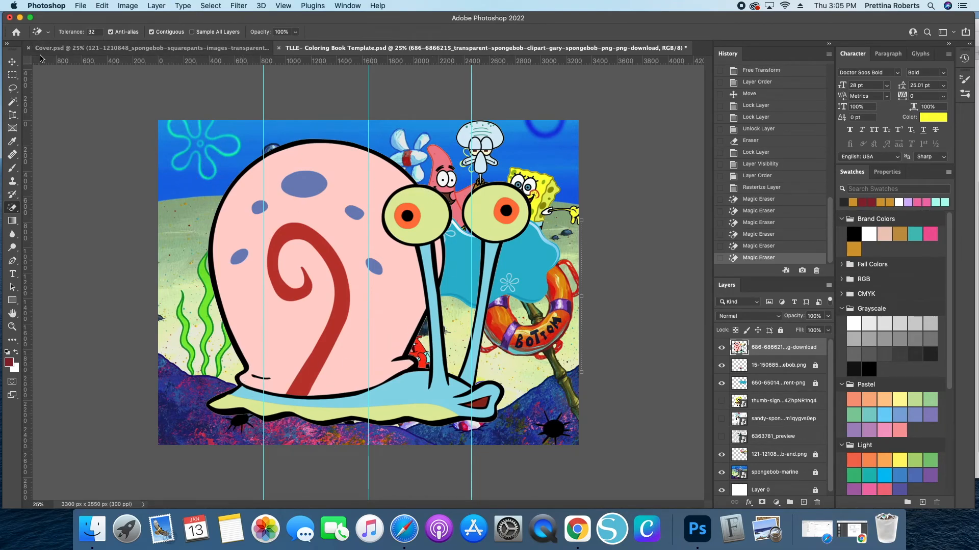
- Scale Gary down to a small size and place him beside Mr. Krabs near the banner
click(15, 65)
key(super+t)
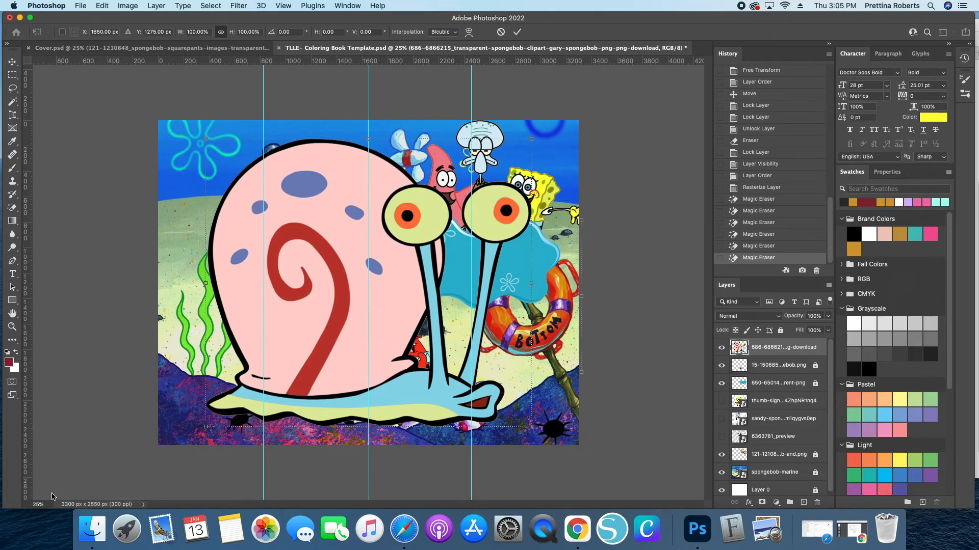
drag(367, 426, 384, 301)
double_click(384, 298)
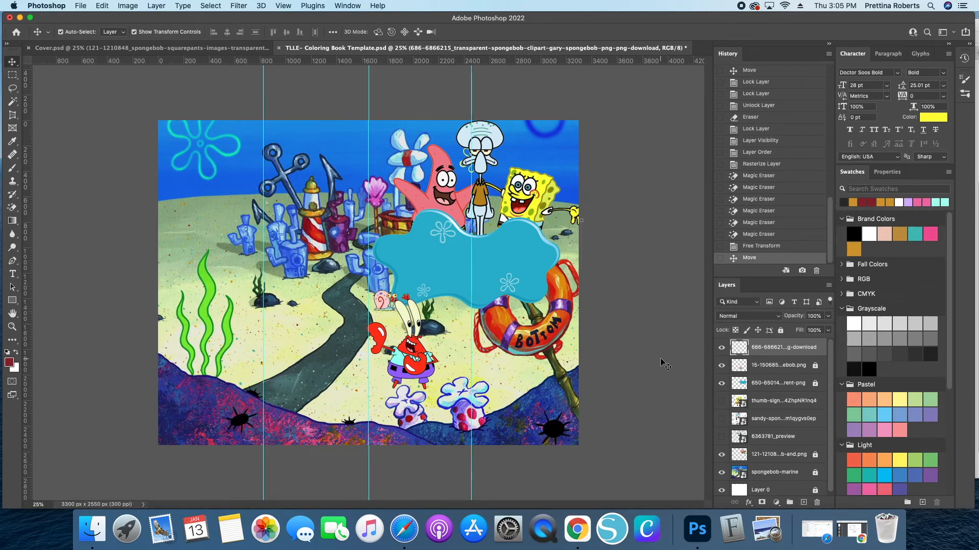
click(660, 359)
- Show the Plankton layer, move it to the top of the stack and remove its white background with the Magic Eraser
click(721, 437)
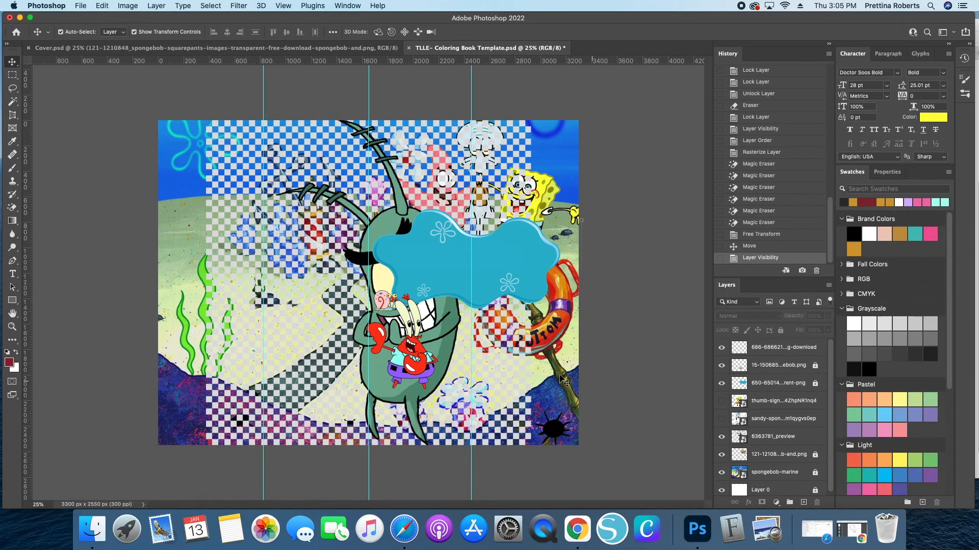
drag(820, 430, 785, 341)
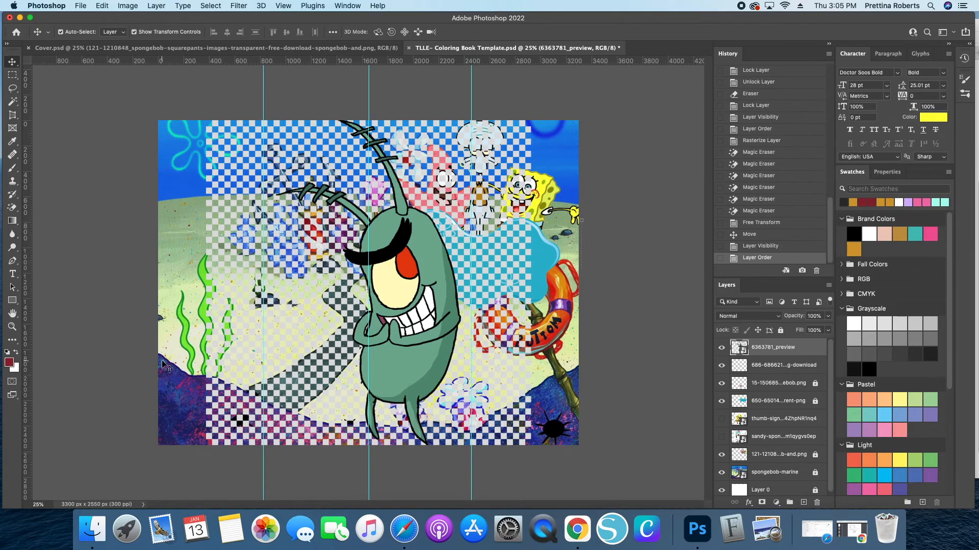
click(12, 209)
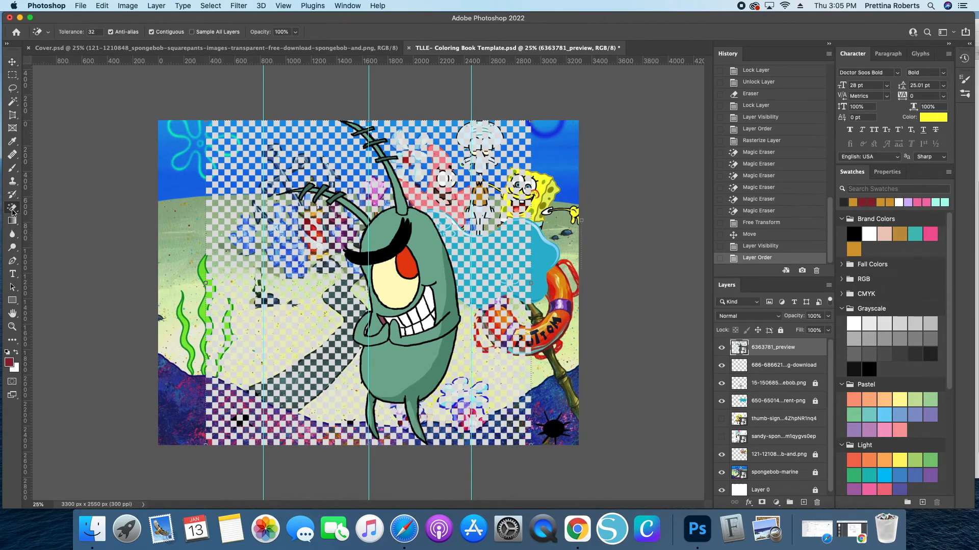
click(282, 276)
click(566, 181)
click(235, 290)
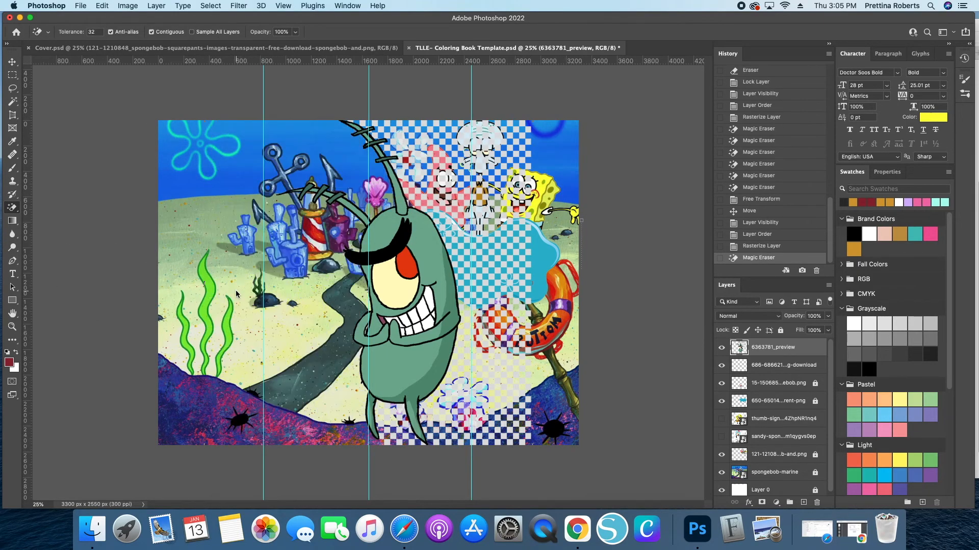
- Erase the remaining white patches around Plankton's body, feet and antennae with the Magic Eraser
click(490, 262)
click(487, 271)
click(488, 281)
click(395, 429)
click(397, 432)
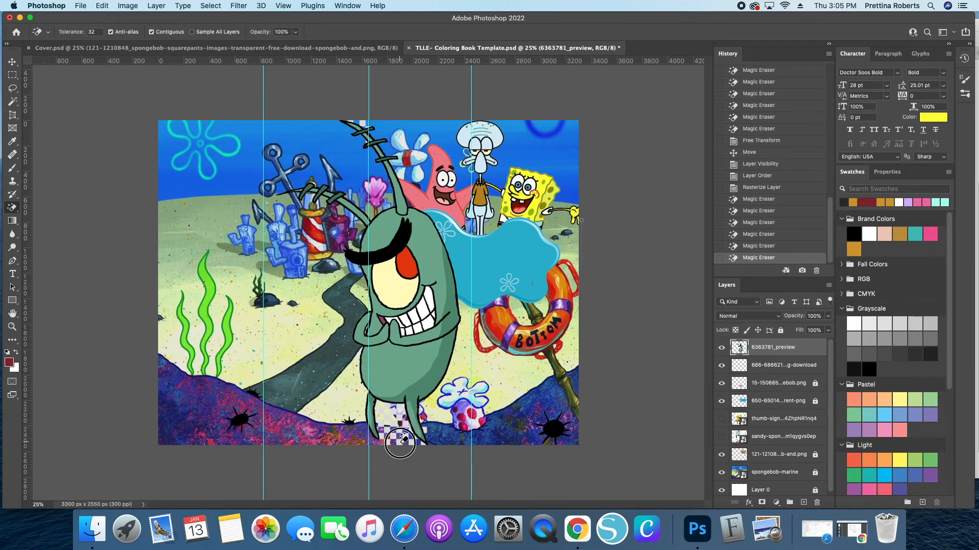
click(404, 434)
click(405, 435)
click(428, 426)
click(427, 430)
click(424, 437)
click(424, 439)
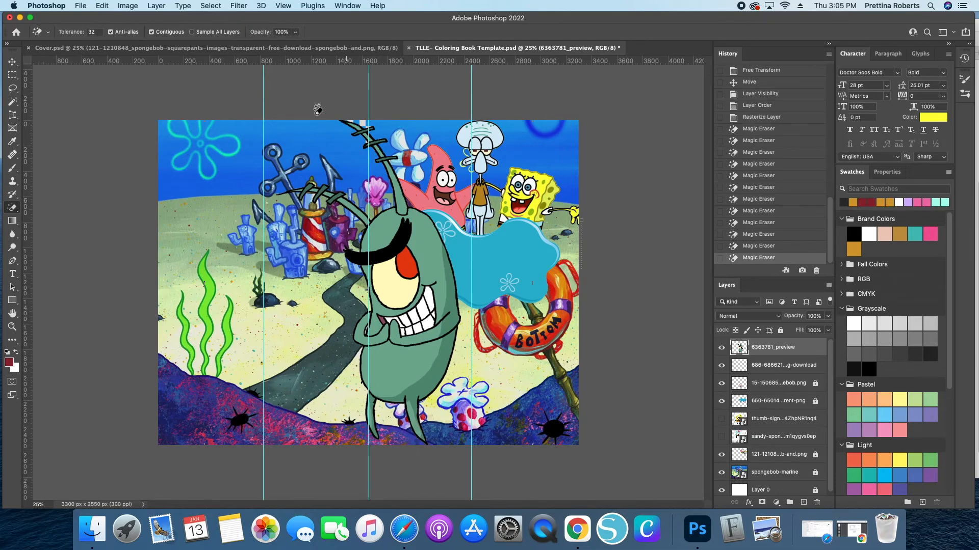
click(361, 124)
click(363, 132)
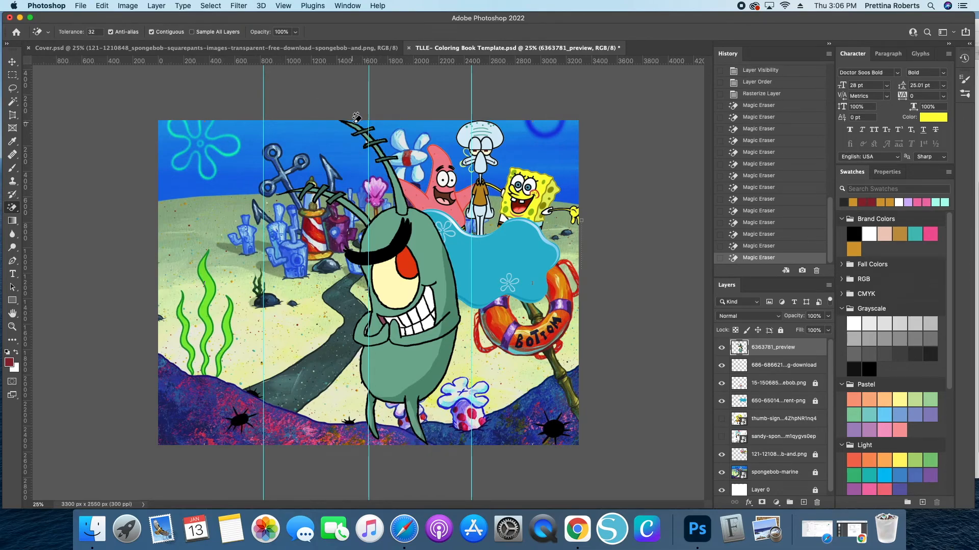
click(366, 137)
click(369, 142)
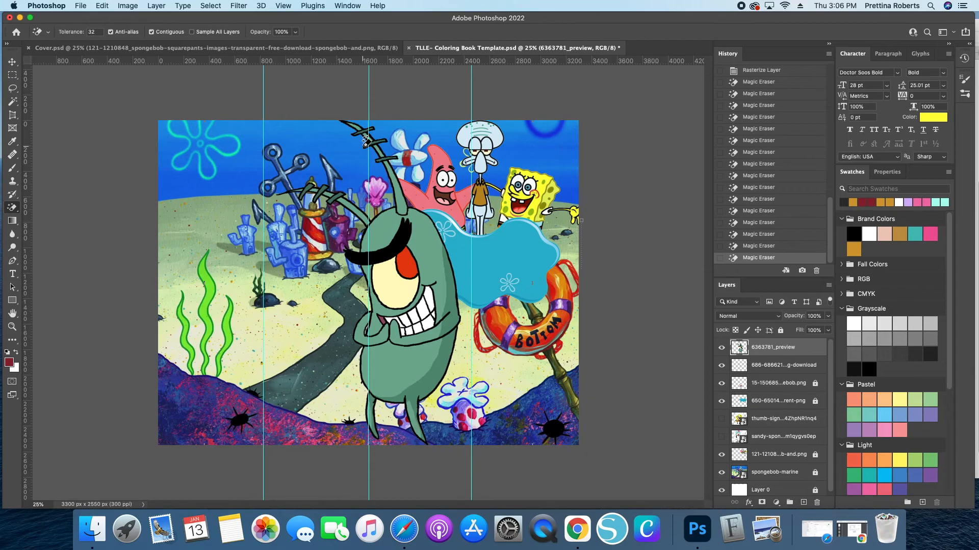
- Shift the Plankton layer to the left on the canvas
click(13, 62)
drag(403, 313, 331, 308)
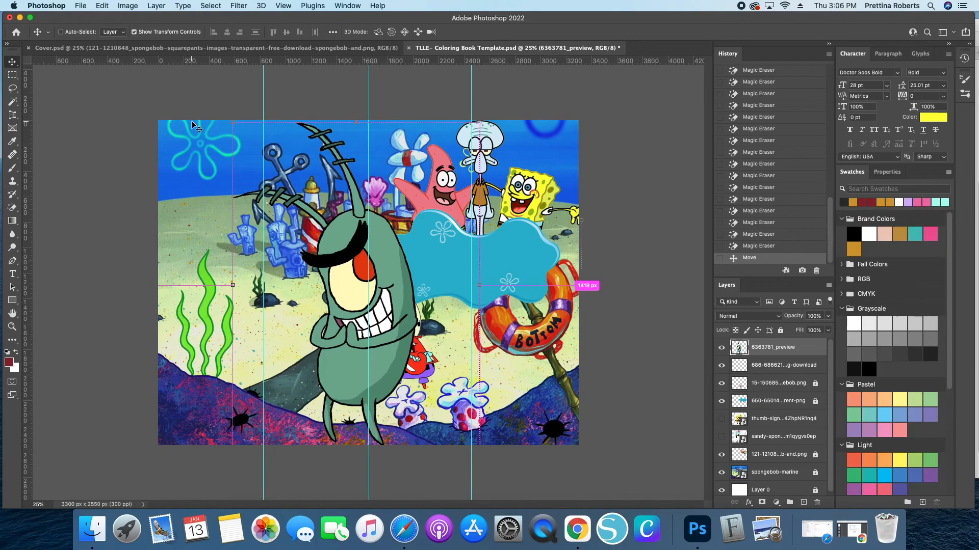
key(super+plus)
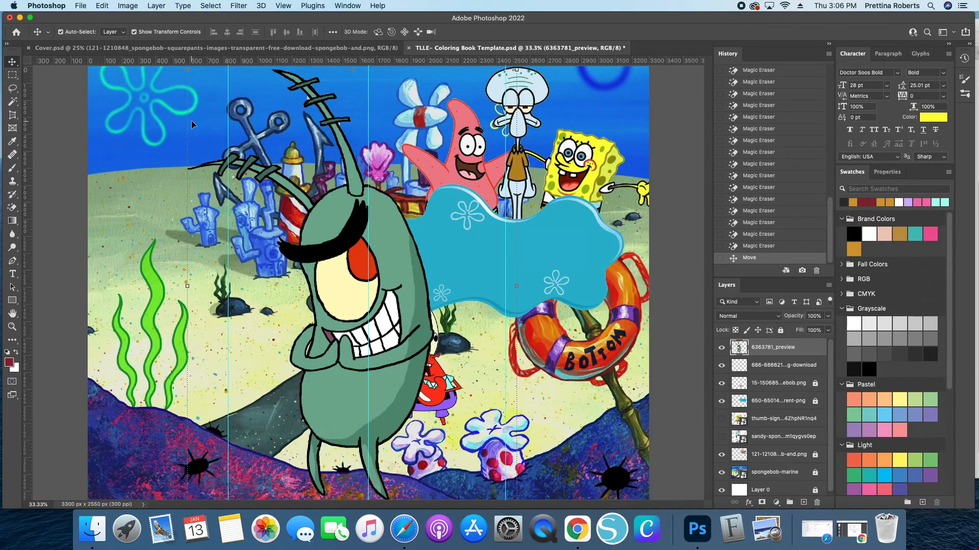
- Erase the white gap between Plankton's antennae with the Magic Eraser, reverting the accidental body erasures
click(12, 208)
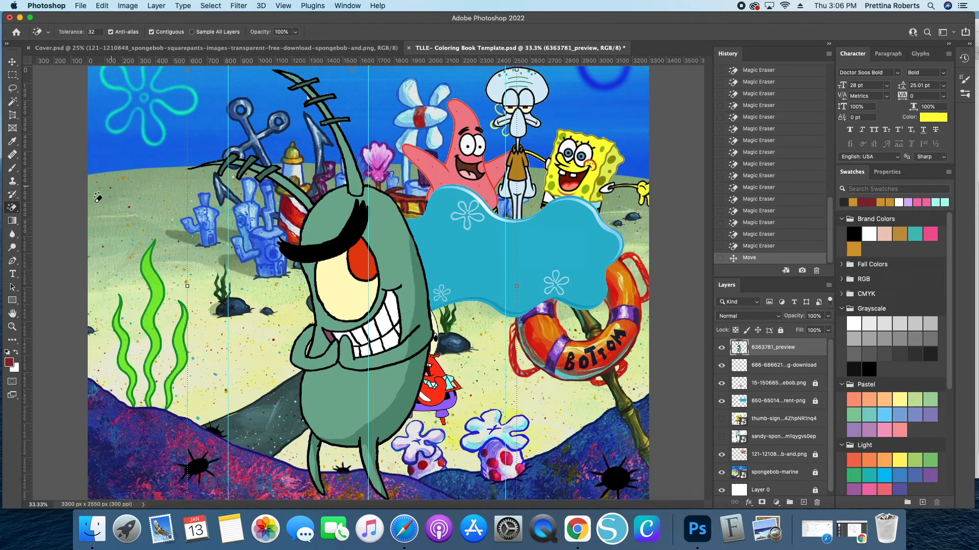
click(310, 94)
click(343, 120)
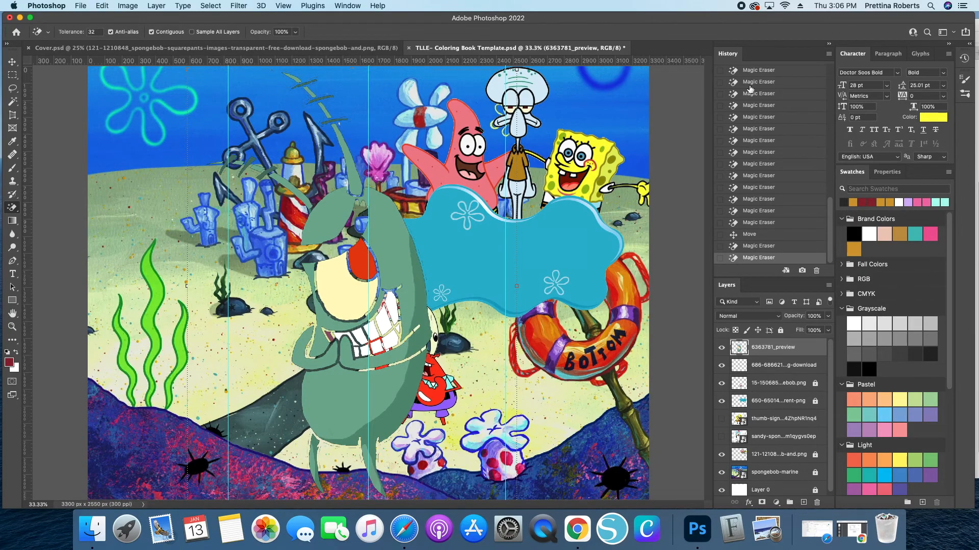
click(770, 246)
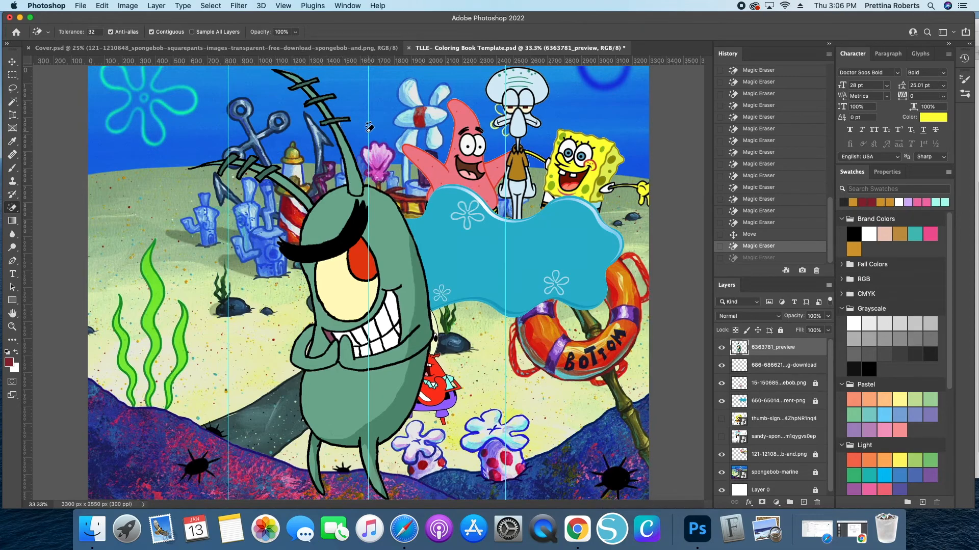
click(341, 119)
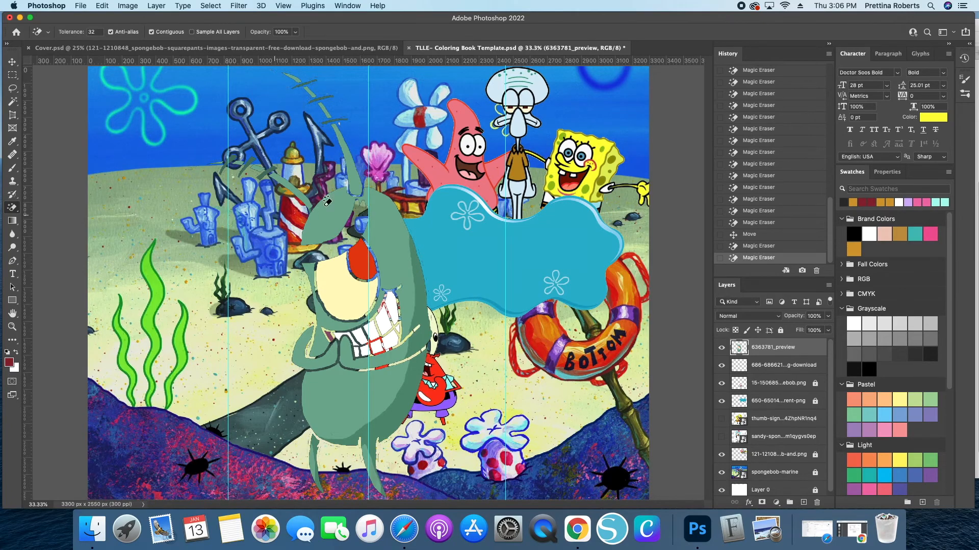
click(747, 247)
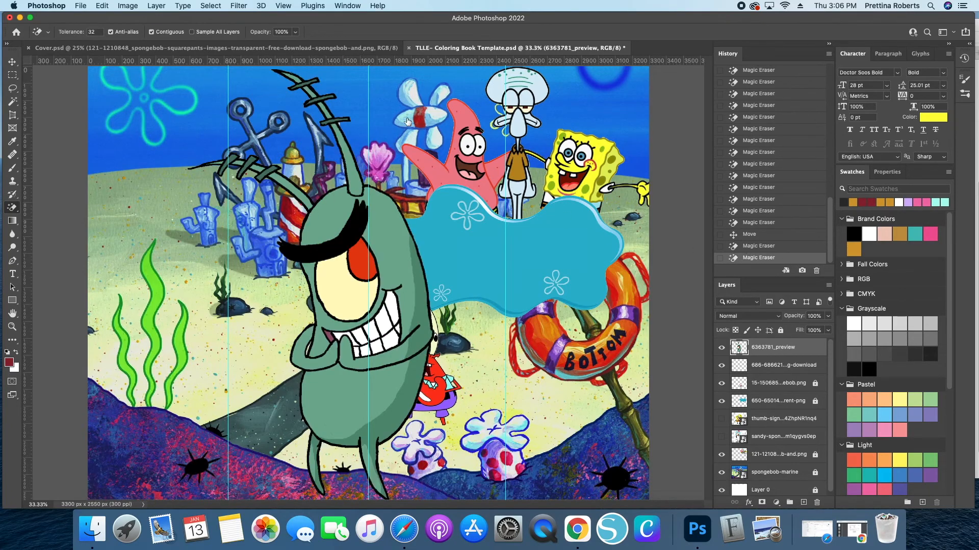
key(super+z)
key(super+equal)
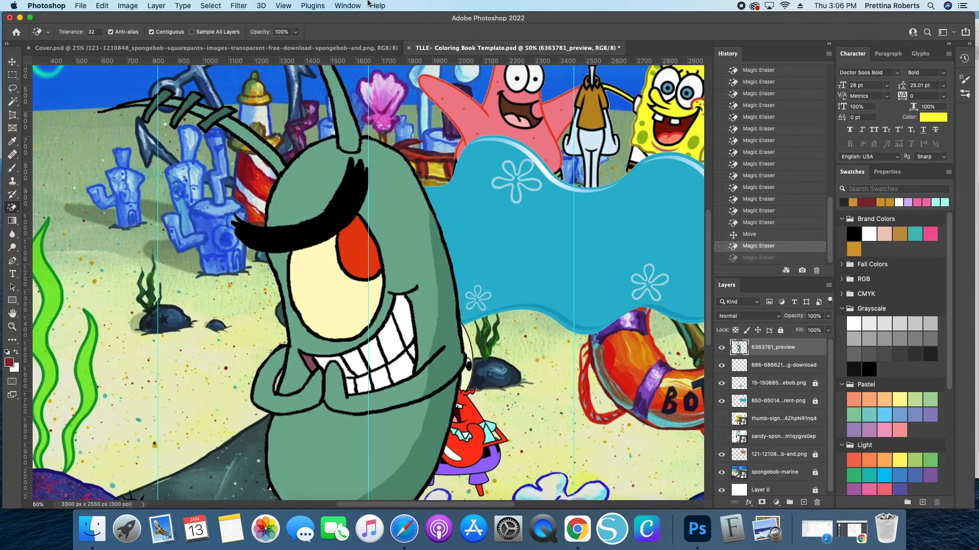
scroll(345, 215, up, 10)
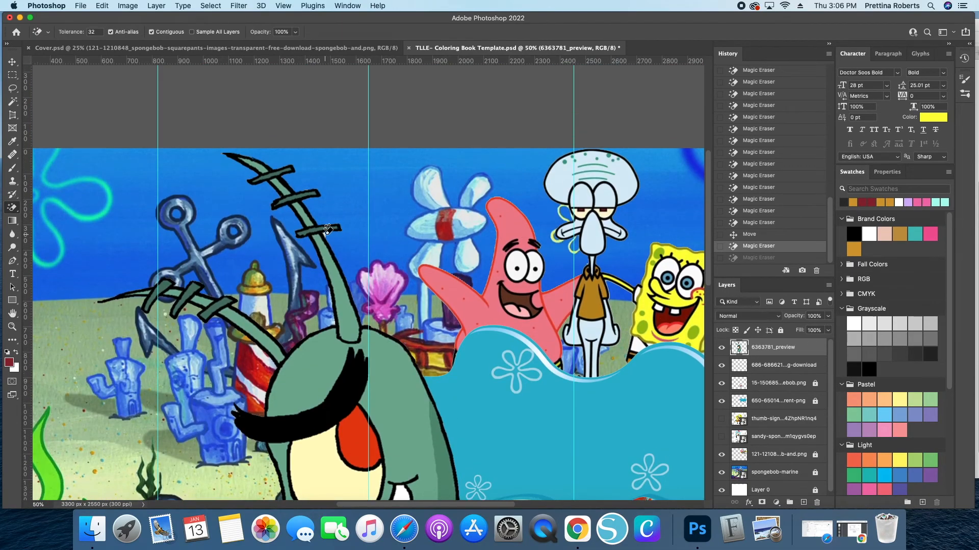
key(super+shift+z)
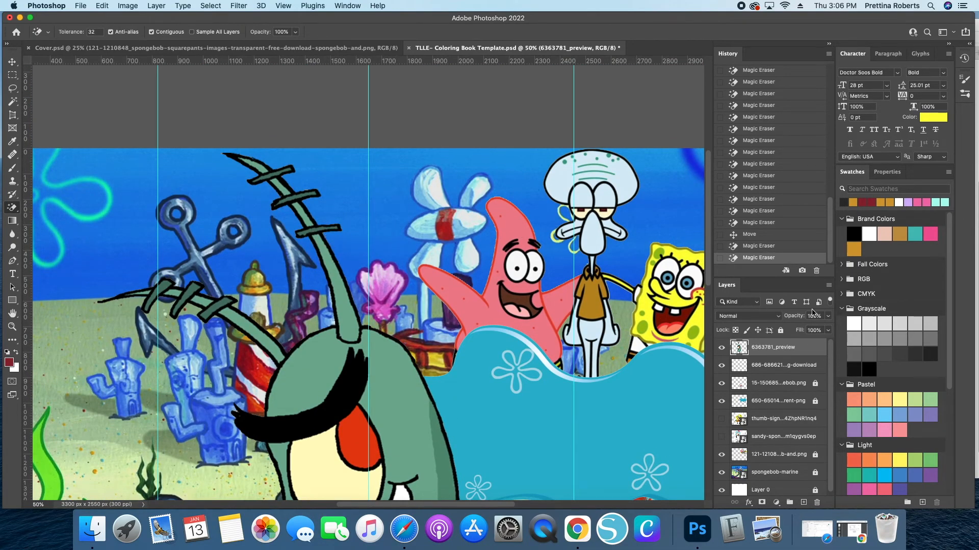
key(super+minus)
key(super+minus)
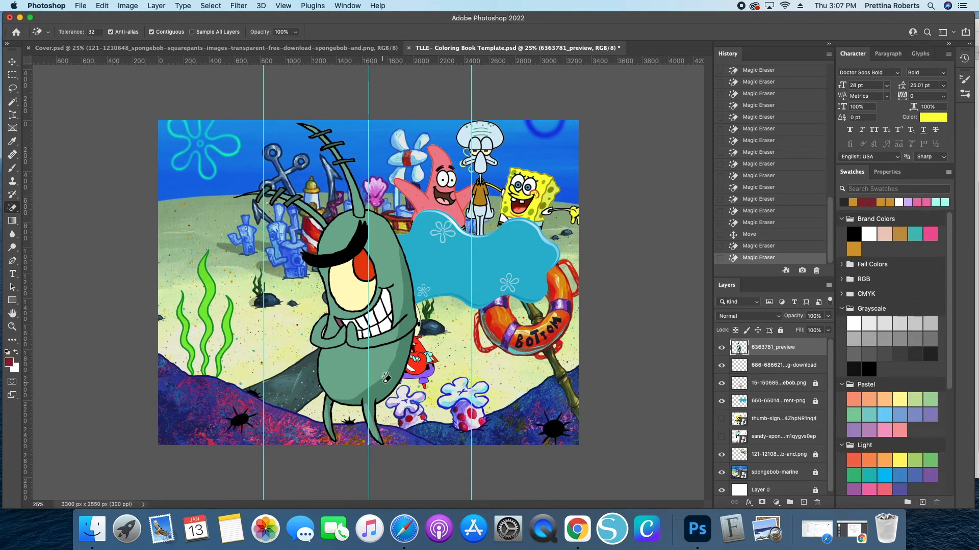
- Scale Plankton down to a small size and place him beside the lifebuoy at the lower right
click(13, 61)
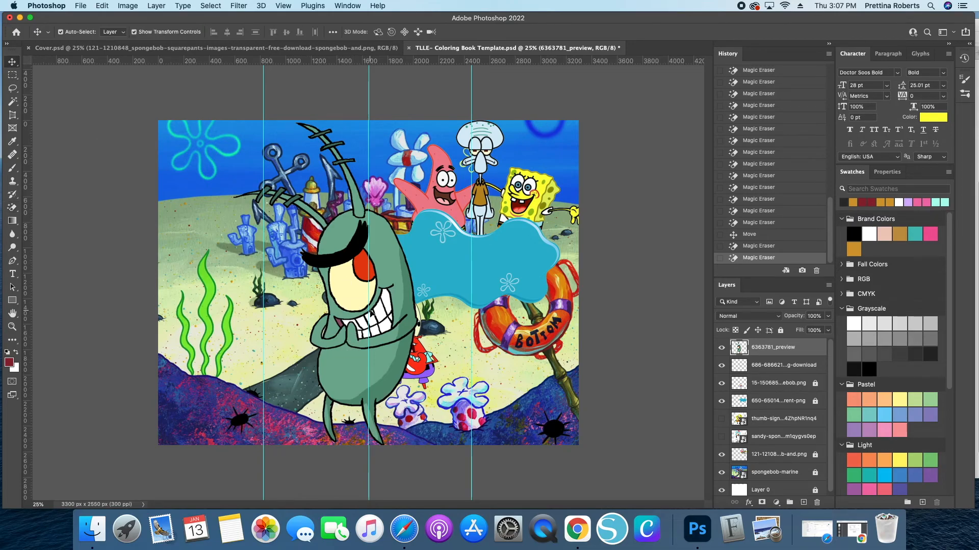
key(super+t)
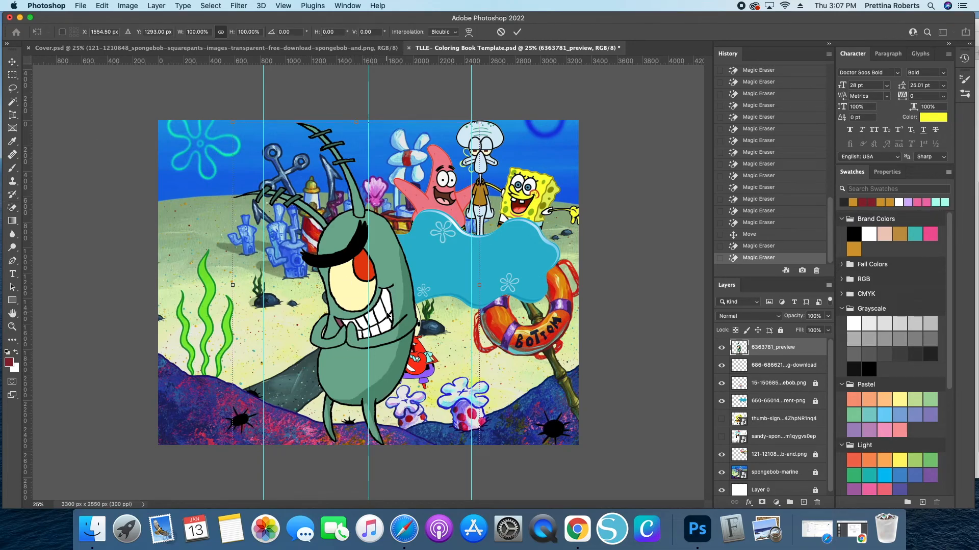
drag(384, 317, 455, 284)
drag(426, 415, 541, 397)
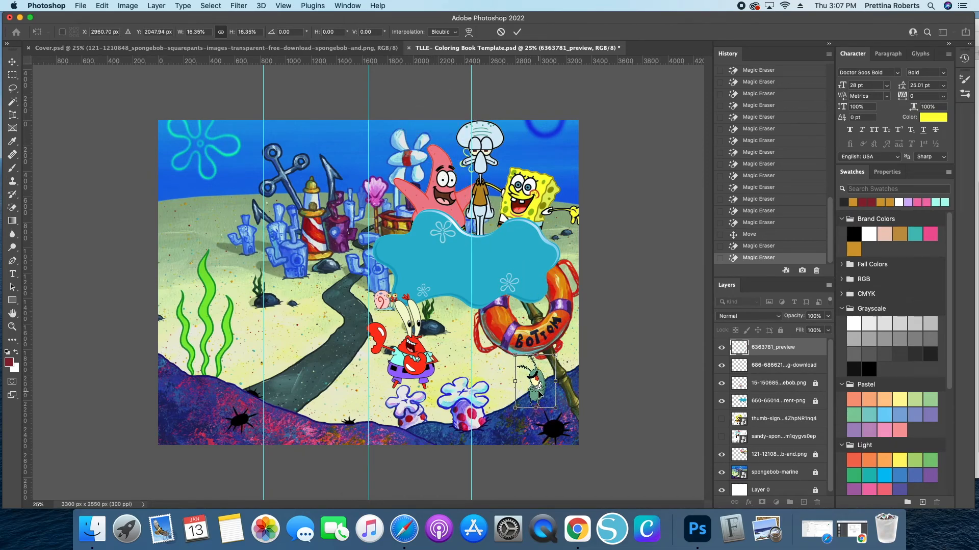
key(Return)
click(623, 350)
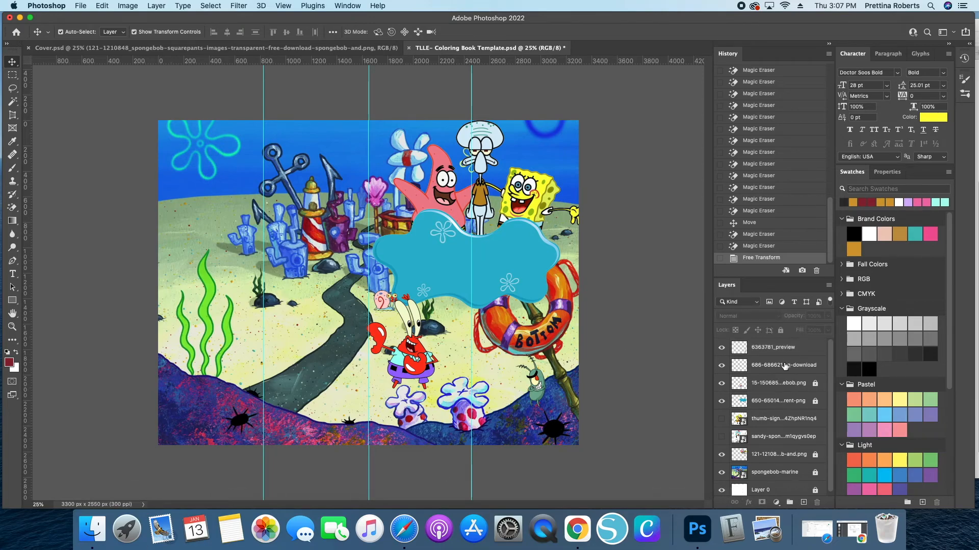
- Show the Sandy layer, move it to the top of the layer stack and nudge it slightly left
click(721, 437)
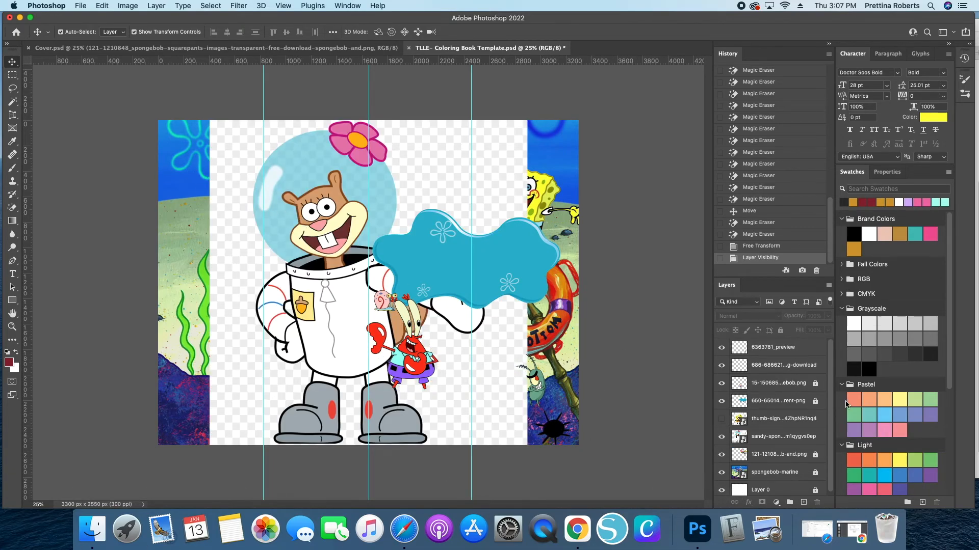
drag(783, 437, 780, 346)
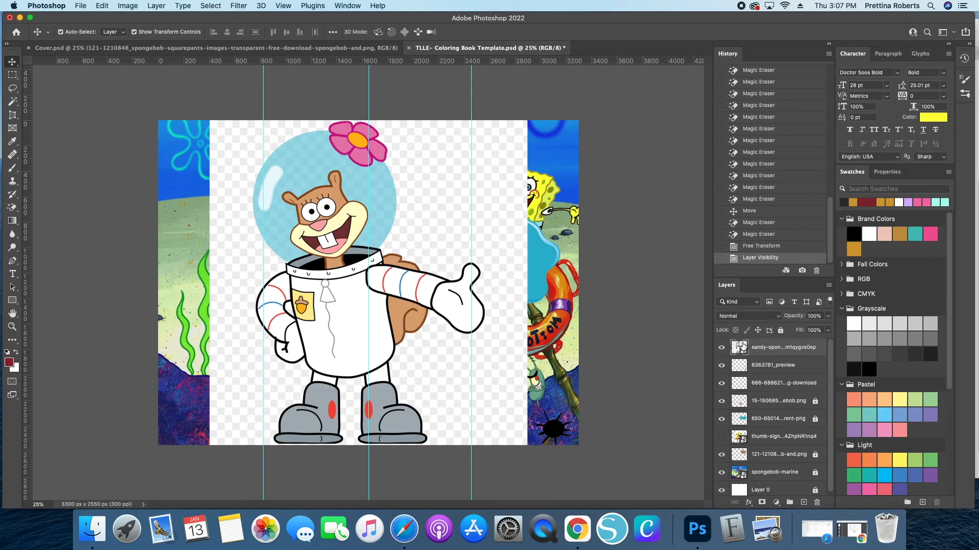
drag(241, 324, 229, 318)
- Rasterize the Sandy layer and remove its white background with the Magic Eraser
click(12, 207)
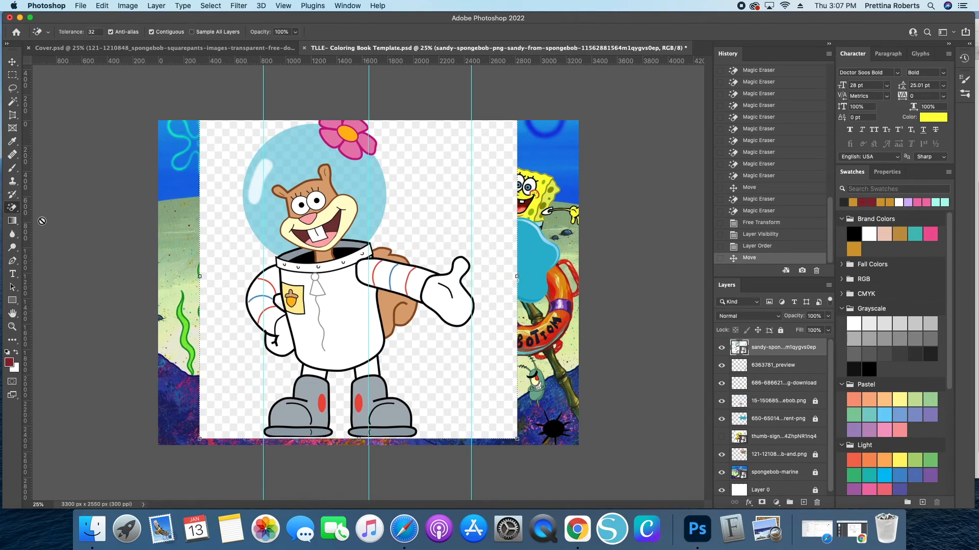
click(233, 264)
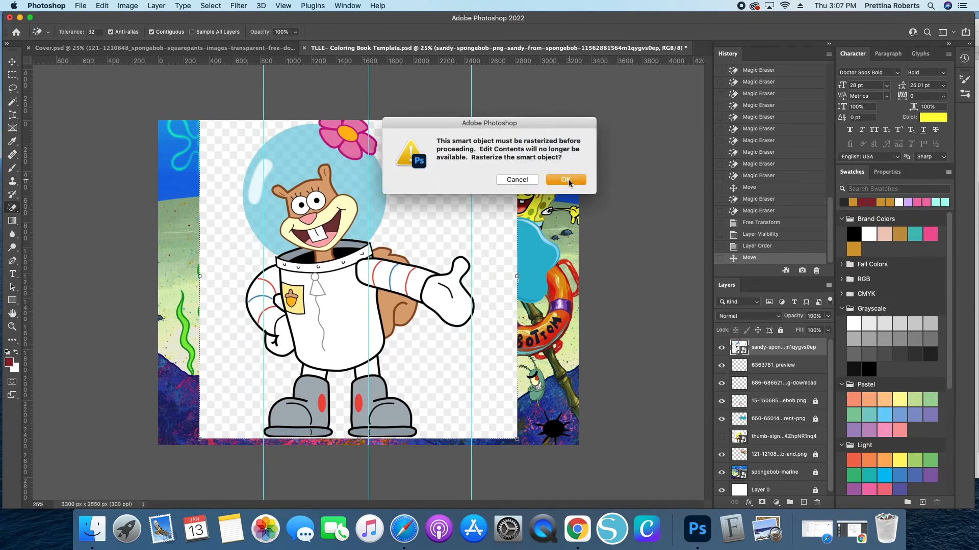
key(Return)
click(424, 218)
click(427, 215)
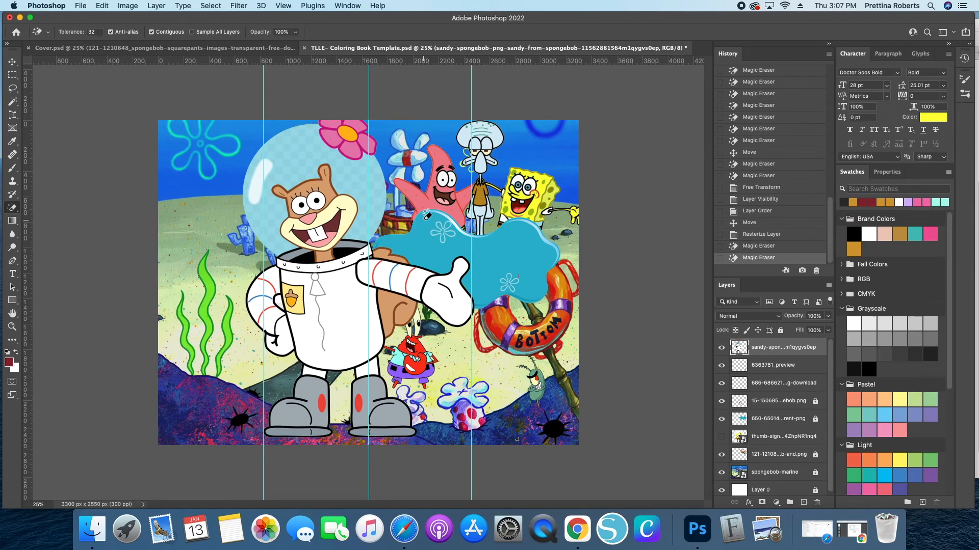
click(426, 215)
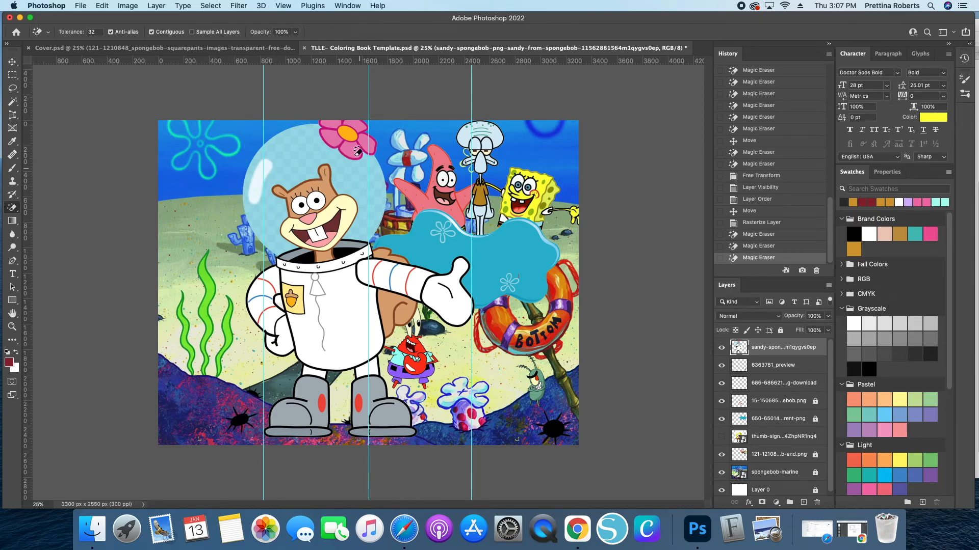
- Try erasing the white inside Sandy's helmet with the Magic Eraser, then revert it
click(294, 157)
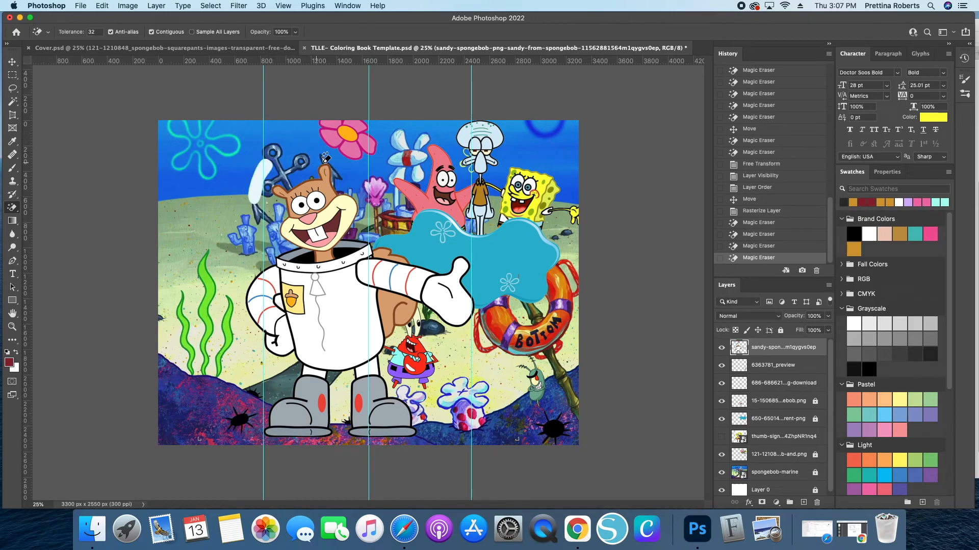
key(super+z)
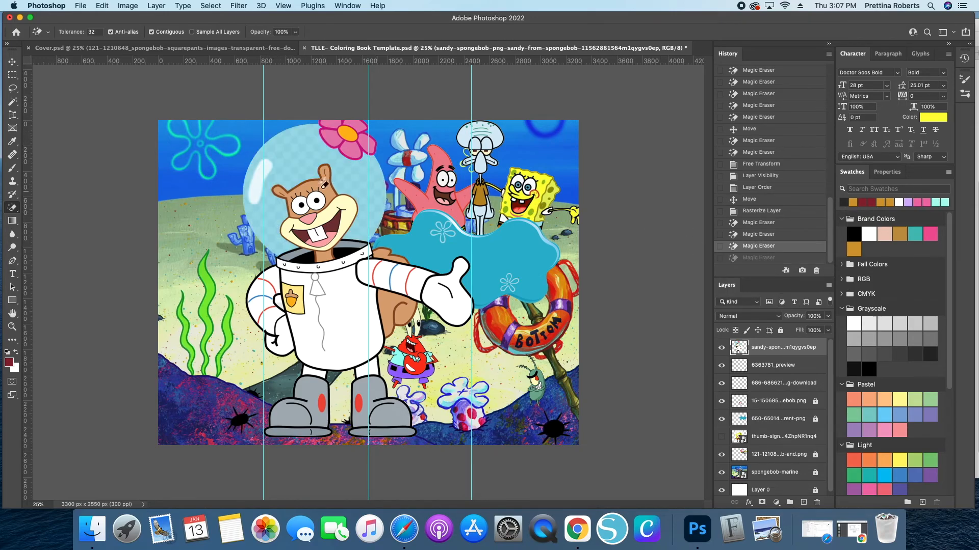
click(290, 176)
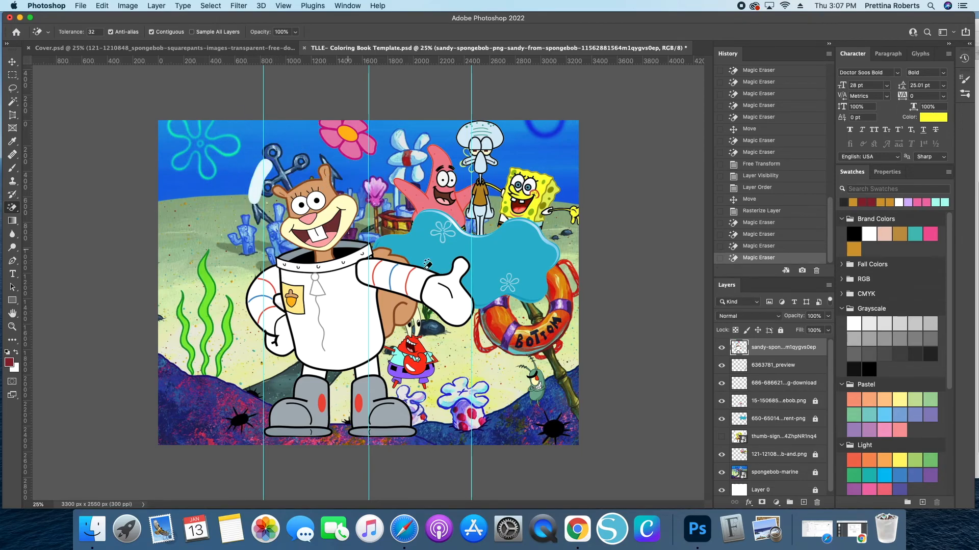
click(744, 247)
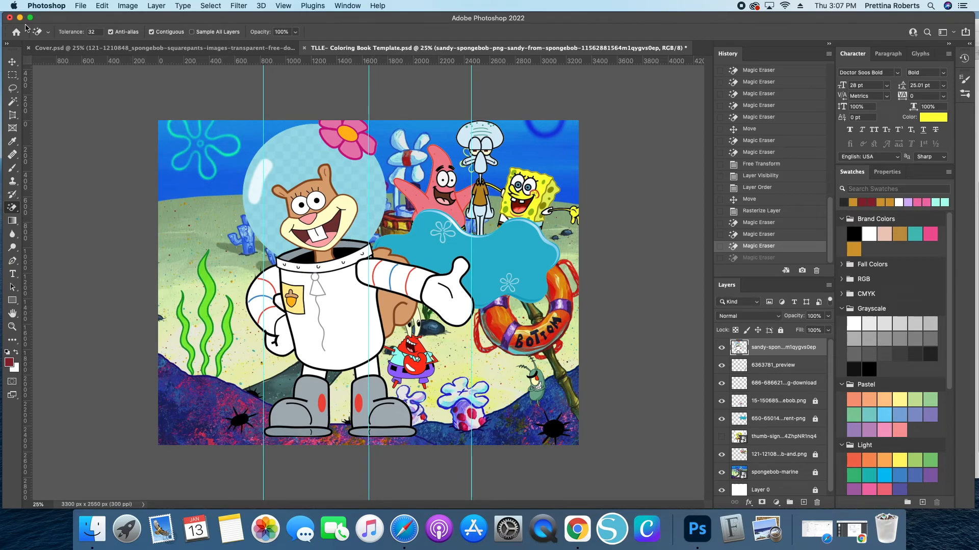
- Move Sandy lower on the canvas and erase the leftover white strip above her helmet
click(12, 61)
drag(319, 170, 369, 203)
drag(352, 277, 330, 318)
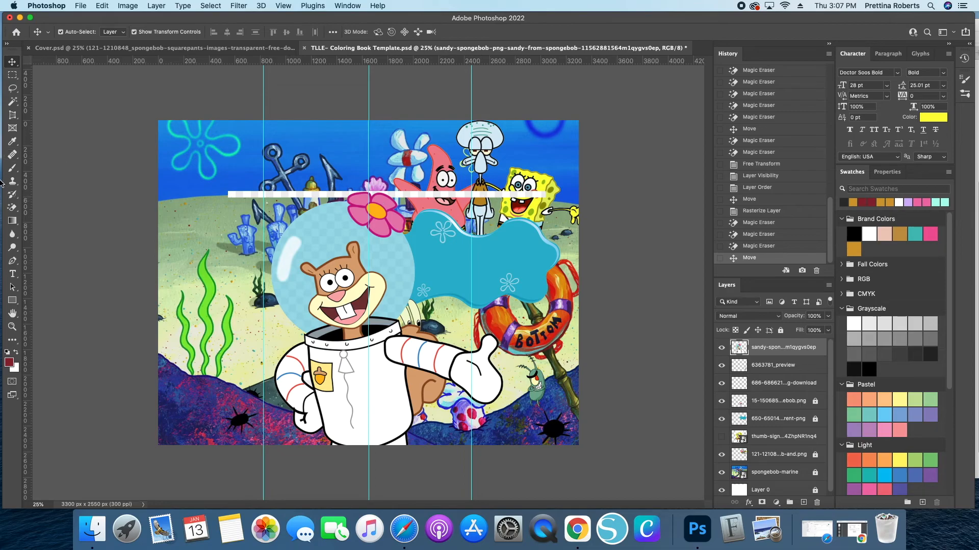
click(12, 208)
click(252, 193)
click(248, 194)
click(249, 195)
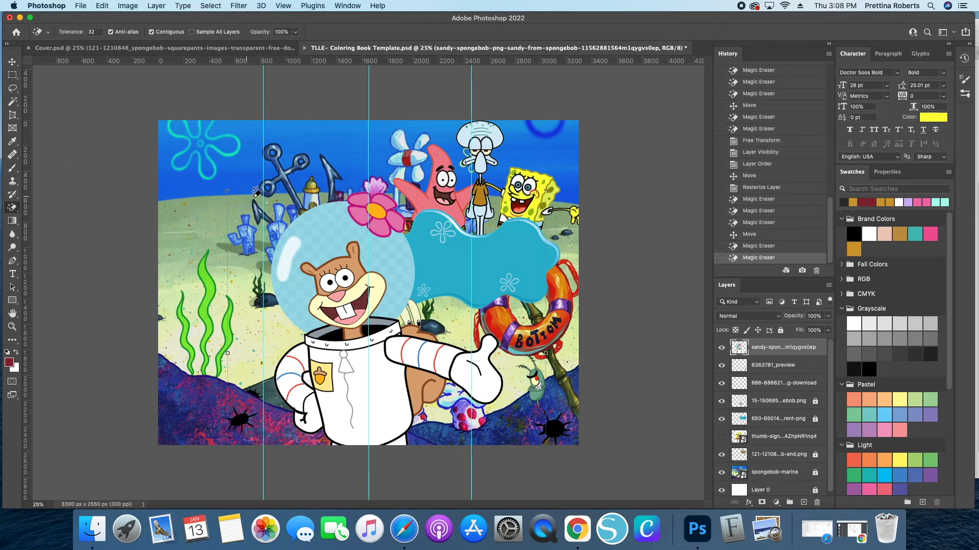
- Scale Sandy down to a small size and place her right of Mr. Krabs below the banner
click(14, 65)
drag(331, 319, 328, 316)
key(super+t)
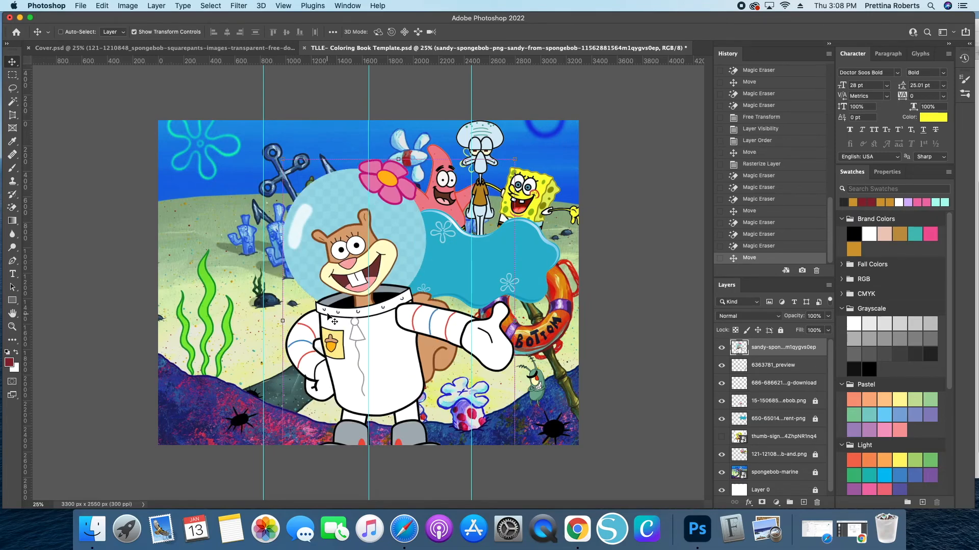
drag(388, 366, 482, 357)
drag(466, 350, 495, 363)
key(Return)
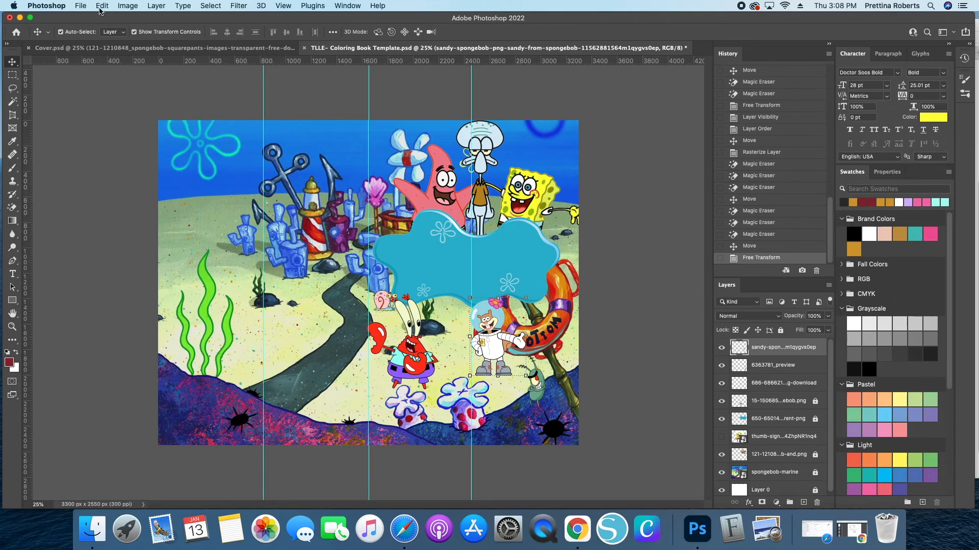
- Referencing the finished cover, move Sandy slightly lower and left, closer to Mr. Krabs
click(163, 47)
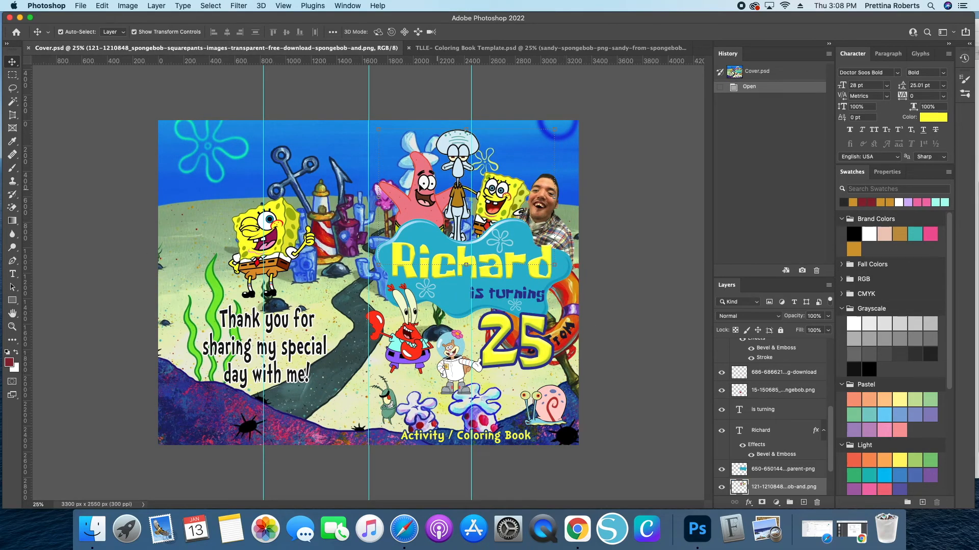
click(491, 48)
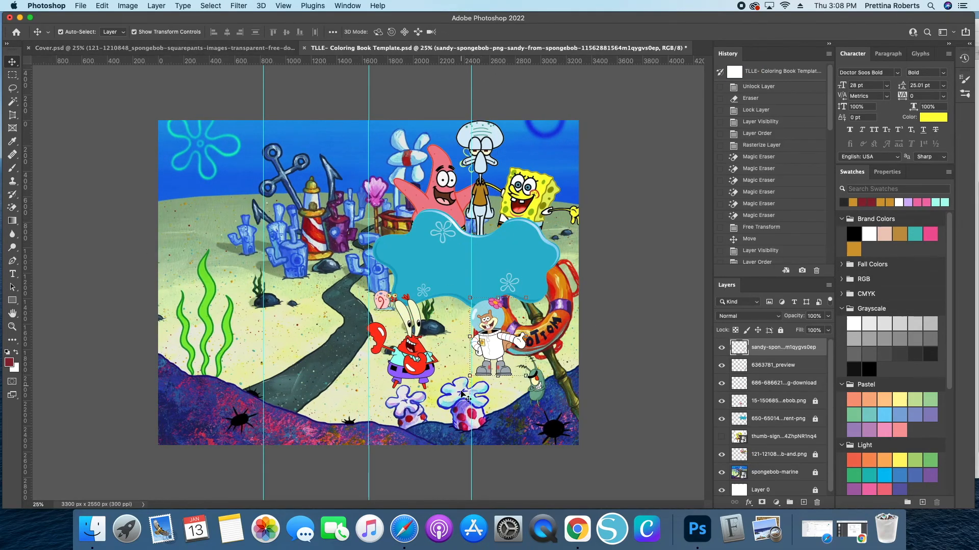
drag(492, 359, 468, 373)
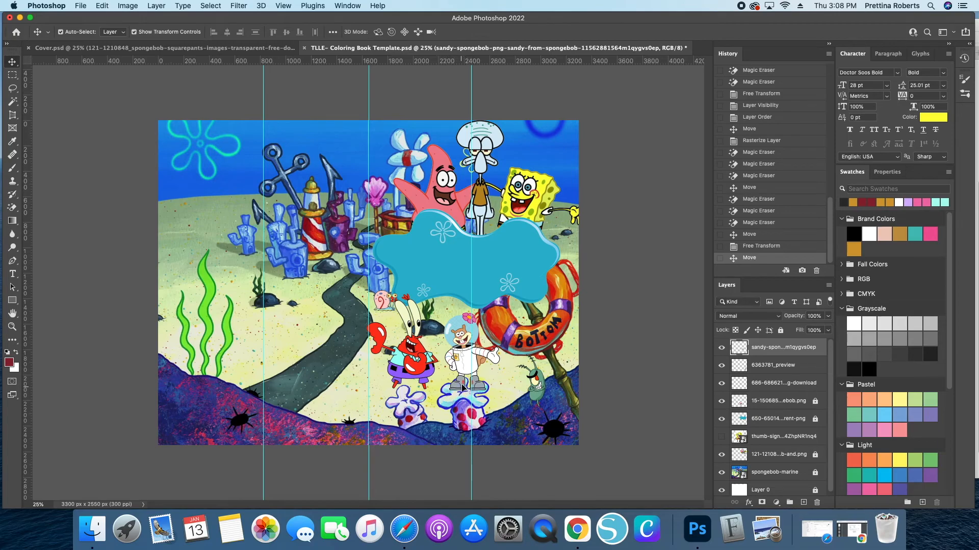
drag(473, 363, 467, 368)
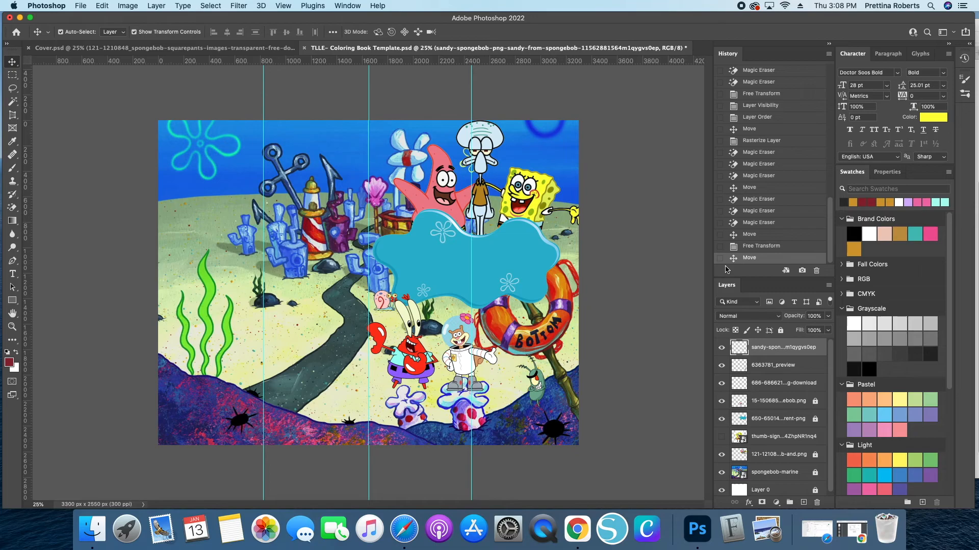
key(super+equal)
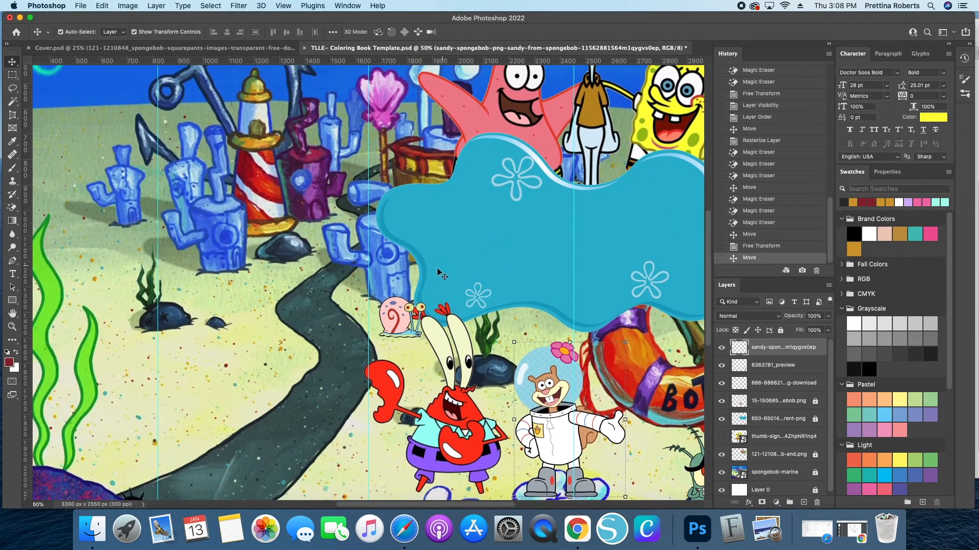
scroll(439, 279, down, 3)
scroll(440, 279, down, 8)
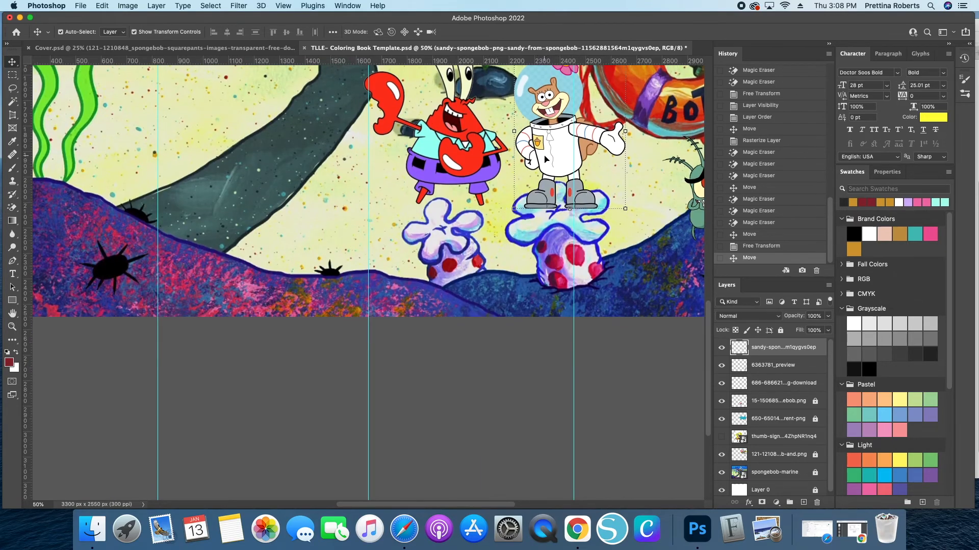
- Try erasing around Sandy's boots with the Eraser tool, then revert it through the history
click(13, 207)
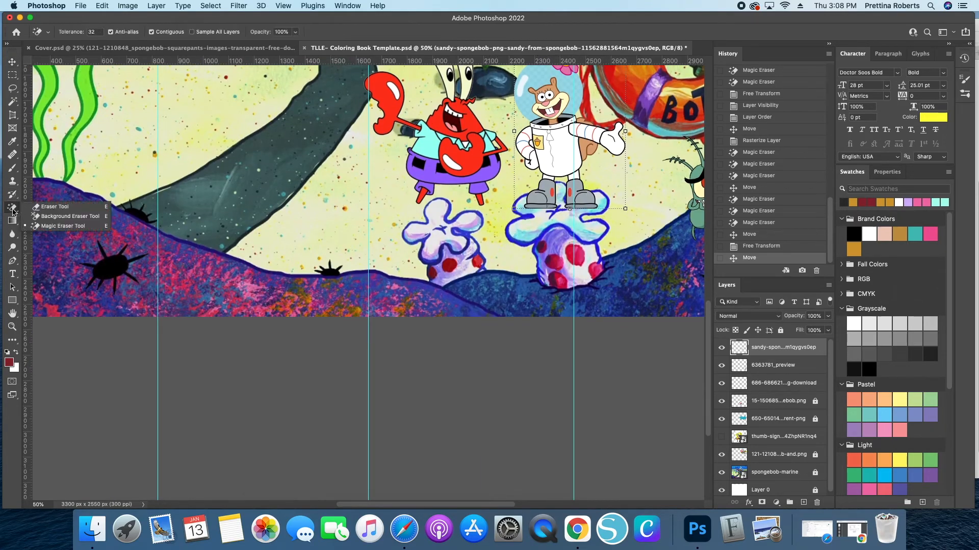
click(52, 208)
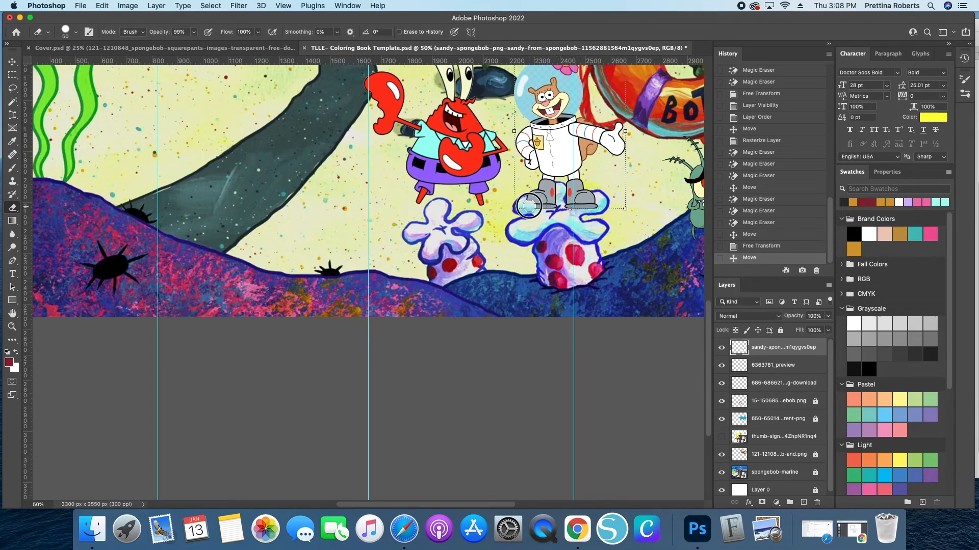
drag(530, 200, 586, 209)
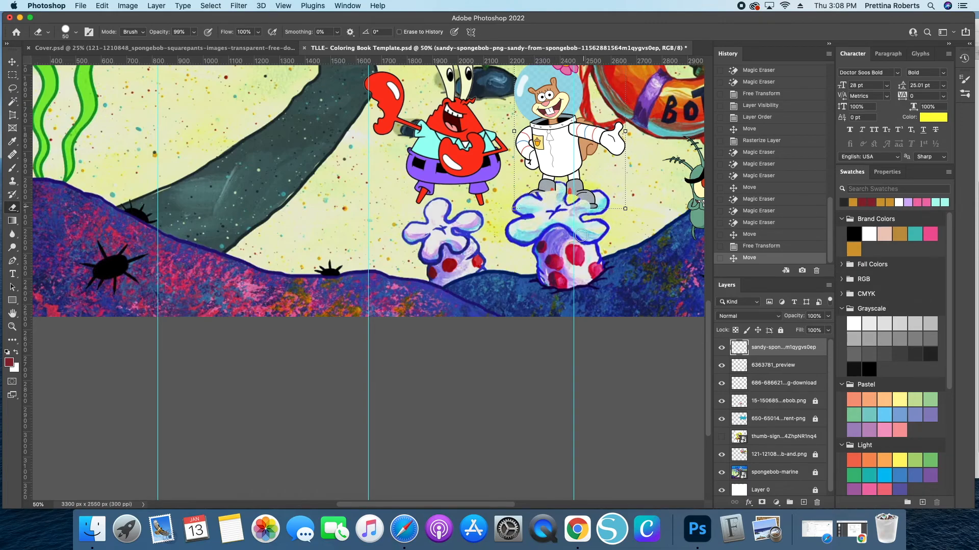
click(752, 247)
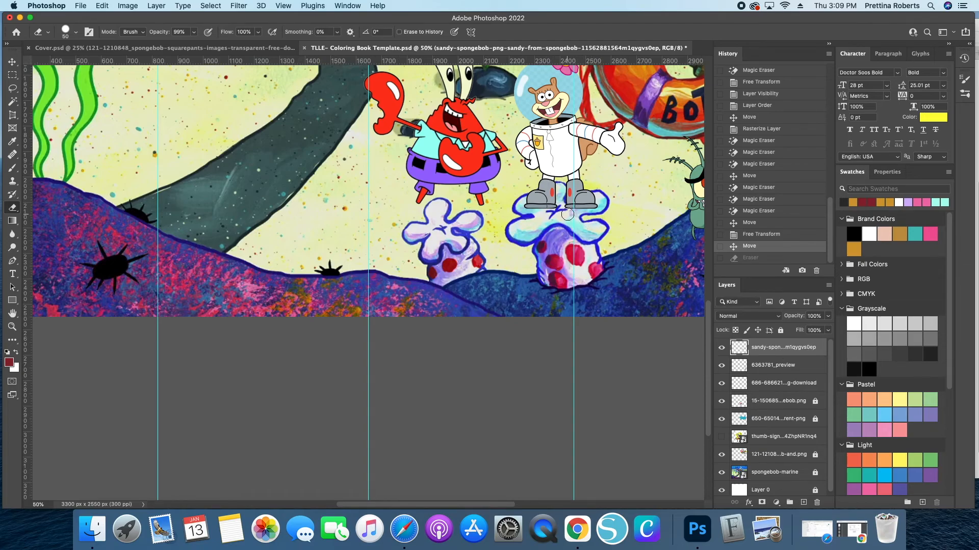
- Lower Sandy's layer opacity to 38% and erase the parts of her boots overlapping the coral beneath her
click(827, 318)
drag(826, 332, 801, 329)
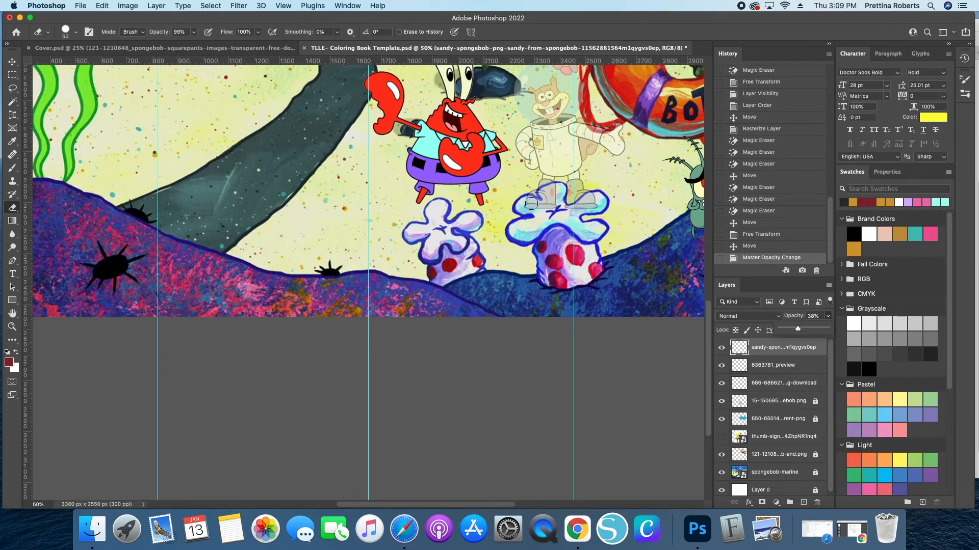
click(527, 207)
mouse_move(527, 205)
mouse_down()
mouse_move(550, 219)
mouse_move(546, 194)
mouse_up()
click(528, 203)
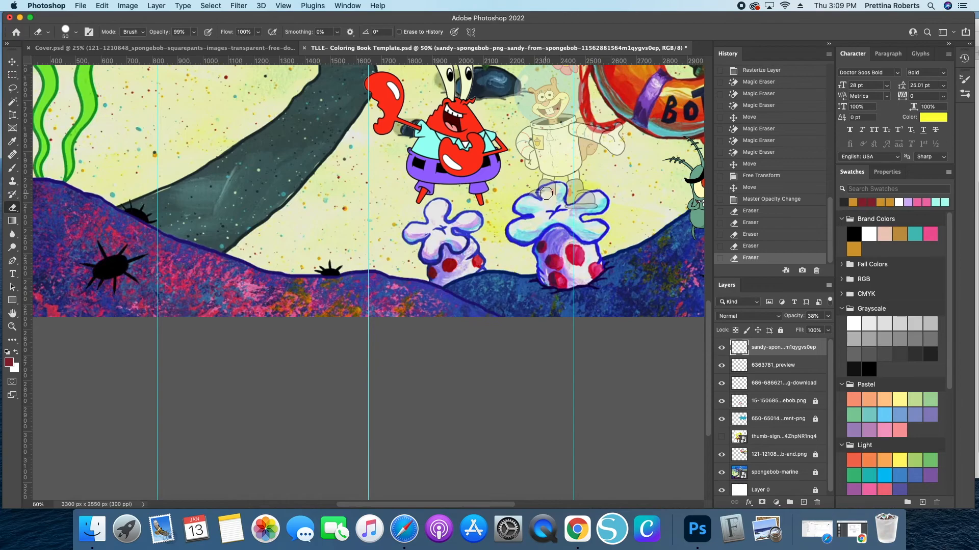
click(547, 194)
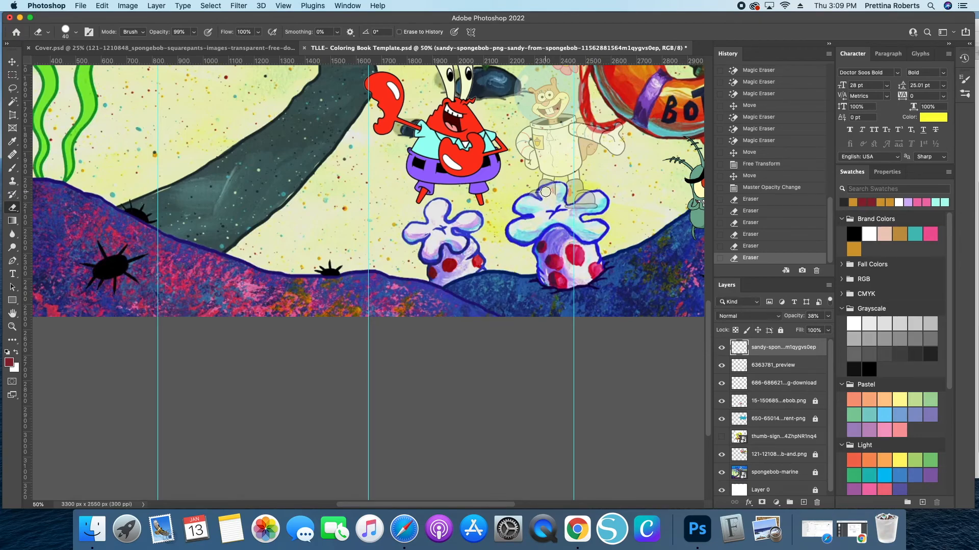
click(541, 194)
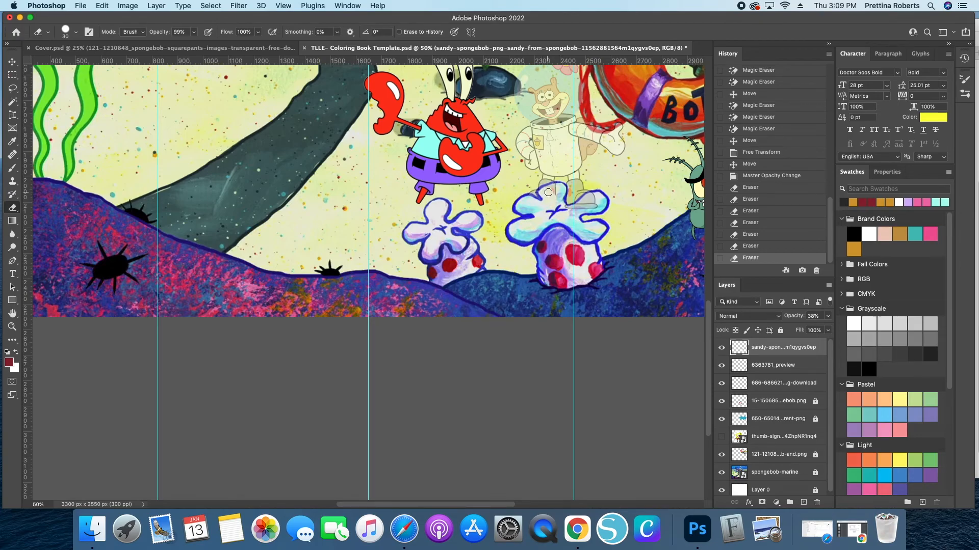
click(556, 194)
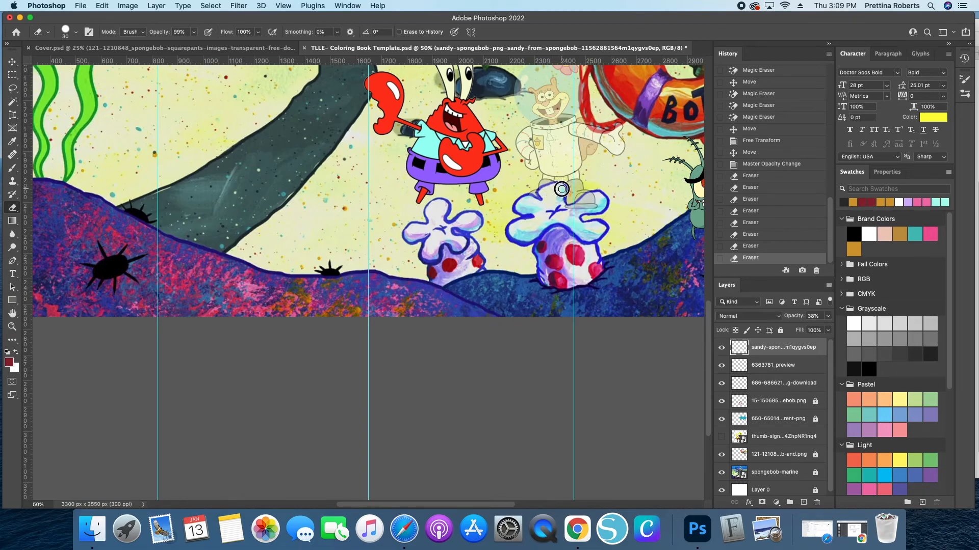
click(559, 202)
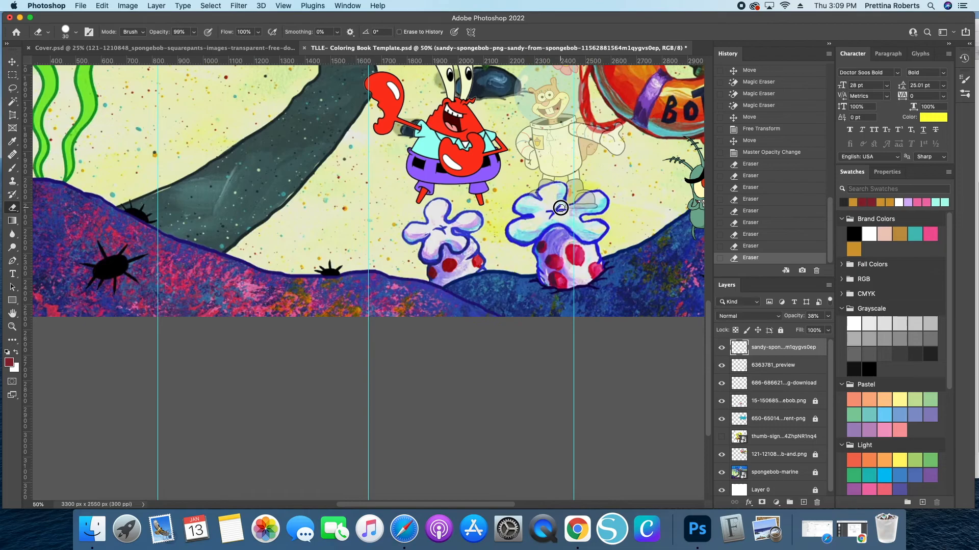
click(561, 208)
click(597, 207)
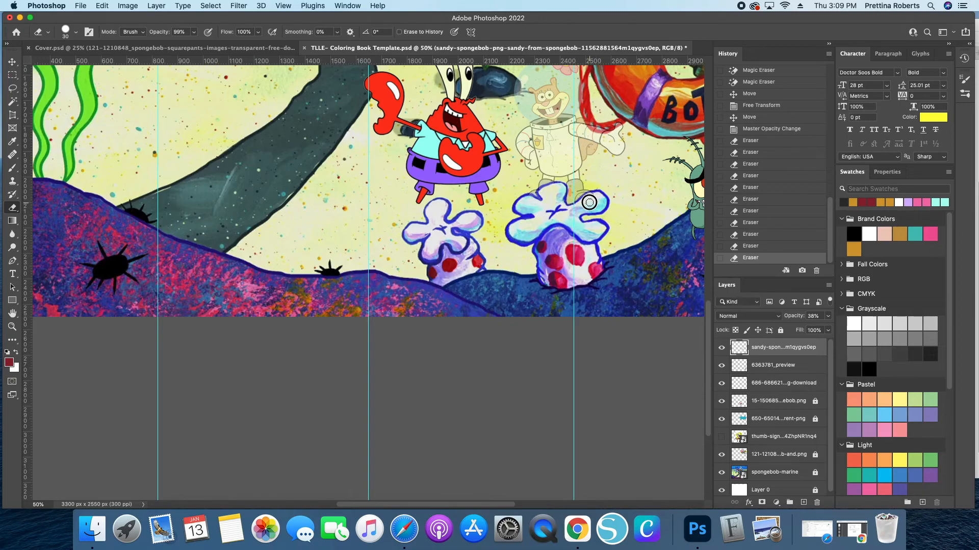
click(593, 200)
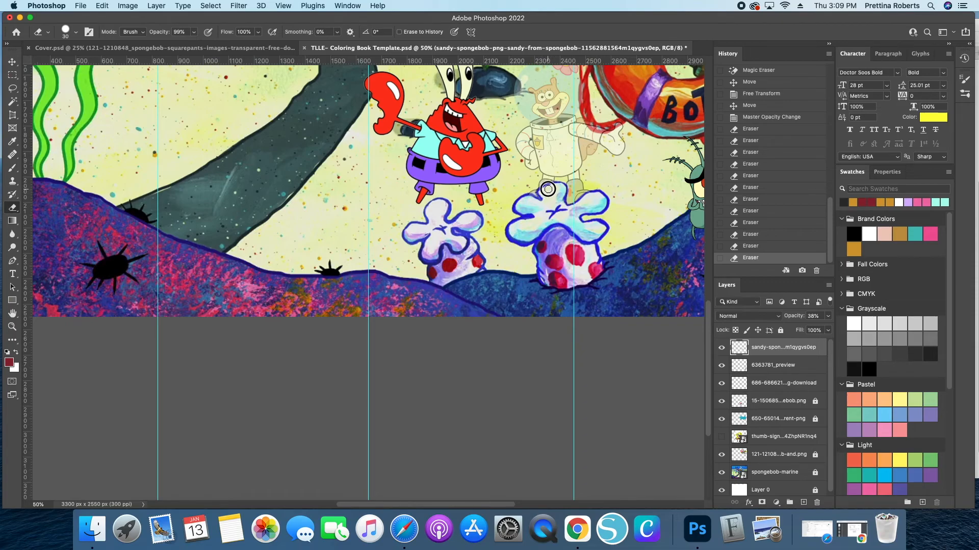
click(552, 194)
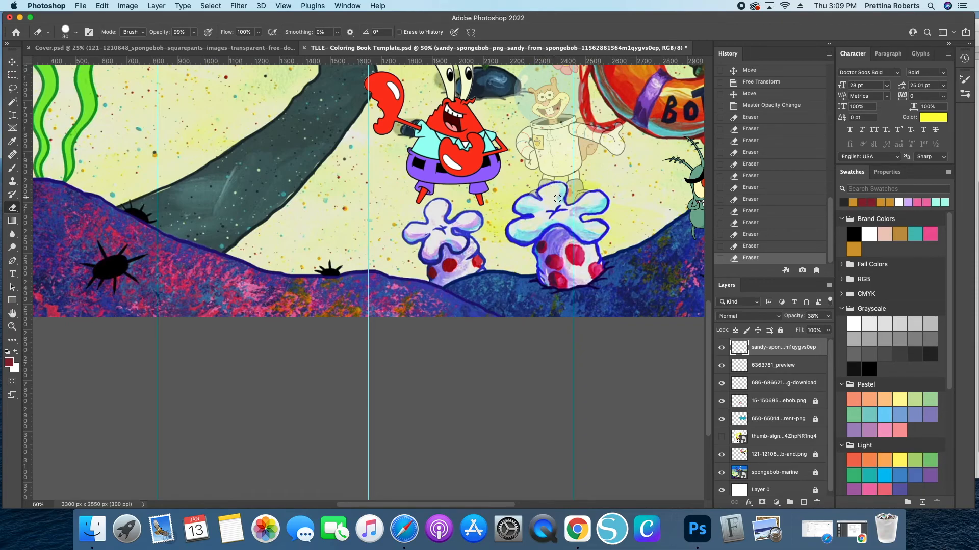
click(558, 198)
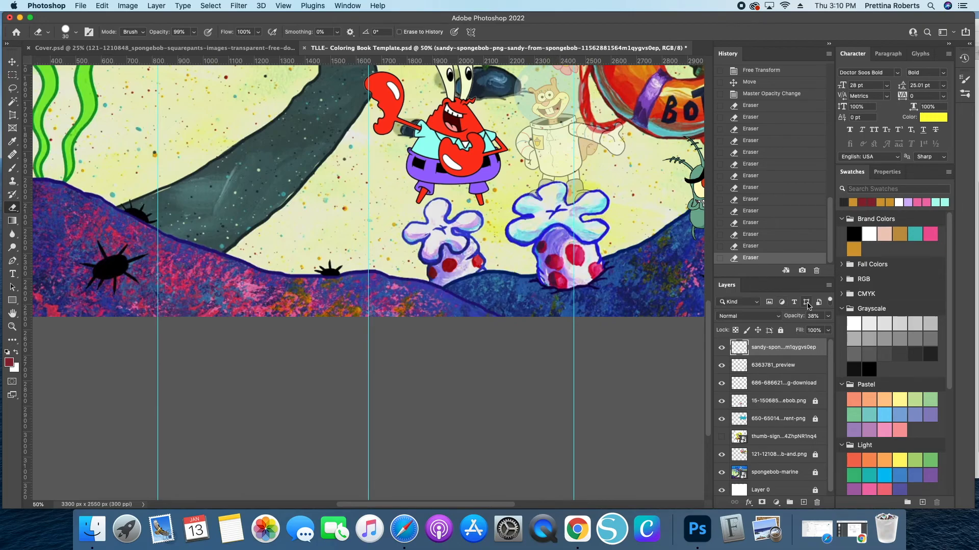
- Restore Sandy's layer opacity to 100% and check the result at the full-page view
key(super+minus)
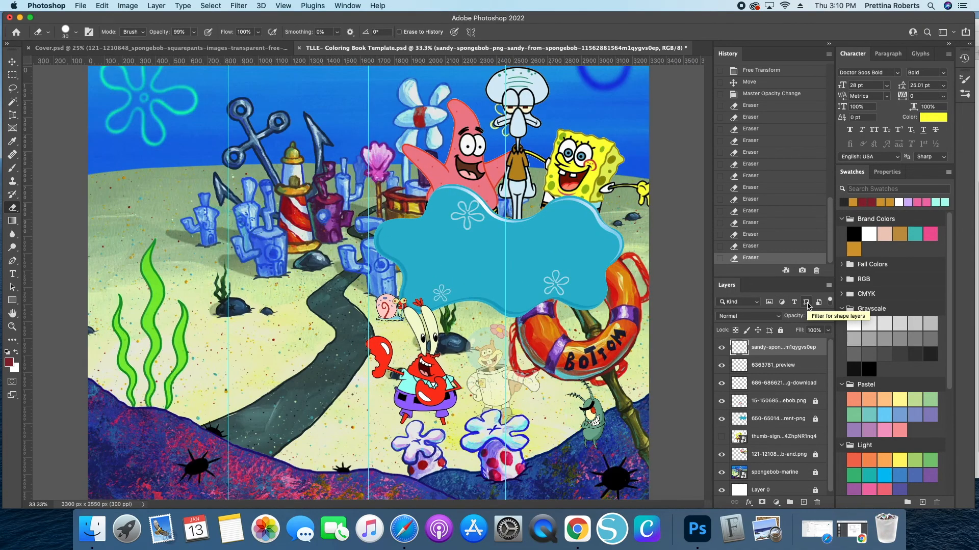
click(827, 317)
drag(799, 330, 826, 330)
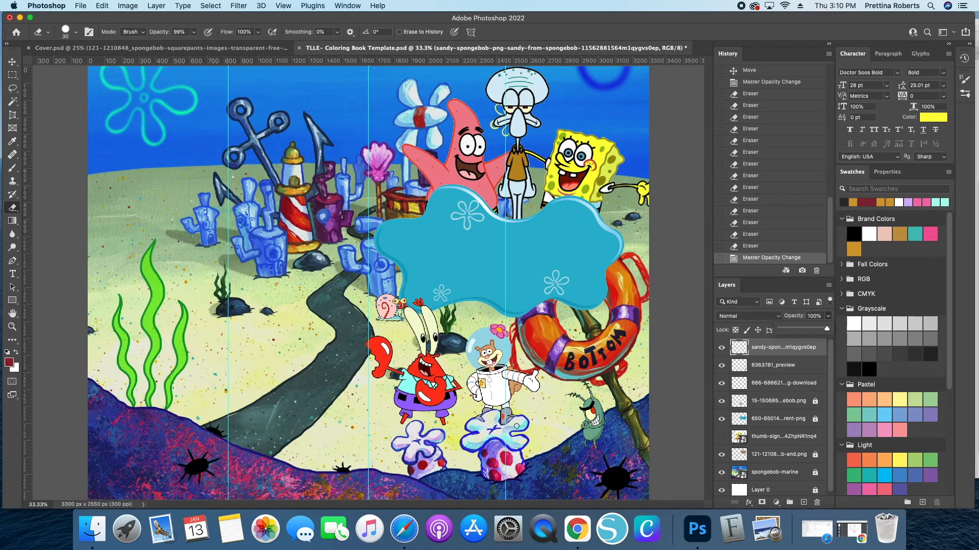
key(super+equal)
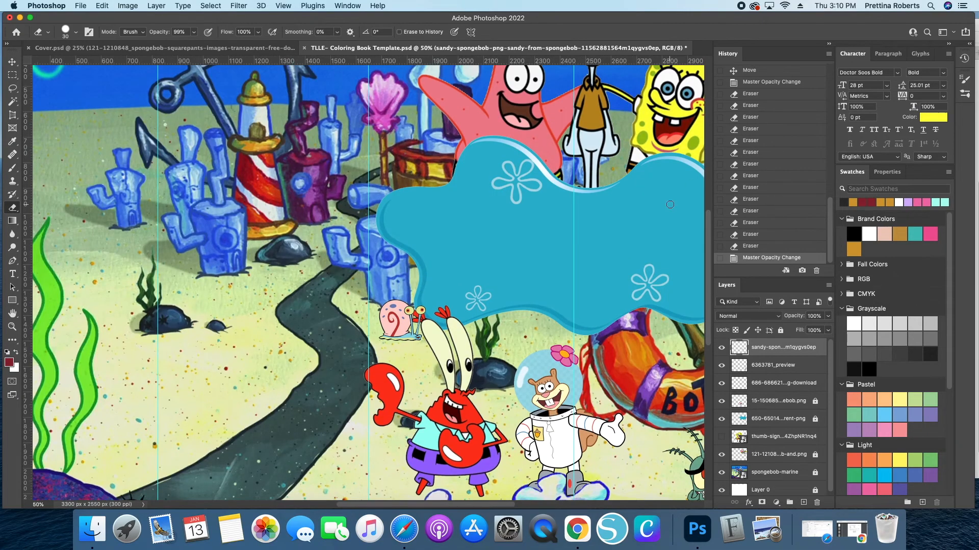
scroll(385, 385, down, 2)
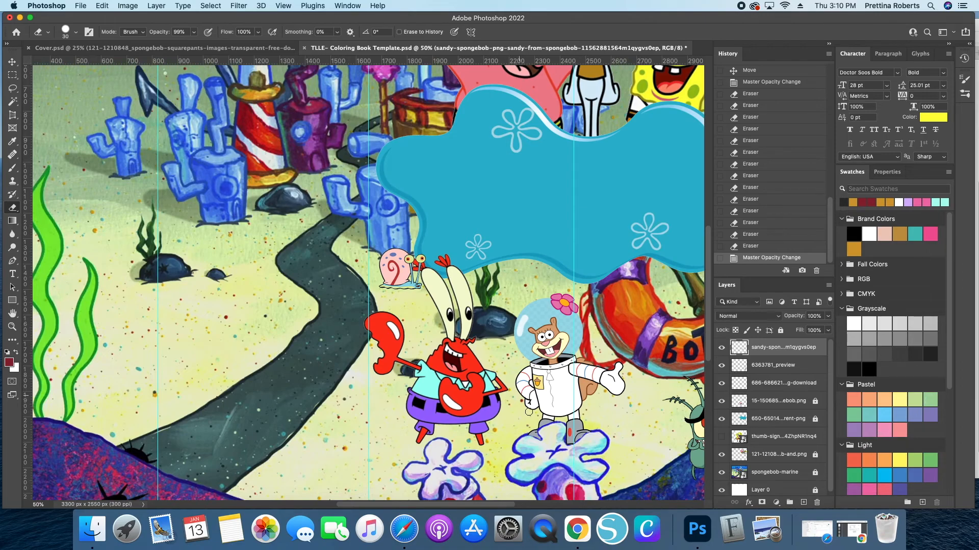
key(super+minus)
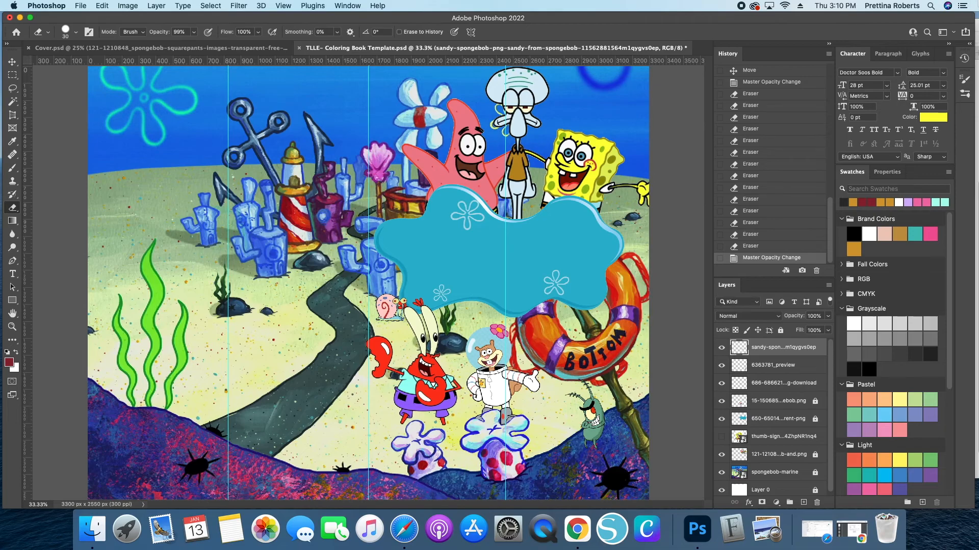
key(super+minus)
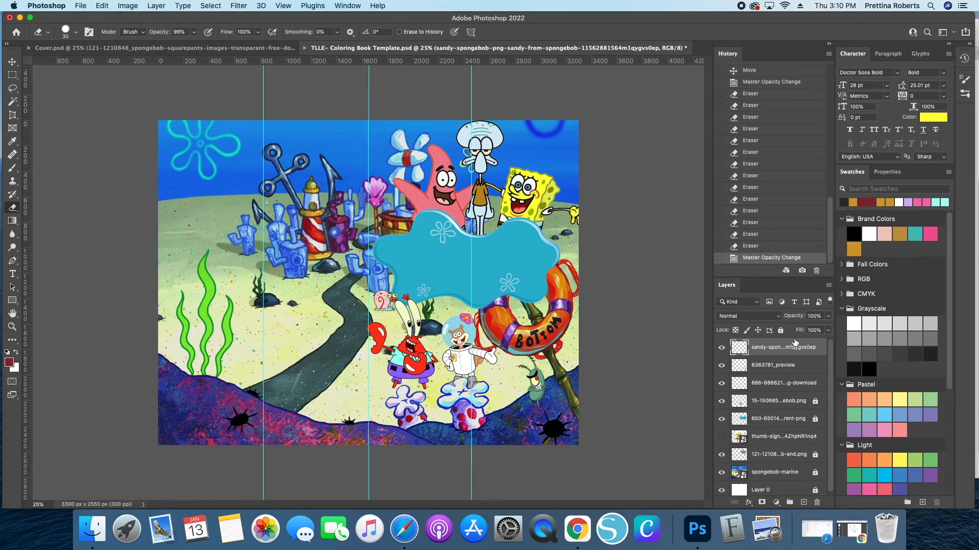
- Lock the Sandy layer and the 6363781_preview layer
click(780, 330)
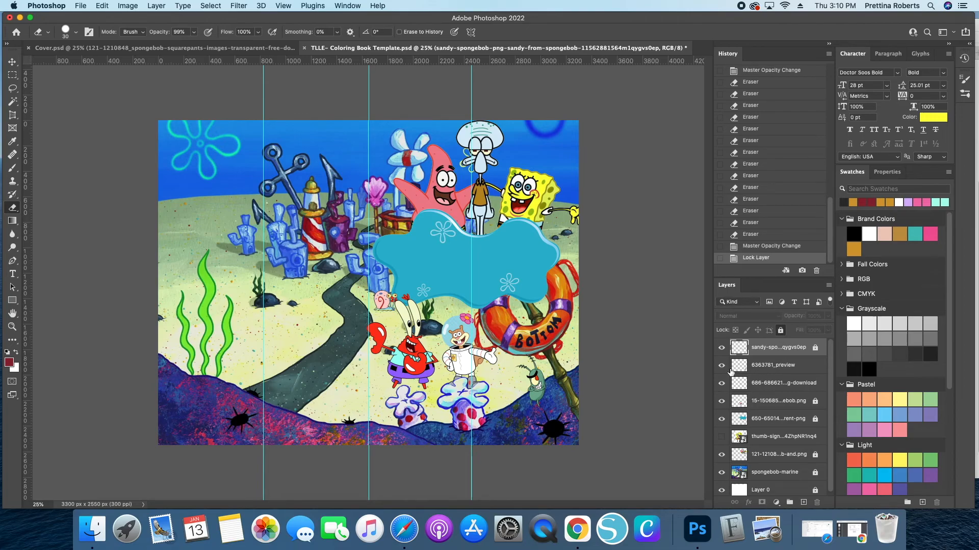
click(802, 367)
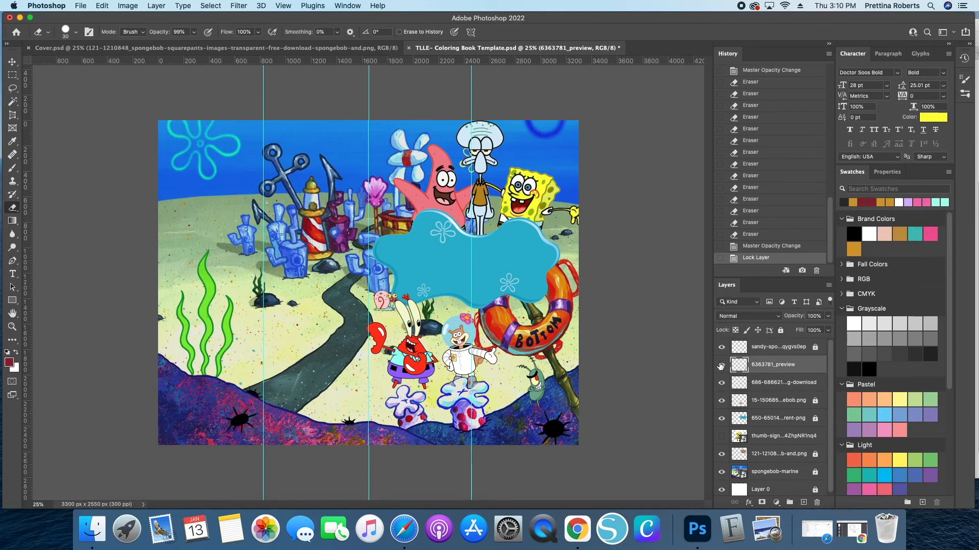
click(721, 365)
click(720, 368)
click(780, 330)
scroll(781, 430, down, 1)
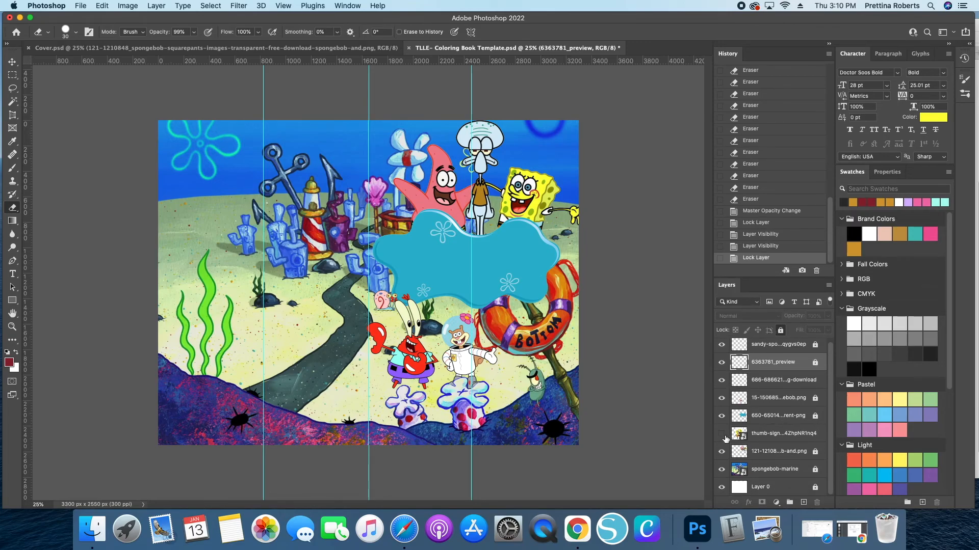
click(722, 435)
click(721, 434)
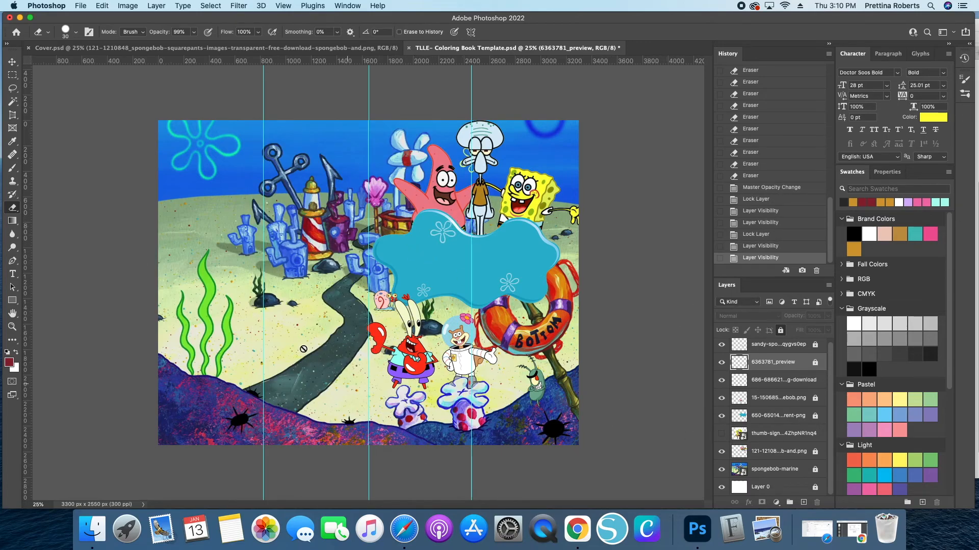
- Inspect the name text layer's font on the finished cover document, then return to the template
click(146, 50)
key(v)
key(super+t)
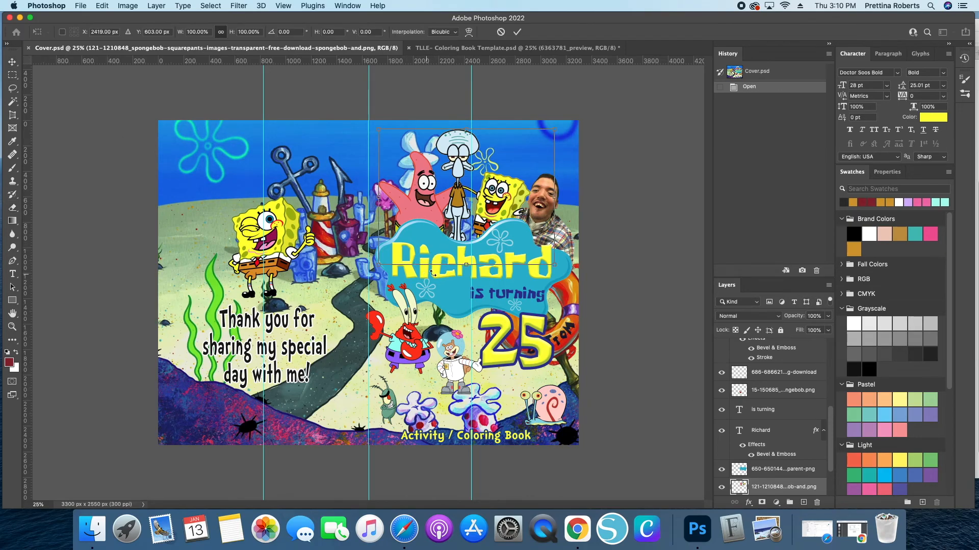
click(500, 32)
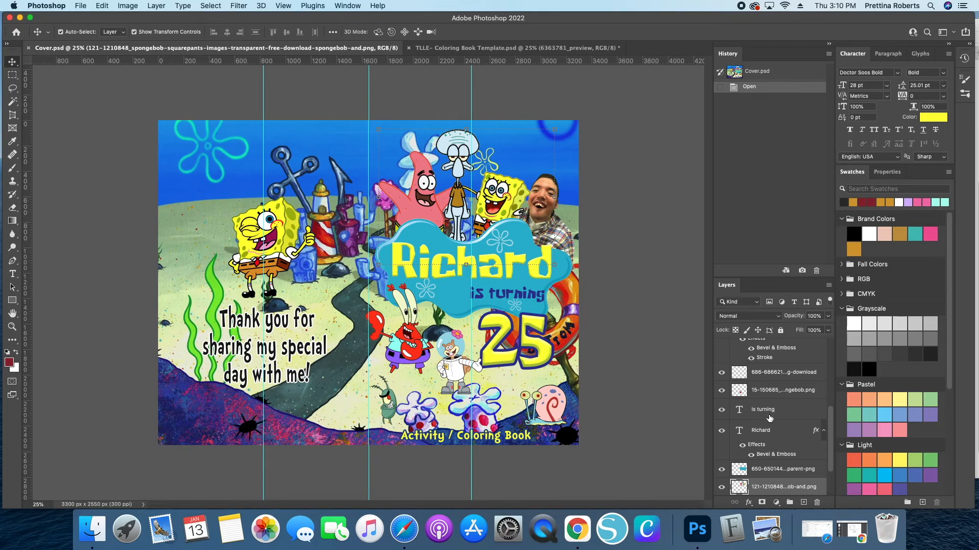
click(793, 432)
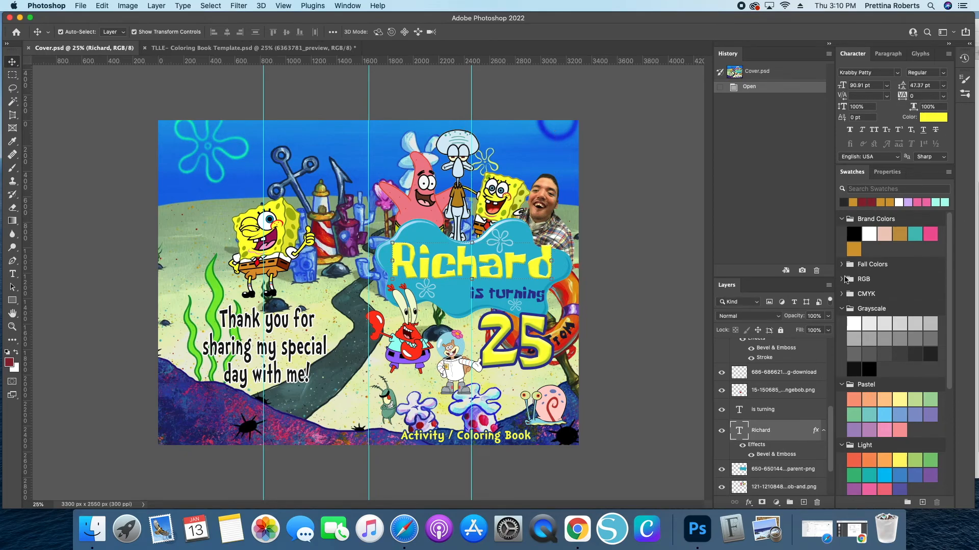
click(294, 47)
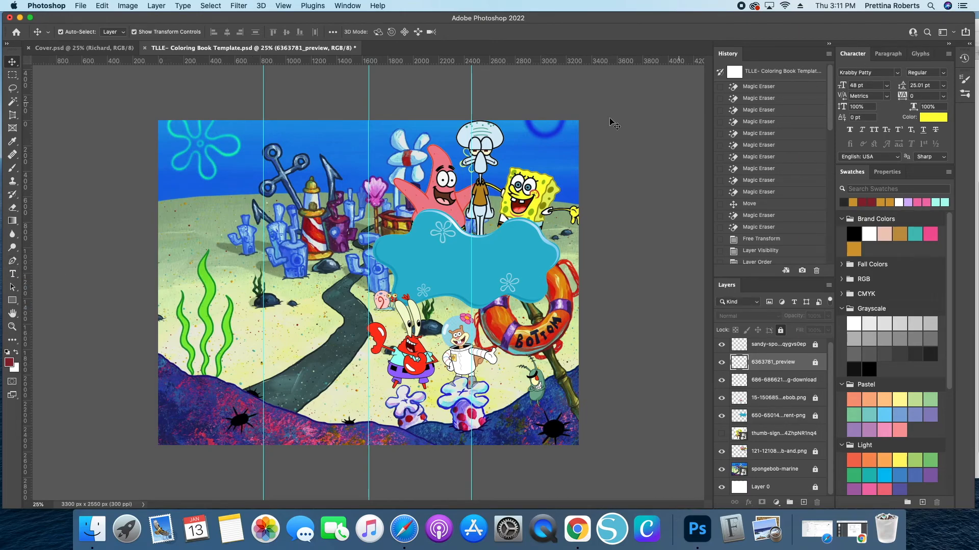
- Add a Krabby Patty 48 pt text layer in the blue banner containing the child's name
click(12, 274)
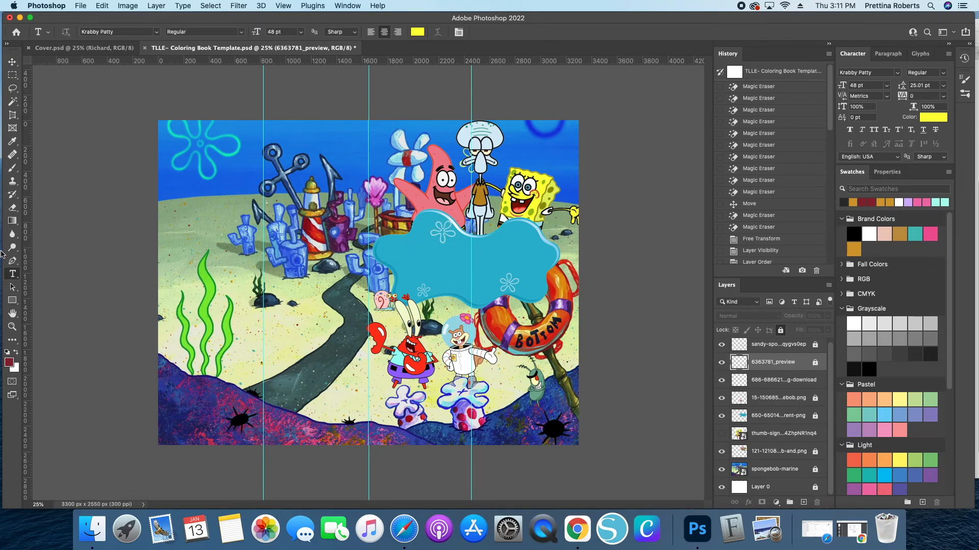
click(630, 230)
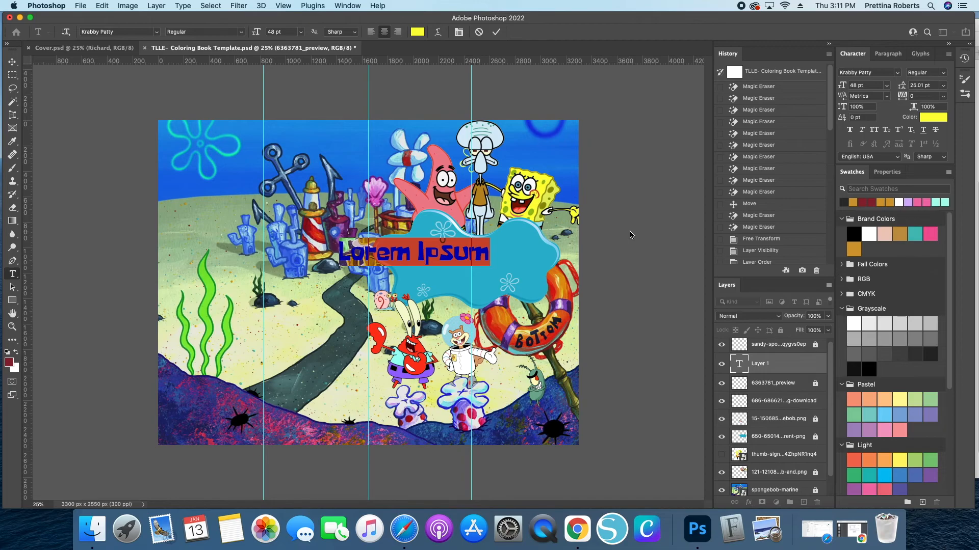
text(Bra)
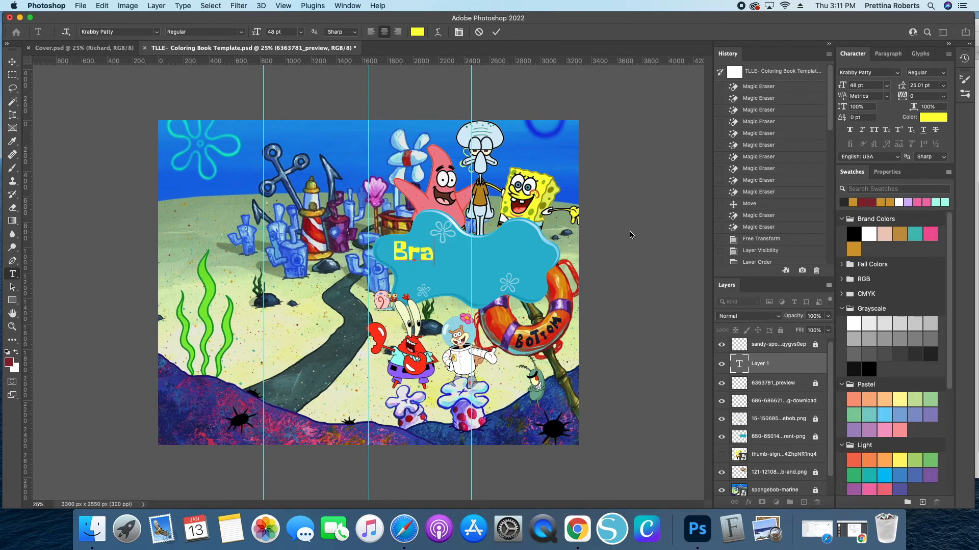
text(ylin)
key(BackSpace)
key(BackSpace)
text(en)
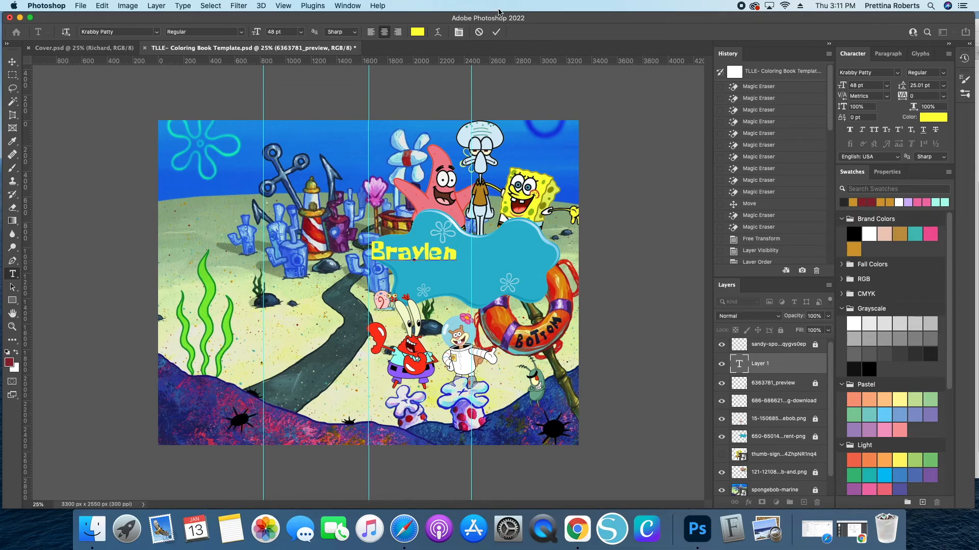
click(496, 32)
- Center the name text in the banner and scale it up with Free Transform to about 180%
click(12, 62)
drag(403, 258, 437, 262)
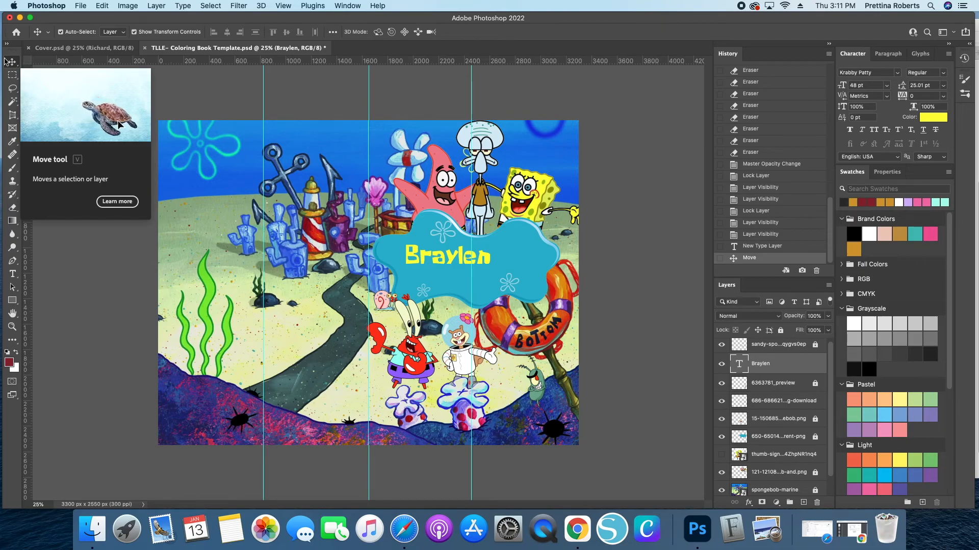
drag(434, 262, 450, 260)
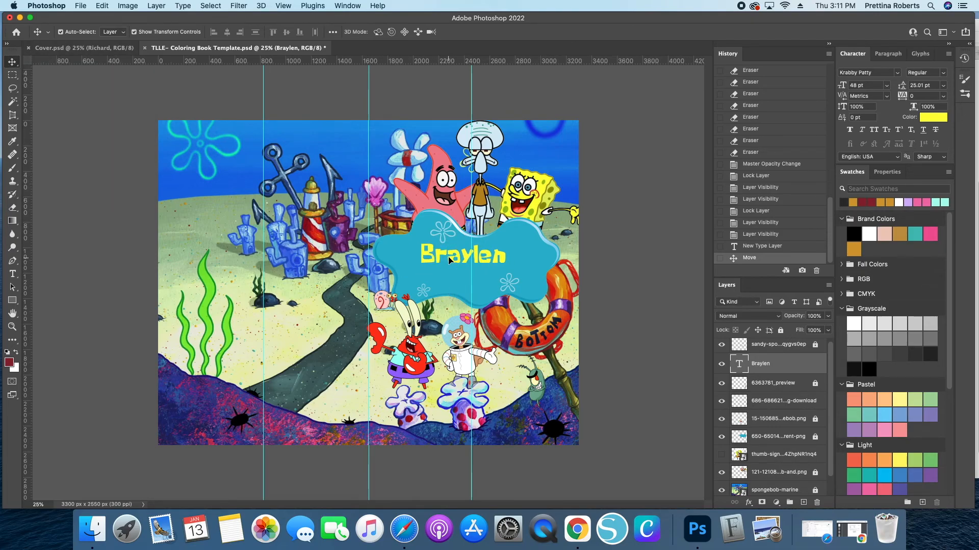
key(super+t)
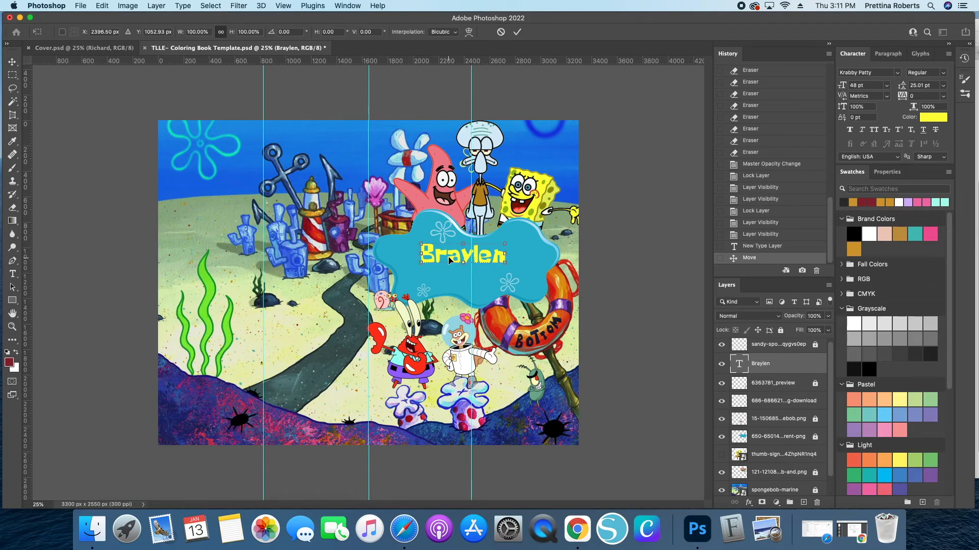
mouse_move(463, 263)
mouse_down()
mouse_move(463, 291)
mouse_move(456, 267)
mouse_up()
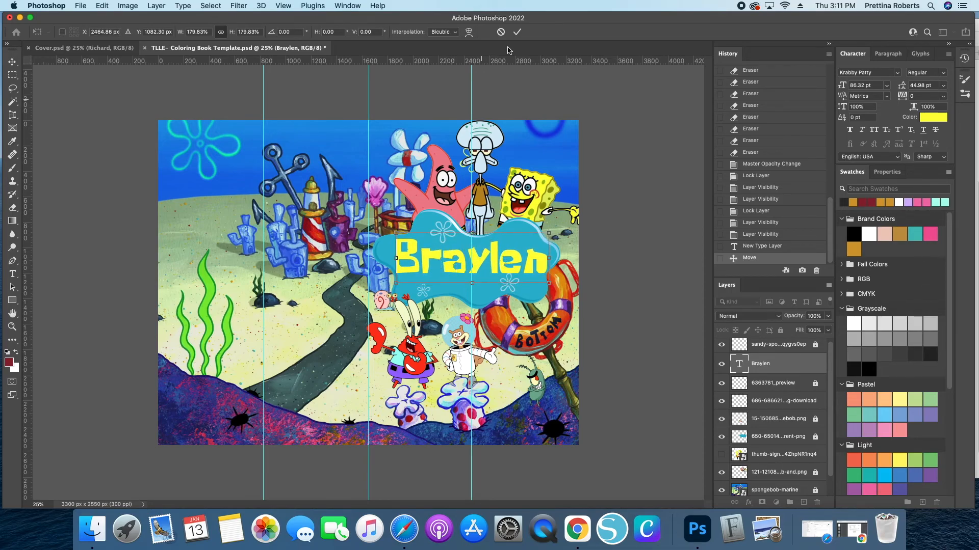
key(Return)
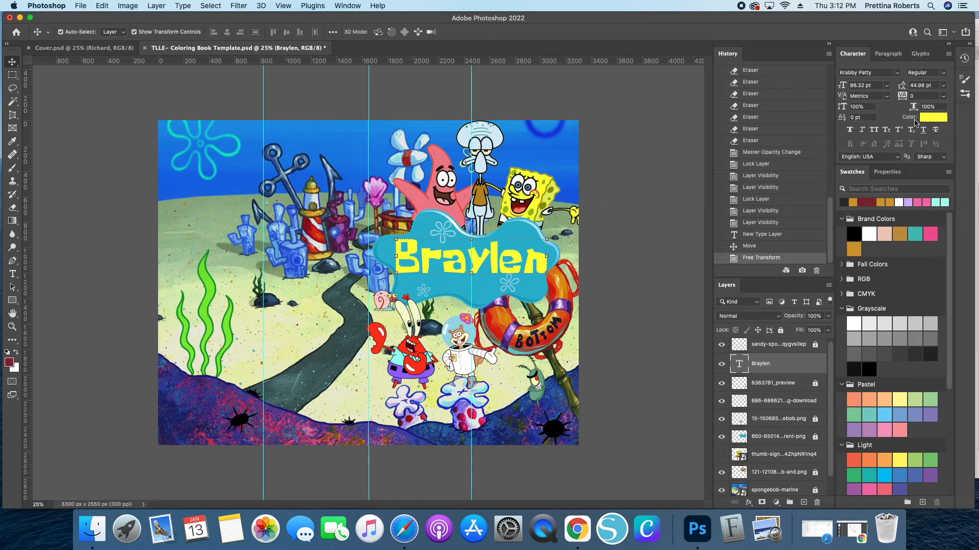
- Change the name text colour to a yellow sampled from the artwork
click(932, 118)
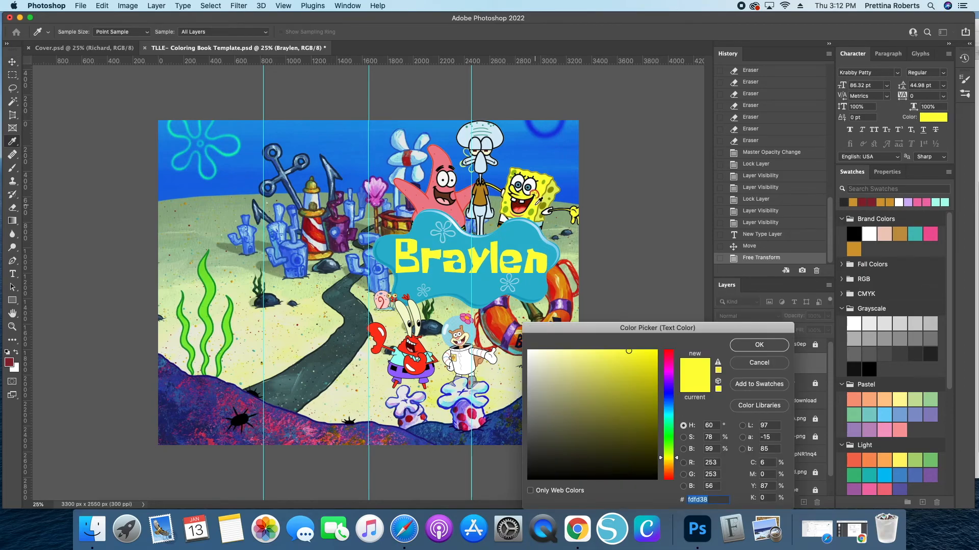
click(534, 207)
click(759, 346)
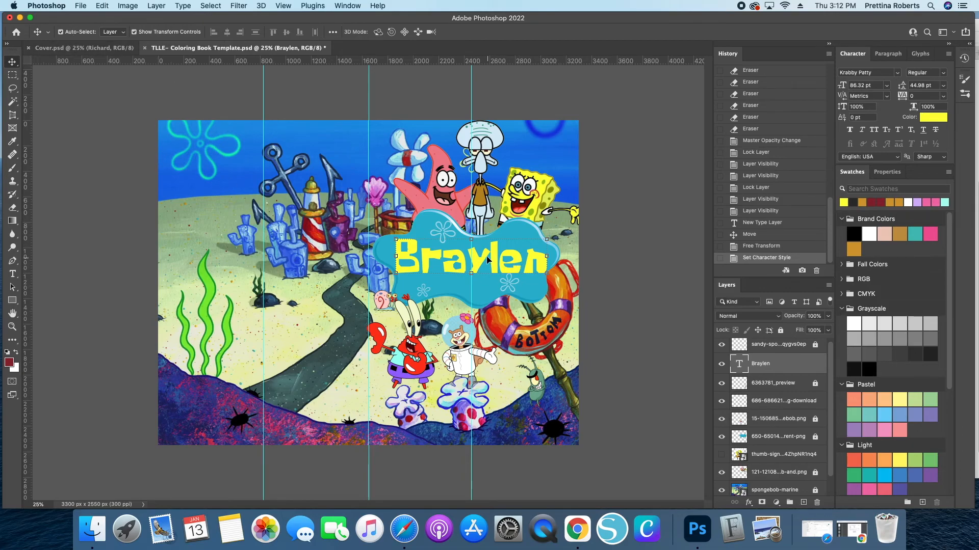
- Compare the template with the cover document and lock the name text layer
click(78, 49)
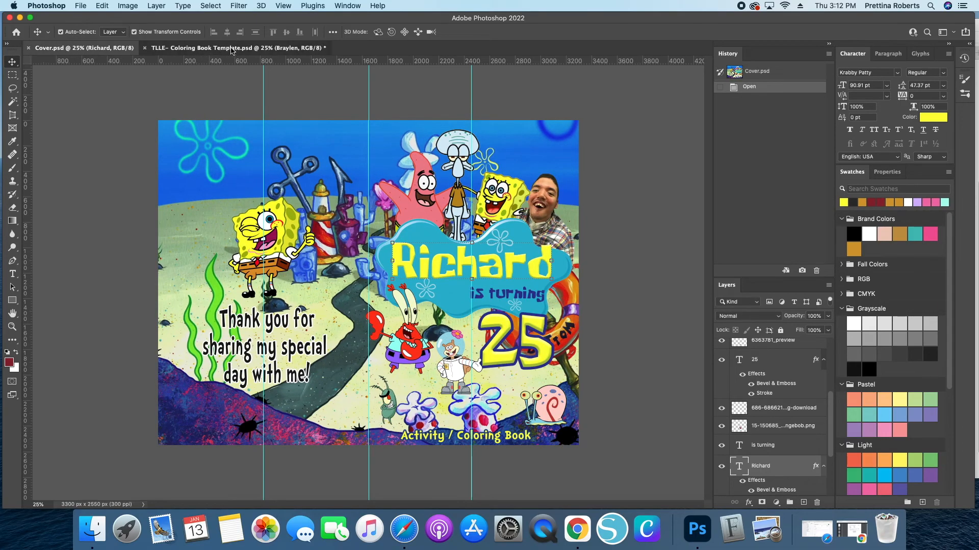
click(205, 49)
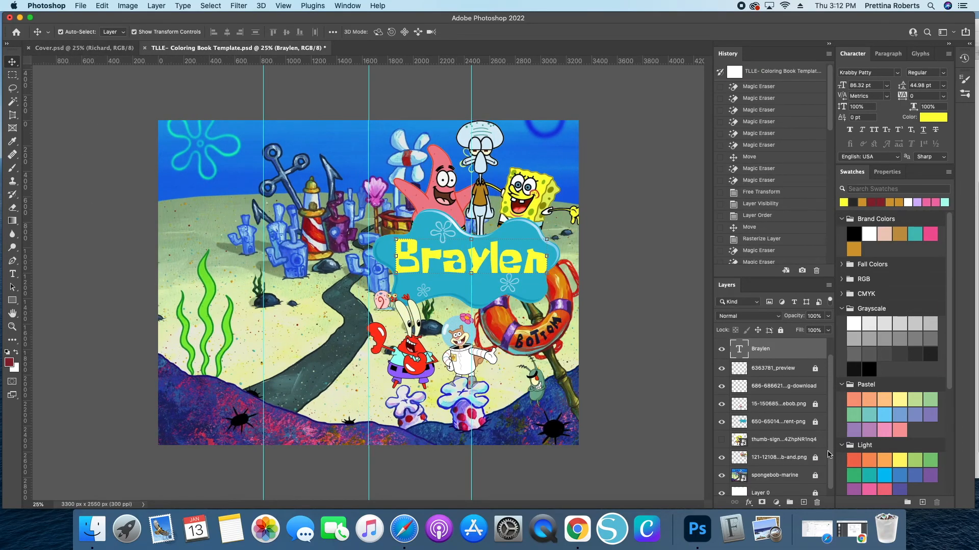
click(780, 330)
- Add an 'is turning' text layer beneath the name in the banner
click(12, 274)
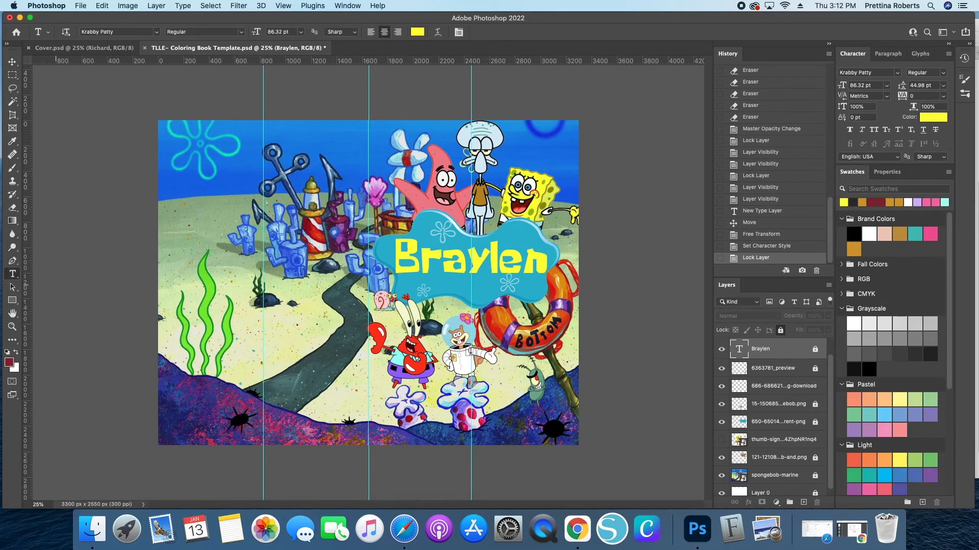
click(461, 286)
text(is turning)
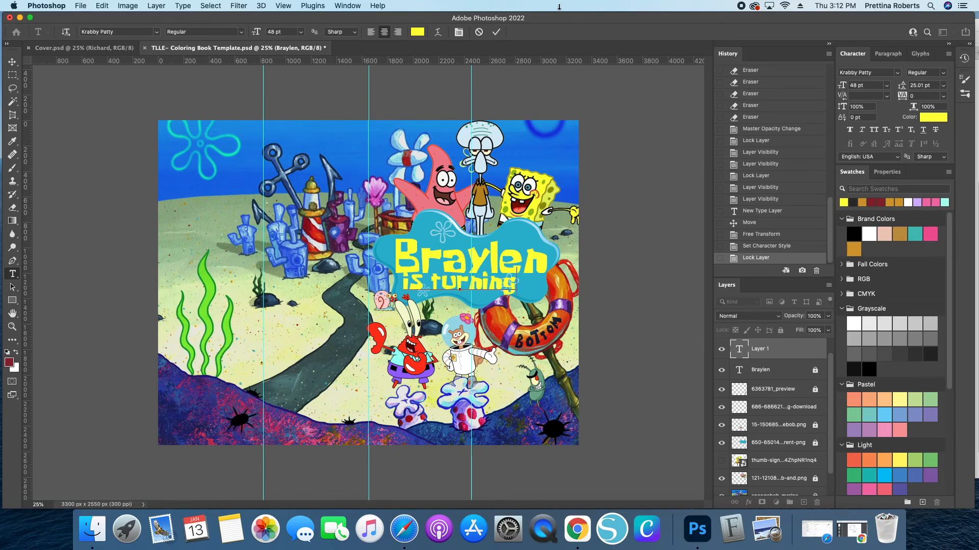
click(496, 31)
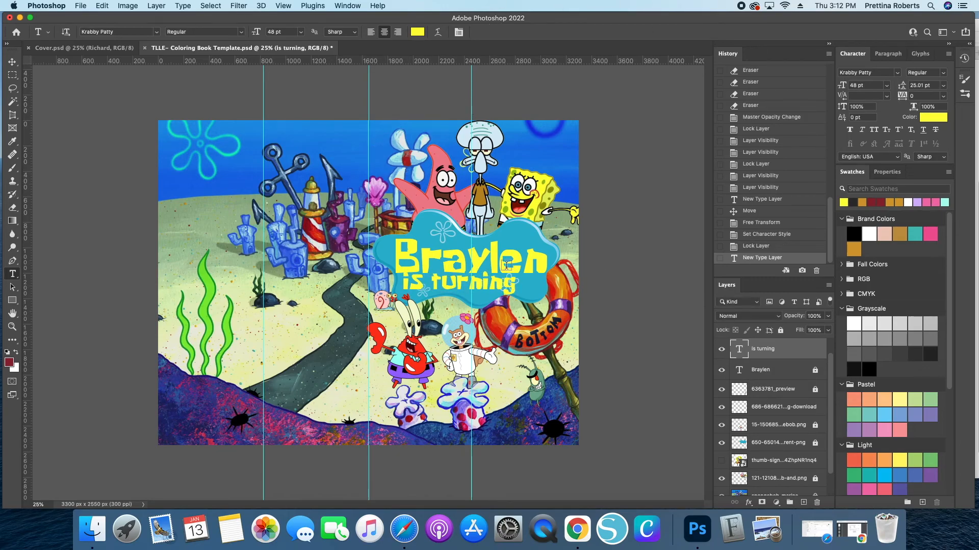
- Set the 'is turning' text to 24 pt and move it just under the name
click(887, 86)
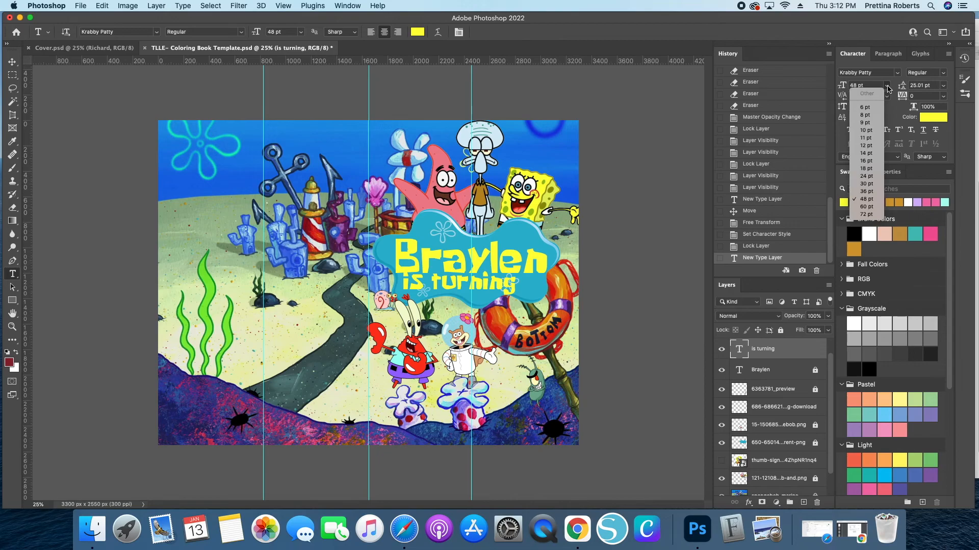
click(868, 168)
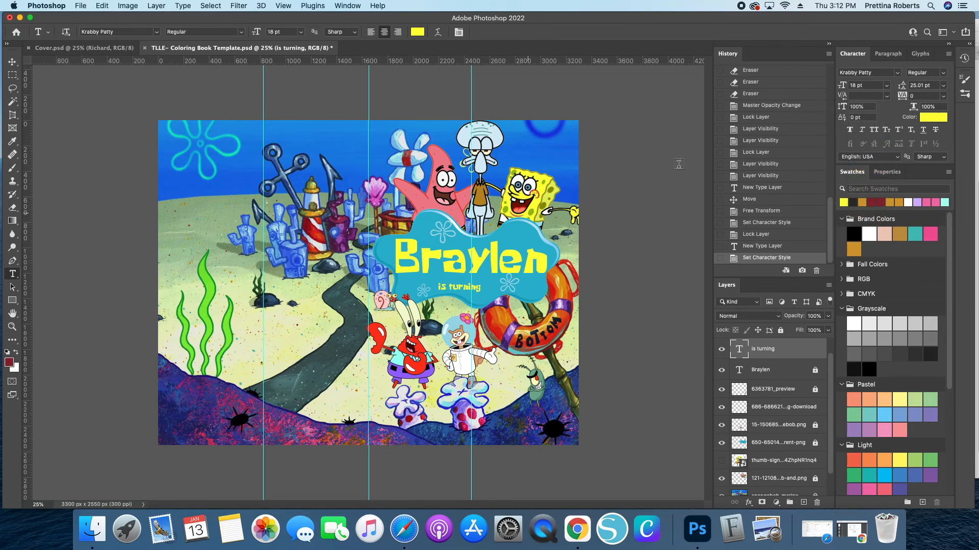
click(887, 86)
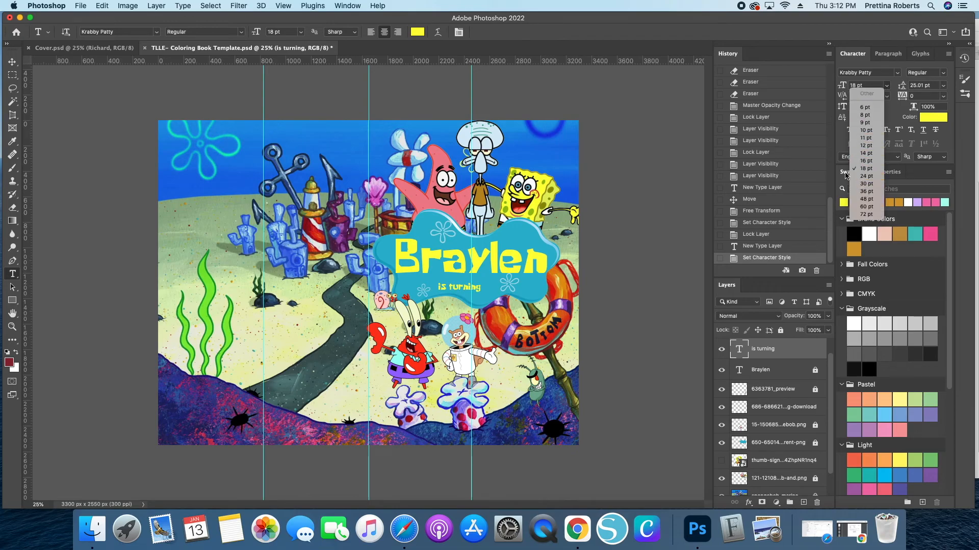
click(865, 176)
click(11, 63)
drag(453, 287, 501, 281)
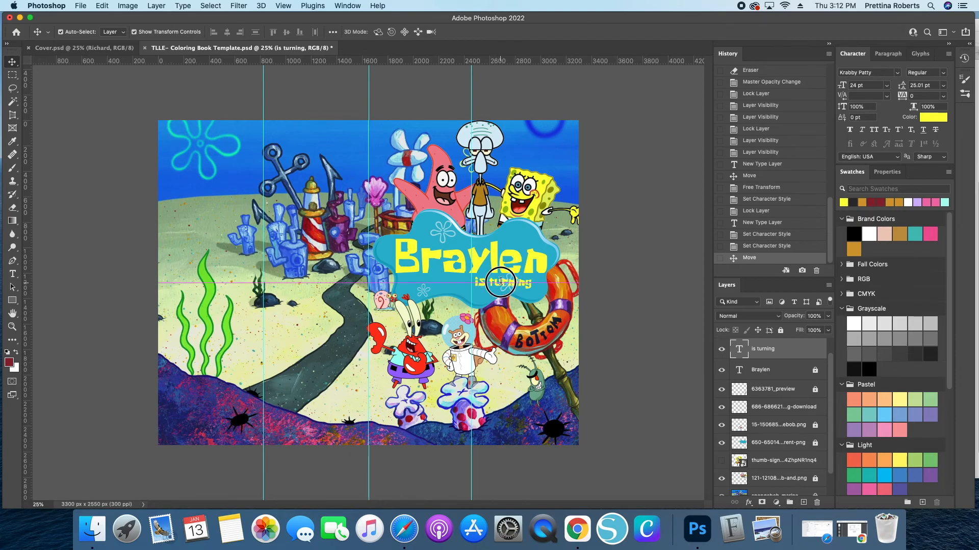
- Colour the 'is turning' text blue from the RGB swatches
double_click(500, 280)
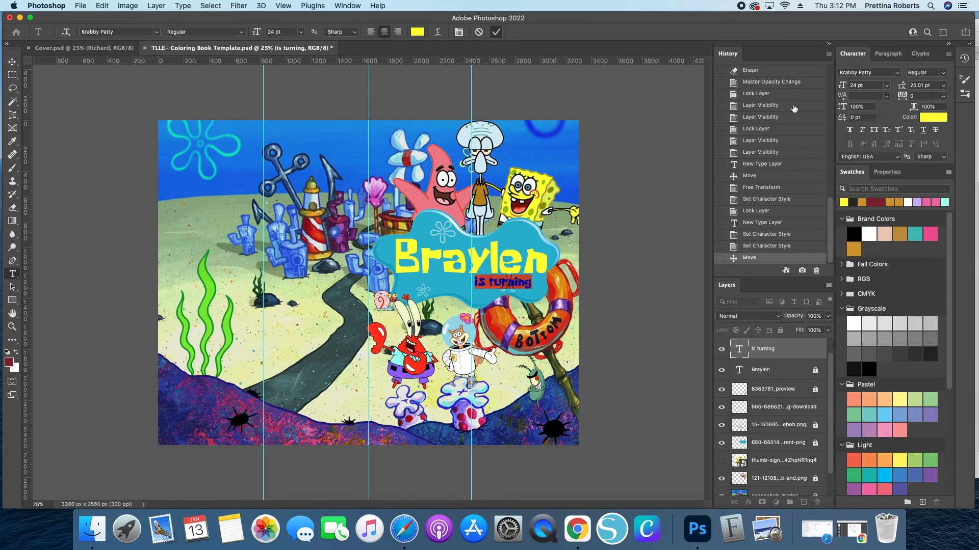
click(495, 32)
scroll(897, 352, down, 5)
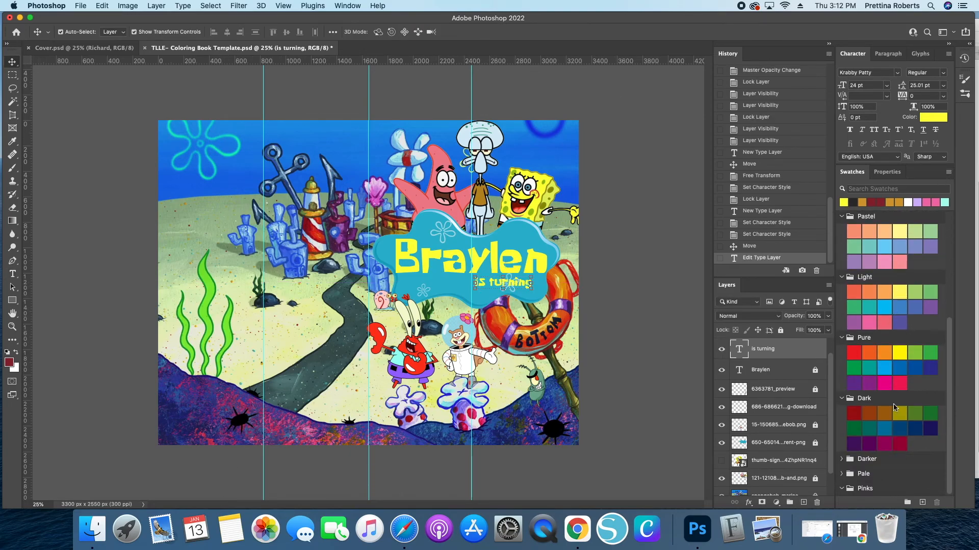
scroll(888, 395, up, 5)
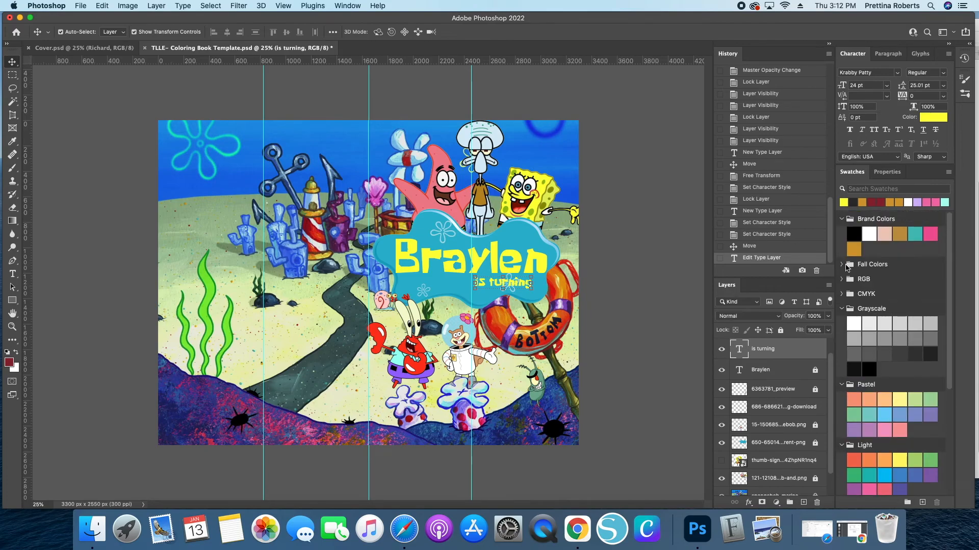
click(843, 280)
click(914, 295)
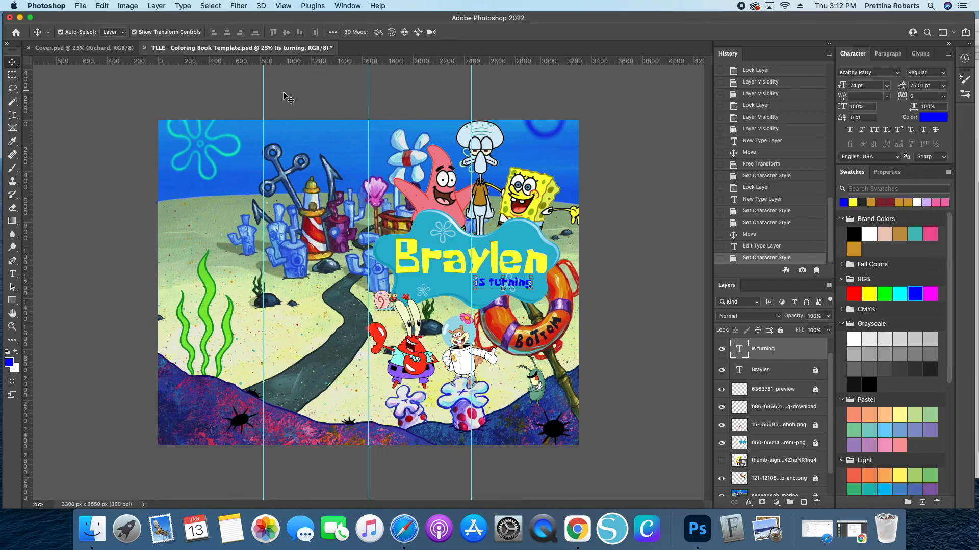
- Add a '5' text layer near the life ring below the banner
click(12, 63)
click(12, 275)
click(517, 332)
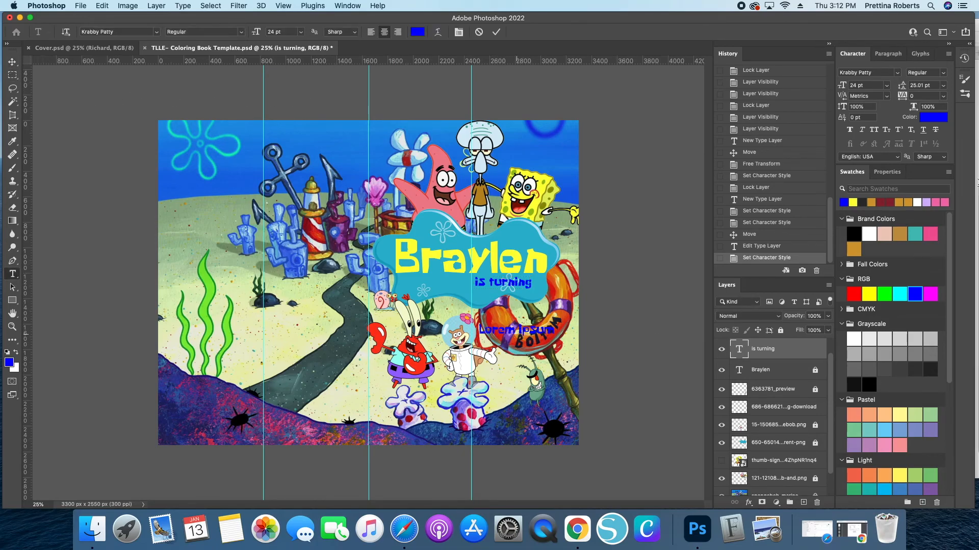
text(S)
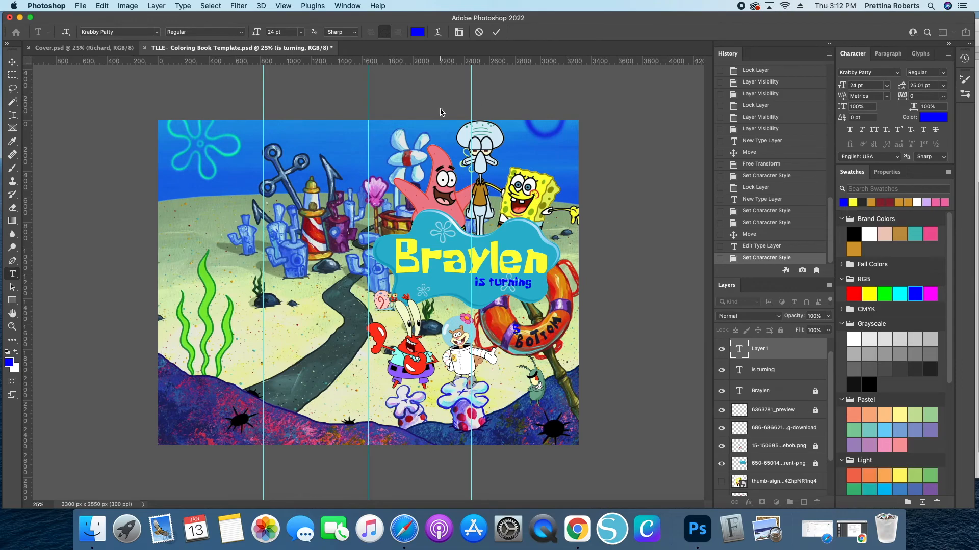
click(495, 32)
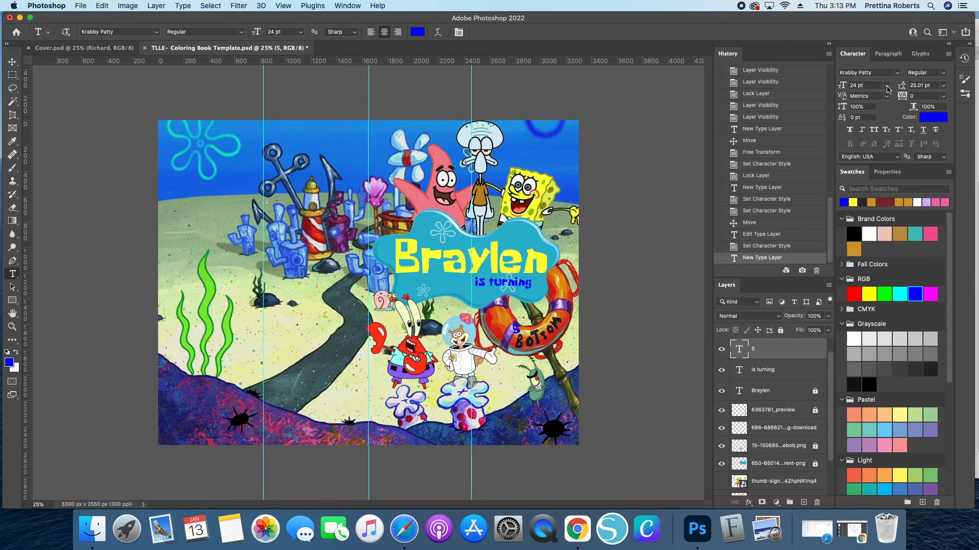
- Set the 5 to 60 pt and scale it to about 188 pt with Free Transform, comparing against the cover
click(887, 87)
click(869, 210)
click(12, 62)
drag(519, 322, 519, 321)
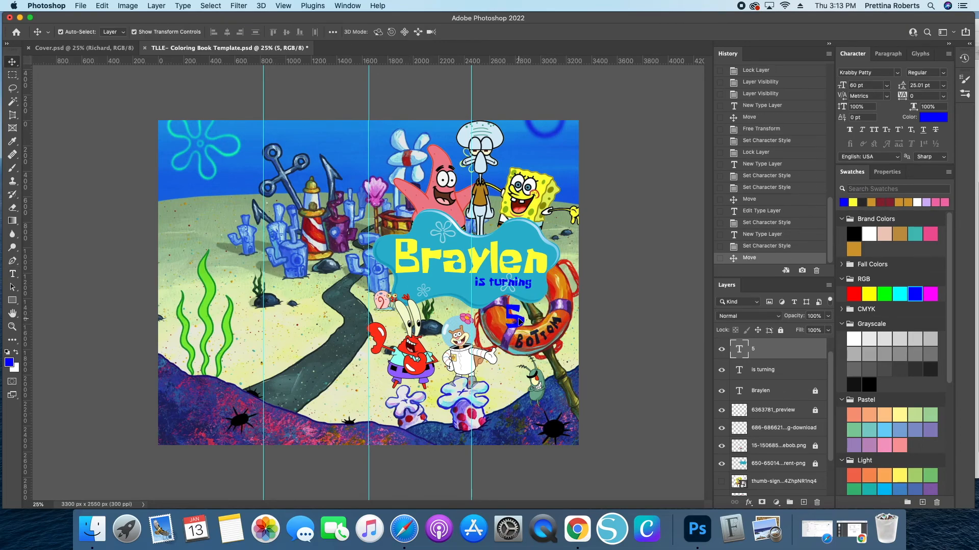
key(super+t)
drag(527, 332, 549, 356)
key(Return)
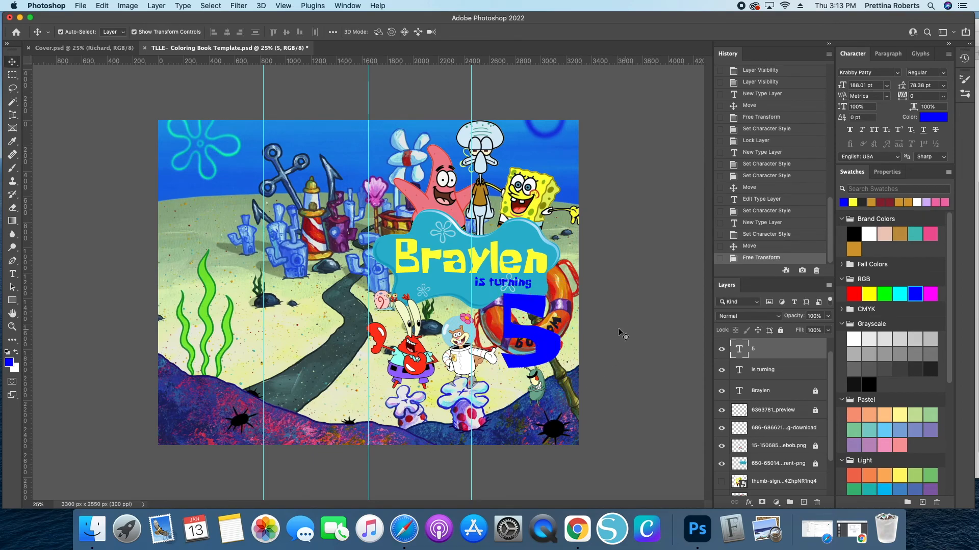
click(630, 335)
click(111, 48)
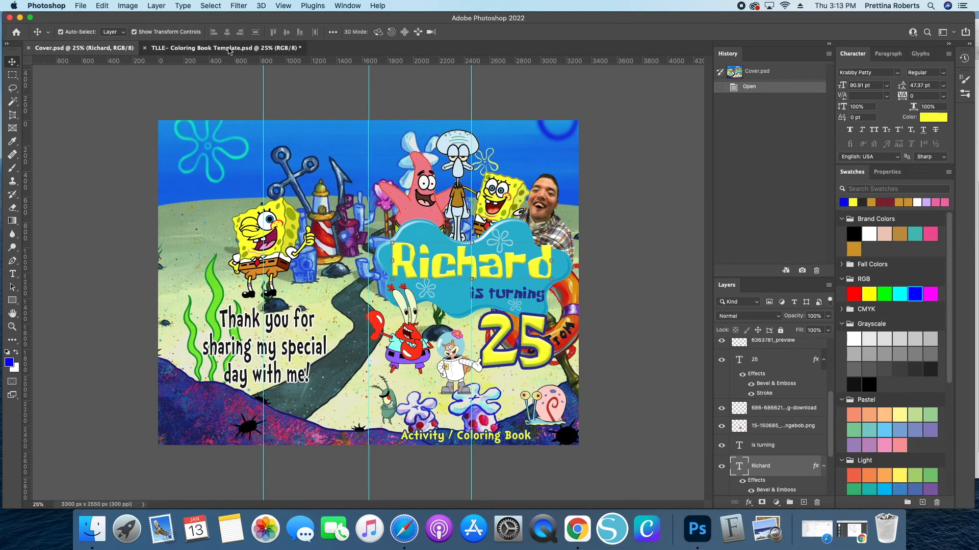
click(234, 48)
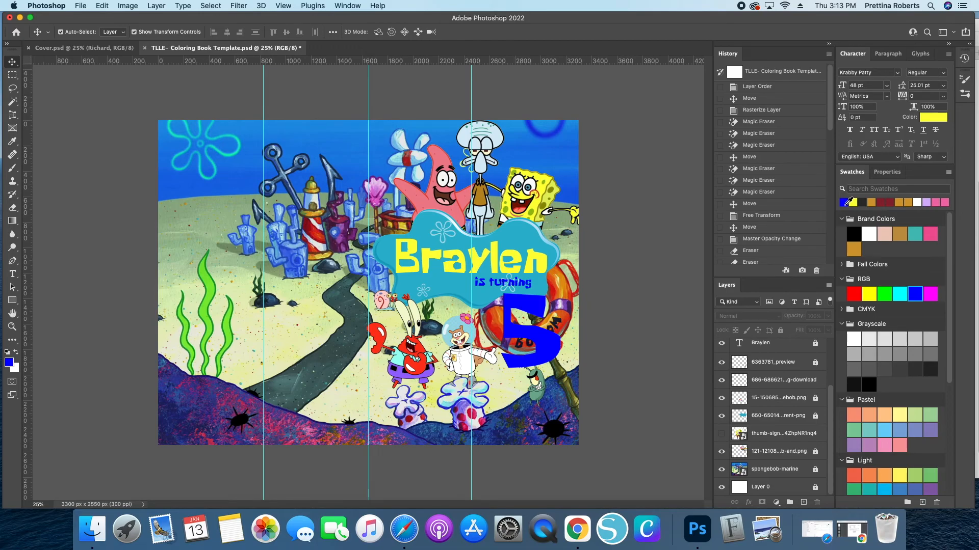
- Recolour the 5 yellow from the swatches
click(855, 203)
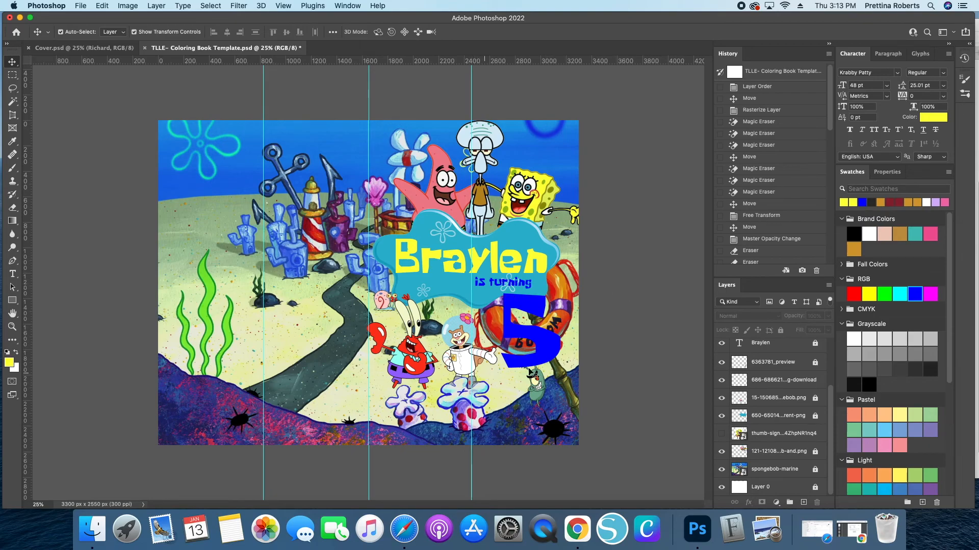
click(543, 343)
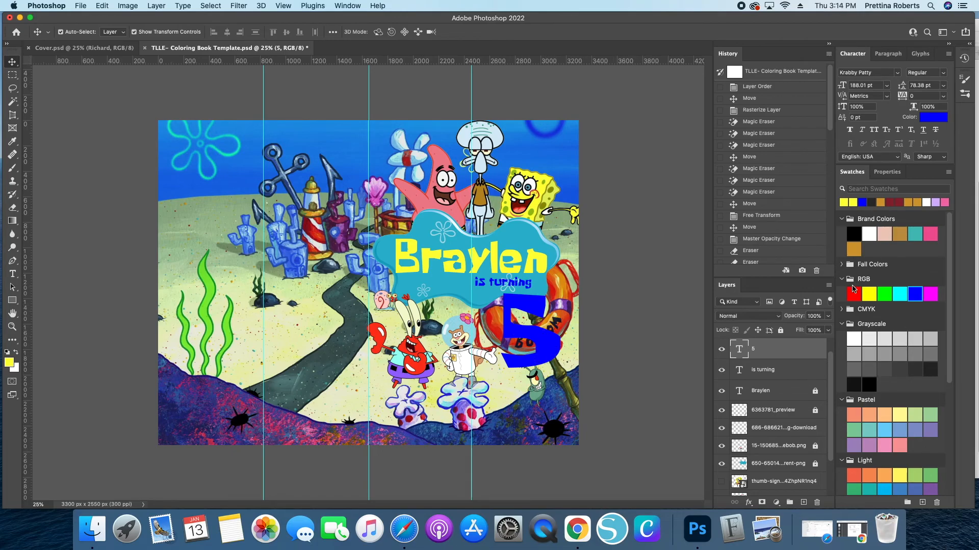
click(844, 201)
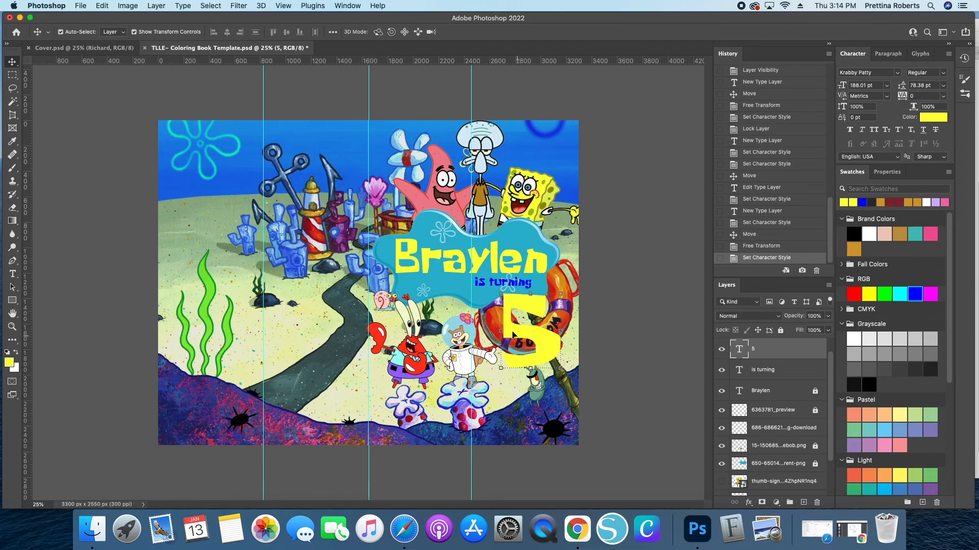
- Open the layer style for the 5 and enable Bevel & Emboss
double_click(786, 352)
drag(579, 267, 658, 21)
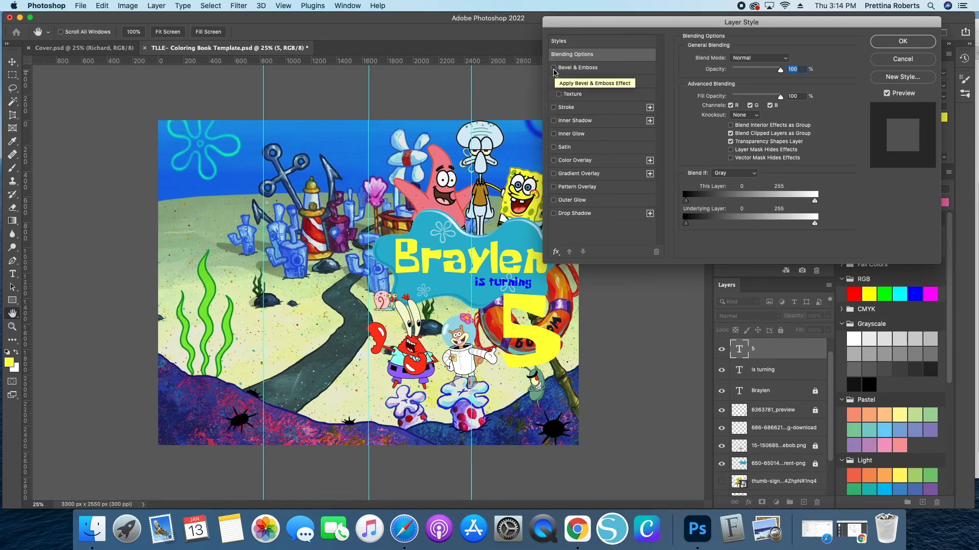
click(553, 68)
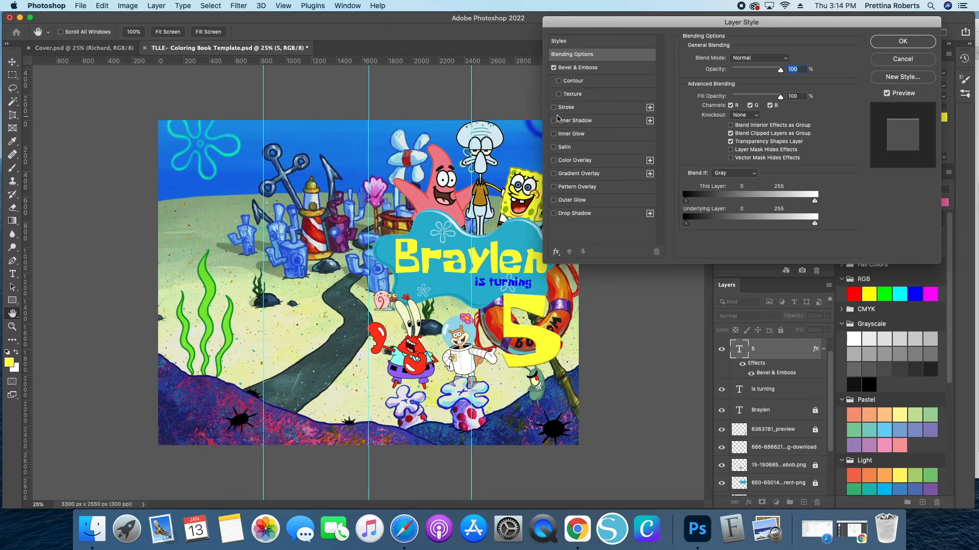
- Add an 18 px blue outside stroke to the 5 and apply the style
click(553, 108)
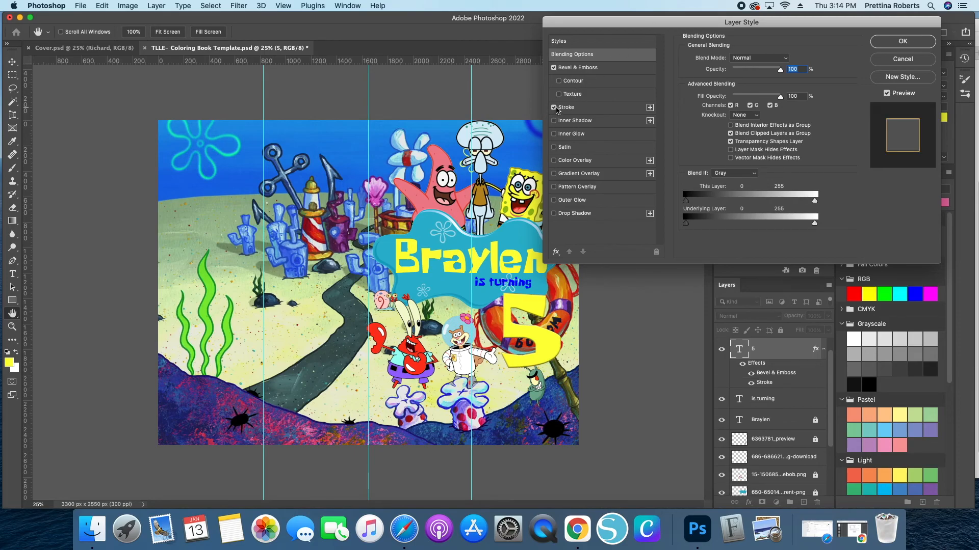
click(602, 113)
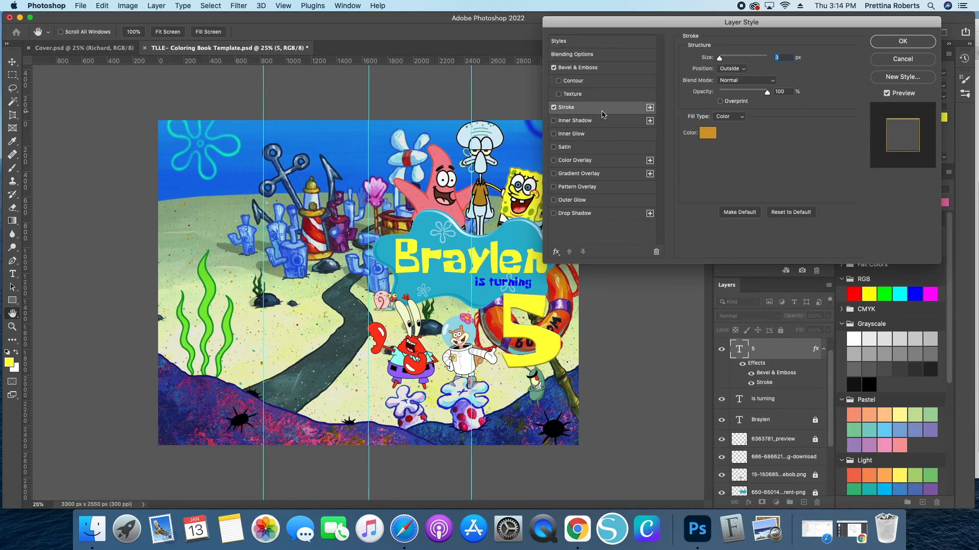
drag(761, 22, 299, 161)
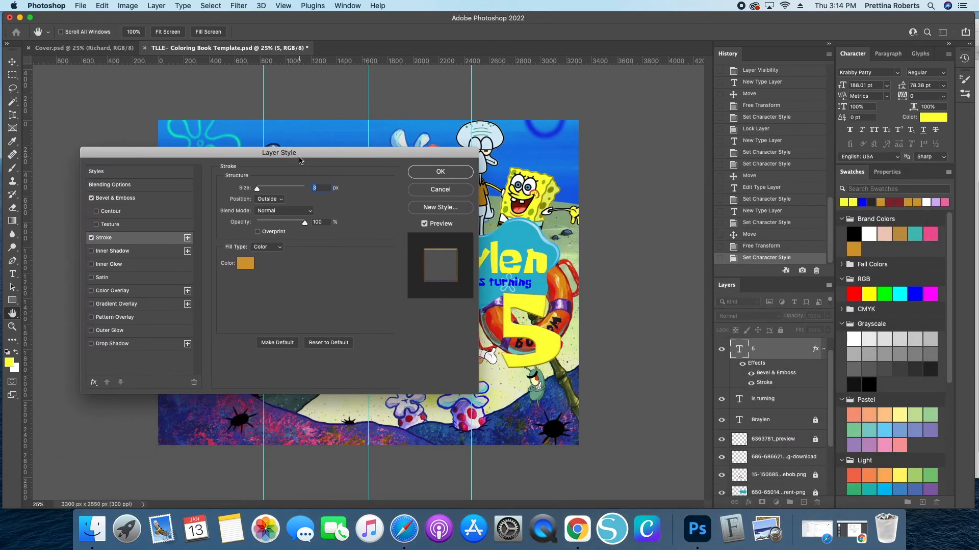
click(244, 263)
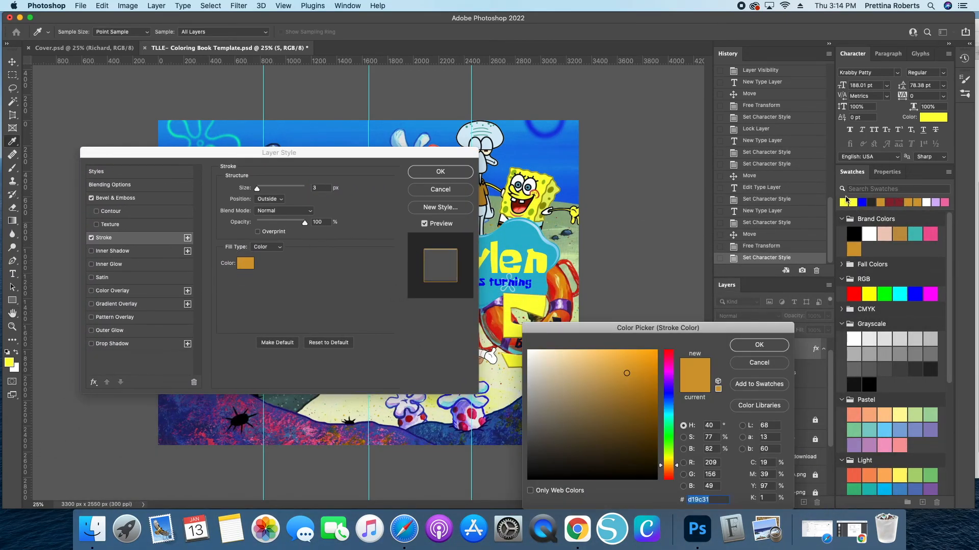
click(861, 202)
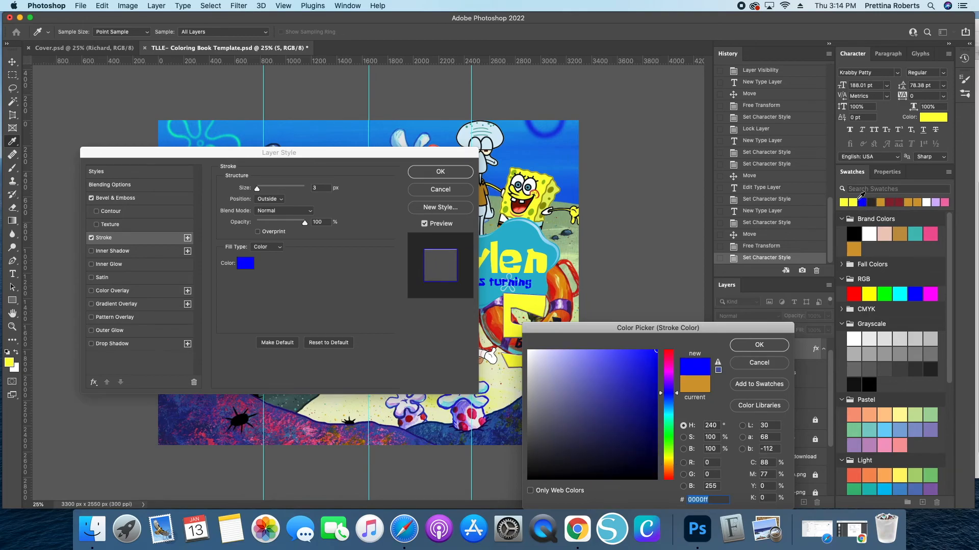
click(752, 347)
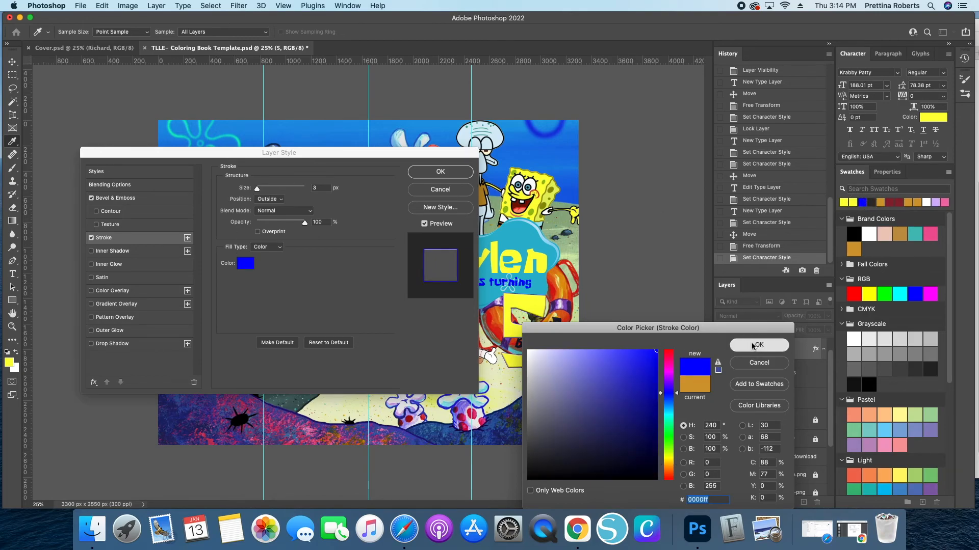
drag(257, 191, 259, 193)
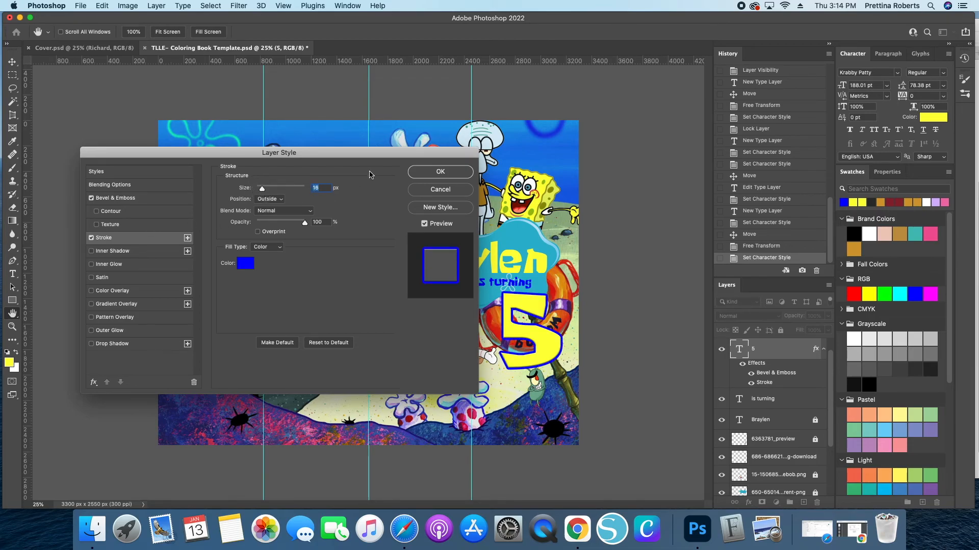
click(425, 177)
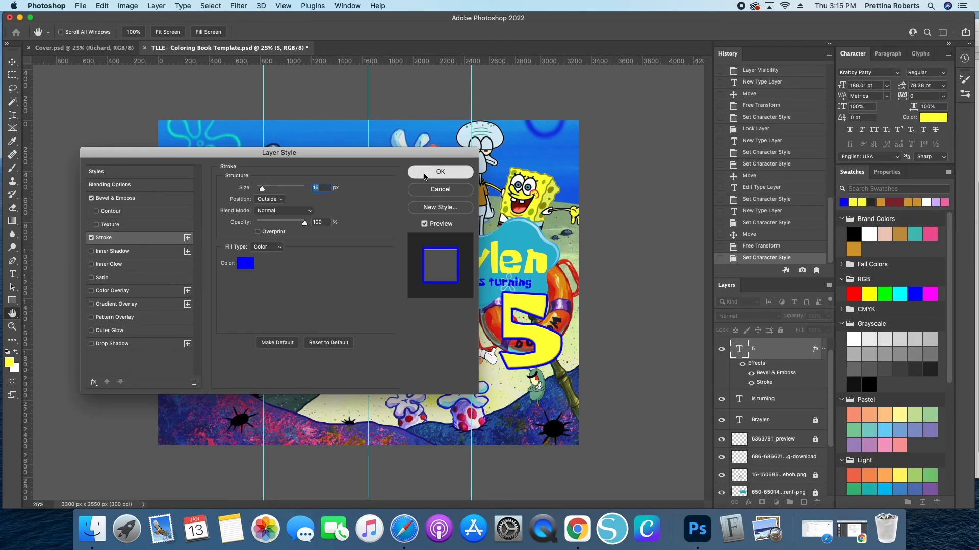
- Lock the 5 and 'is turning' text layers
click(780, 330)
click(785, 400)
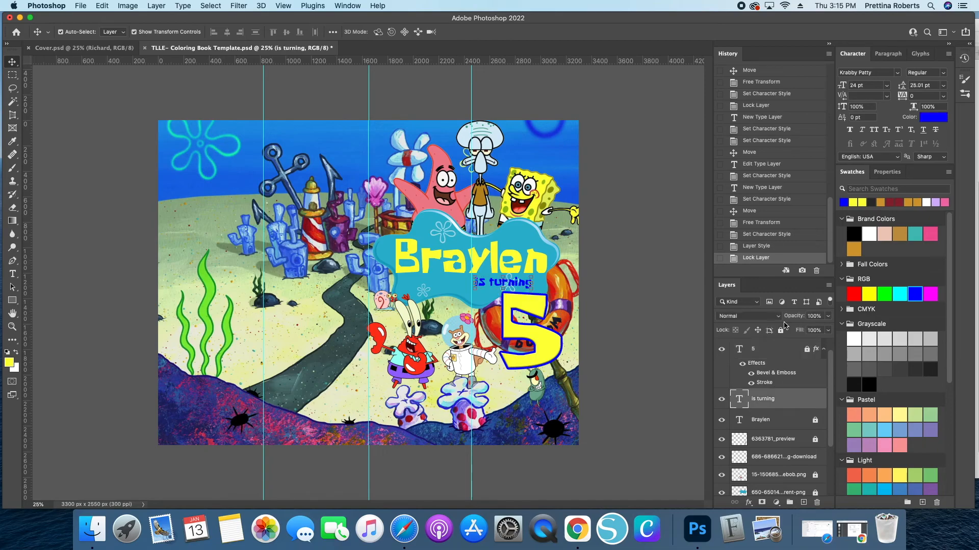
click(781, 330)
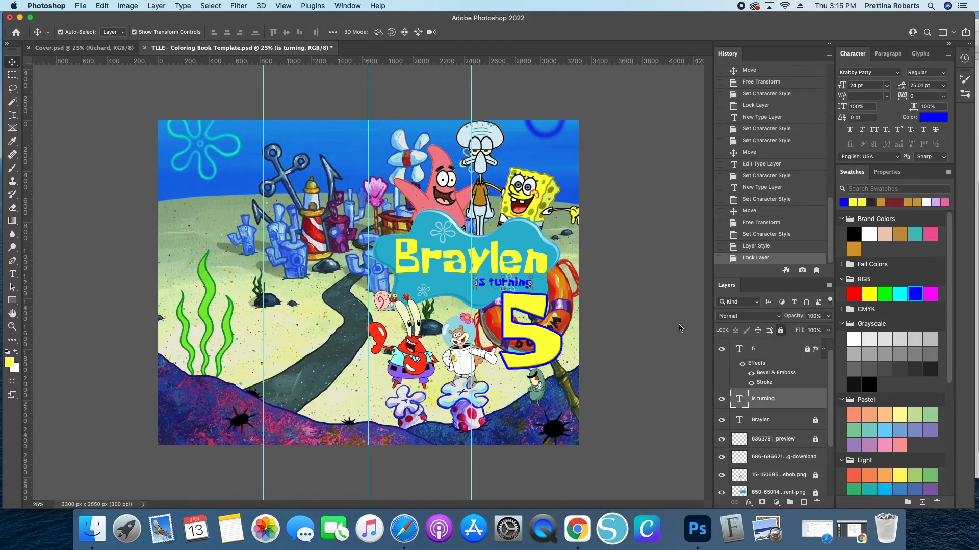
- Unlock the Braylen name layer and enable Bevel & Emboss on it
click(426, 267)
click(814, 421)
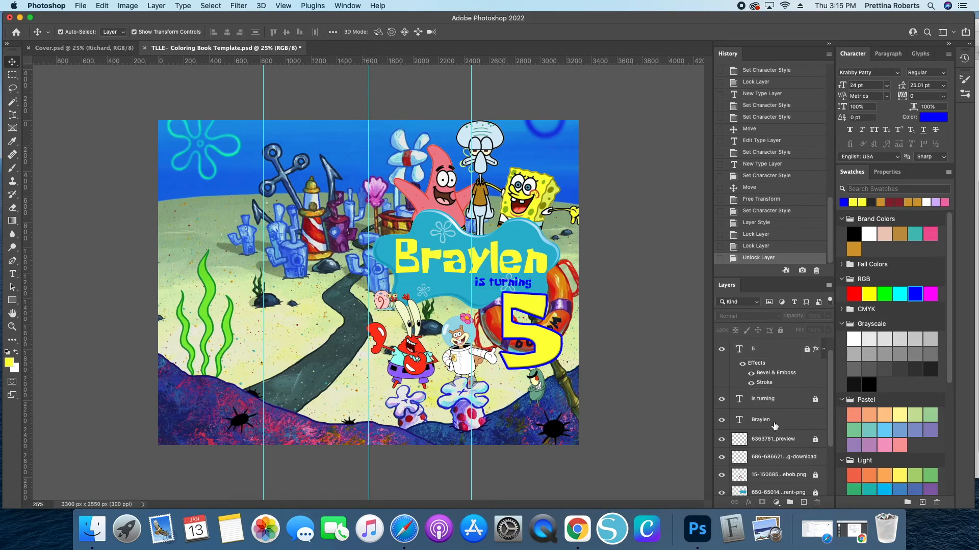
click(775, 424)
double_click(779, 424)
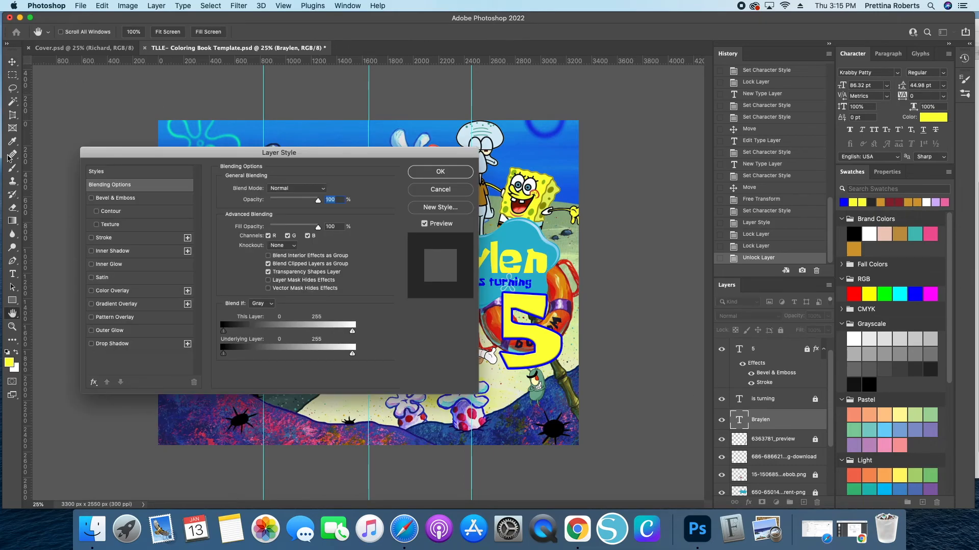
click(91, 198)
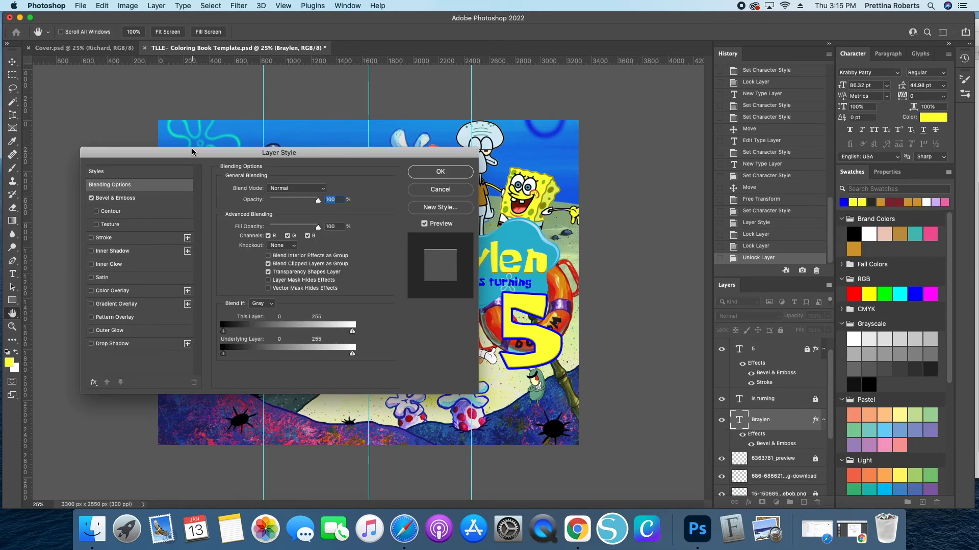
drag(195, 154, 198, 294)
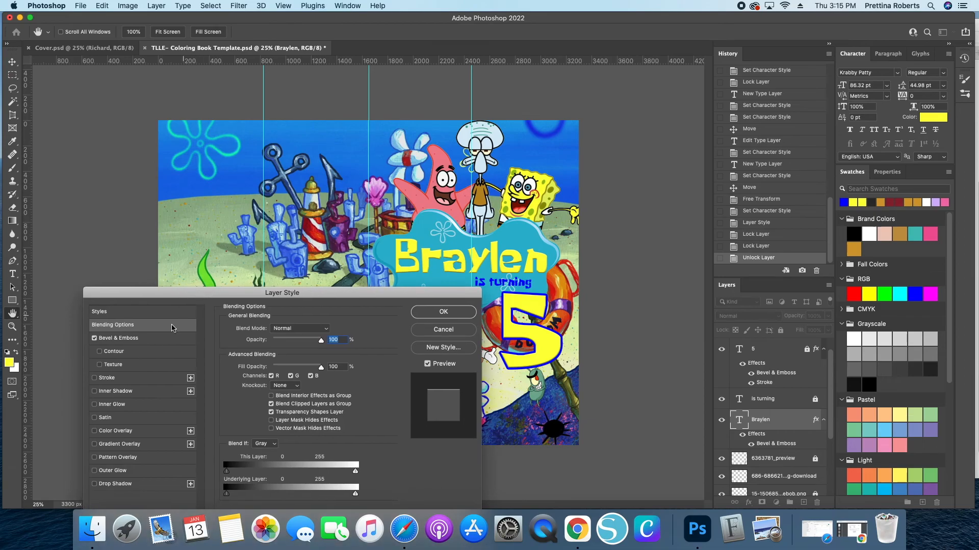
- Set the name's bevel depth to about 118%, apply it, and lock the layer
click(143, 341)
drag(274, 356, 273, 353)
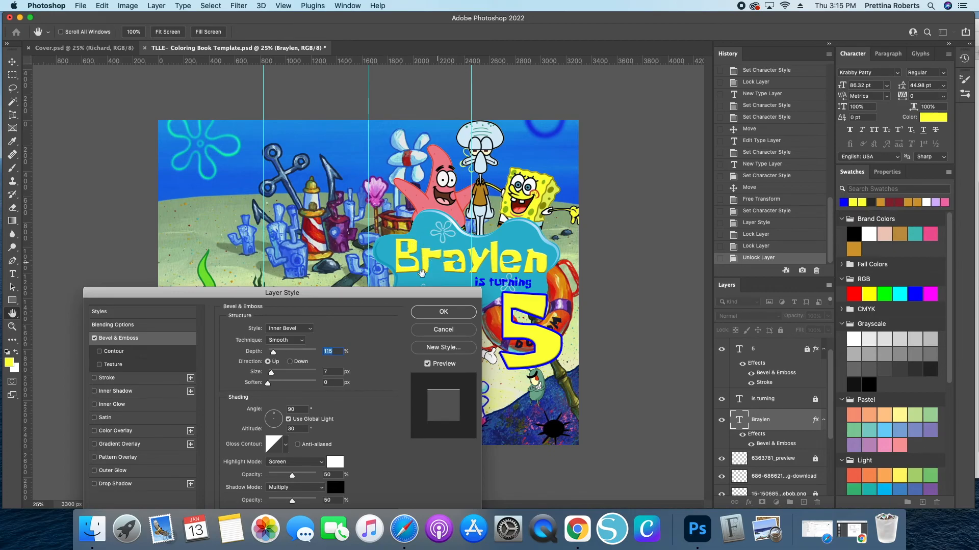
drag(271, 372, 272, 373)
click(428, 312)
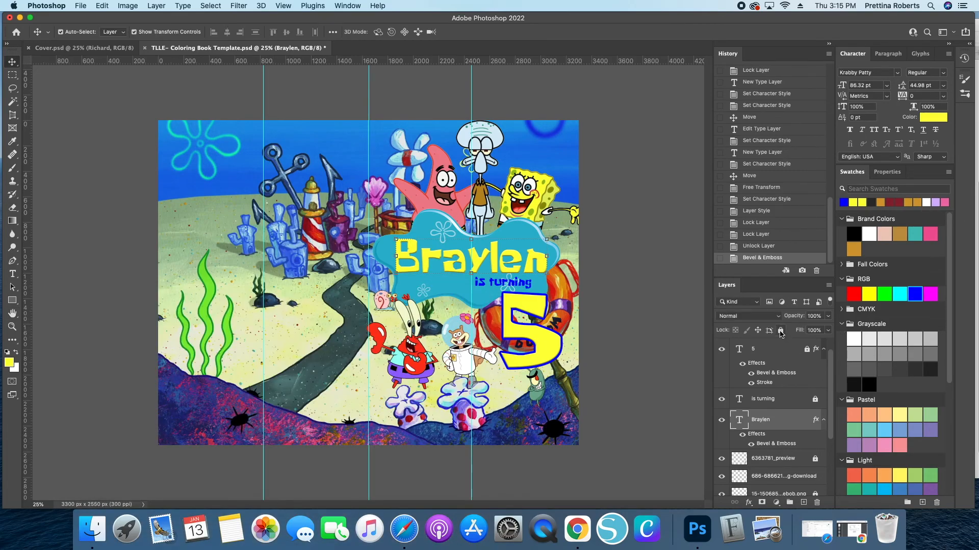
key(super+slash)
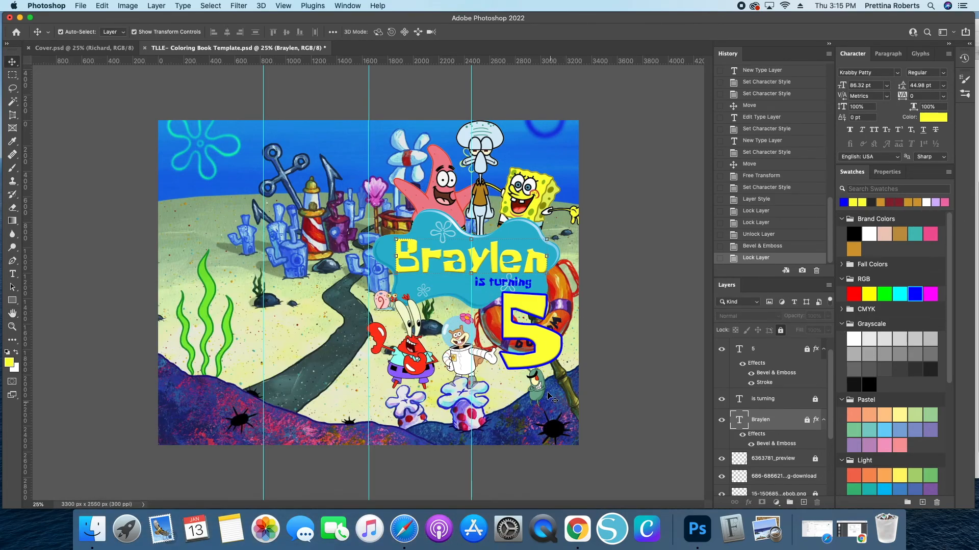
- Toggle the visibility of clip-art layers to check which image each one holds
scroll(769, 451, down, 4)
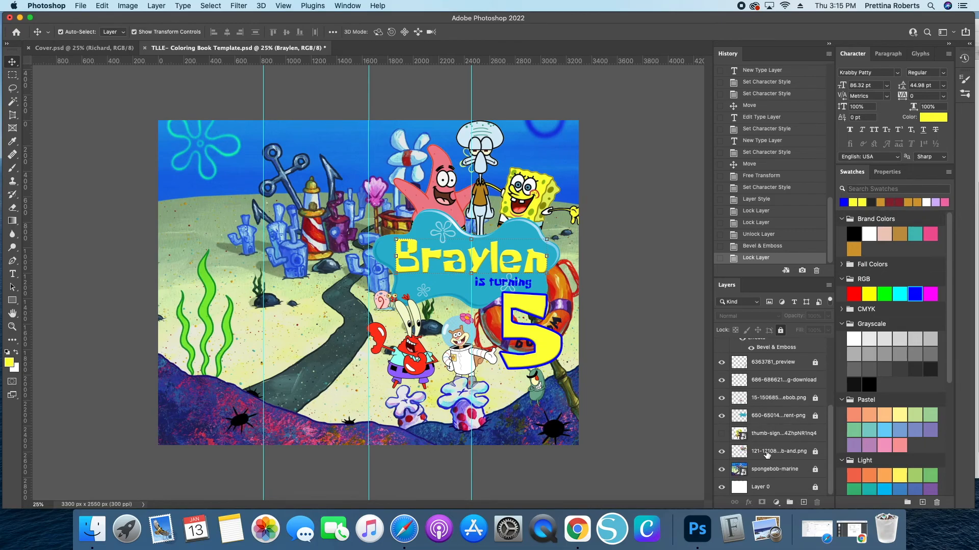
click(721, 398)
click(723, 398)
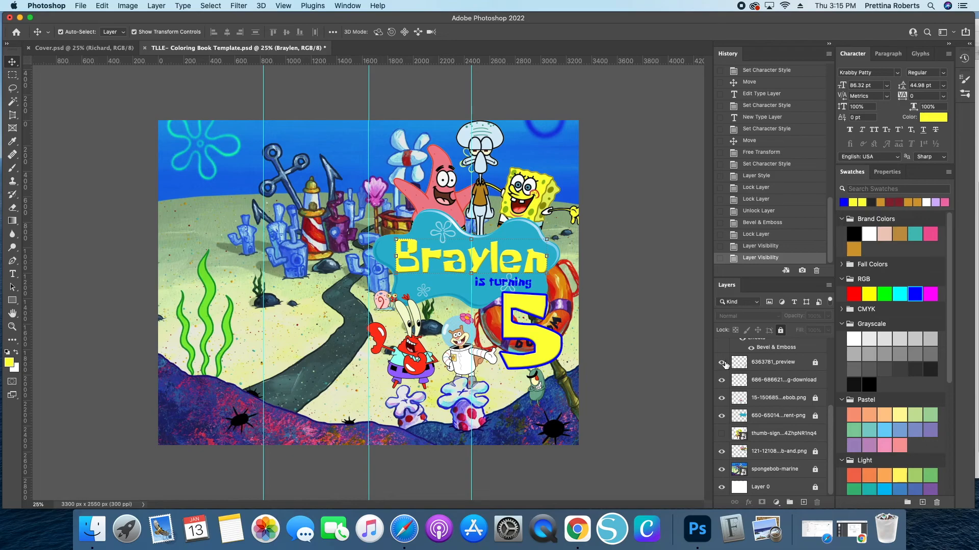
click(721, 363)
click(721, 362)
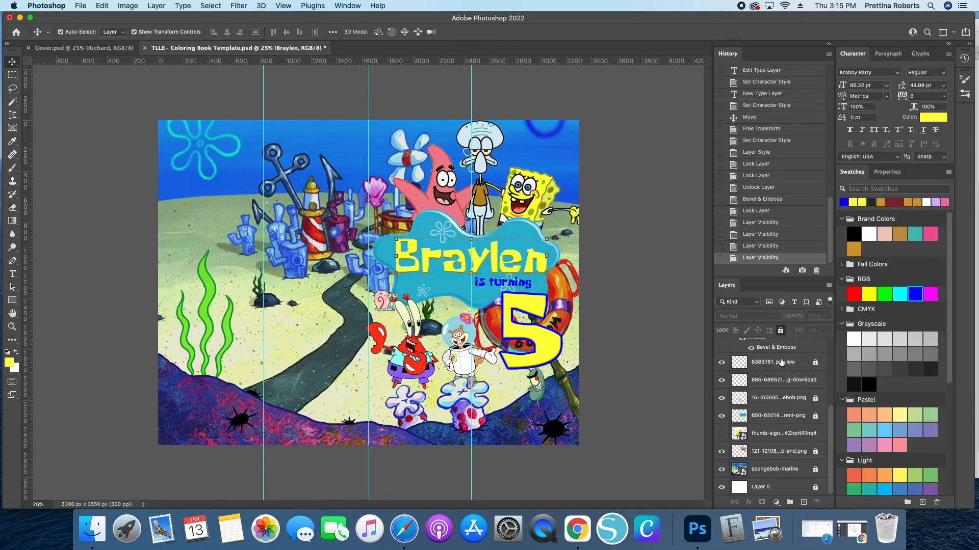
- Rename the Plankton clip-art layer to Planton
double_click(778, 361)
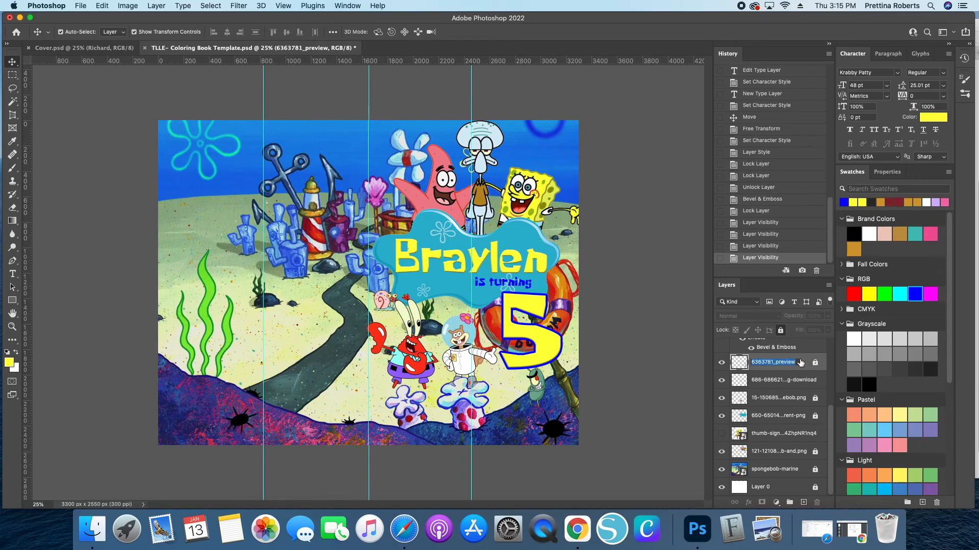
text(Planton)
key(Return)
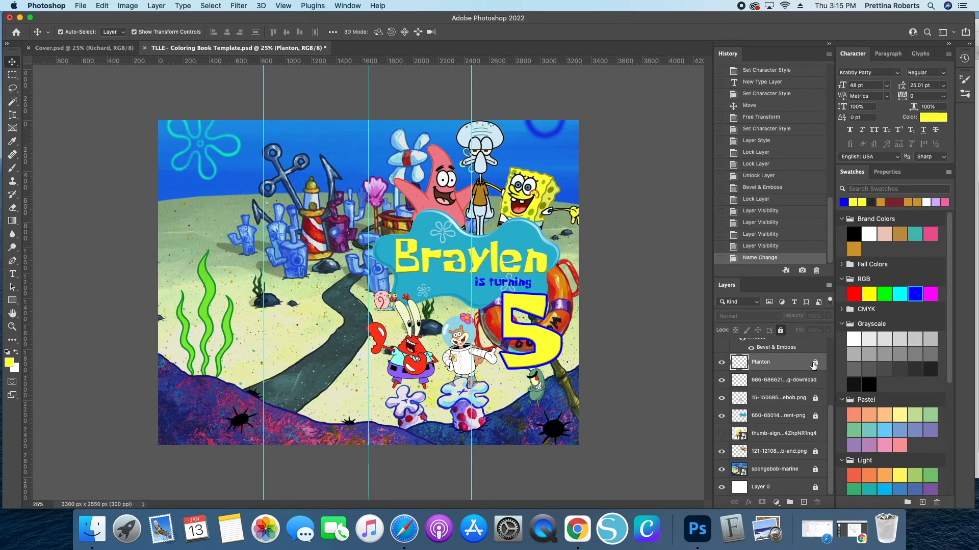
- Move the Planton layer to the top of the stack and nudge Plankton slightly right on the canvas
scroll(780, 364, up, 3)
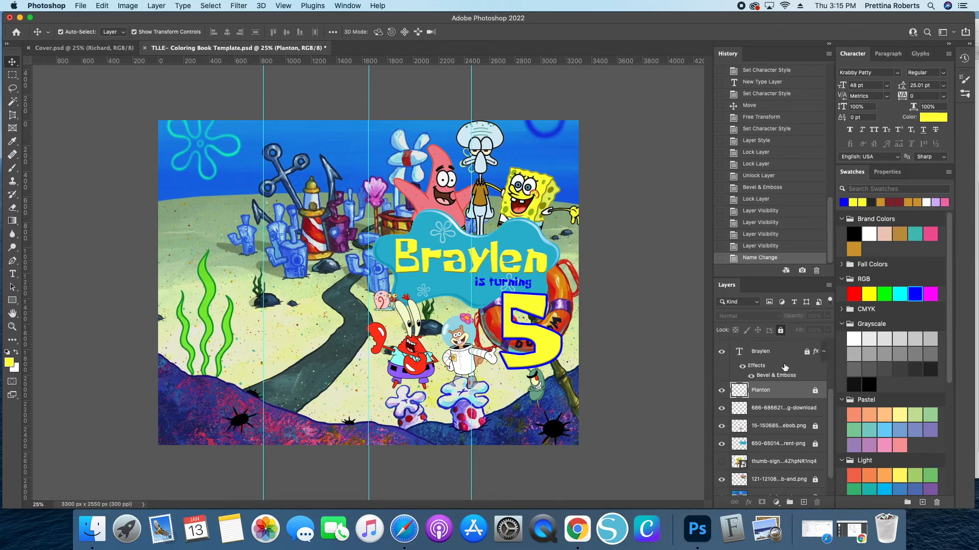
drag(793, 479, 781, 342)
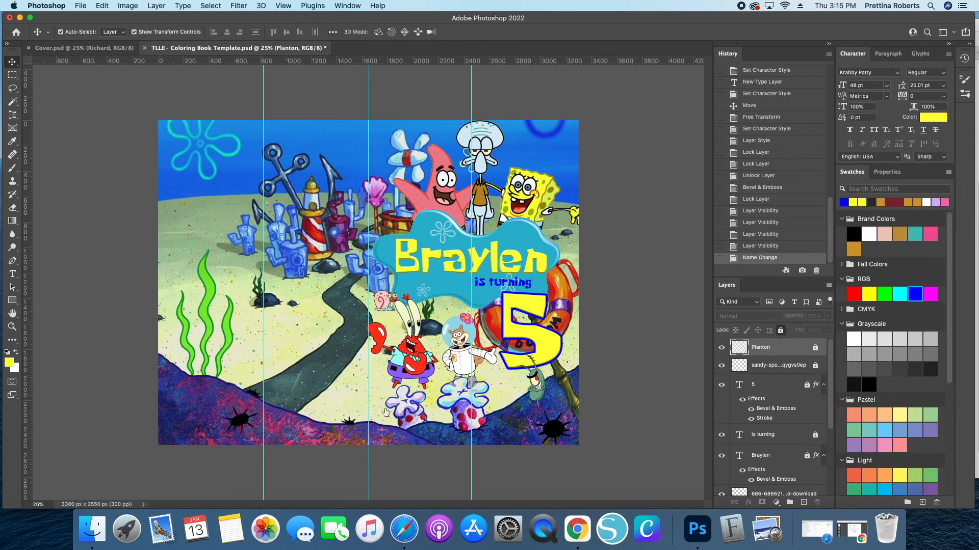
drag(536, 390, 551, 395)
click(815, 352)
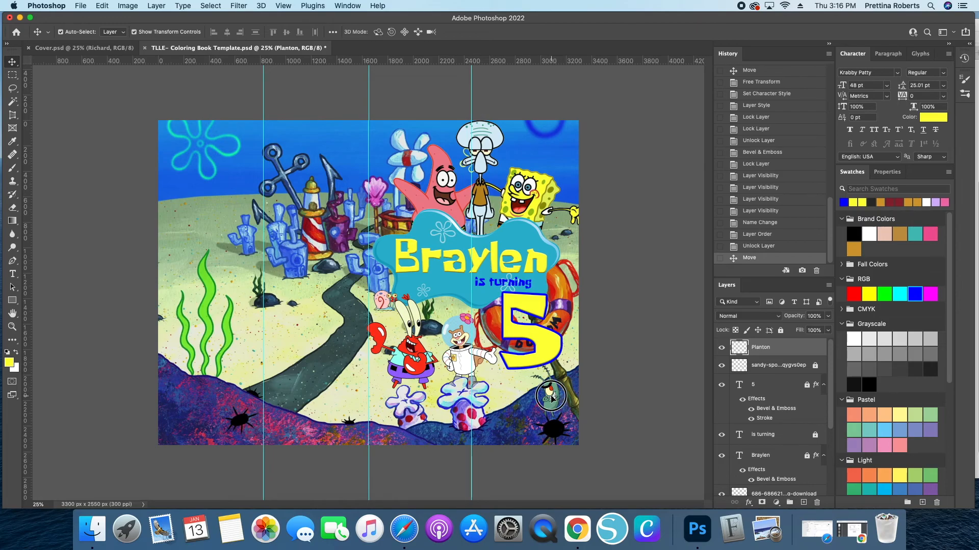
- Flip Plankton horizontally with Free Transform and lock the layer
key(super+t)
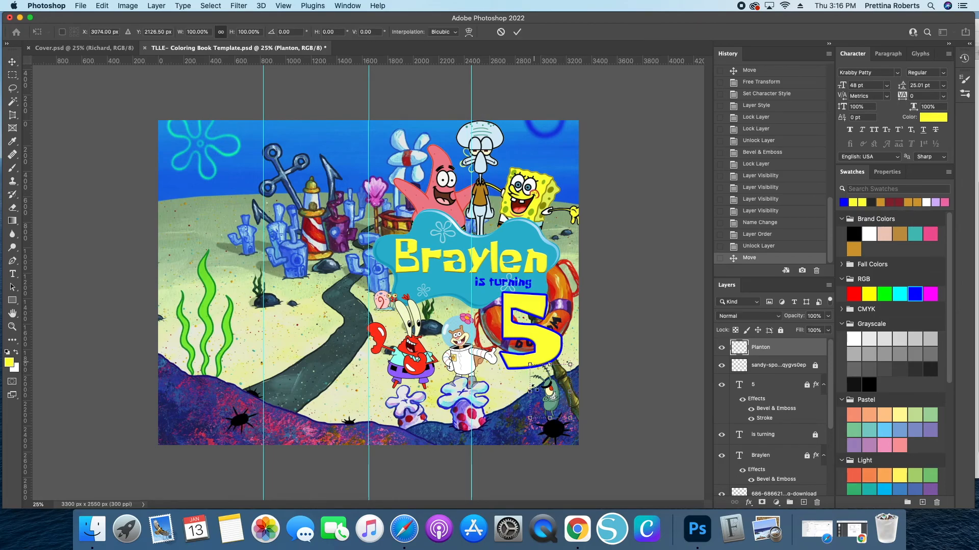
right_click(550, 396)
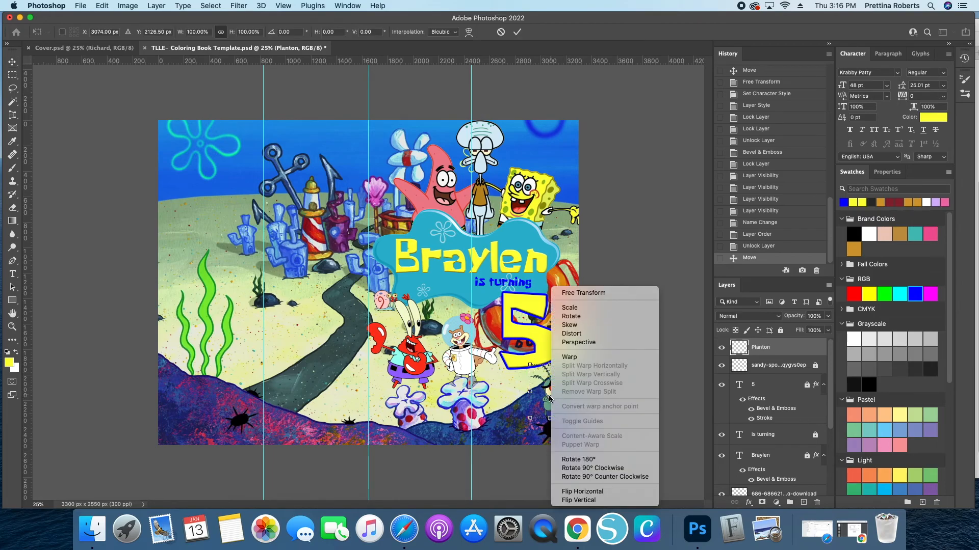
click(586, 496)
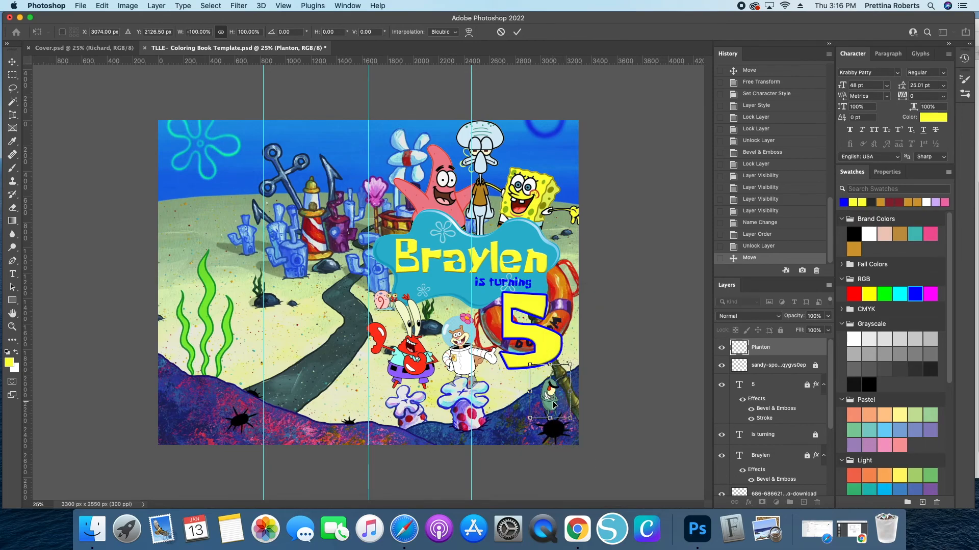
key(Return)
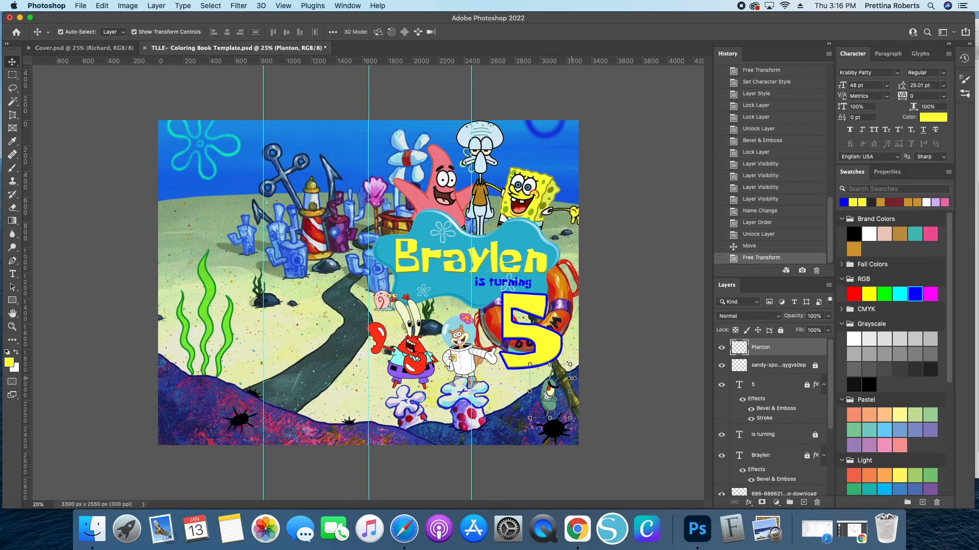
click(781, 331)
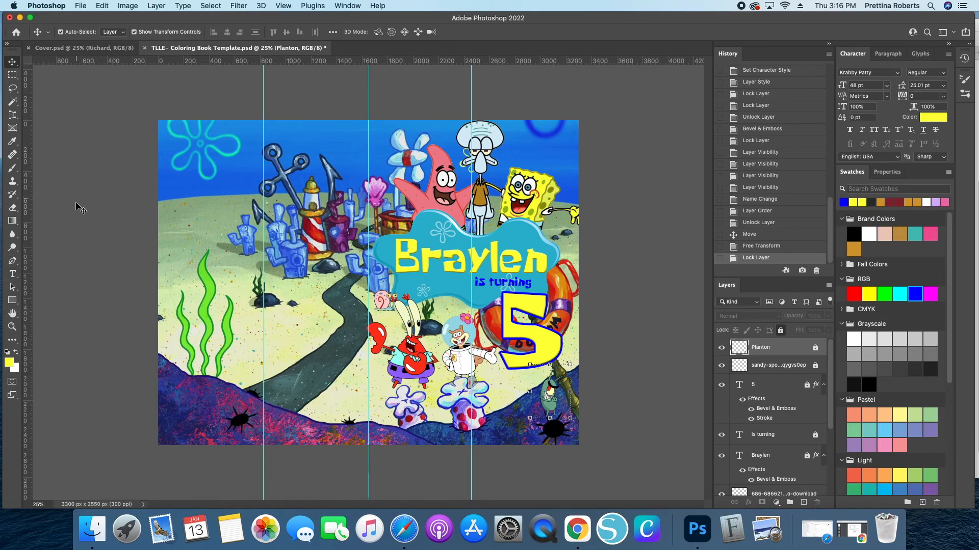
- Add a text layer reading 'Thank you' on the left side of the canvas
click(14, 275)
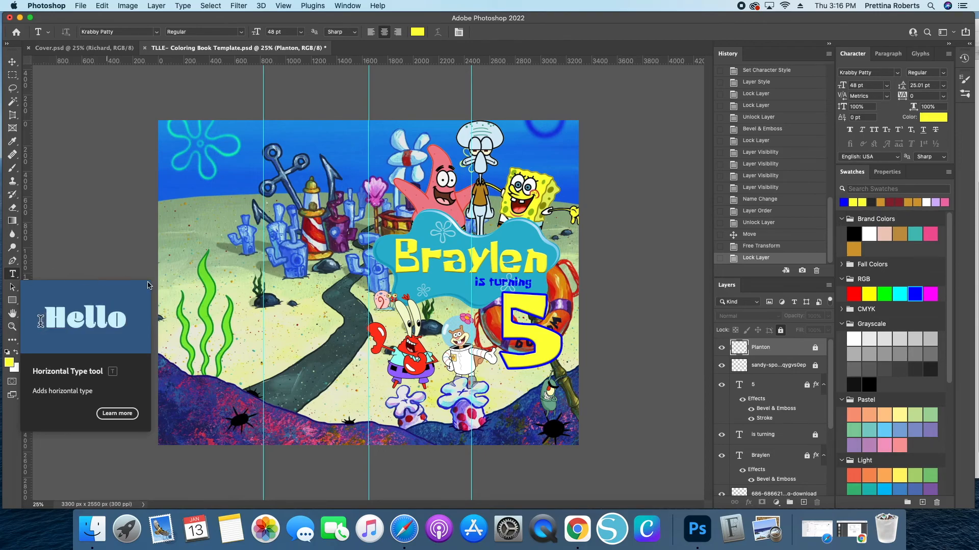
click(247, 320)
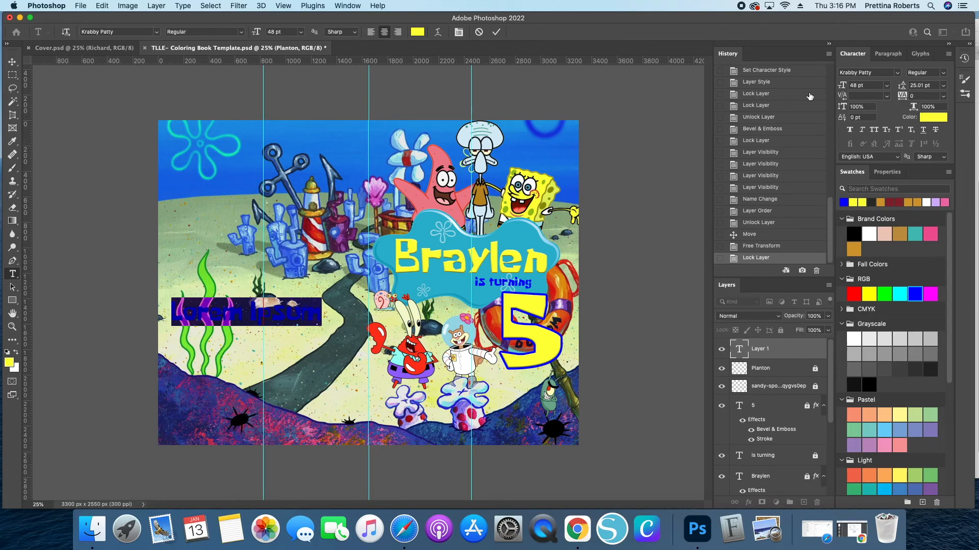
text(Thank you)
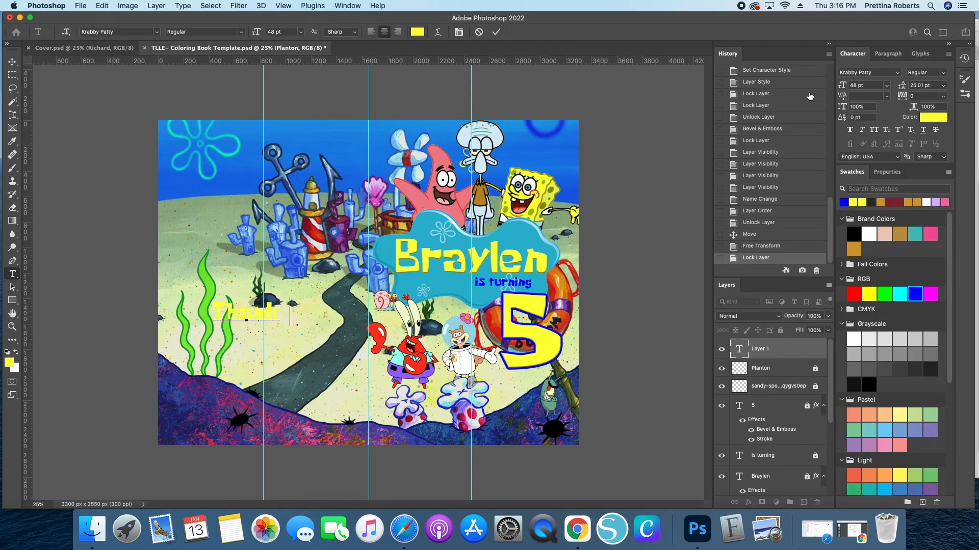
- Check the Cover document for reference, then extend the text to 'Thank you for / Sharing my / Special day / with me!' on four lines
click(77, 48)
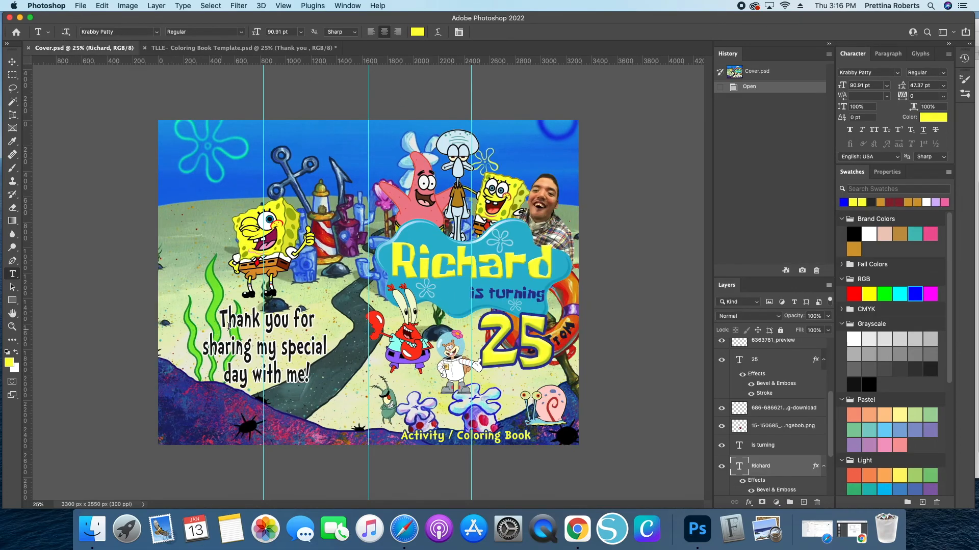
click(229, 48)
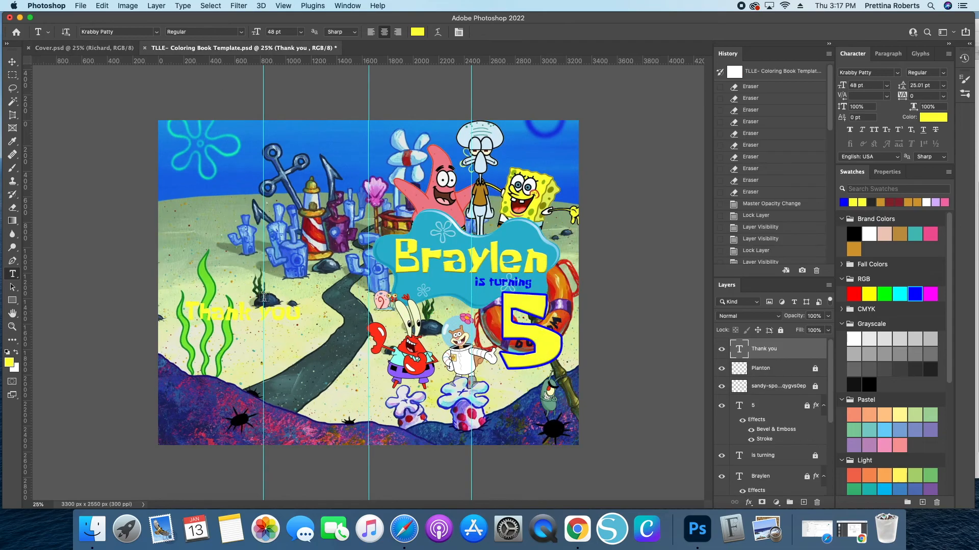
click(300, 313)
text(for)
key(Return)
text(Sharing my)
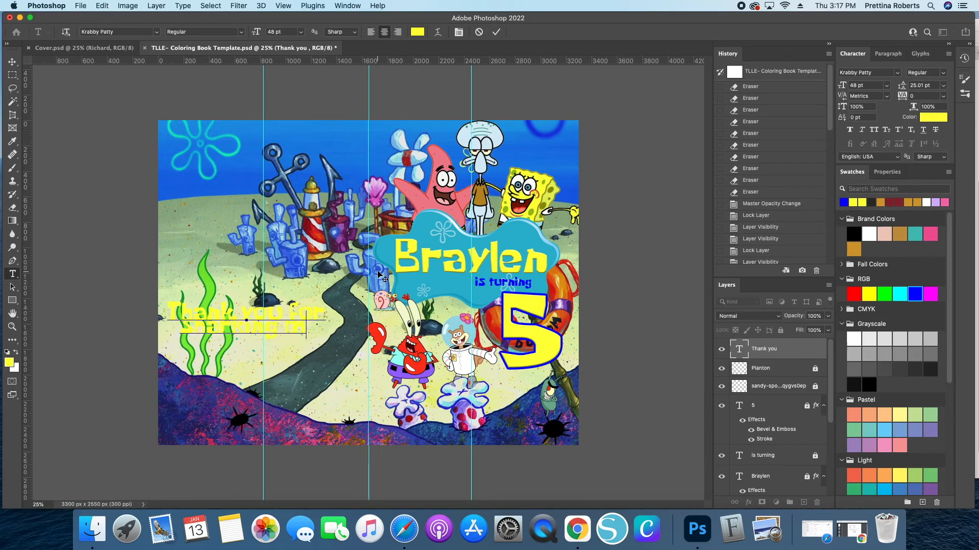
key(BackSpace)
key(BackSpace)
key(BackSpace)
key(BackSpace)
key(BackSpace)
key(BackSpace)
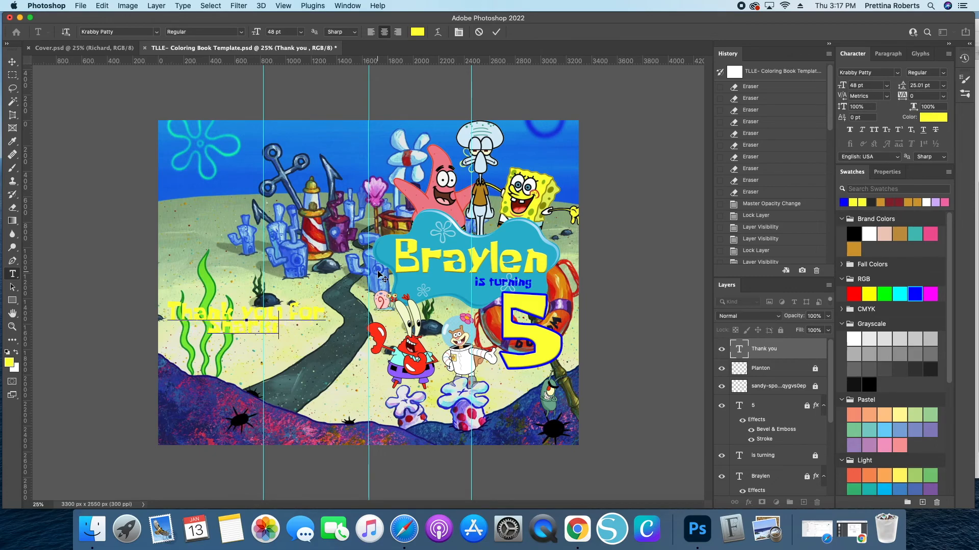
text(e)
key(BackSpace)
text(ing my)
key(Return)
text(spacel day)
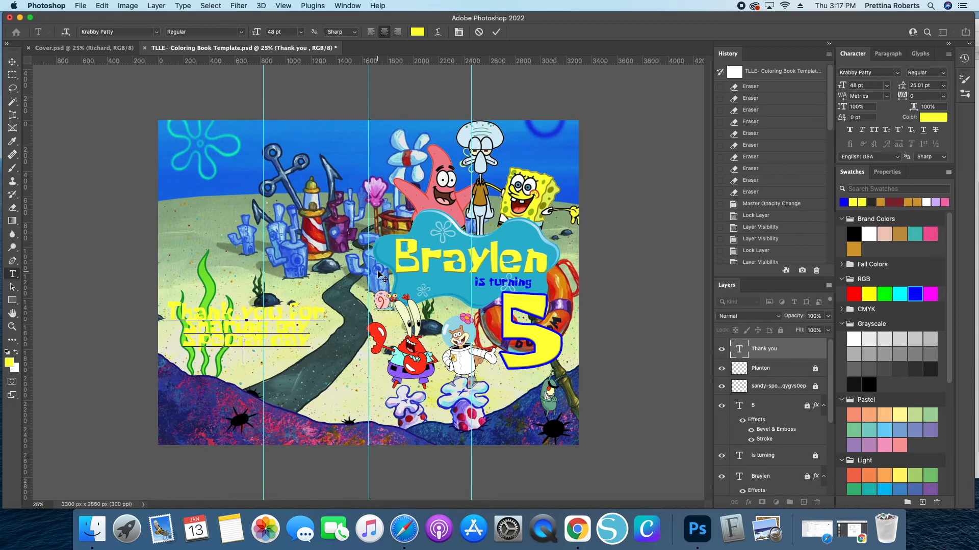
key(Return)
text(with me!)
click(496, 33)
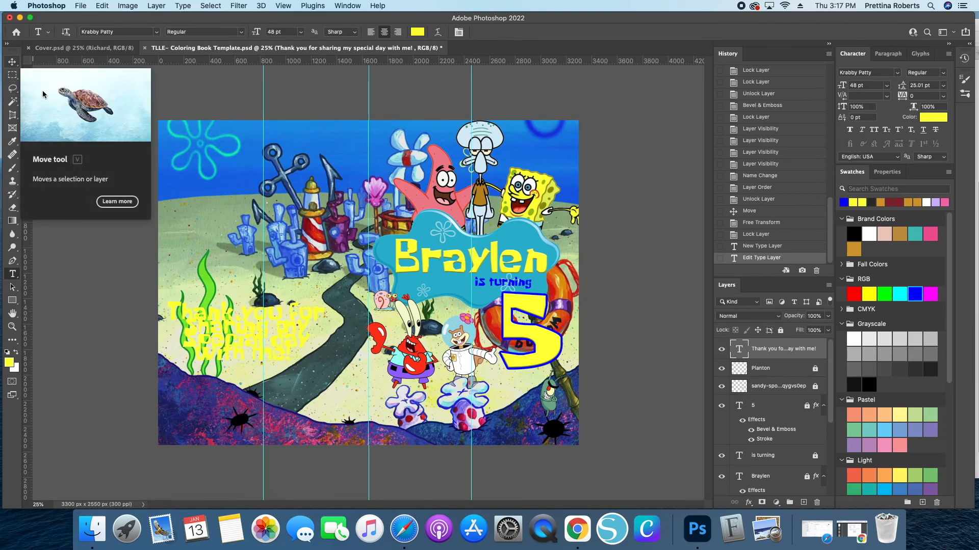
- Move the thank-you text block slightly up and right and colour it blue
click(11, 62)
drag(198, 329, 222, 305)
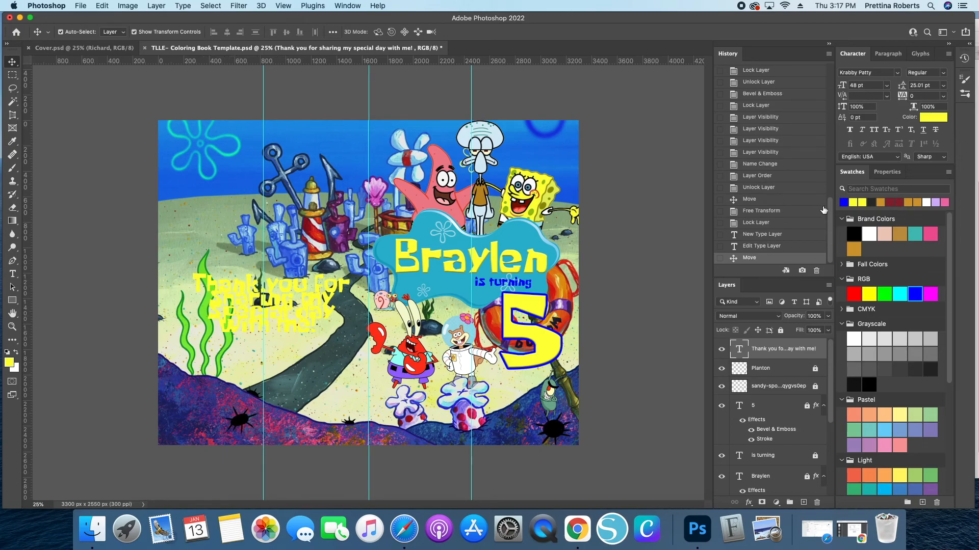
click(844, 202)
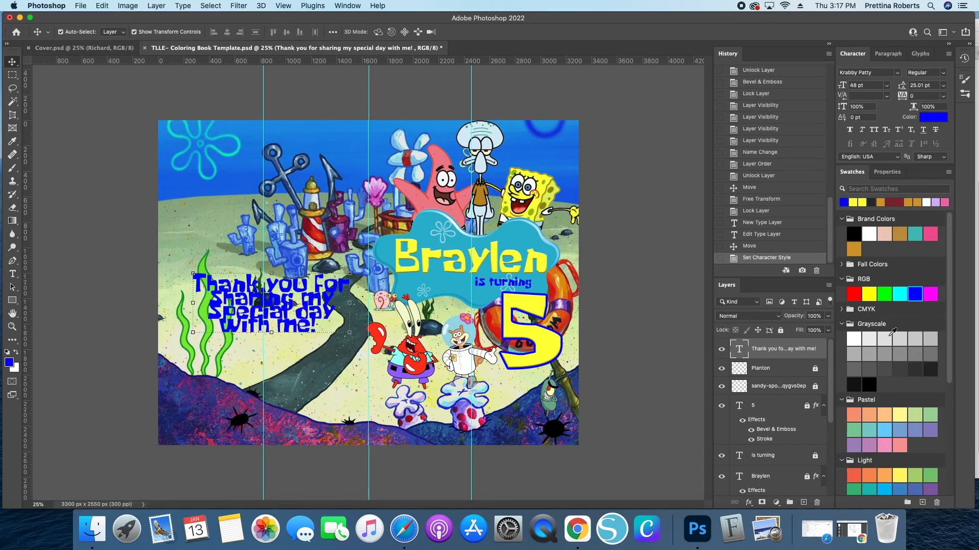
- Add a 16 px outside yellow stroke to the thank-you text layer
double_click(817, 349)
double_click(821, 360)
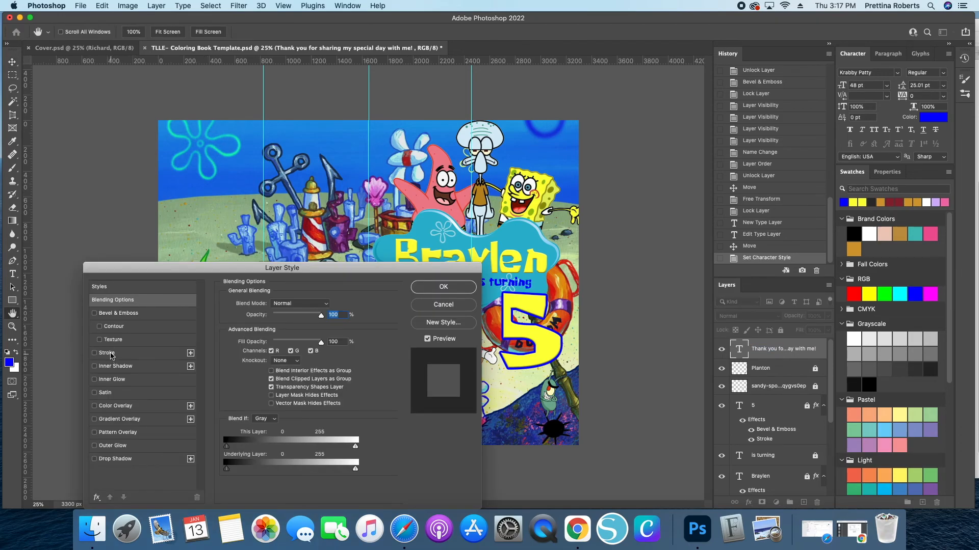
click(111, 353)
drag(220, 268, 480, 264)
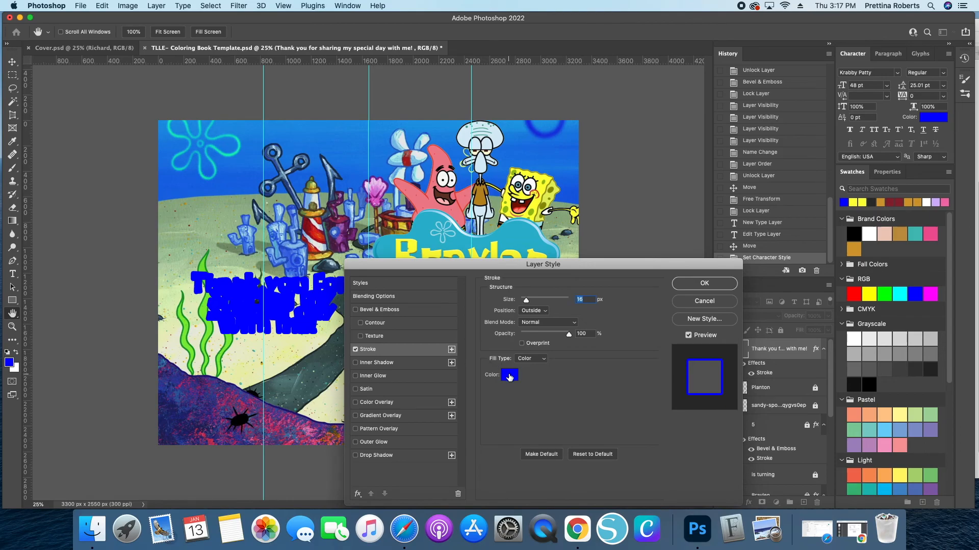
click(510, 376)
click(861, 202)
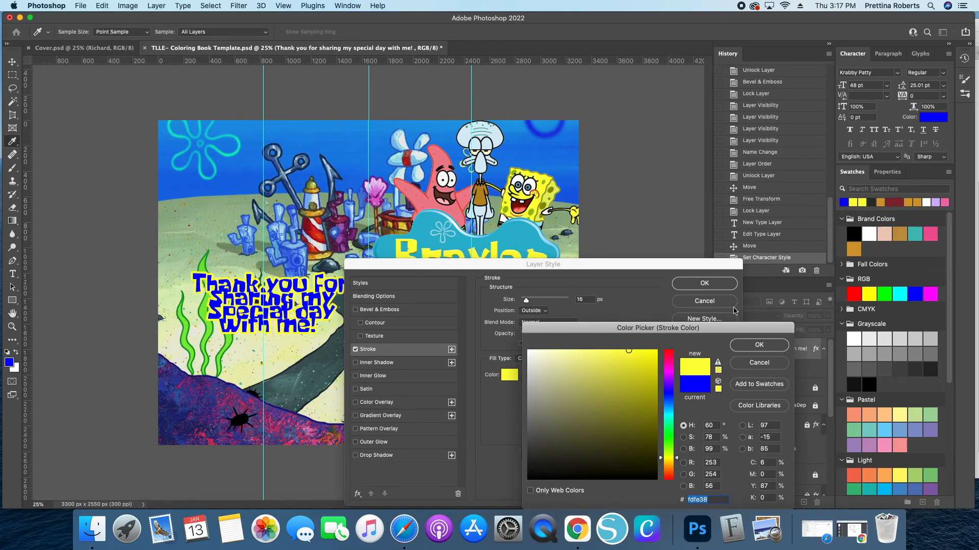
click(746, 345)
click(693, 288)
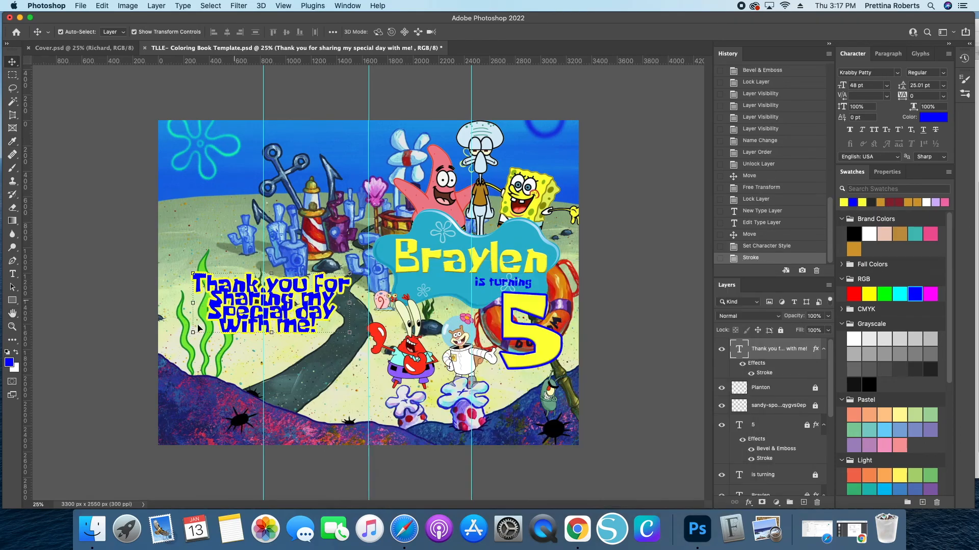
- Reposition the thank-you text block on the left of the canvas
mouse_move(241, 298)
mouse_down()
mouse_move(212, 297)
mouse_move(237, 298)
mouse_up()
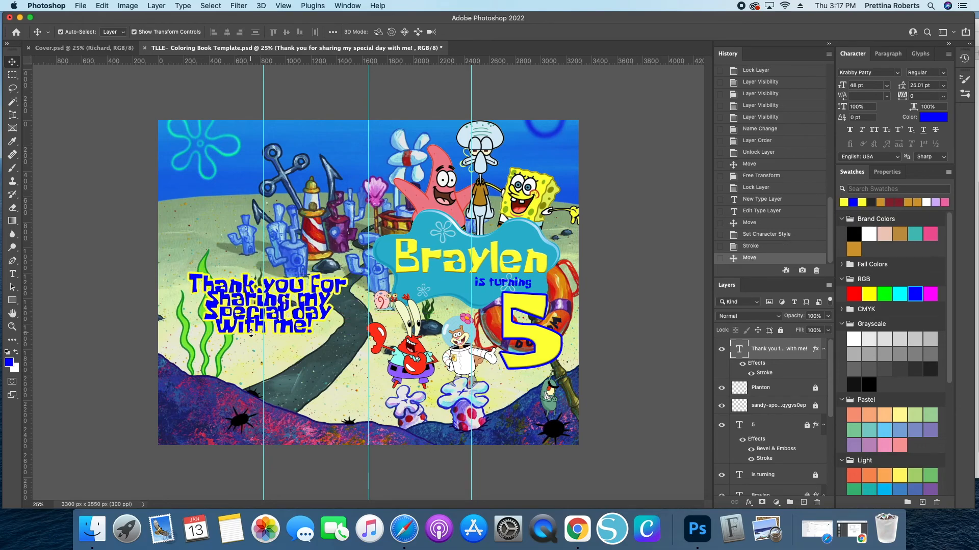
drag(254, 339, 242, 316)
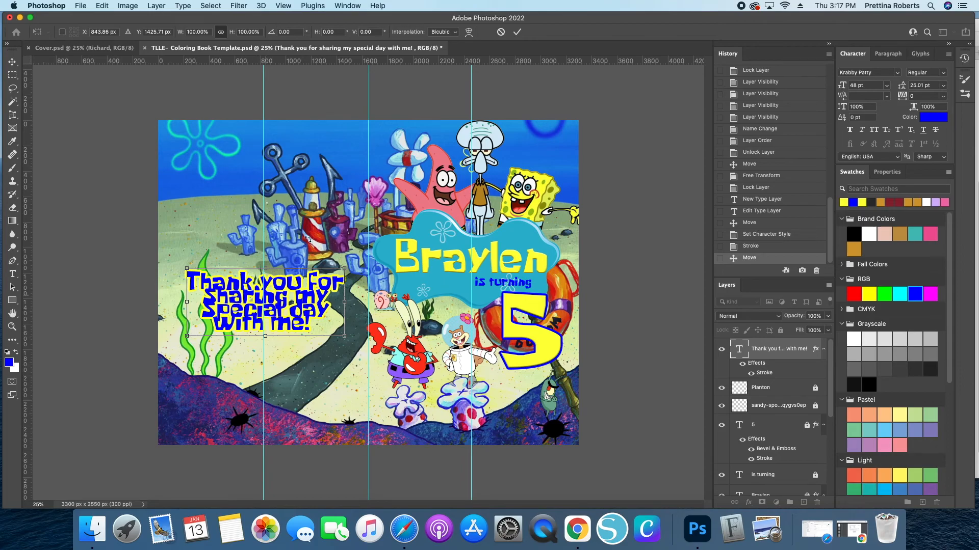
click(501, 32)
drag(227, 312, 222, 308)
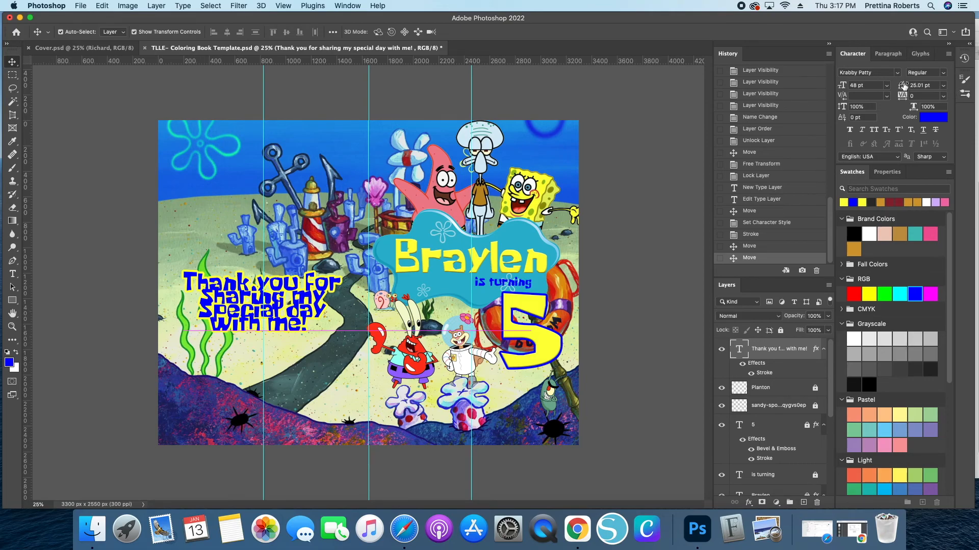
- Try several leading values and set the thank-you text's leading to 48 pt
click(946, 86)
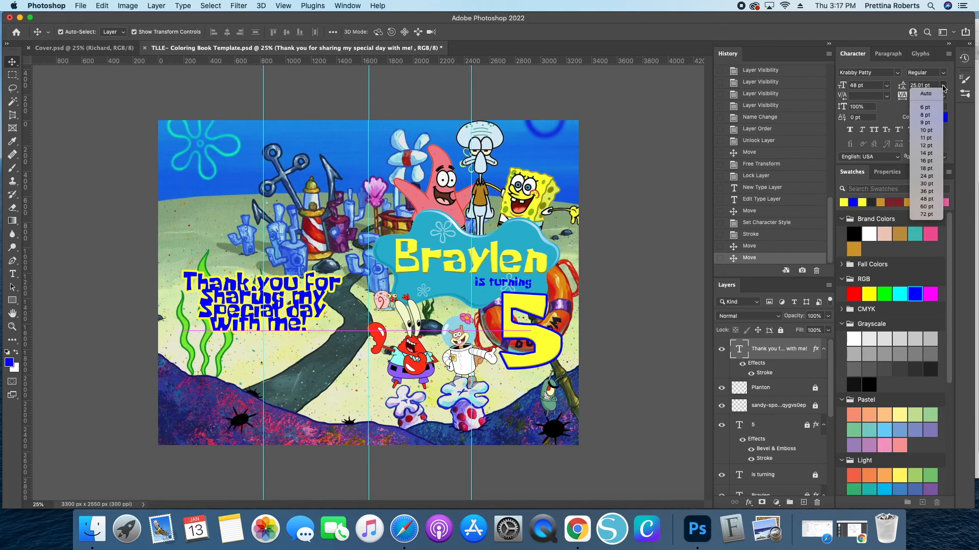
click(926, 94)
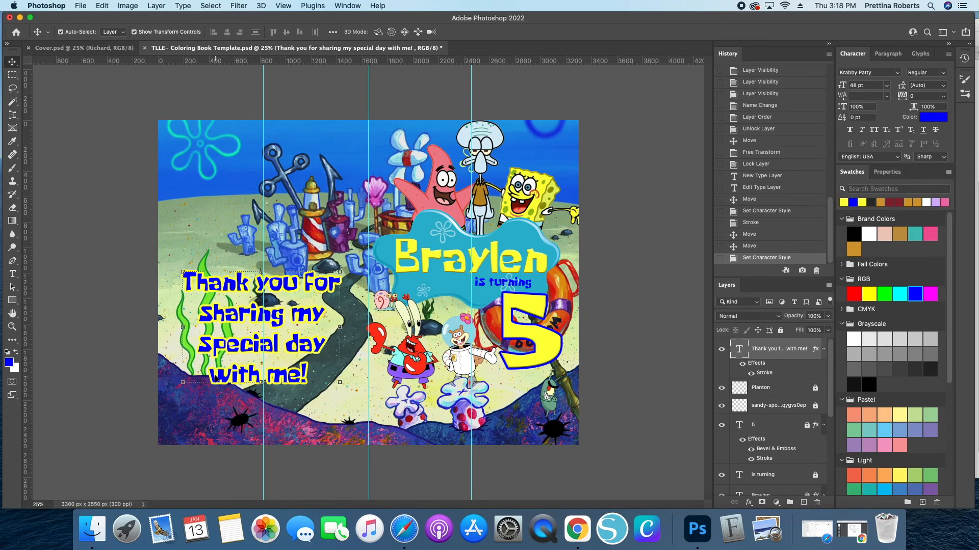
click(944, 88)
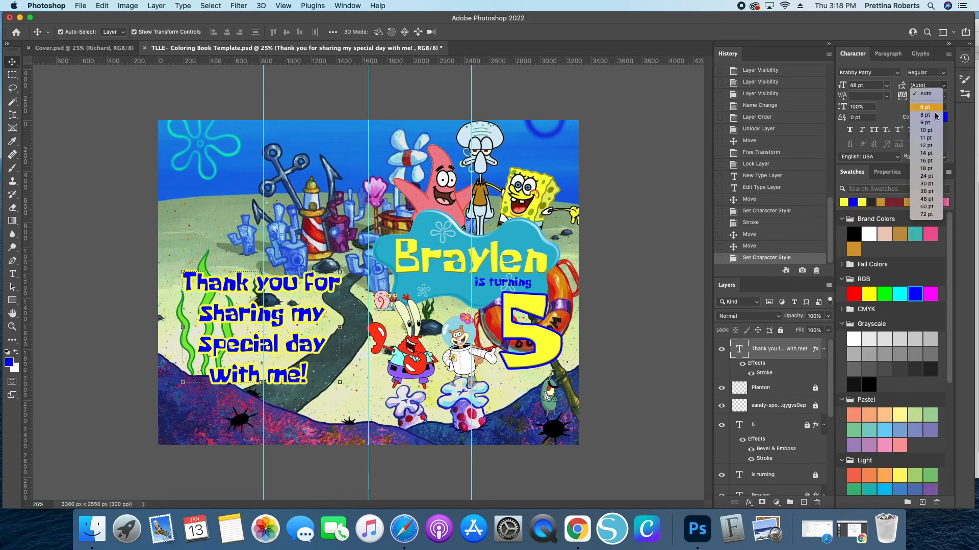
click(926, 169)
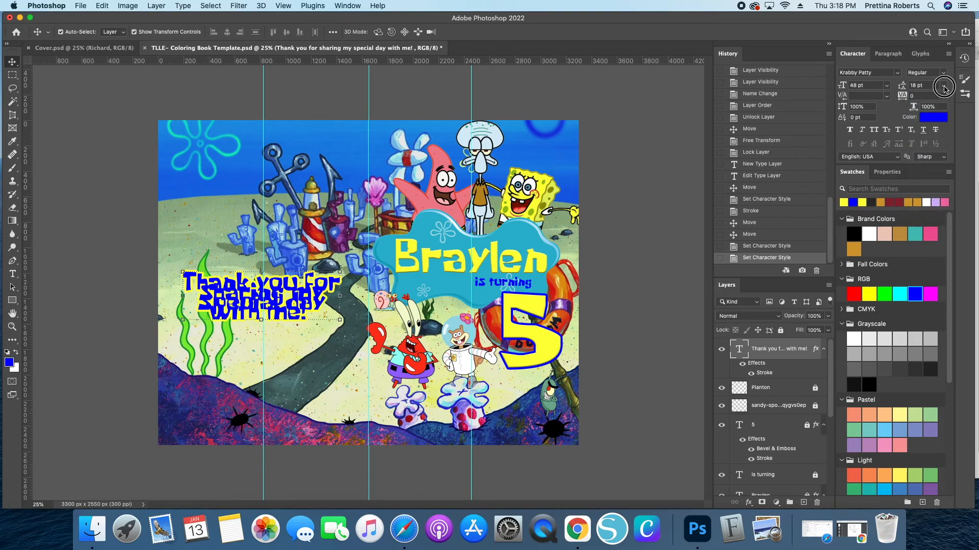
click(944, 88)
click(922, 212)
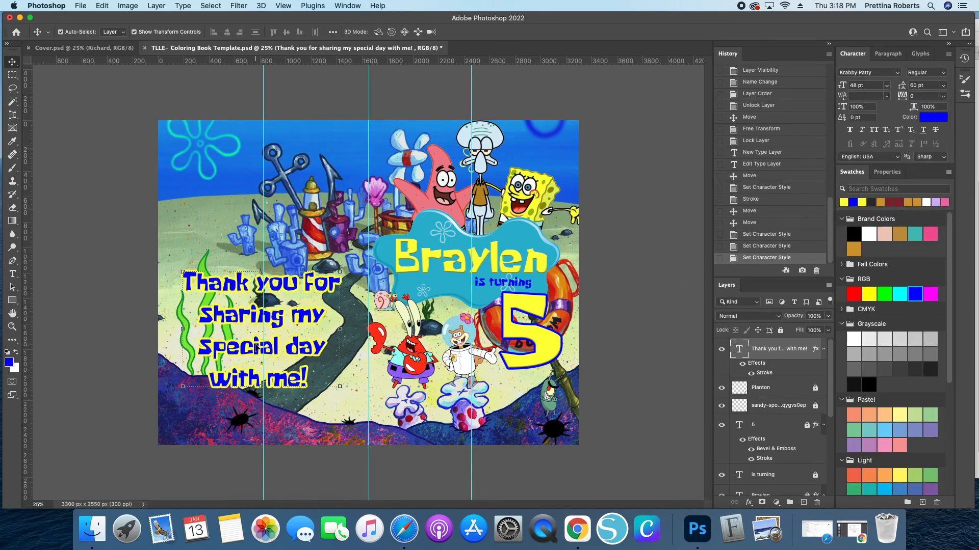
click(944, 86)
click(926, 192)
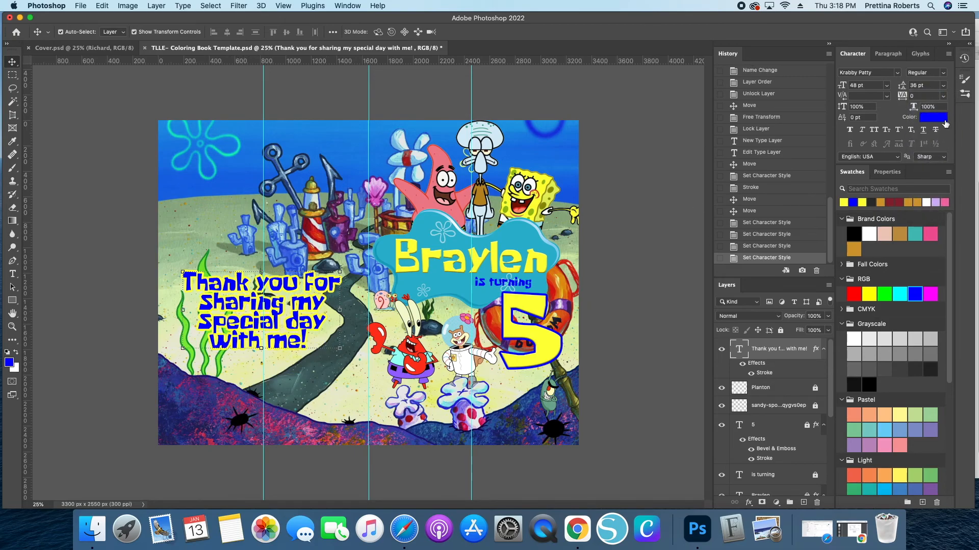
click(943, 85)
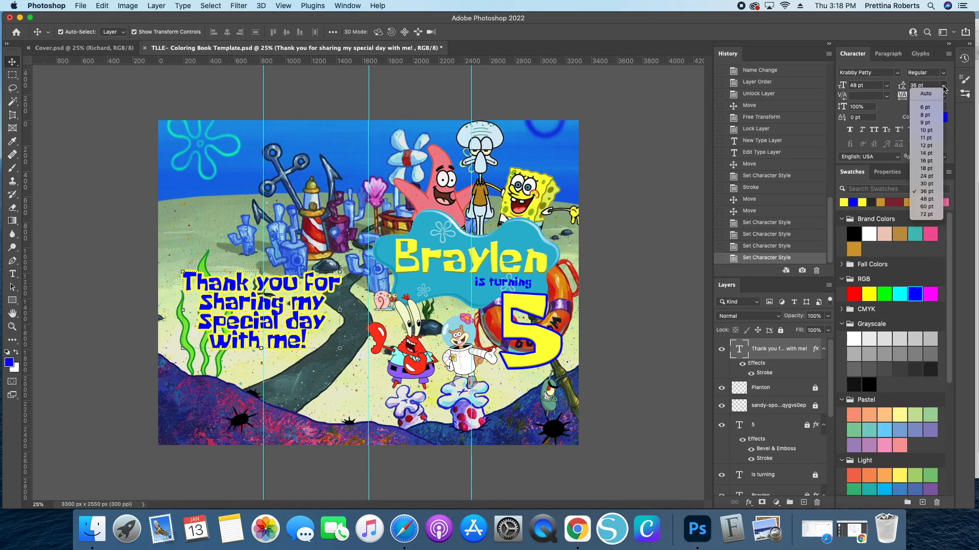
click(927, 198)
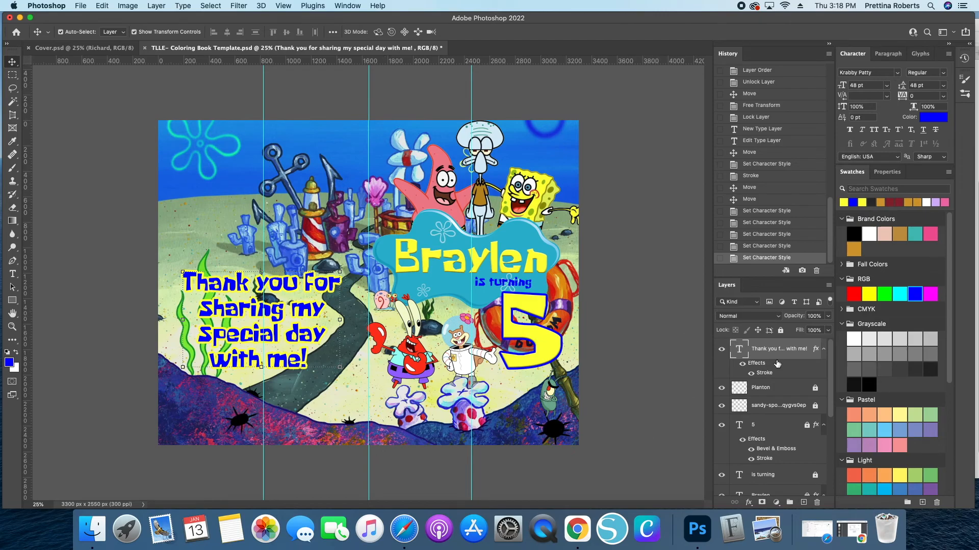
- Recolour the thank-you text yellow and change its stroke colour to blue
click(844, 202)
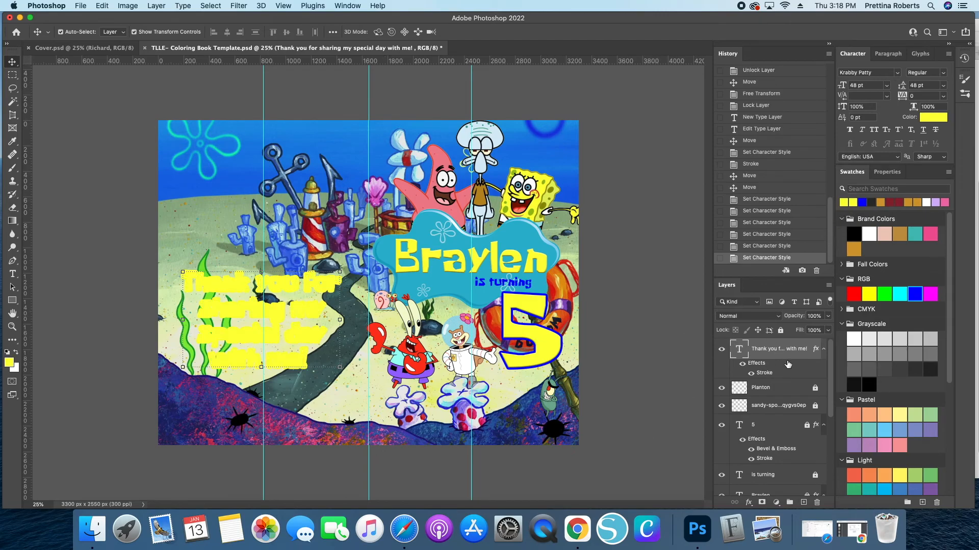
double_click(787, 363)
click(397, 351)
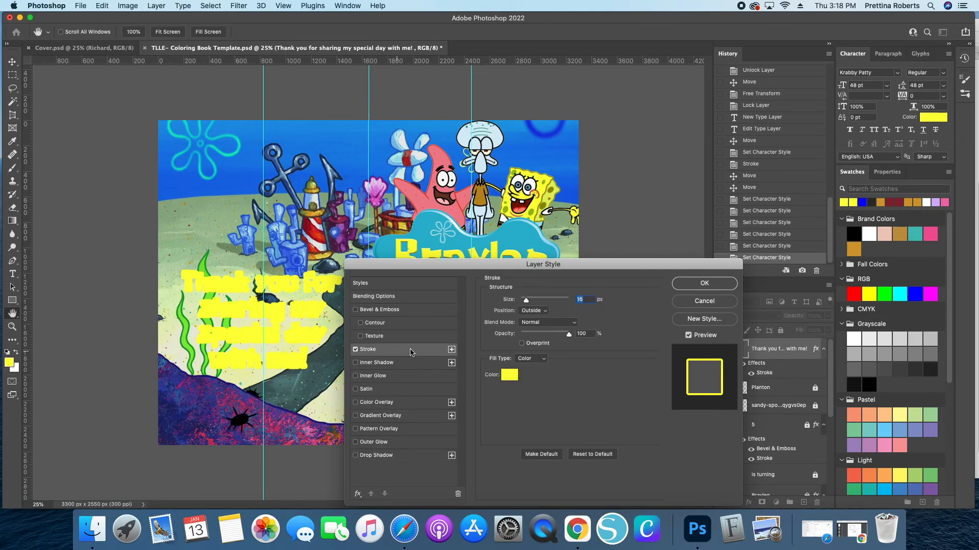
click(508, 375)
click(862, 201)
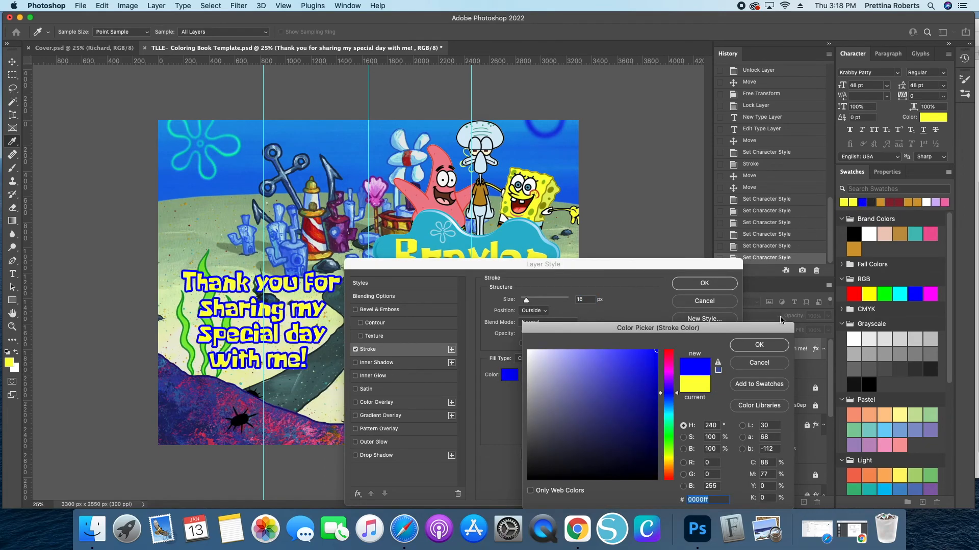
click(759, 344)
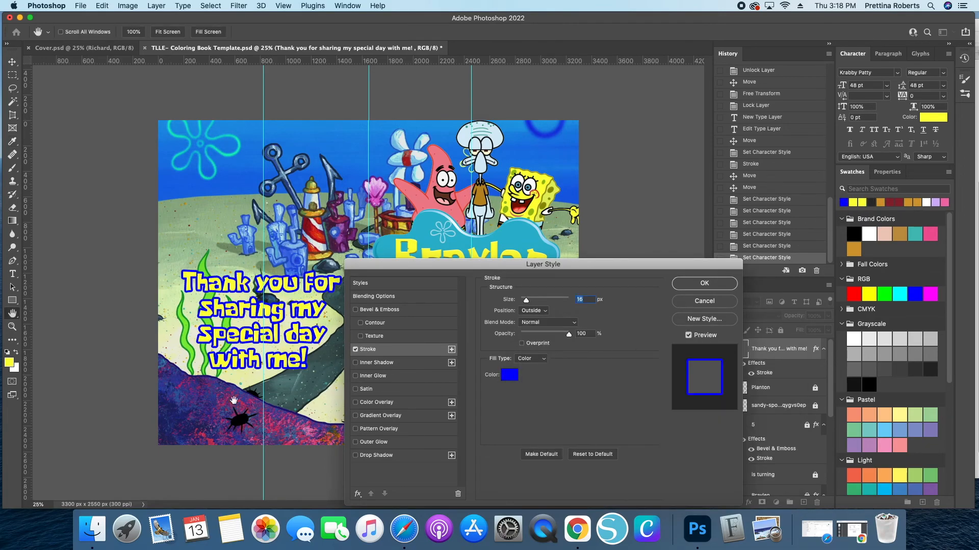
click(706, 285)
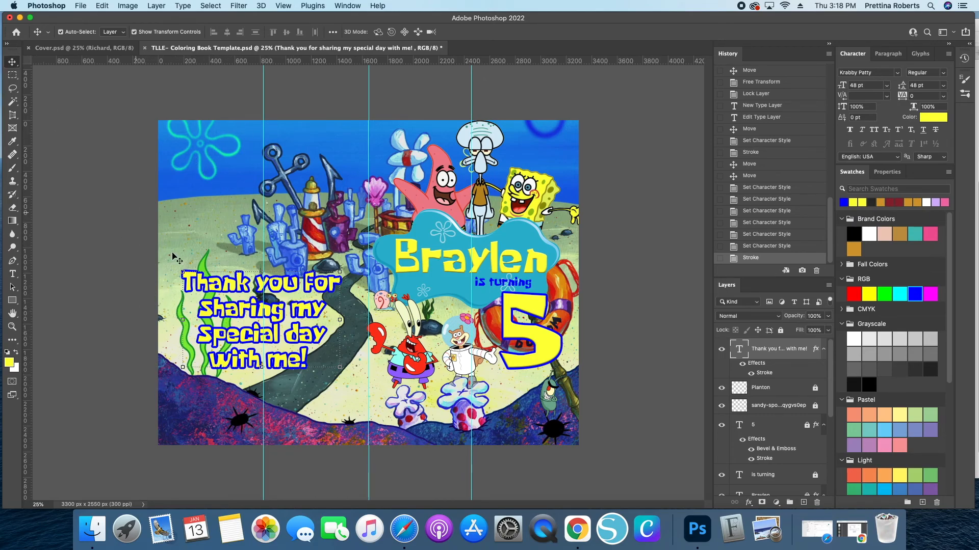
- Move the thank-you text slightly down and lock its layer
drag(215, 311, 222, 338)
click(780, 330)
- Show the thumbs-up SpongeBob clip-art layer and move it to the top of the layer stack
scroll(780, 431, down, 6)
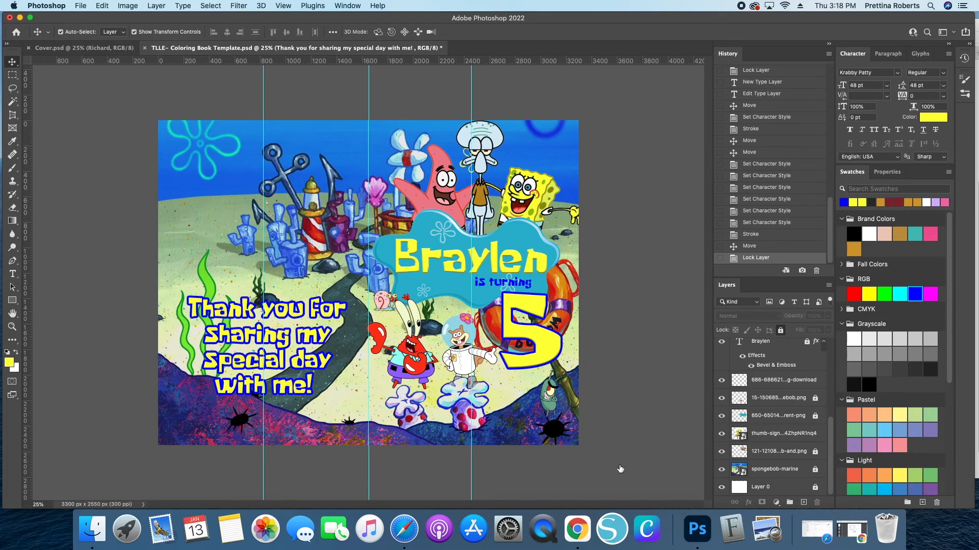
click(721, 433)
drag(780, 438, 778, 341)
- Rasterize the thumbs-up SpongeBob clip art and remove its white background with the Magic Eraser Tool
drag(12, 208, 13, 209)
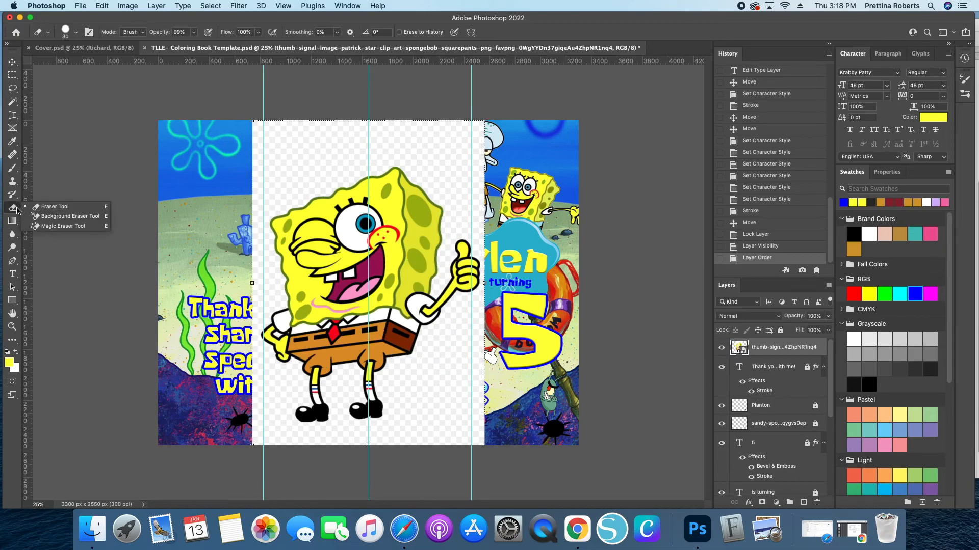
click(39, 227)
click(308, 158)
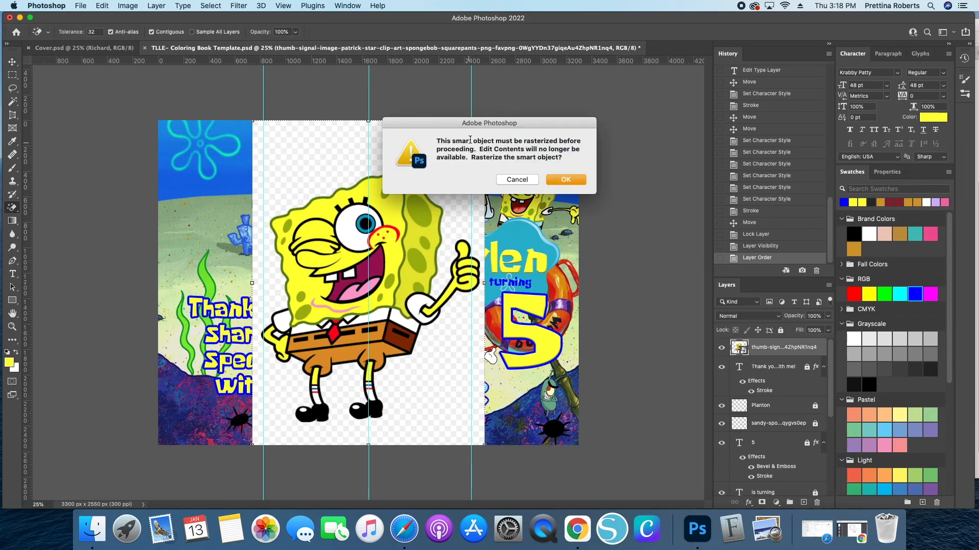
click(566, 179)
click(303, 388)
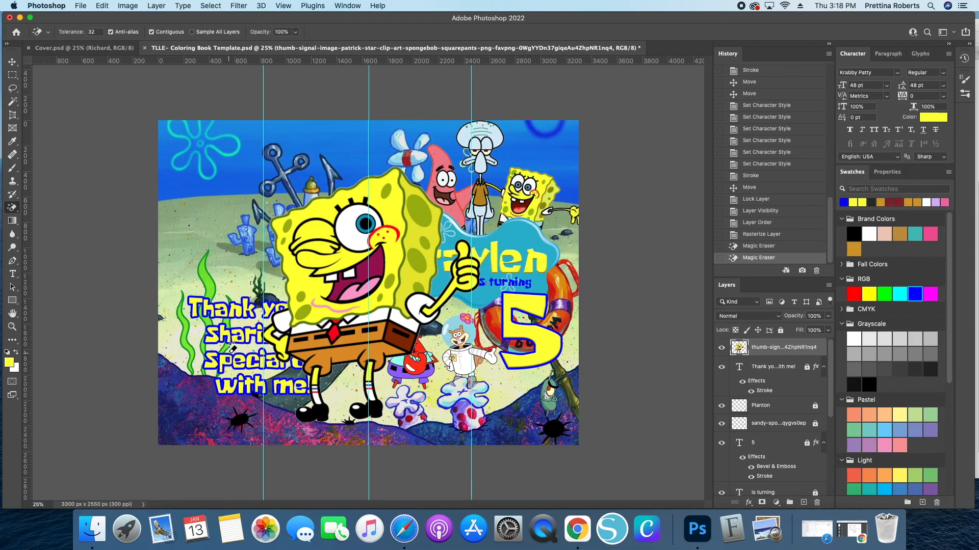
- Finish erasing the clip art's white background, then scale the thumbs-up SpongeBob down and place it above the thank-you text
click(277, 335)
click(277, 335)
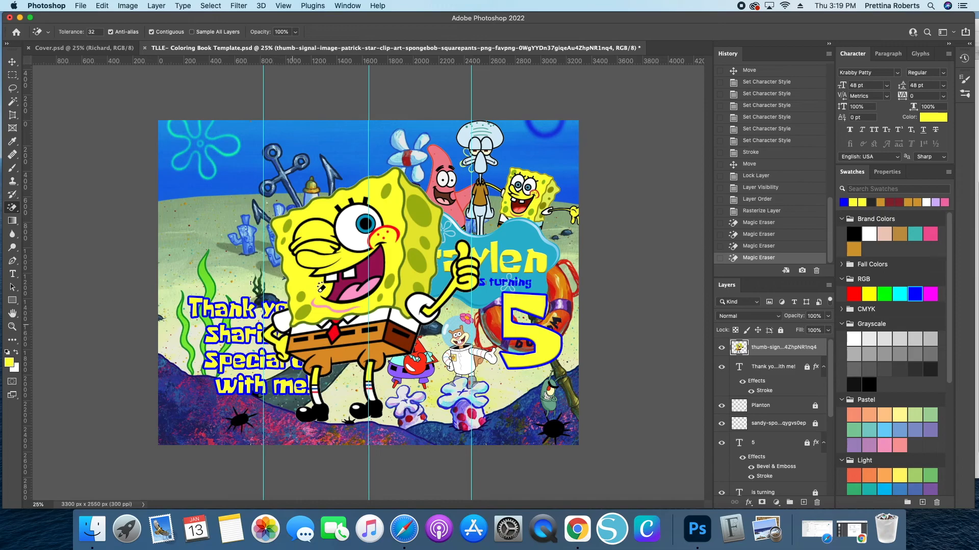
key(v)
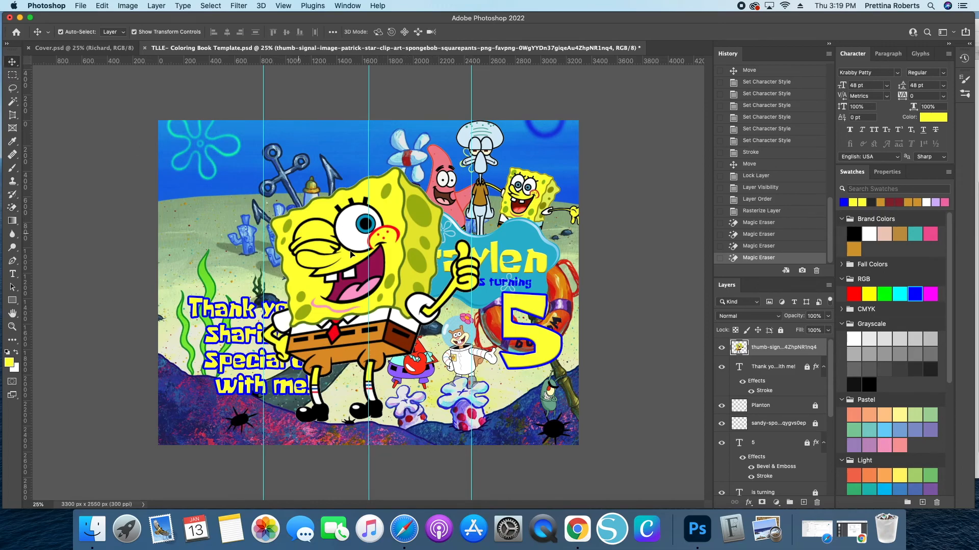
key(super+t)
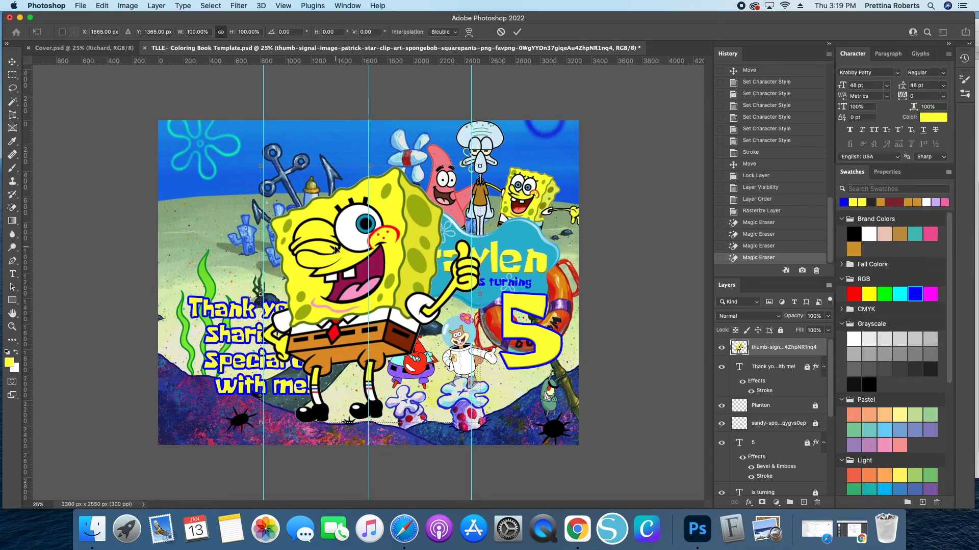
drag(370, 423, 369, 306)
drag(362, 261, 270, 243)
key(Return)
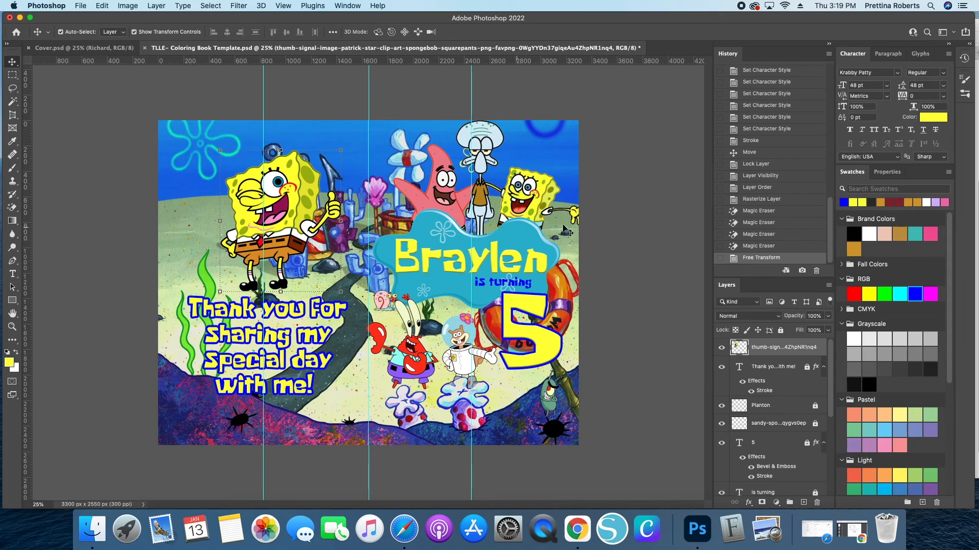
click(604, 232)
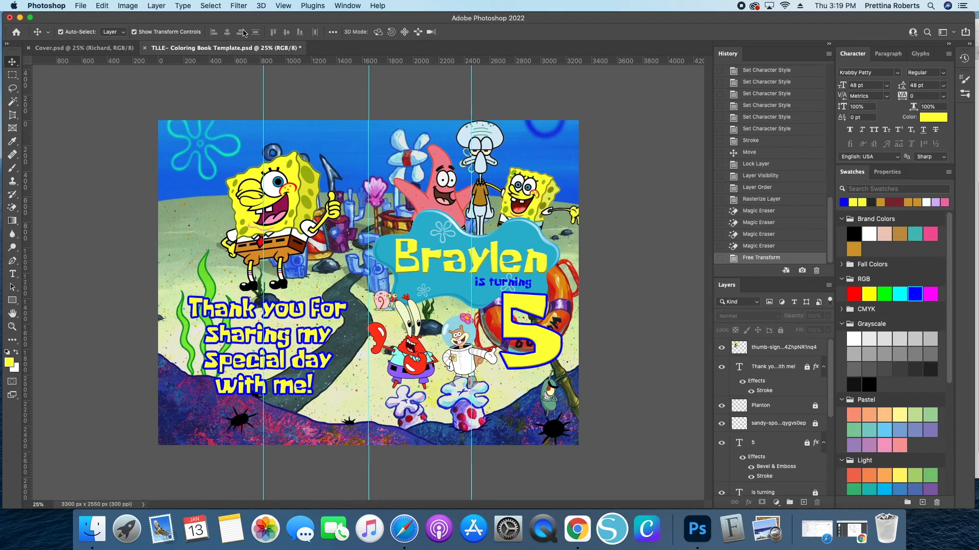
drag(297, 244, 299, 245)
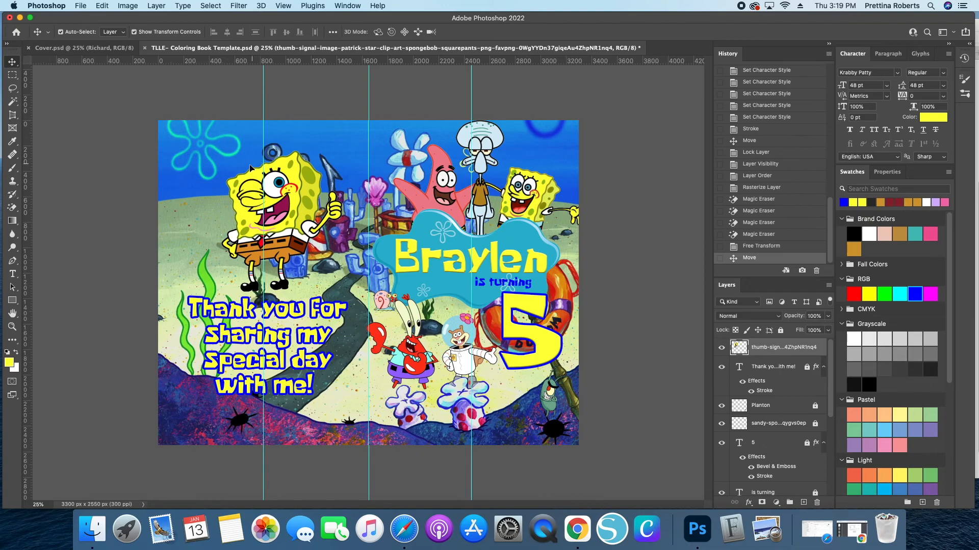
click(84, 7)
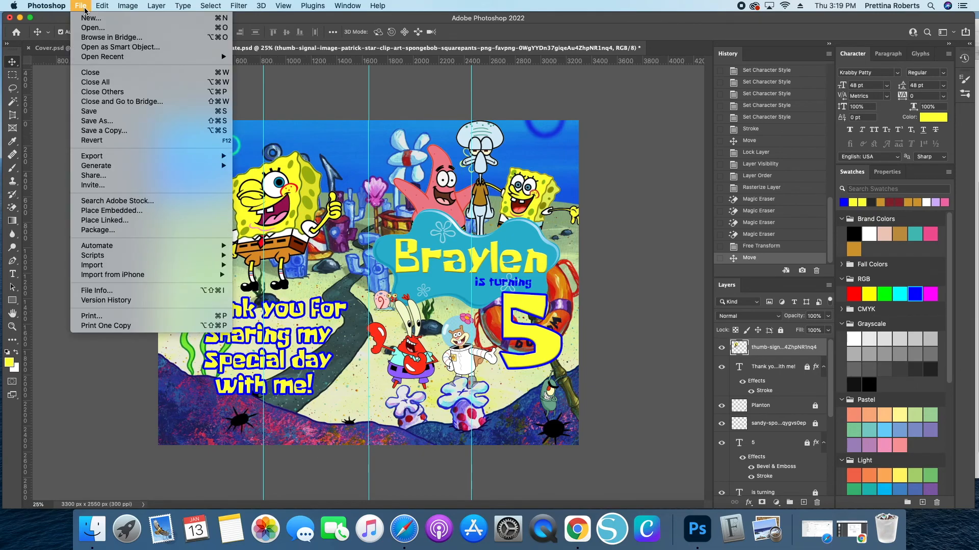
click(93, 122)
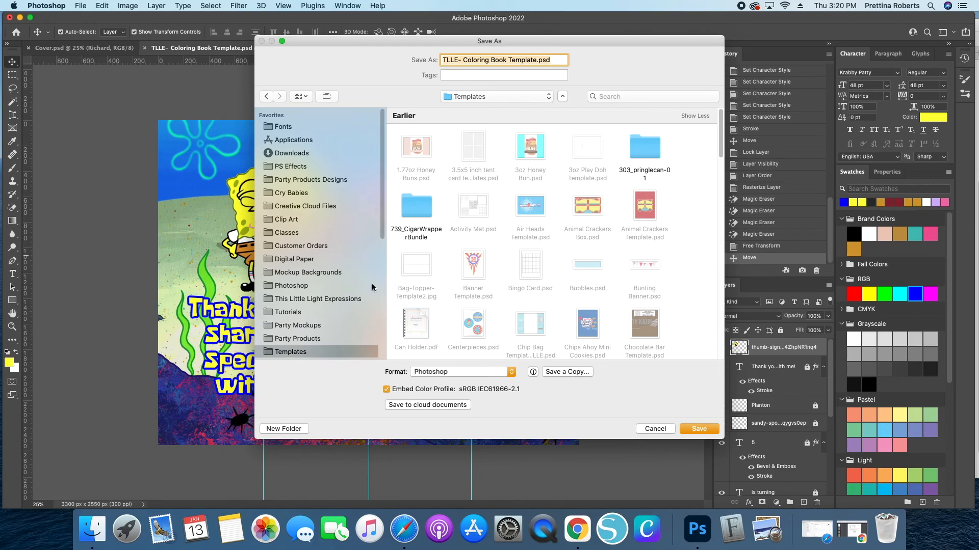
click(290, 338)
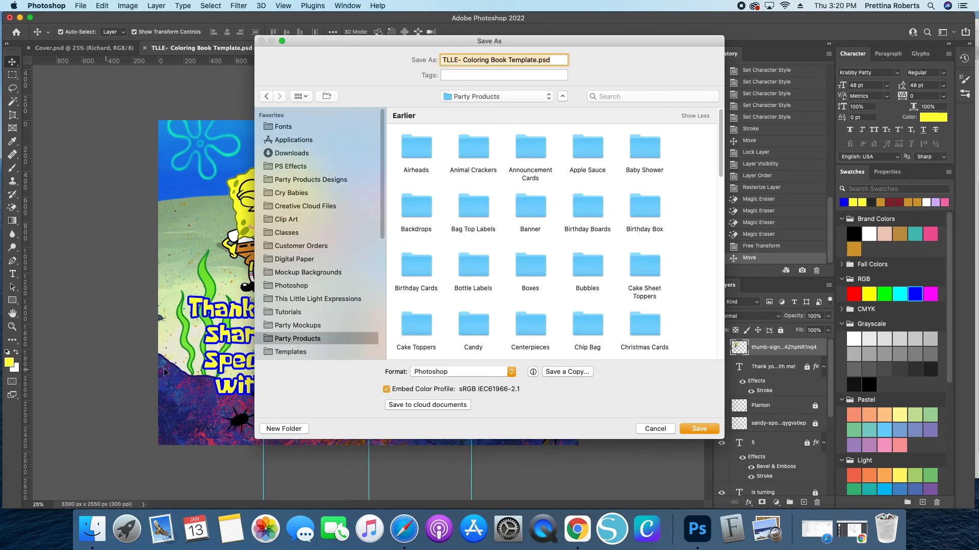
scroll(544, 194, down, 4)
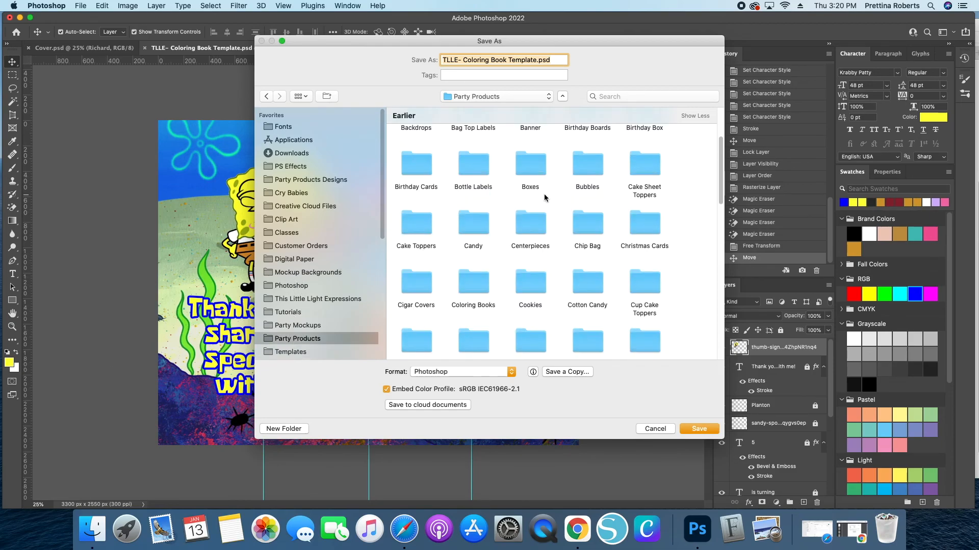
double_click(475, 273)
scroll(539, 222, down, 3)
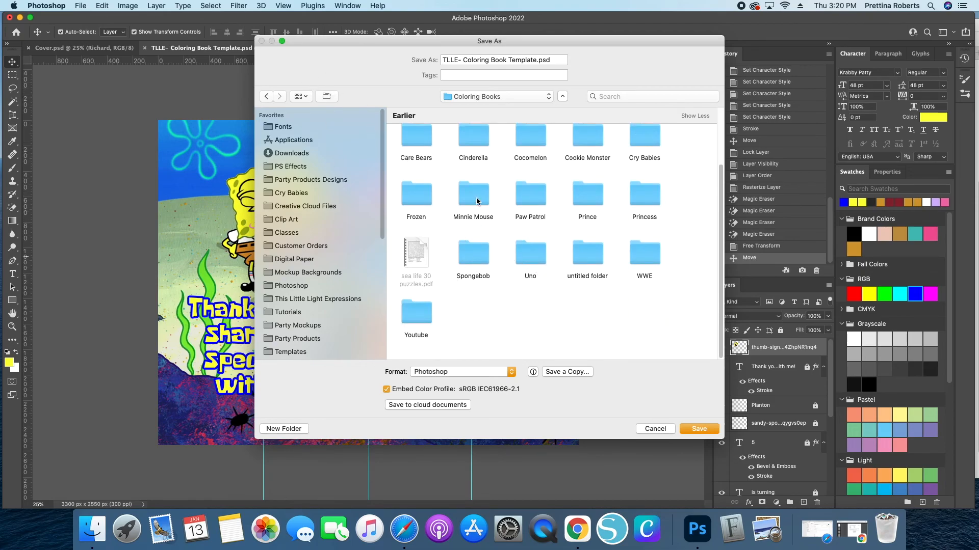
scroll(528, 194, up, 1)
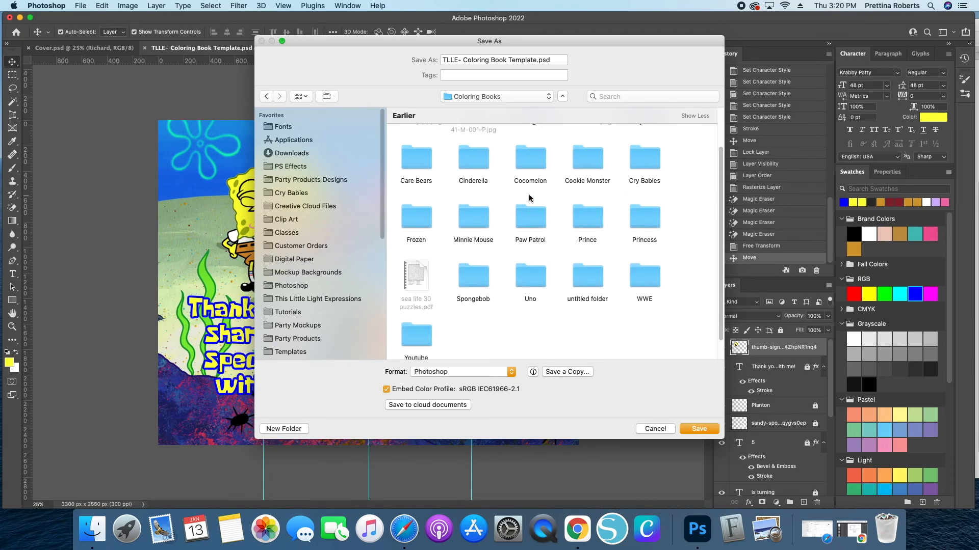
double_click(473, 281)
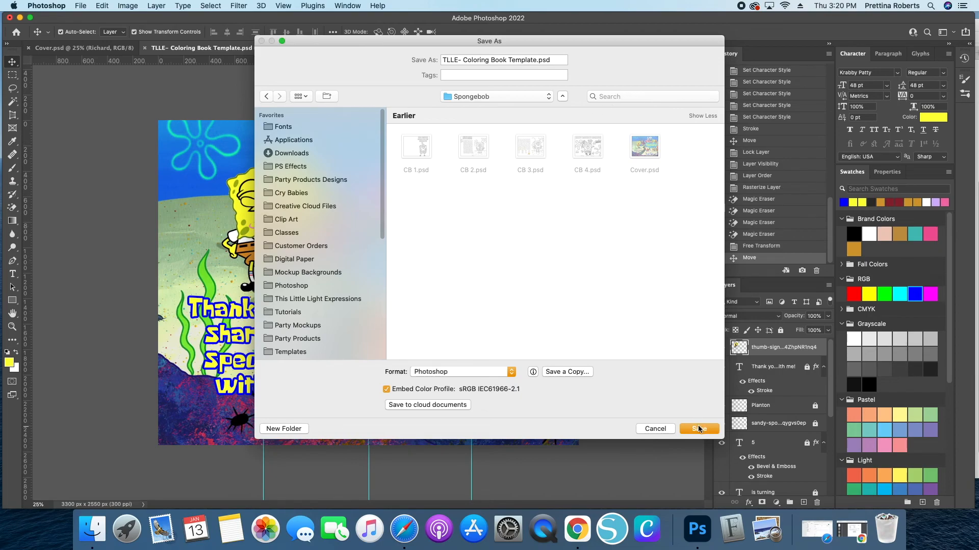
click(662, 429)
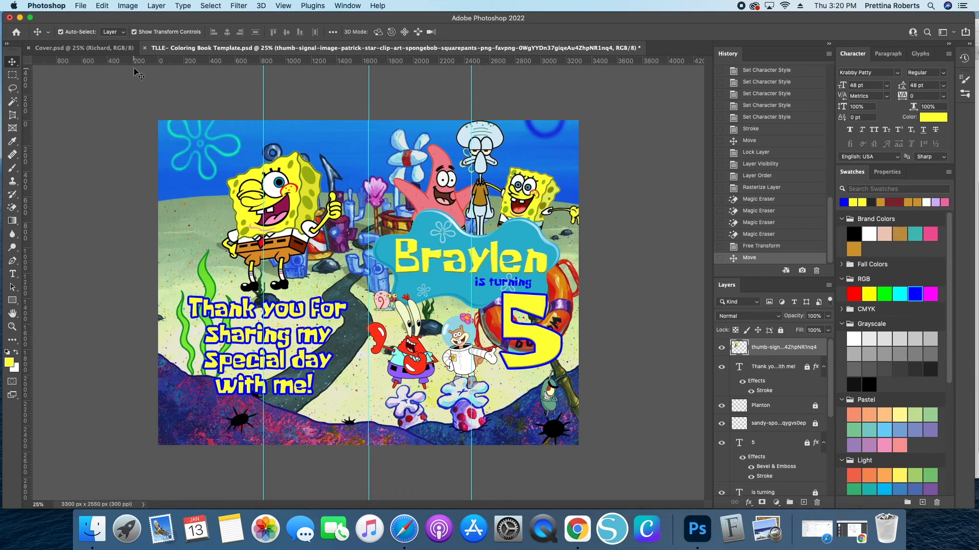
- Save the document as TLLE- Coloring Book Template.psd in the Party Products > Coloring Books > Spongebob folder
click(104, 109)
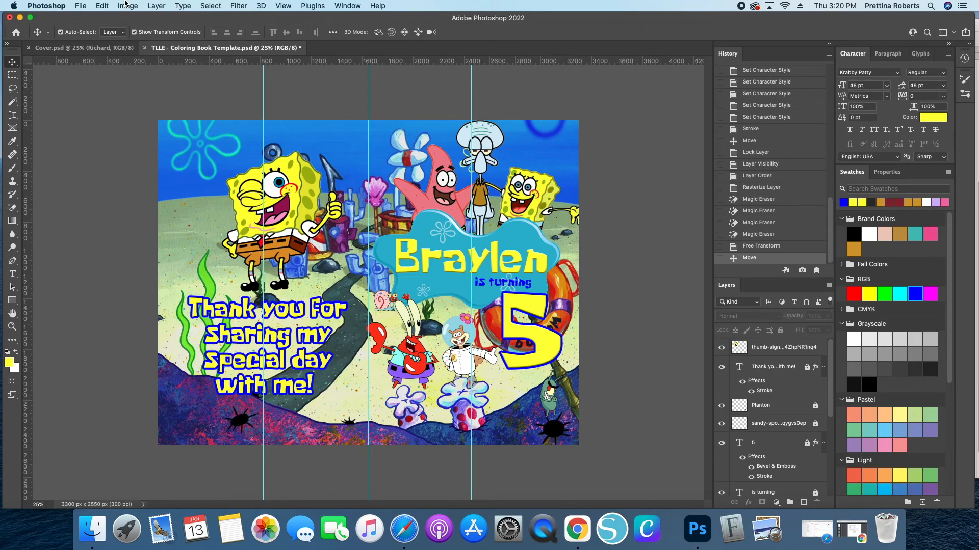
click(80, 6)
click(93, 123)
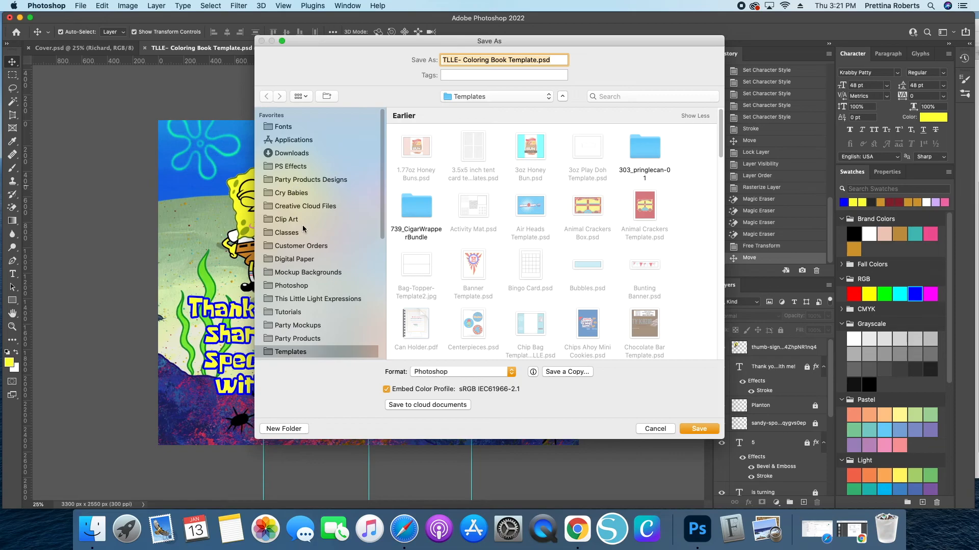
click(300, 339)
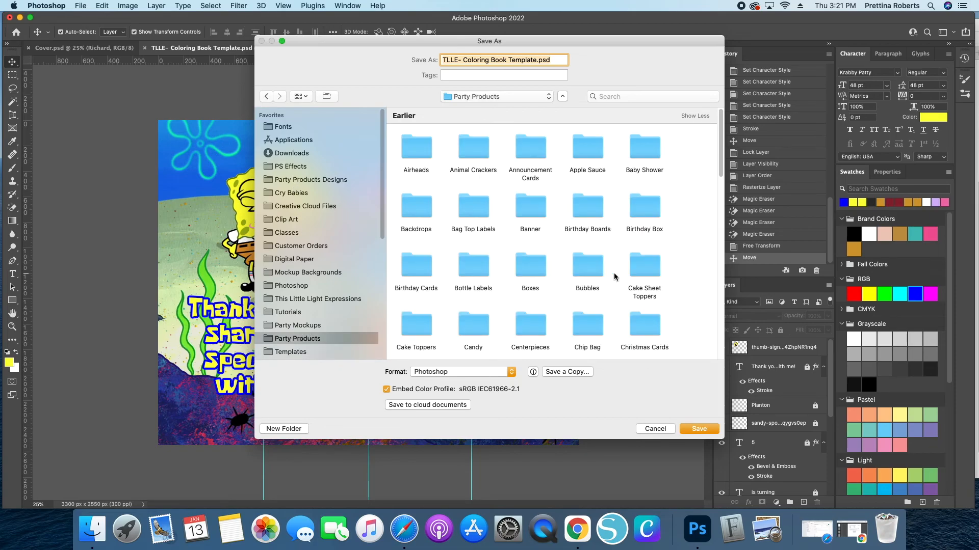
scroll(546, 301, down, 1)
scroll(547, 301, down, 3)
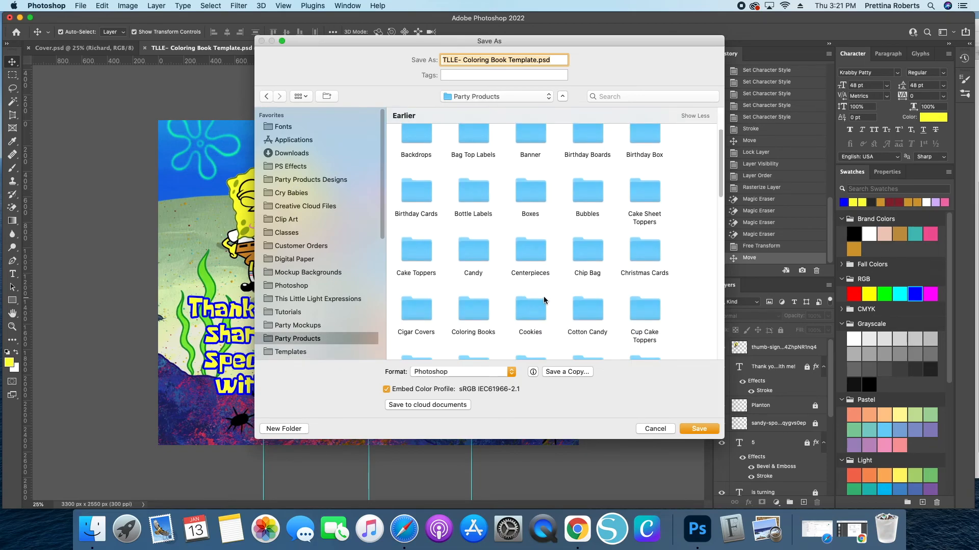
scroll(545, 301, down, 1)
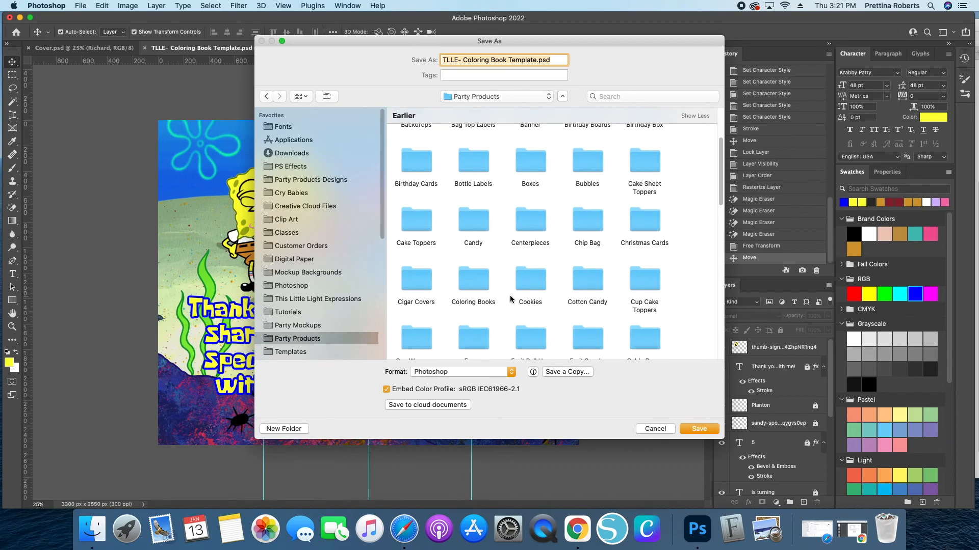
scroll(619, 300, down, 4)
scroll(561, 305, down, 10)
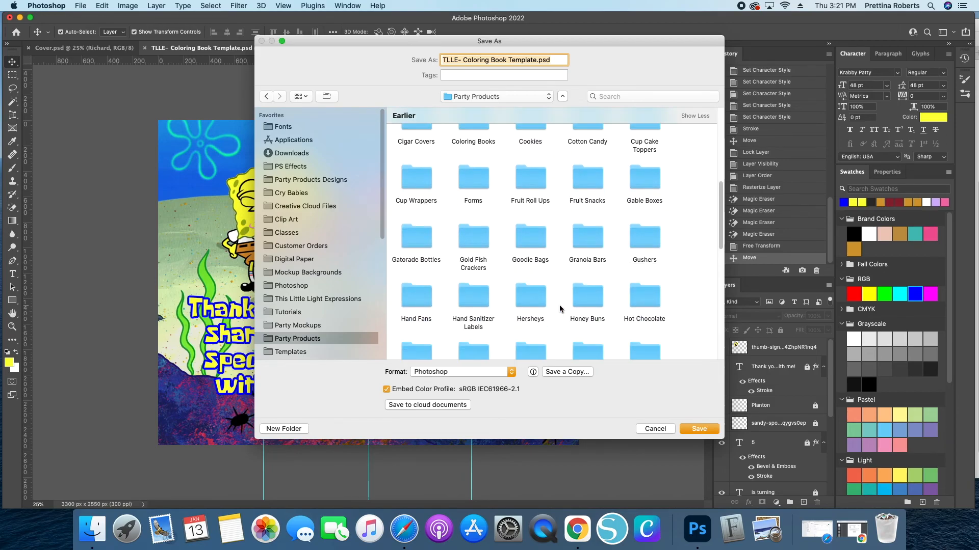
scroll(540, 285, down, 5)
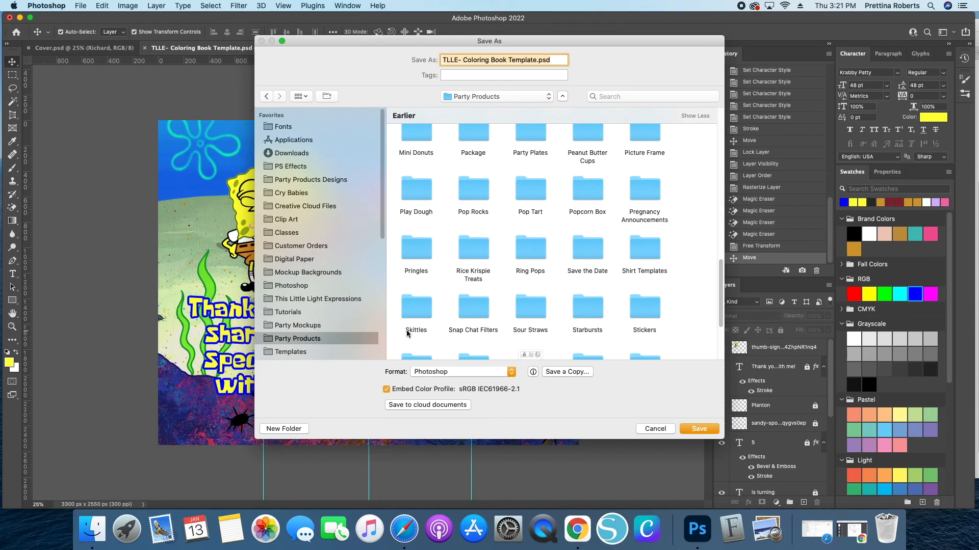
scroll(510, 254, up, 15)
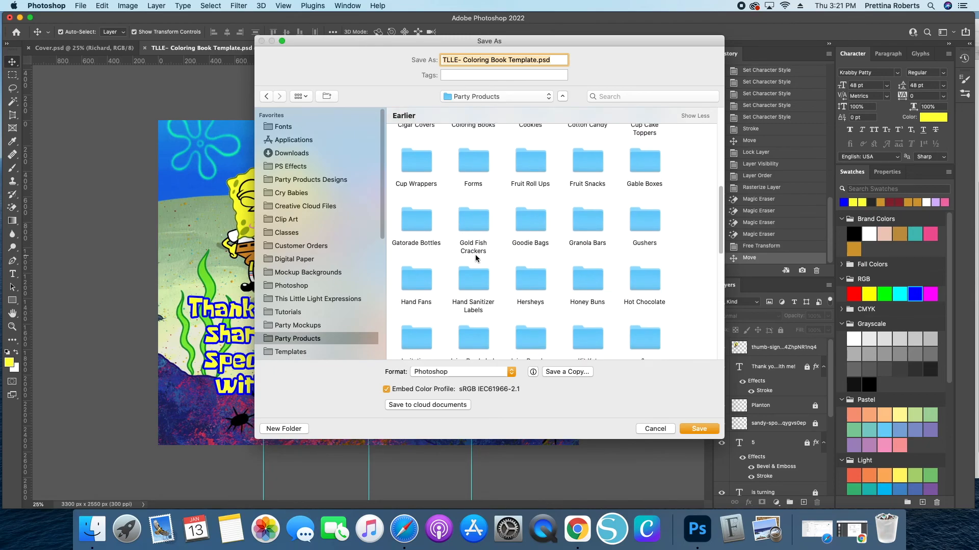
scroll(561, 230, up, 4)
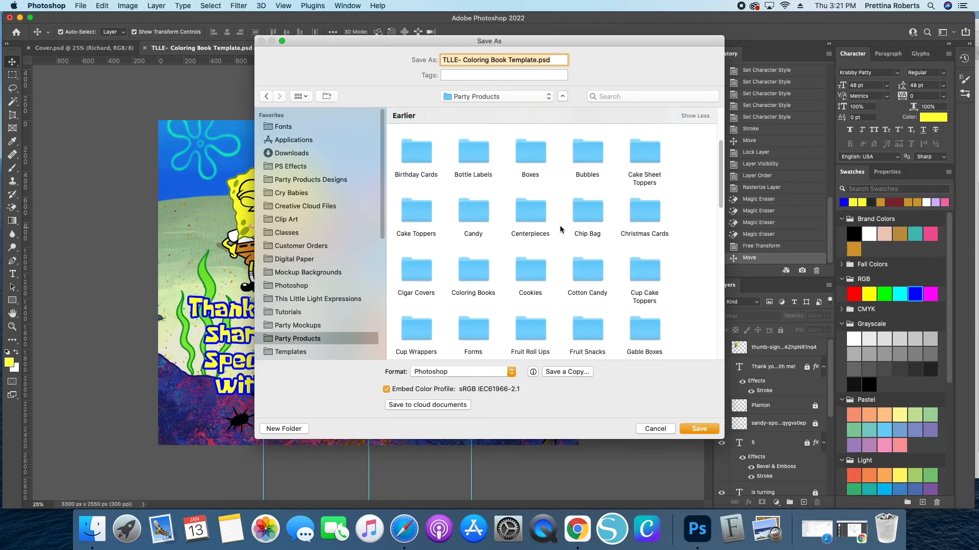
double_click(472, 287)
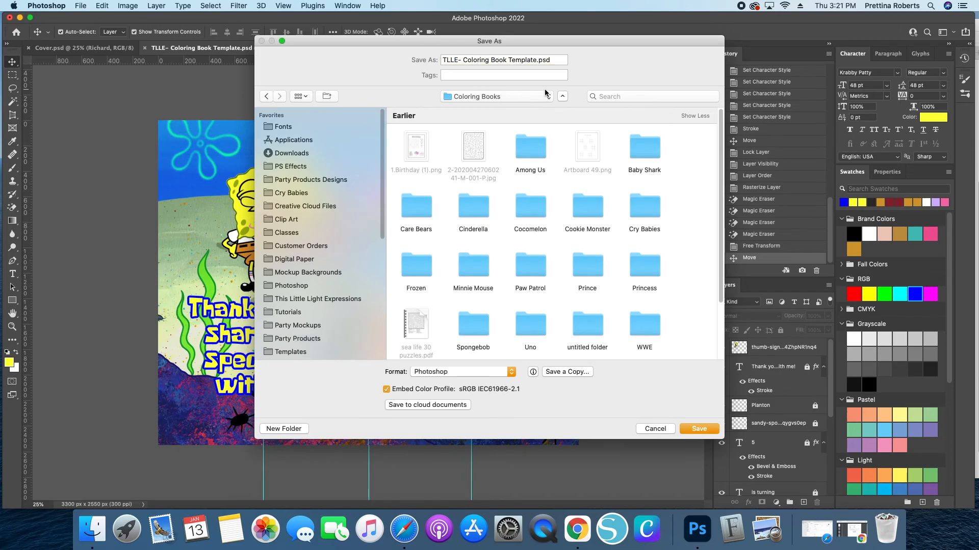
scroll(514, 272, down, 3)
click(475, 248)
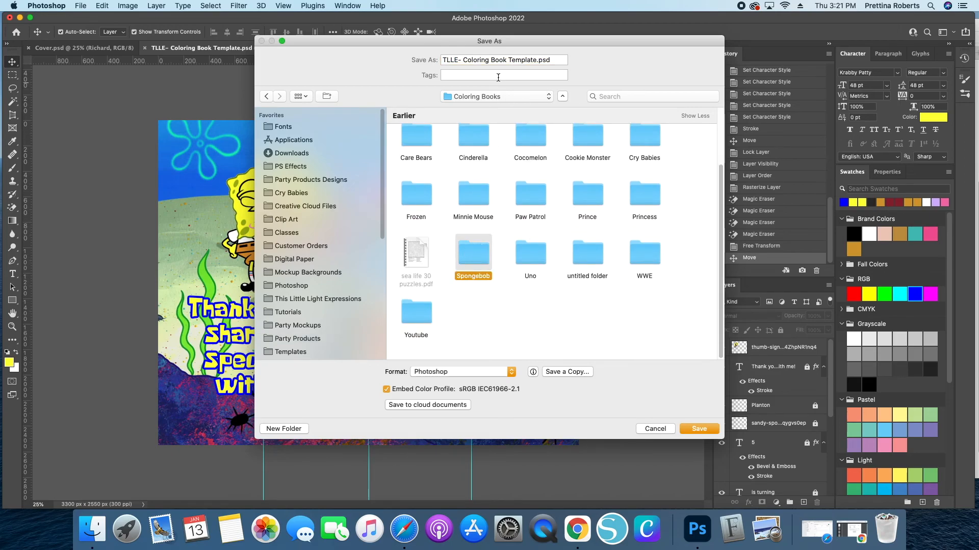
double_click(466, 252)
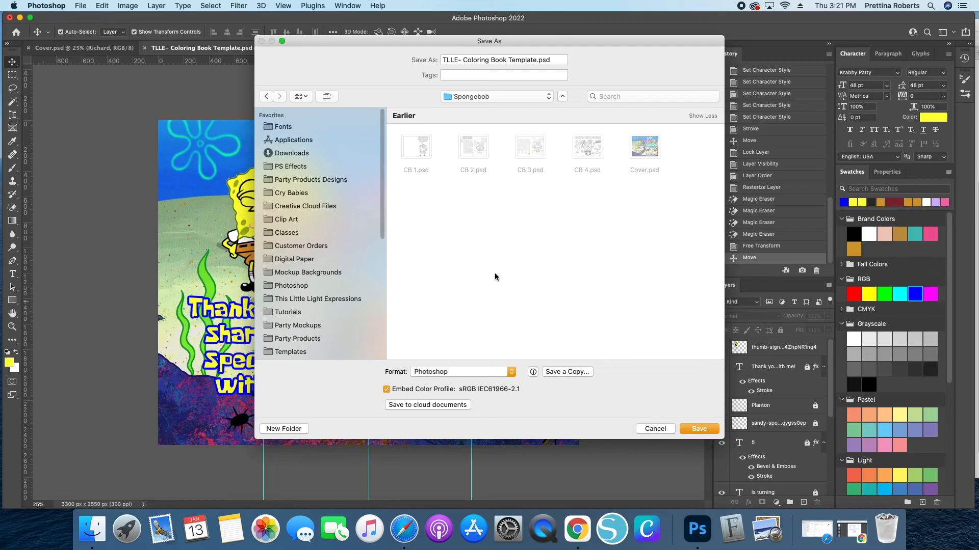
click(700, 433)
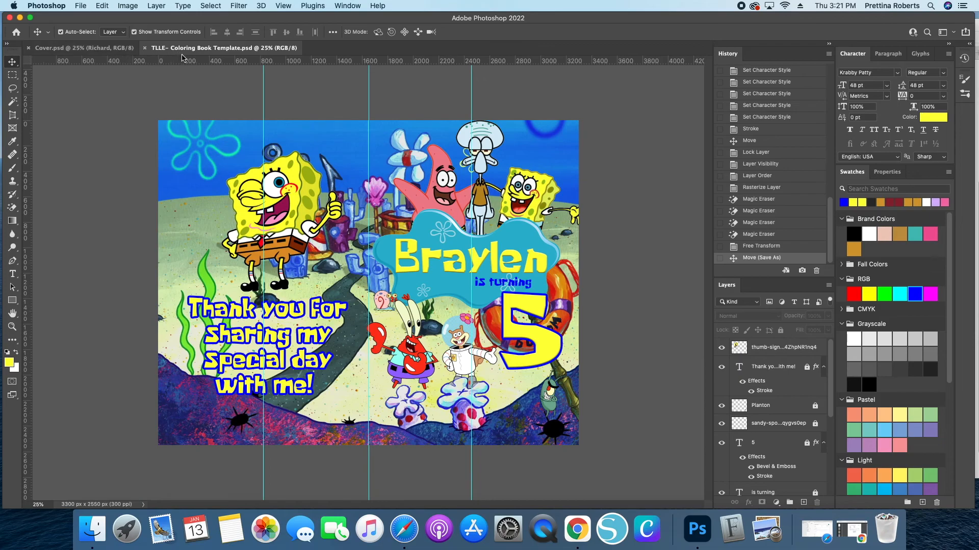
- Close the Cover.psd document
click(28, 48)
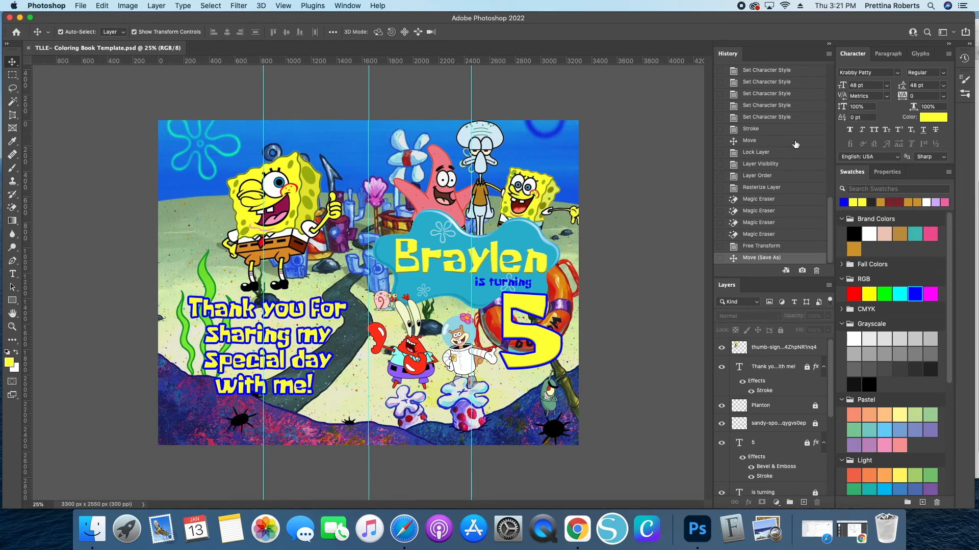
scroll(765, 174, up, 5)
scroll(765, 175, up, 5)
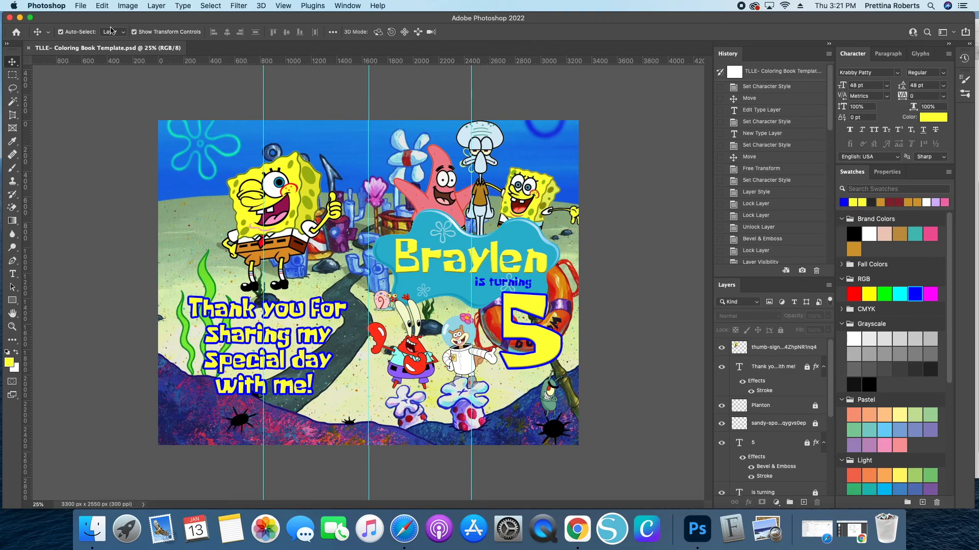
- Open the blank TLLE- Coloring Book Template.psd from the Templates folder
click(80, 6)
key(super+o)
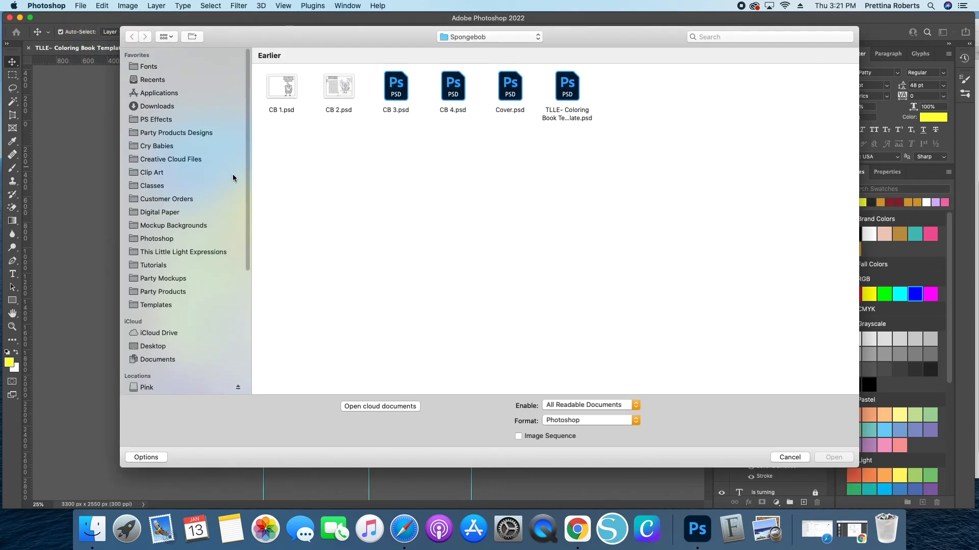
click(155, 307)
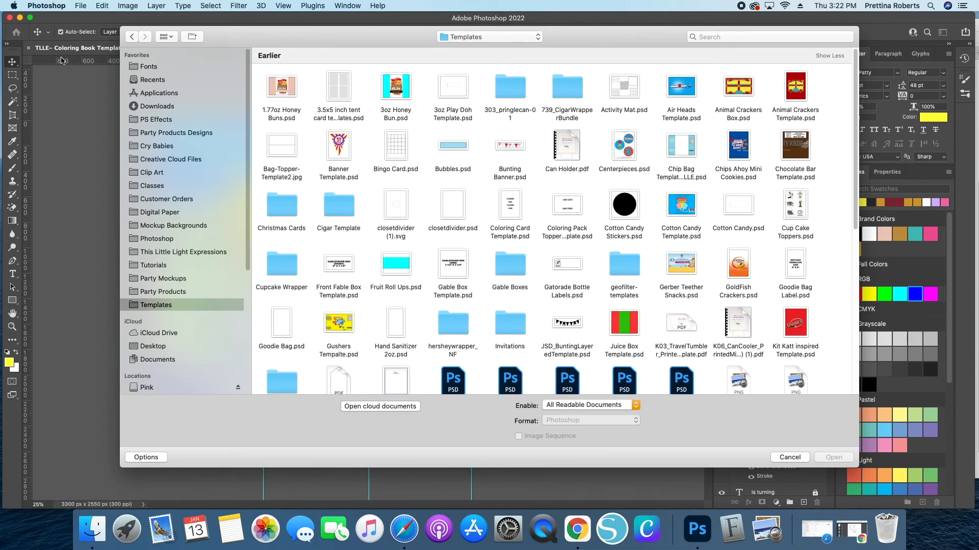
scroll(671, 277, down, 15)
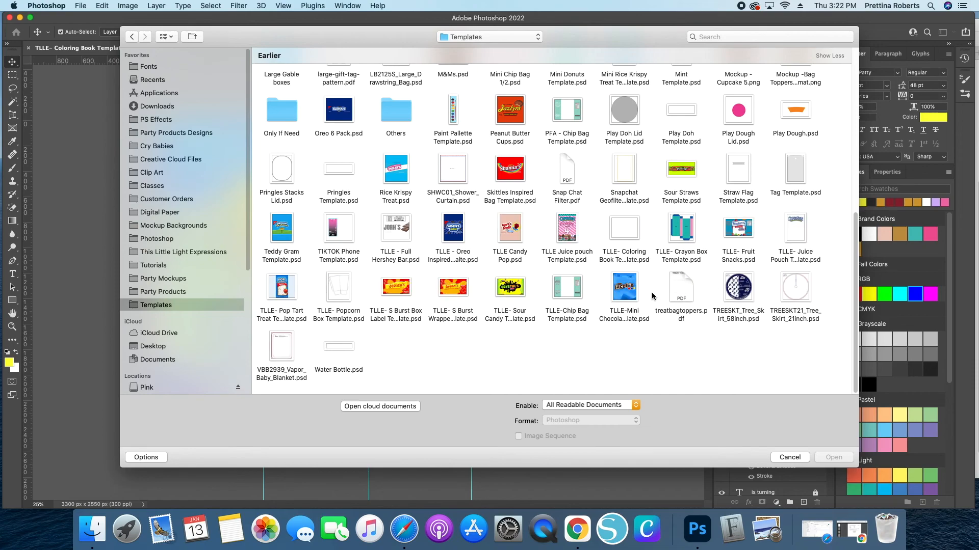
click(633, 230)
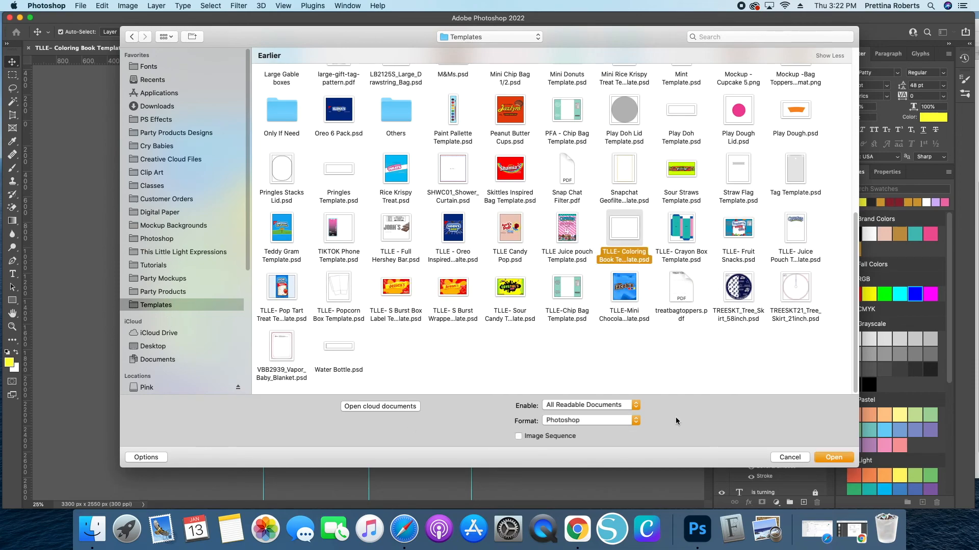
key(Return)
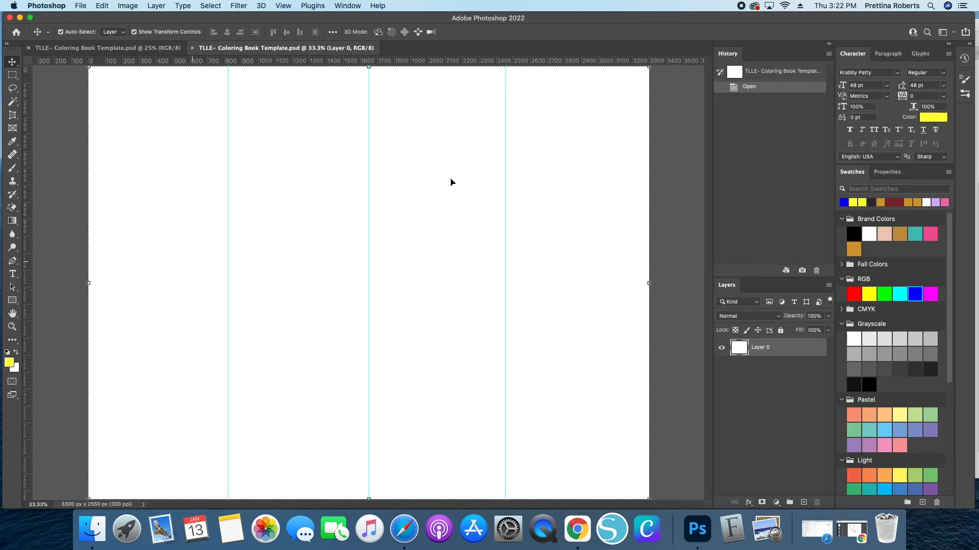
key(super+minus)
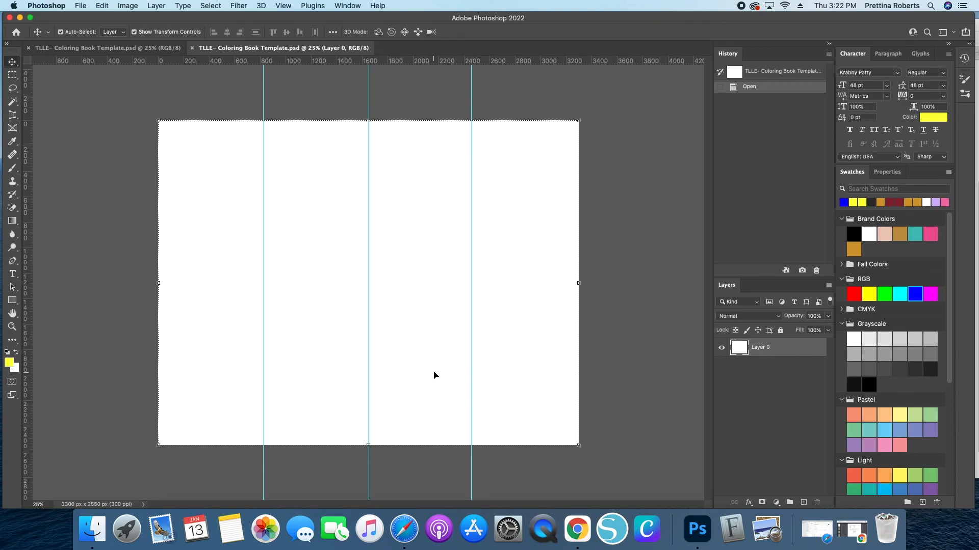
- Type a centered three-line heading 'Help [child's name] color for his birthday!' and move it to the top of the right half
click(13, 273)
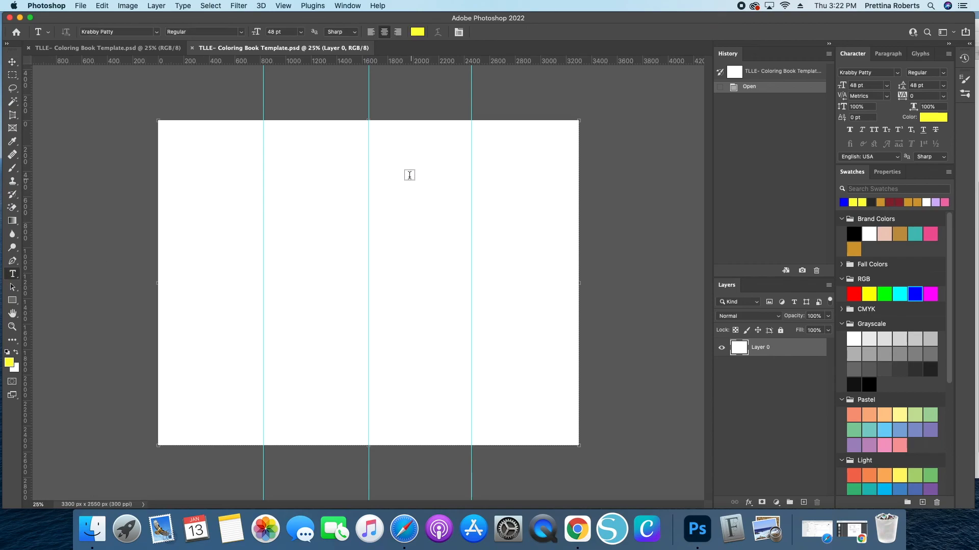
click(406, 171)
text(He)
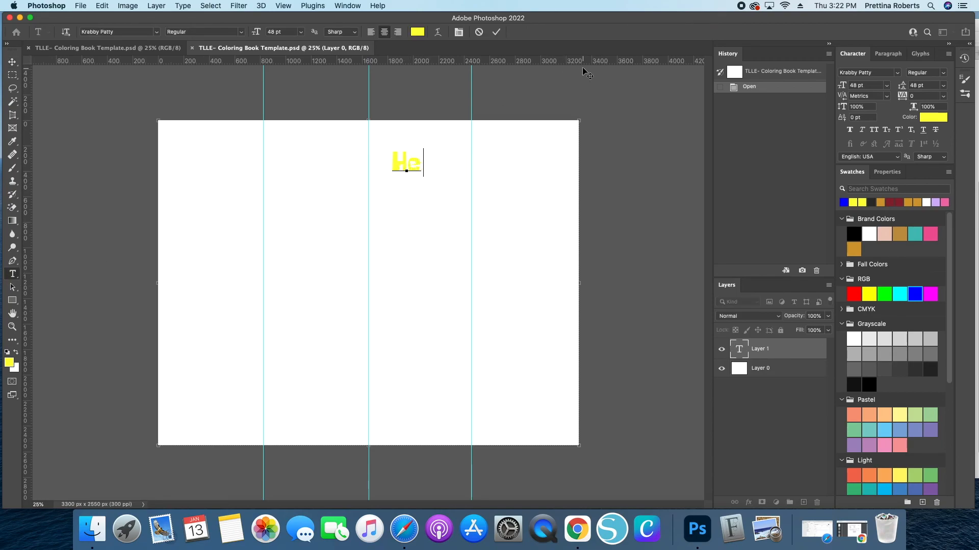
text(lp bra)
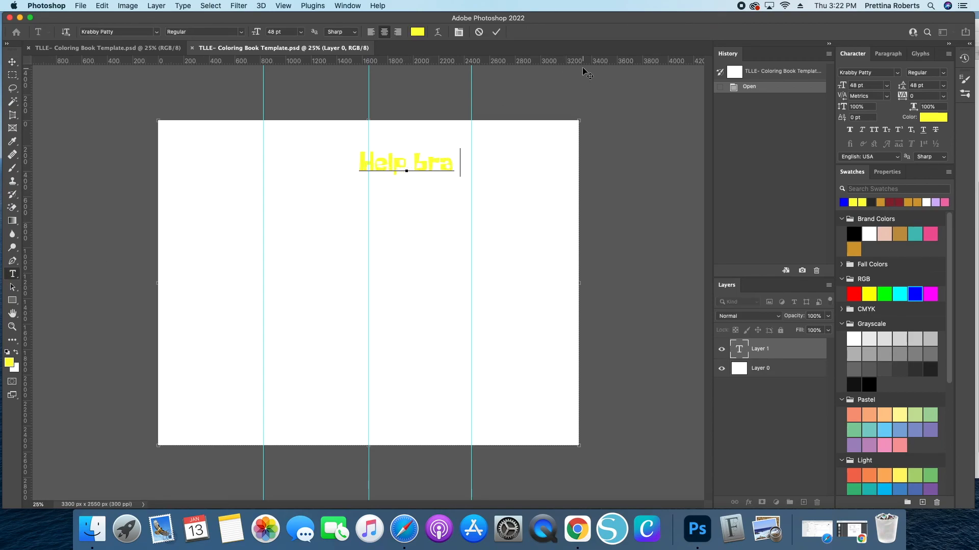
text(yle n)
key(Return)
text(color for )
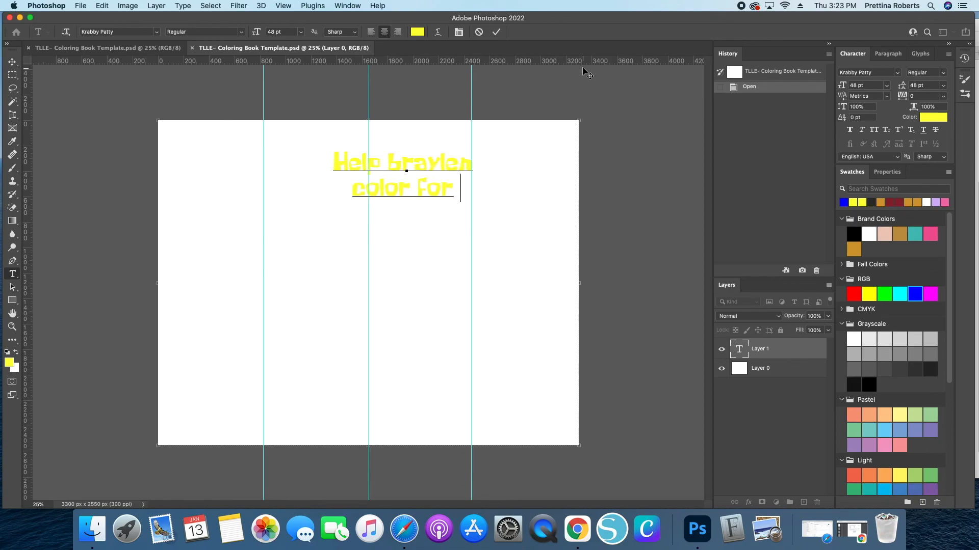
text(his)
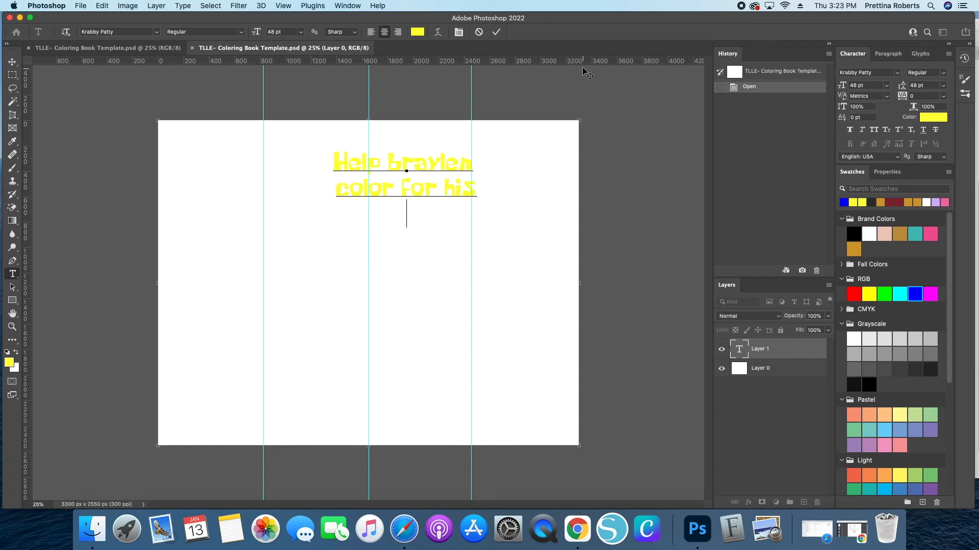
key(Return)
text(birthday!)
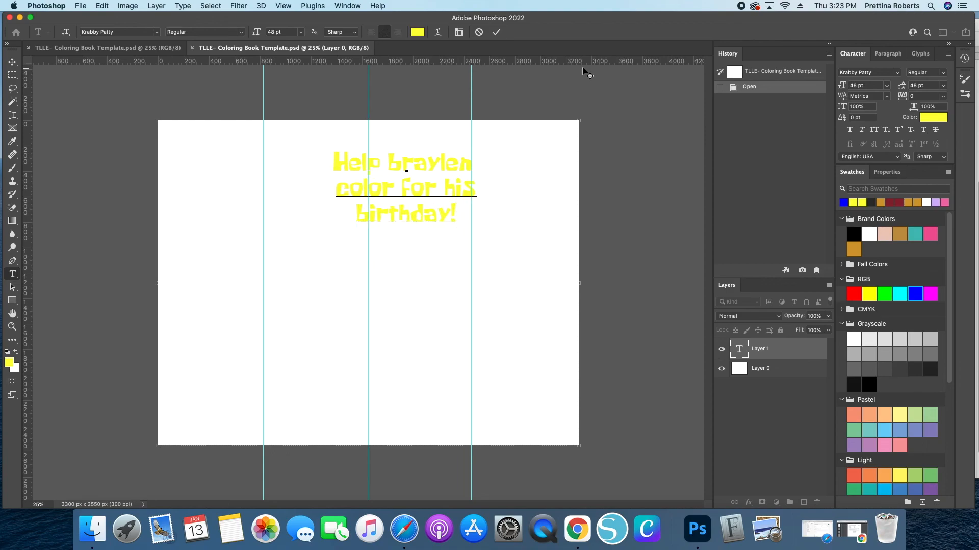
click(496, 32)
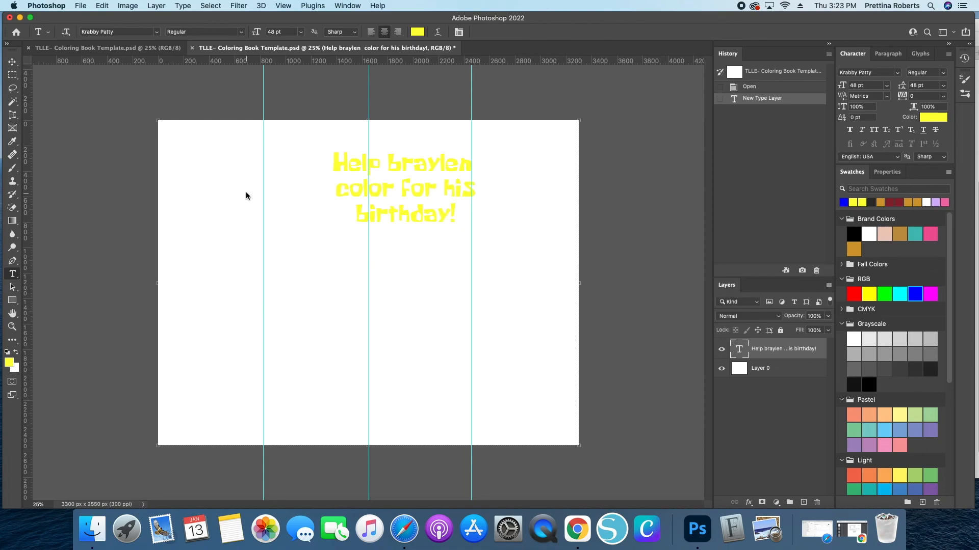
click(12, 61)
drag(383, 183, 448, 176)
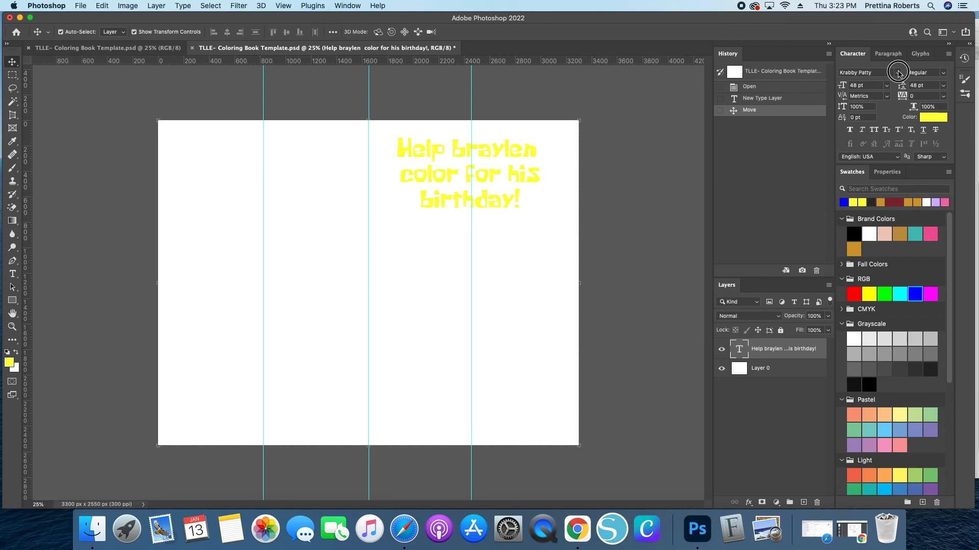
- Try the BADABOOM font and other favourite fonts on the heading
click(897, 75)
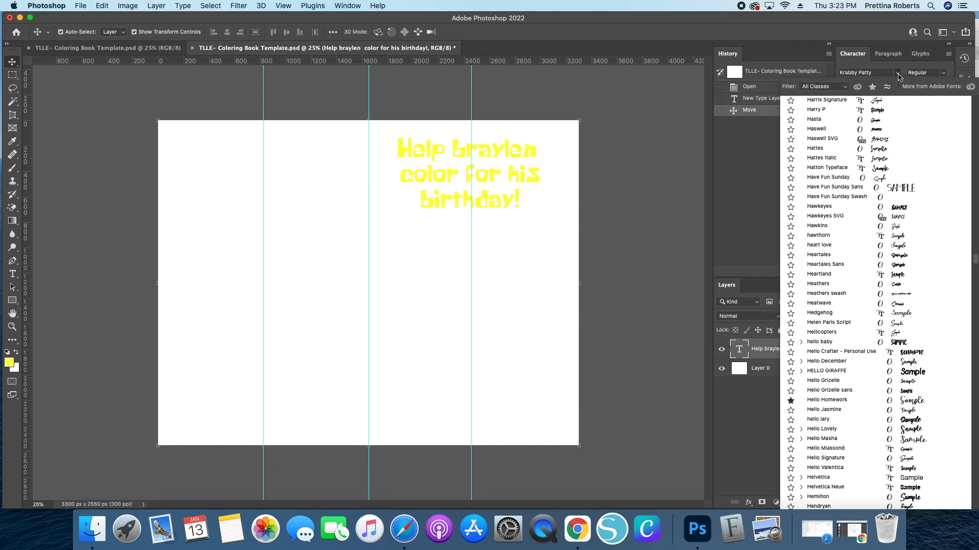
scroll(865, 240, up, 20)
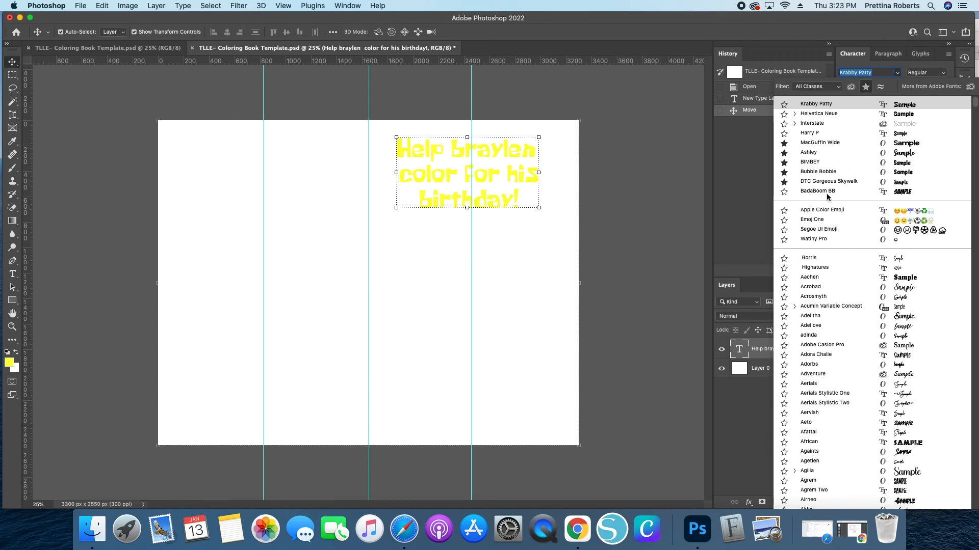
scroll(826, 168, down, 5)
click(790, 192)
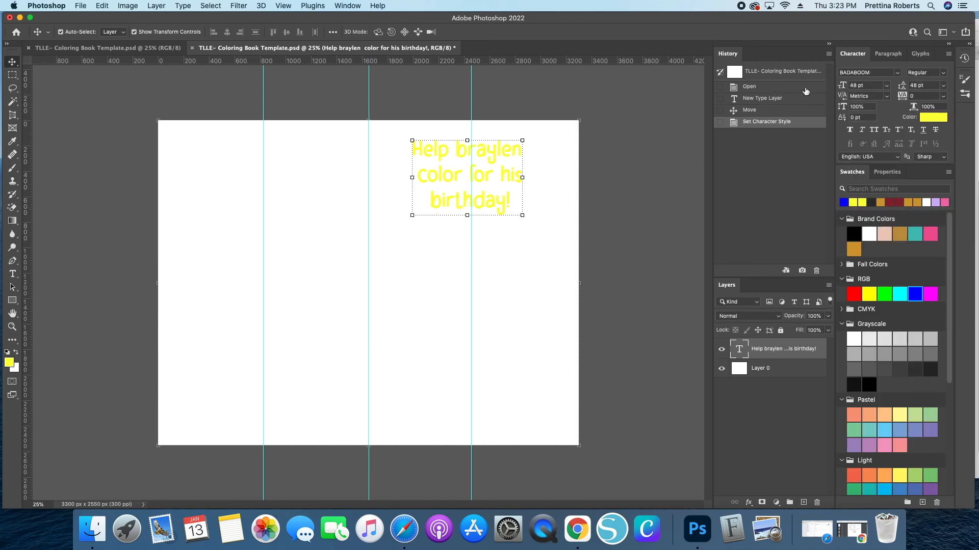
click(888, 70)
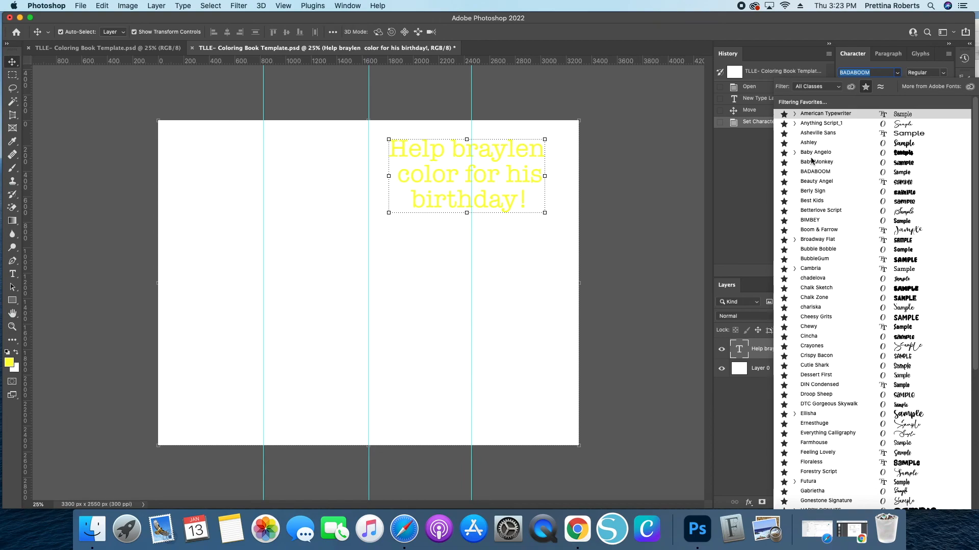
click(835, 147)
click(551, 180)
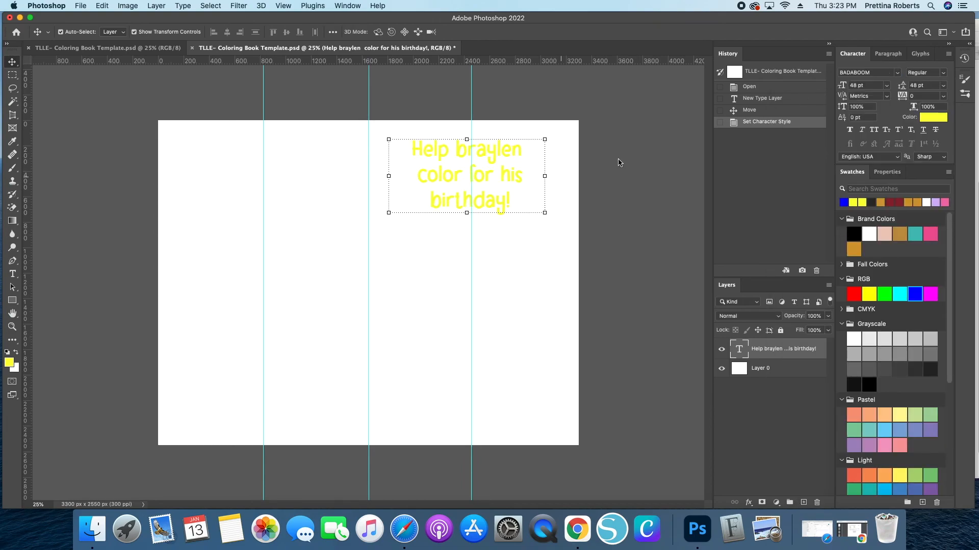
- Set the heading's font to BubbleGum and enlarge it to about 110% across the top of the right half
click(898, 74)
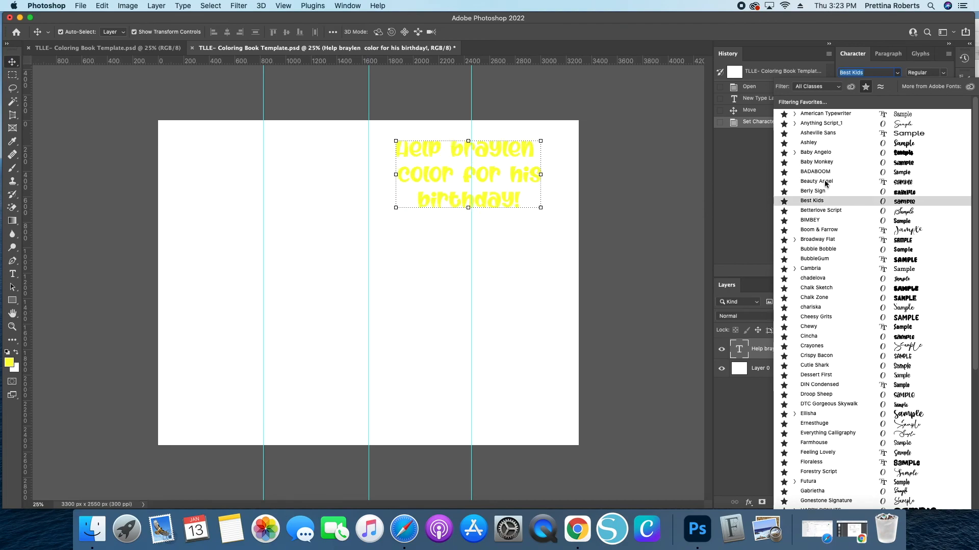
click(819, 261)
drag(470, 206, 469, 218)
drag(432, 182, 437, 179)
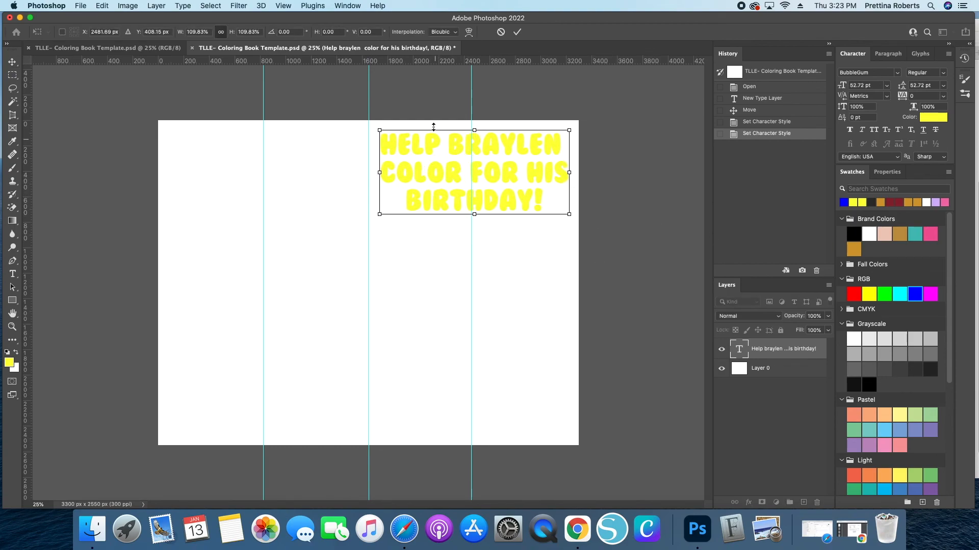
click(517, 32)
drag(434, 171, 432, 175)
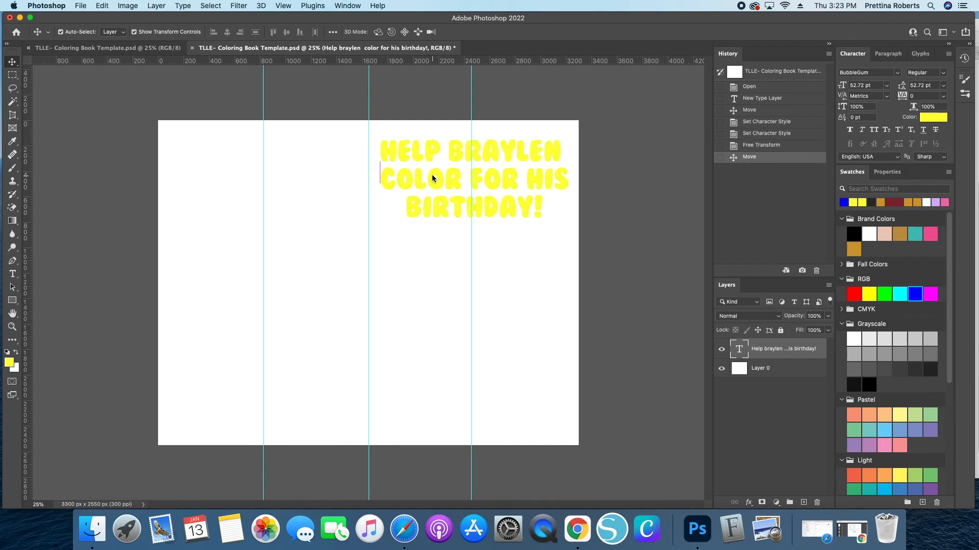
- Color the heading white, give it a 16 px black outside stroke as a layer style, and lock its layer
click(870, 236)
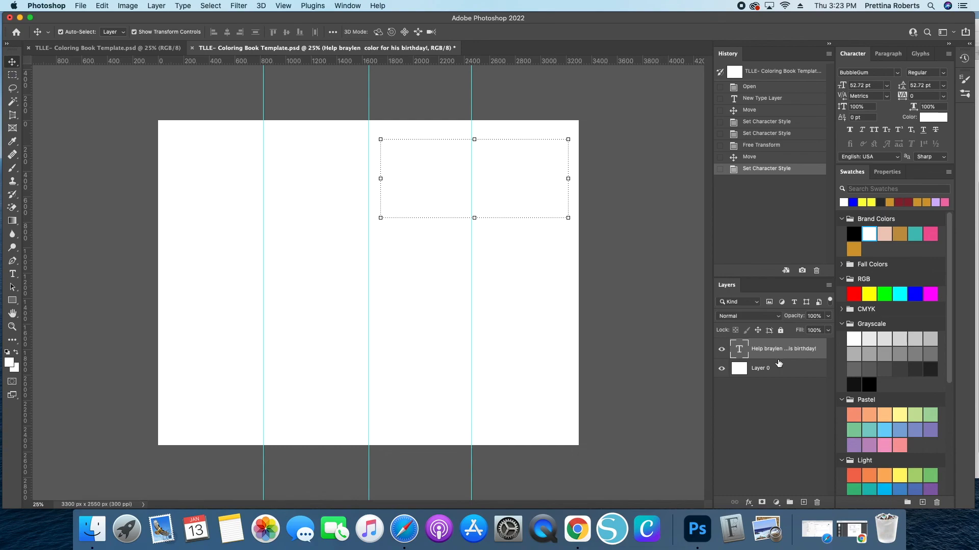
double_click(817, 360)
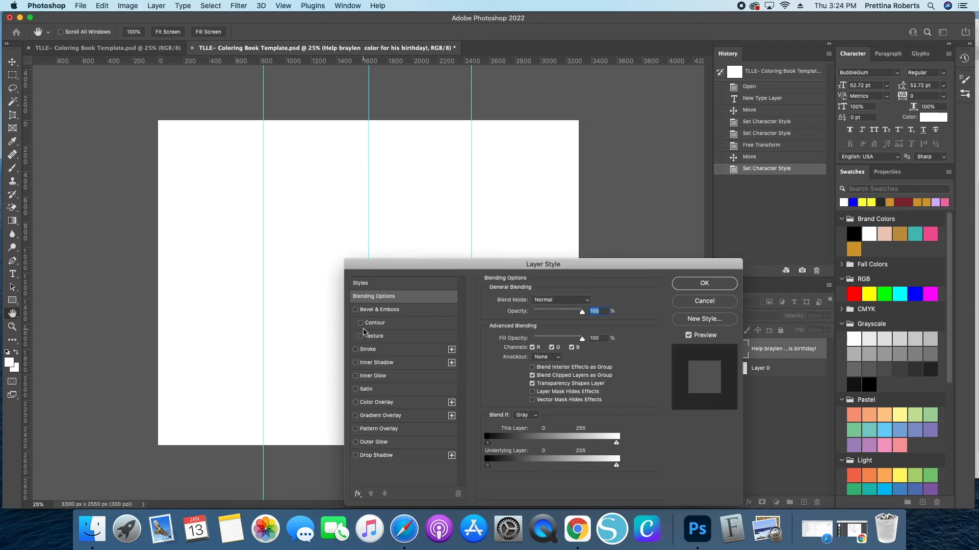
drag(442, 272, 587, 177)
click(500, 255)
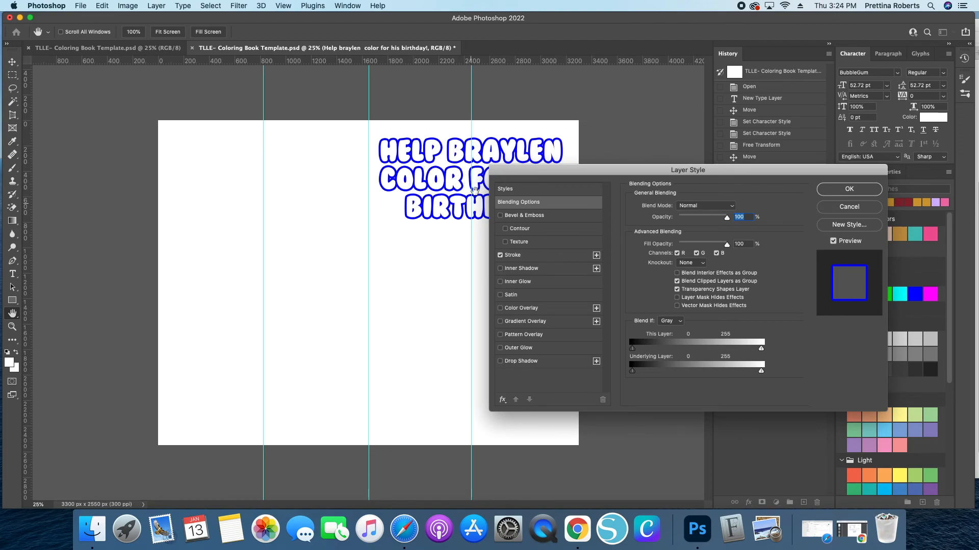
click(536, 256)
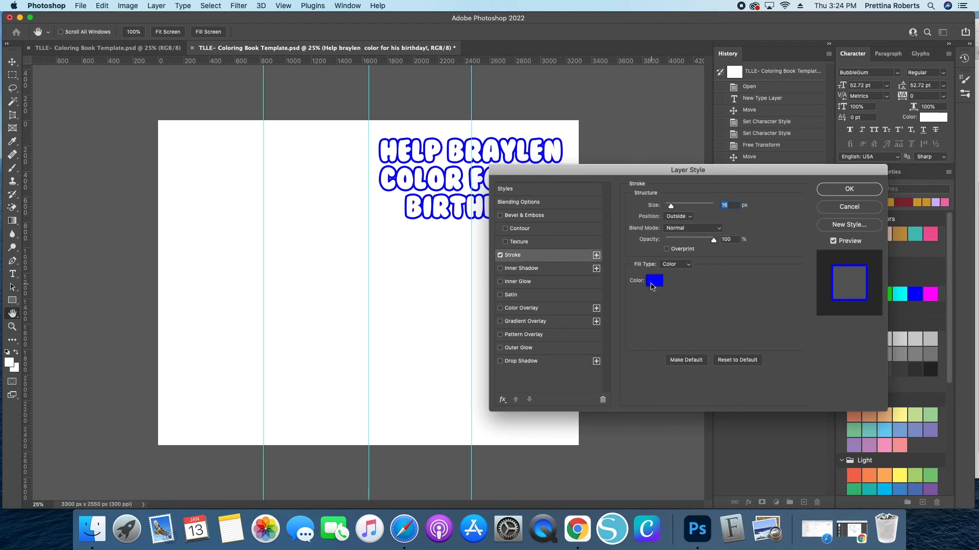
click(652, 285)
drag(754, 179, 715, 221)
click(854, 234)
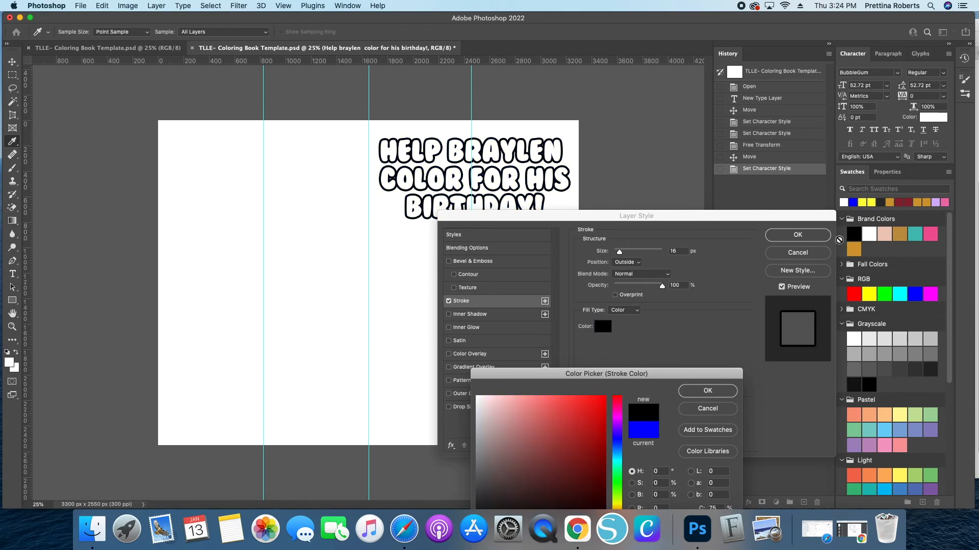
click(707, 391)
drag(619, 253, 617, 254)
click(798, 235)
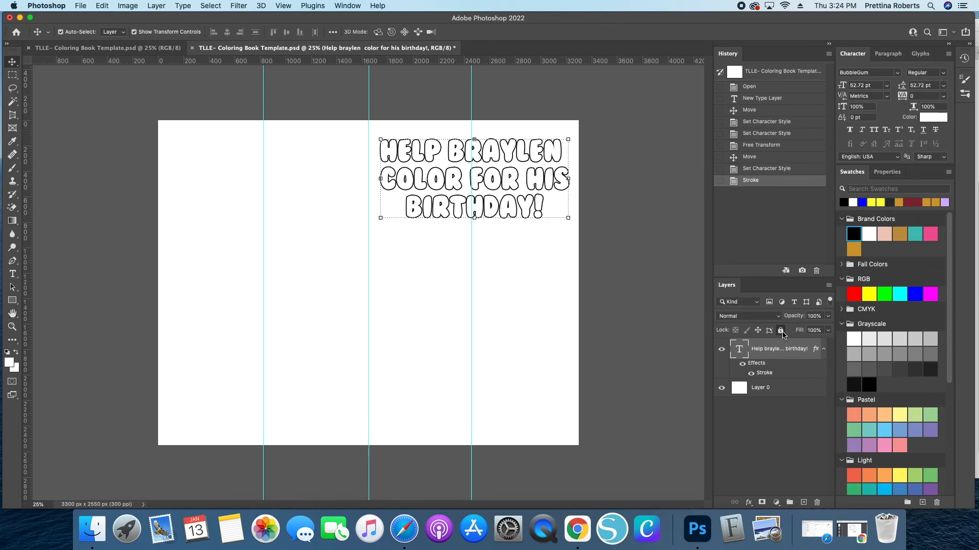
click(780, 331)
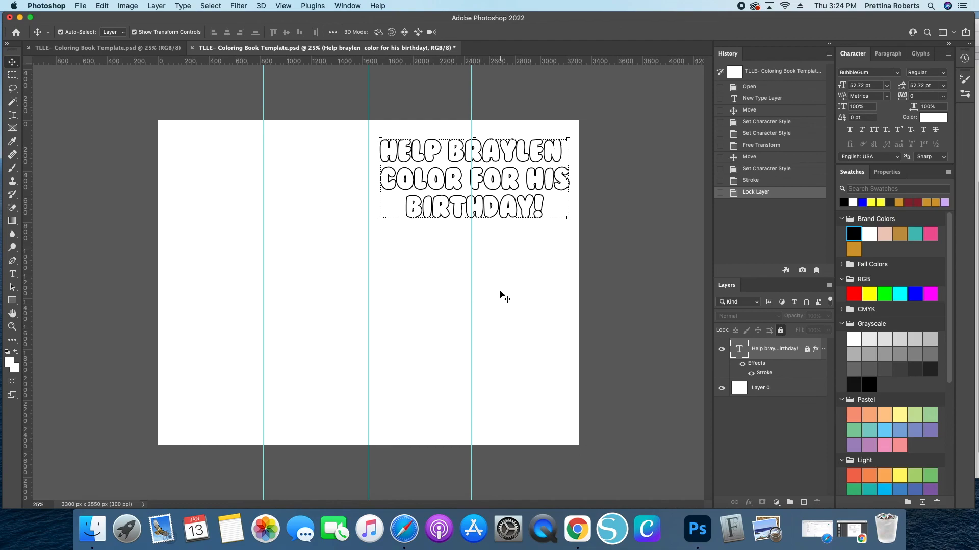
- Place Chef-SpongeBob-coloring-page.jpeg from the Spongebob folder into the right half, scaled to about 48%
click(92, 530)
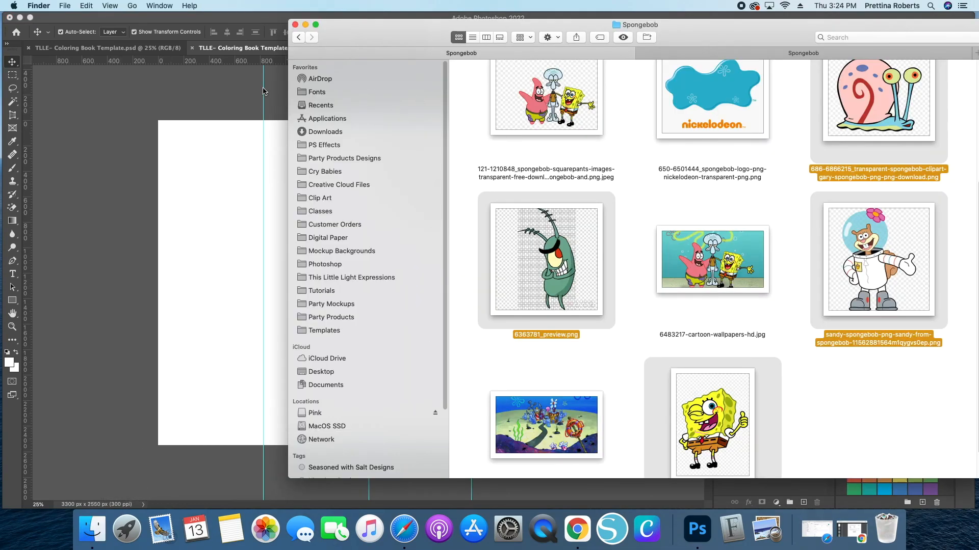
scroll(624, 263, up, 4)
click(764, 52)
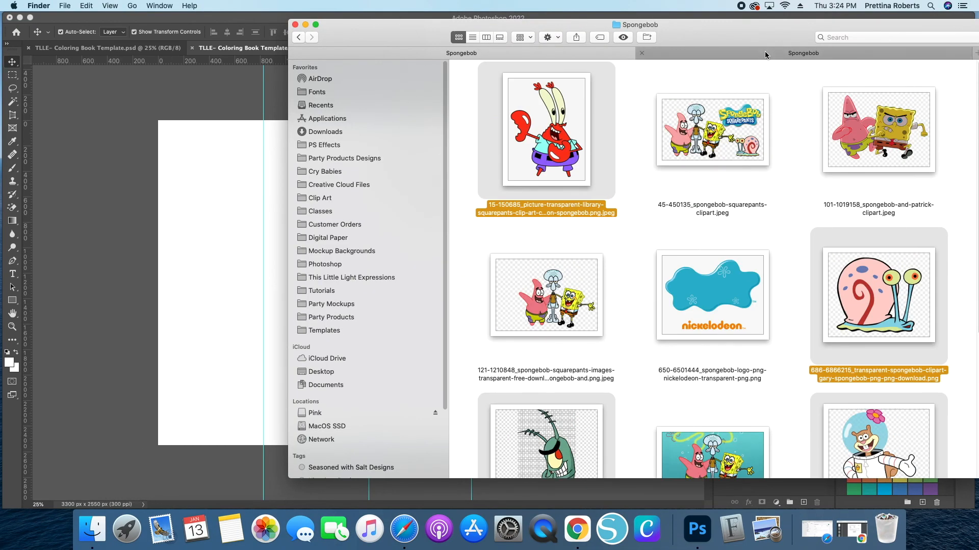
scroll(793, 236, down, 5)
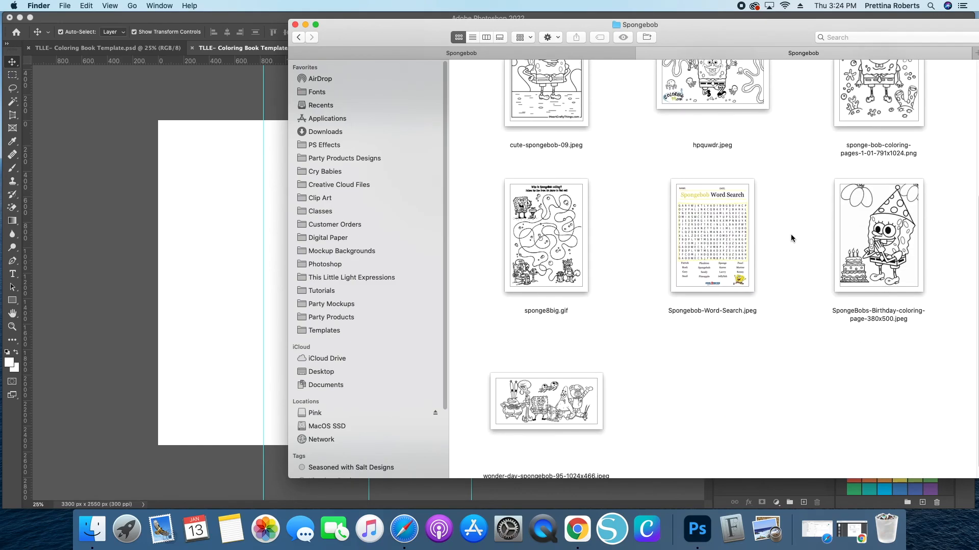
scroll(787, 244, up, 5)
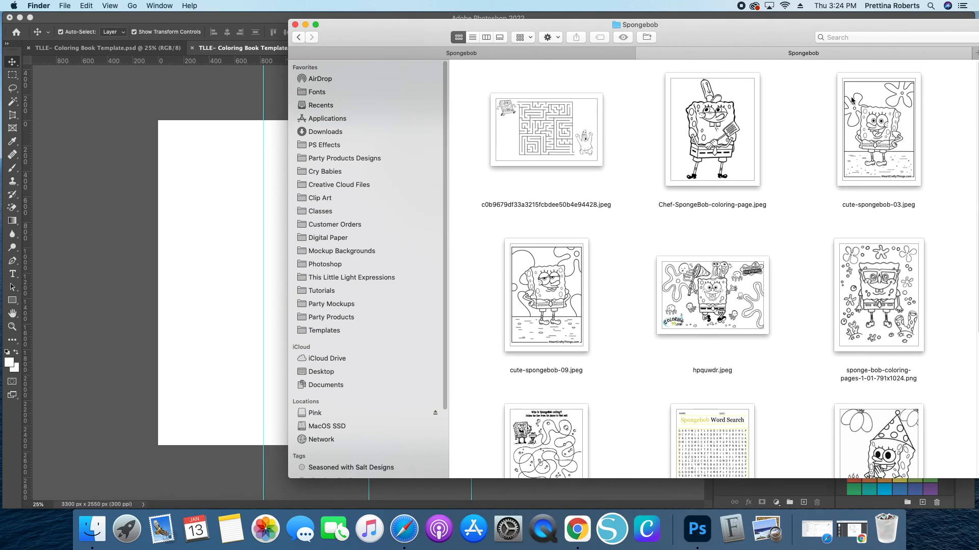
drag(733, 137, 231, 269)
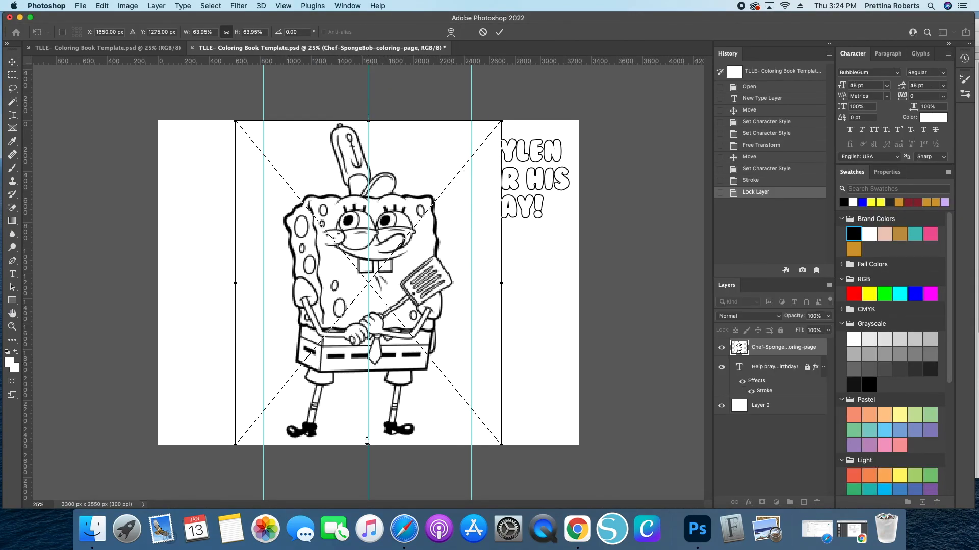
drag(368, 437, 374, 353)
drag(370, 257, 472, 316)
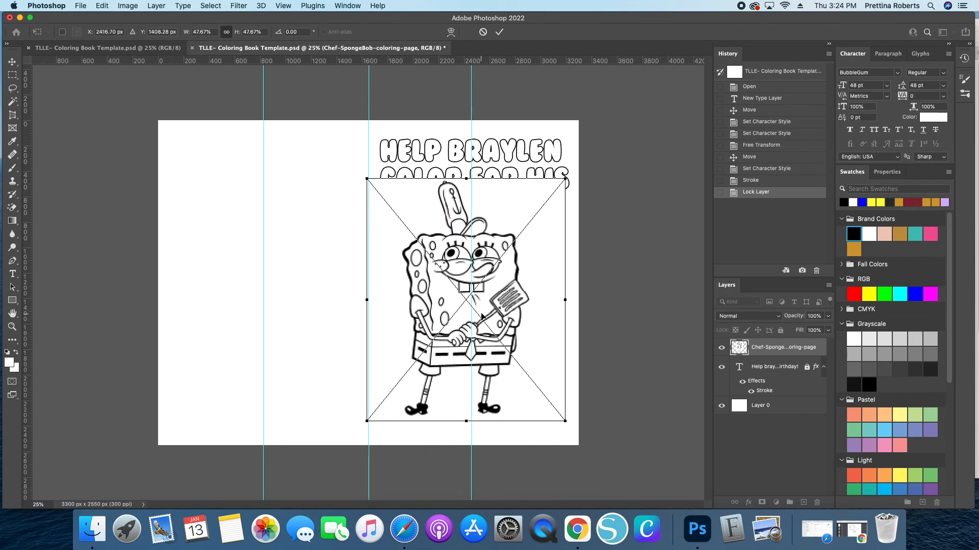
key(Return)
- Resize and reposition the chef coloring page to fill the right half beneath the heading
drag(445, 286, 456, 313)
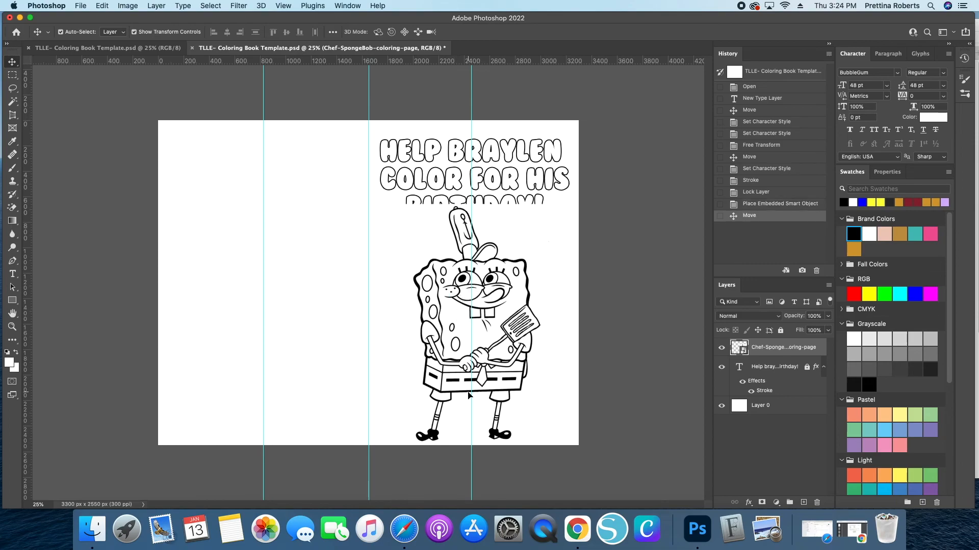
key(super+t)
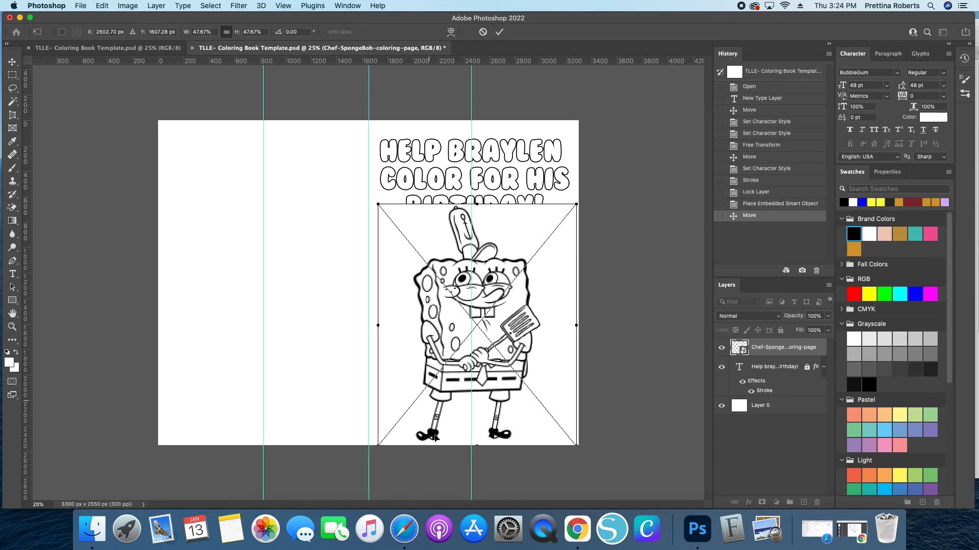
drag(469, 448, 471, 432)
drag(477, 369, 474, 381)
key(Return)
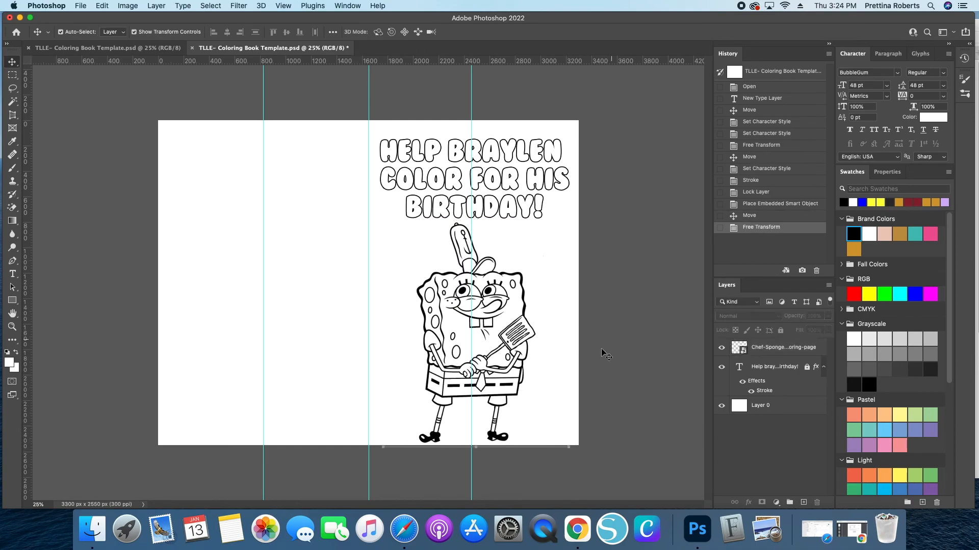
click(435, 321)
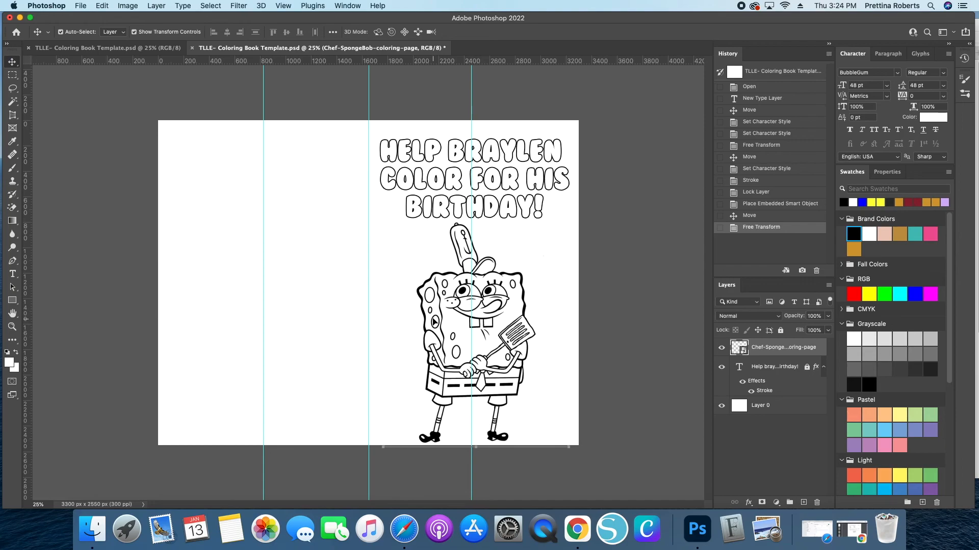
key(Down)
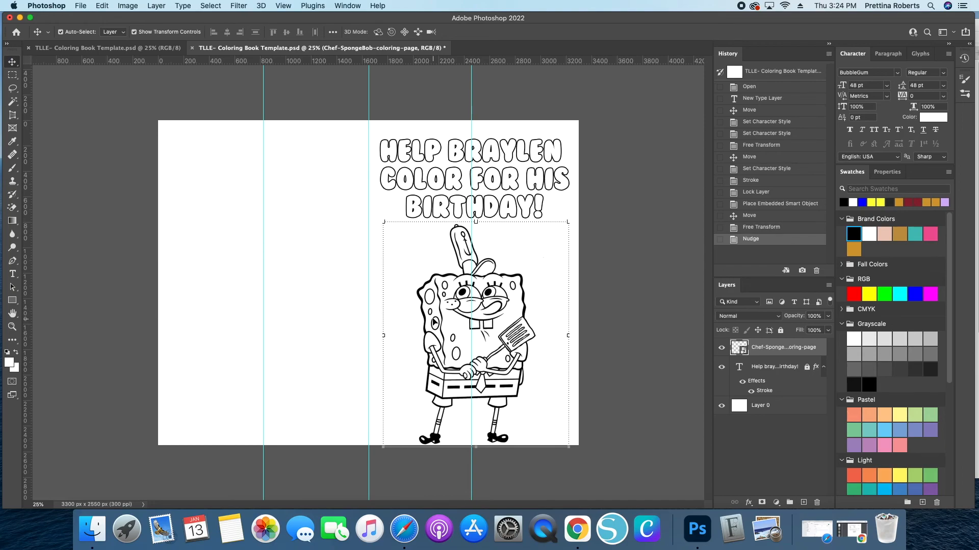
drag(470, 287, 476, 265)
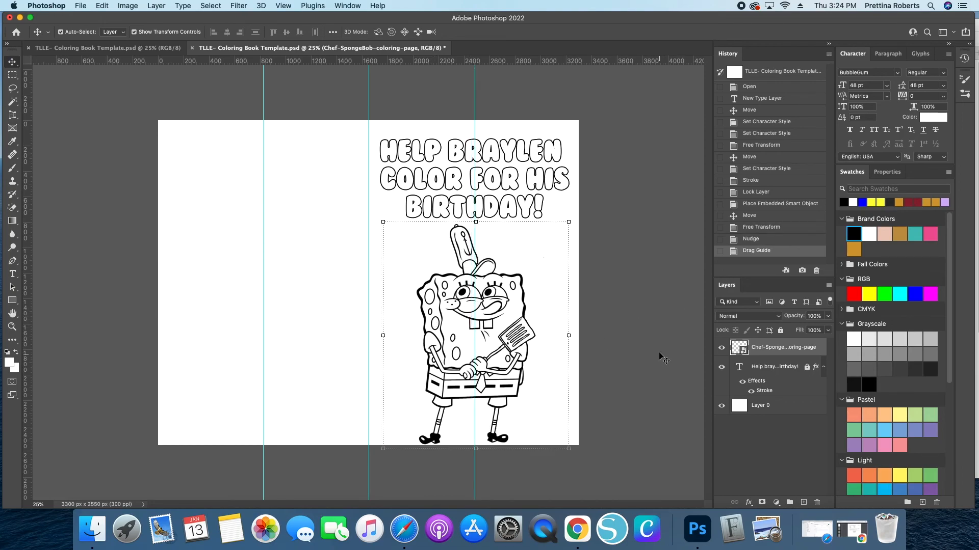
- Undo the last guide drag and lock the guides
click(751, 240)
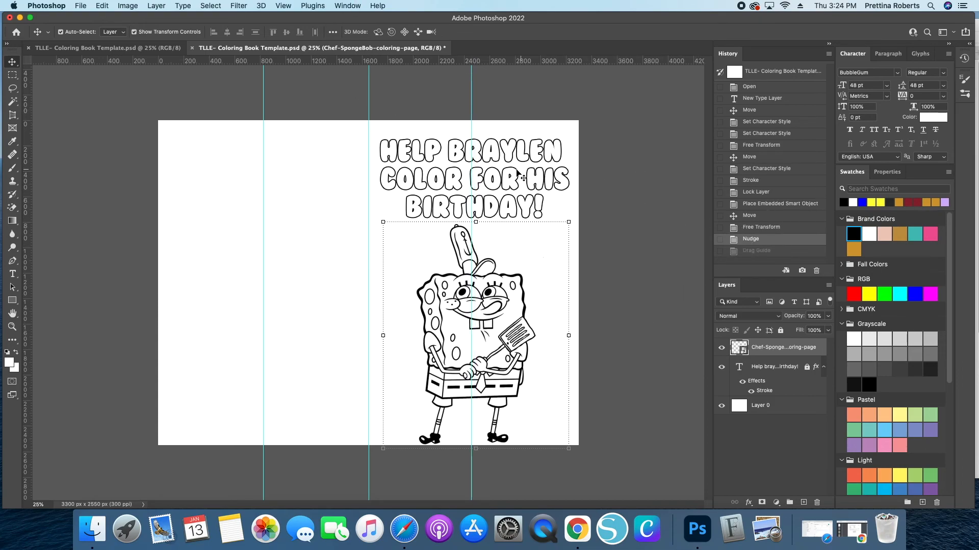
click(282, 5)
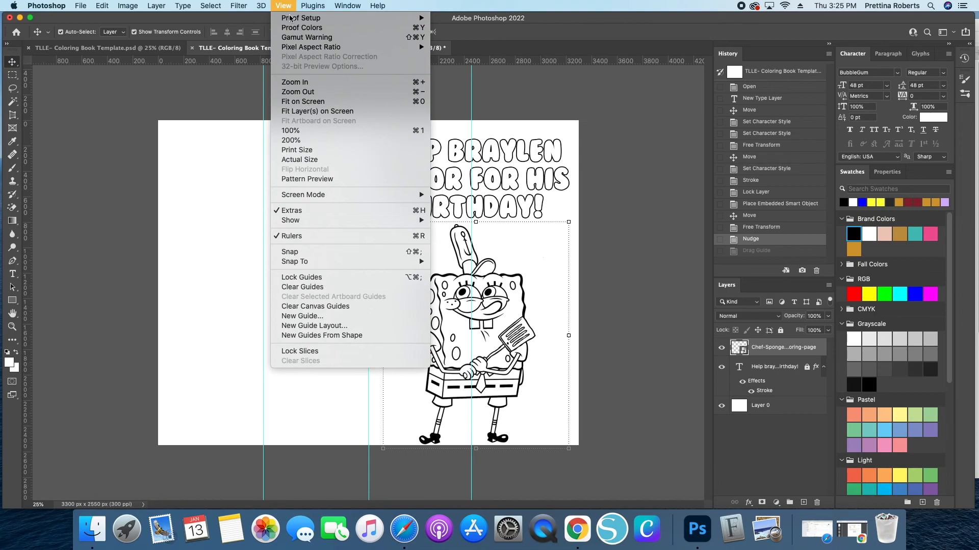
click(283, 279)
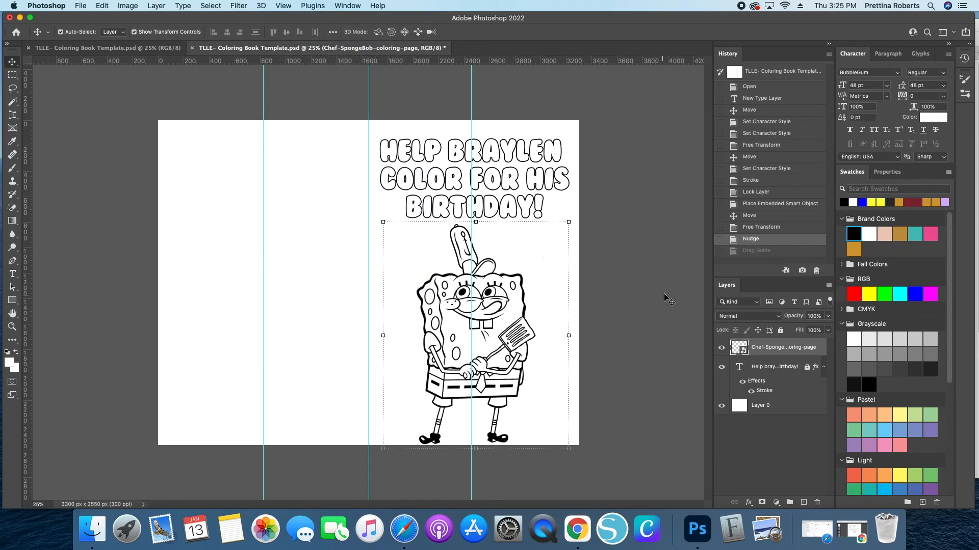
- Adjust the chef coloring page's position beneath the heading on the right half
click(665, 296)
drag(432, 313, 422, 233)
drag(484, 230, 500, 319)
click(651, 301)
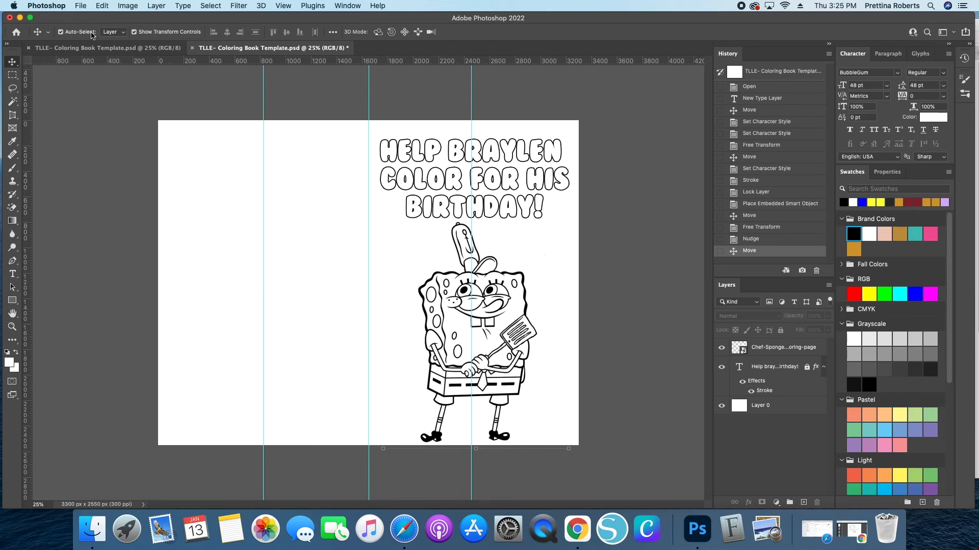
- Open Save As and name the new copy CB Pg 1
click(80, 5)
click(638, 235)
click(80, 6)
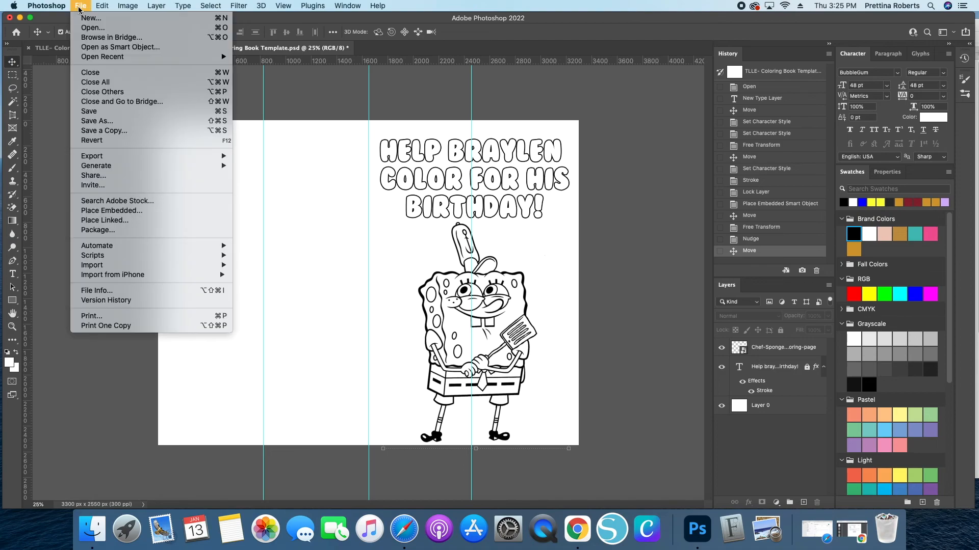
click(97, 124)
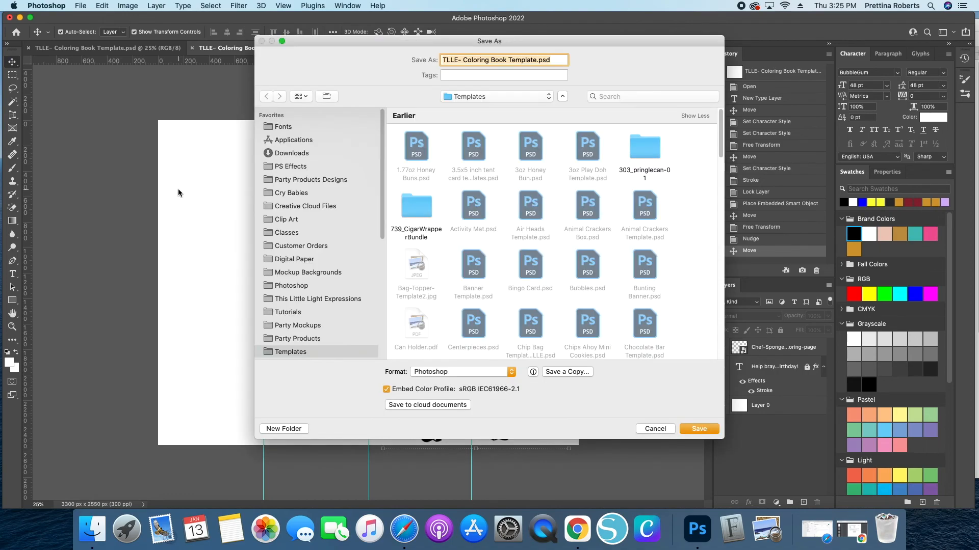
click(301, 246)
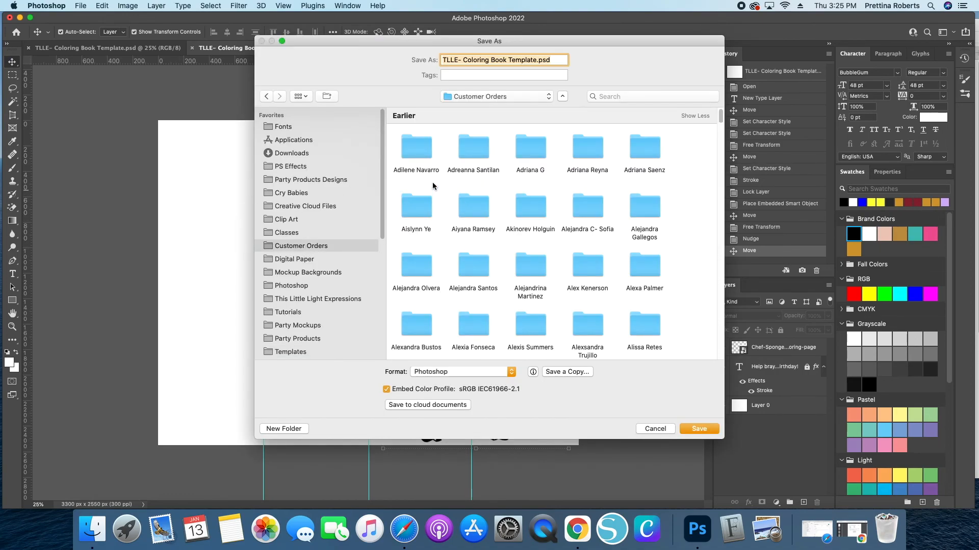
click(411, 153)
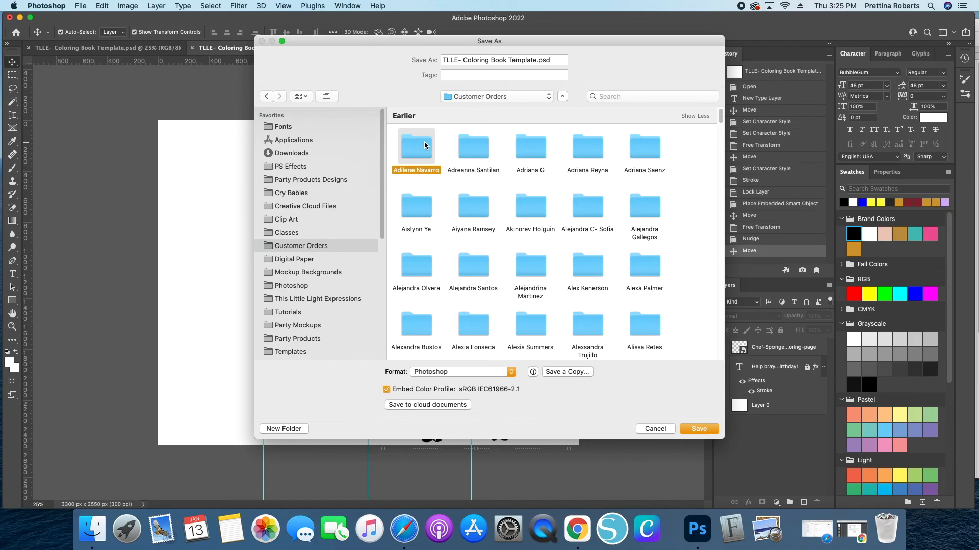
double_click(424, 145)
click(405, 174)
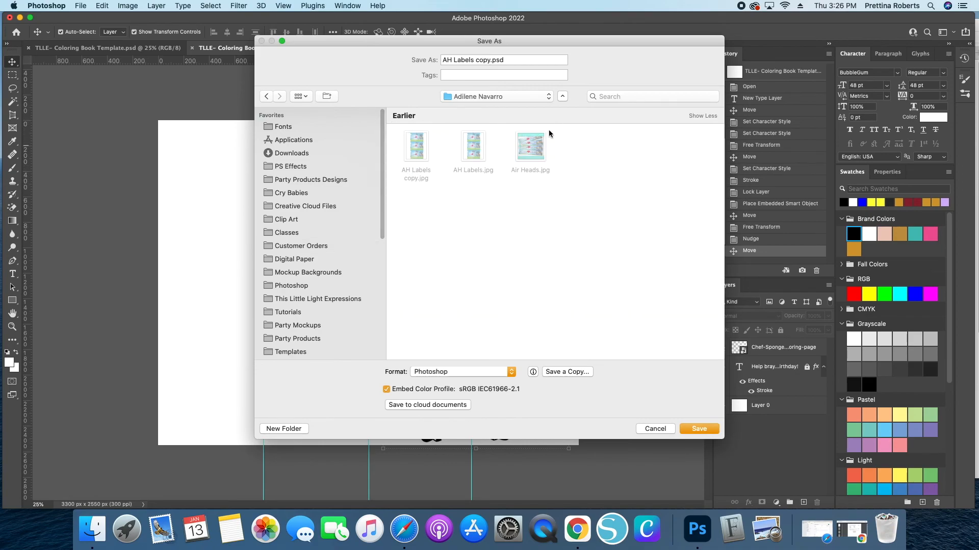
triple_click(520, 59)
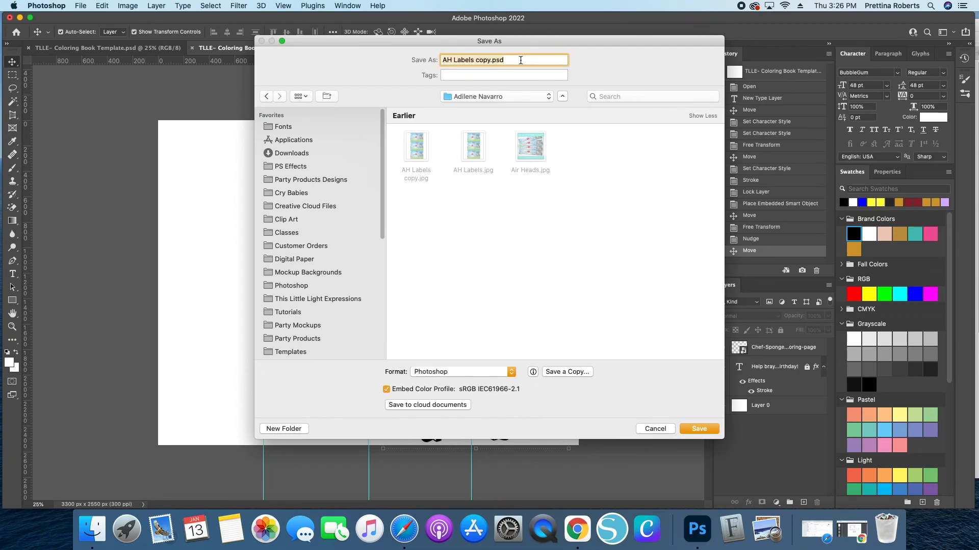
text(CB Pg 1)
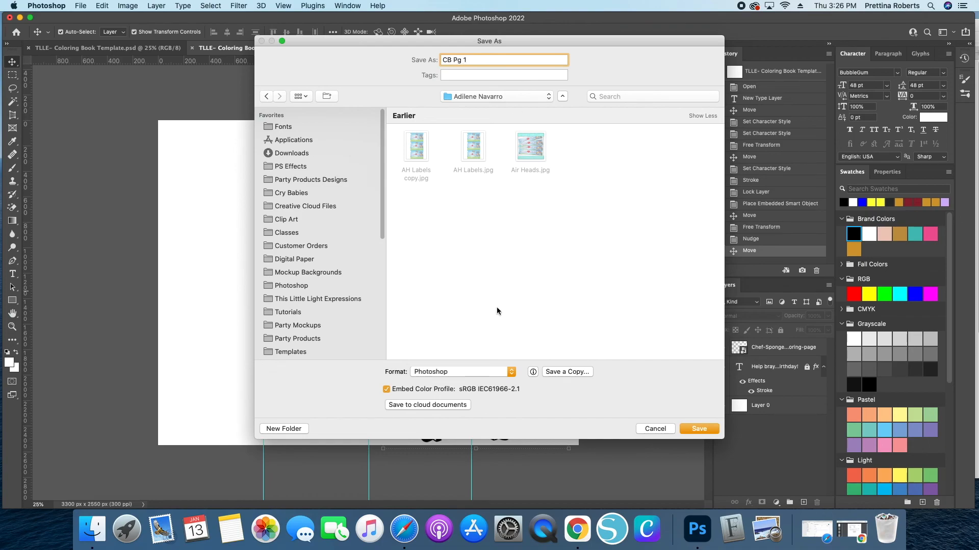
- Switch the save format to Photoshop PDF
click(469, 379)
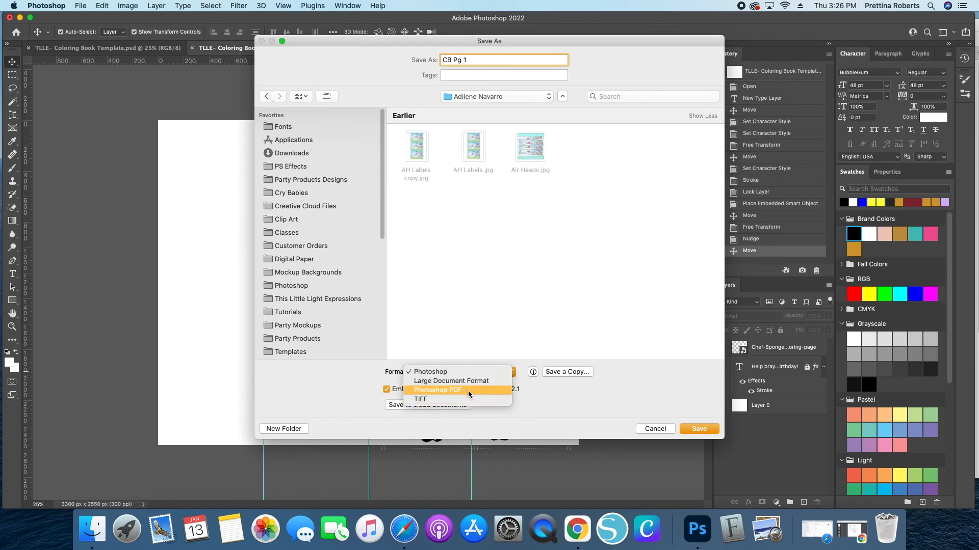
click(449, 381)
click(459, 372)
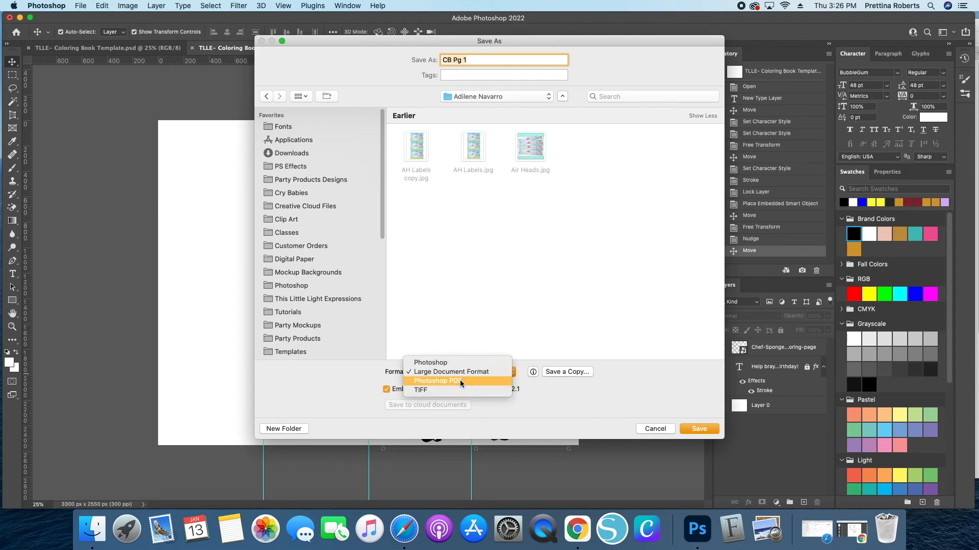
click(459, 382)
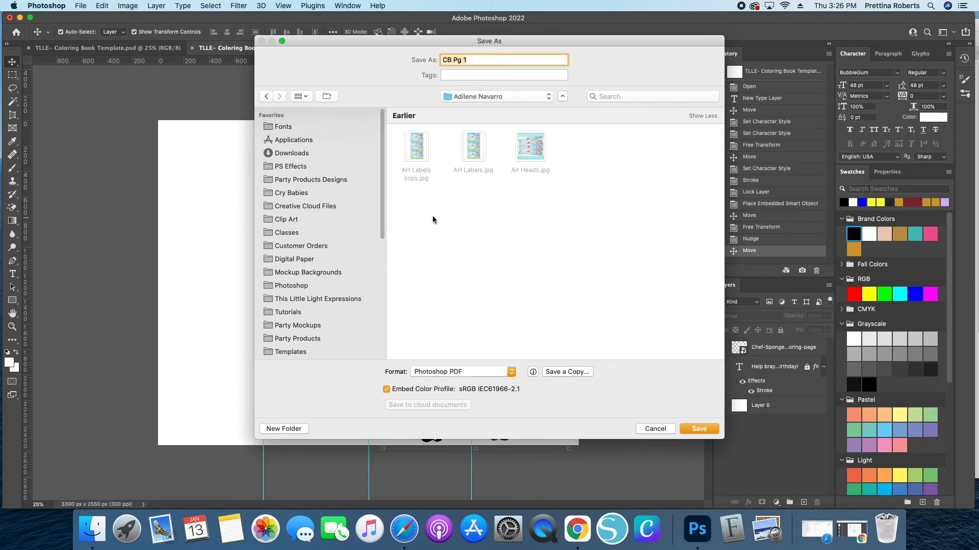
- Save CB Pg 1 in Photoshop format into the Party Products > Coloring Books > Spongebob folder
scroll(287, 327, down, 5)
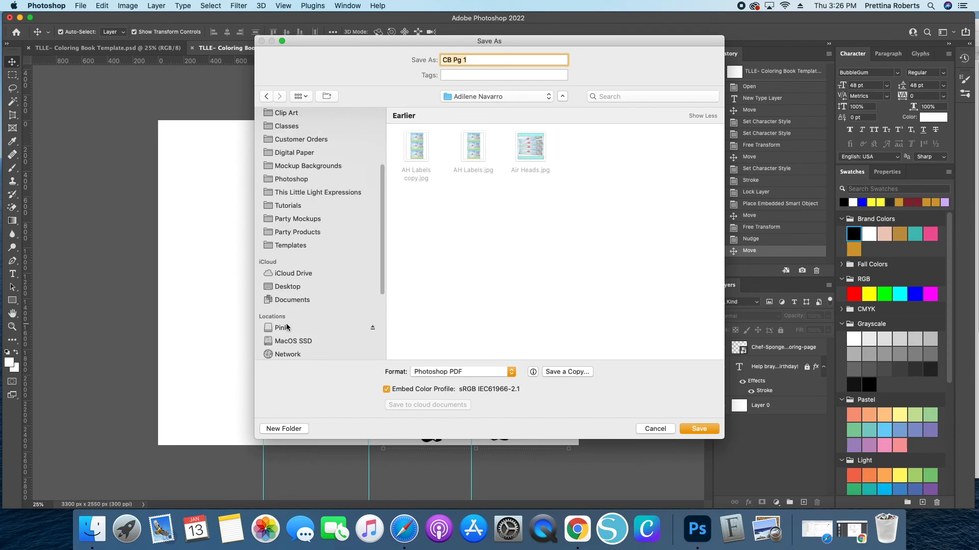
click(296, 234)
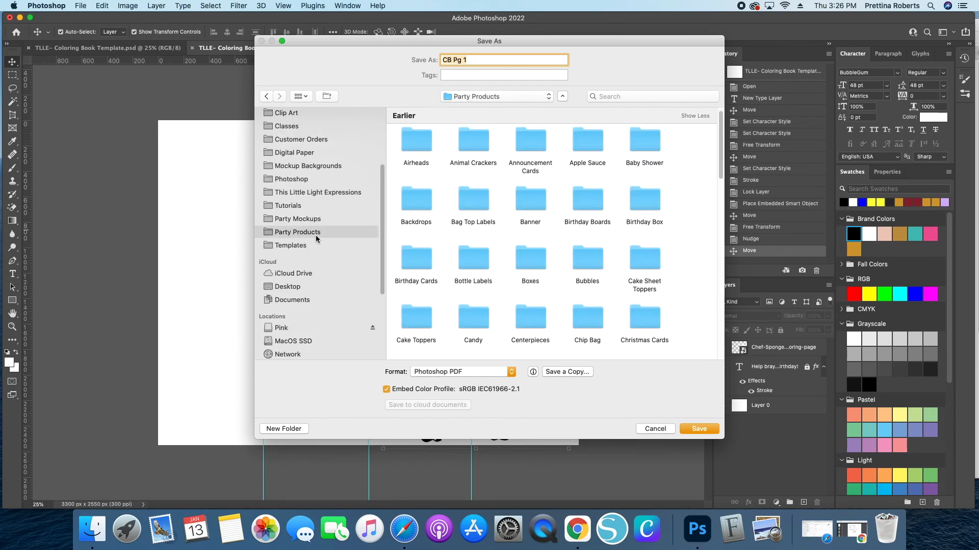
scroll(465, 253, down, 2)
scroll(512, 261, down, 3)
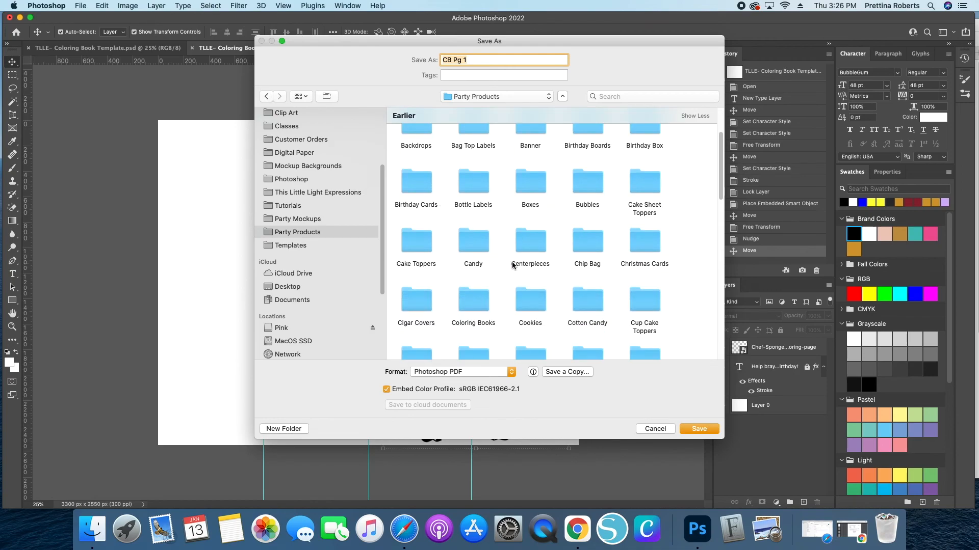
double_click(472, 304)
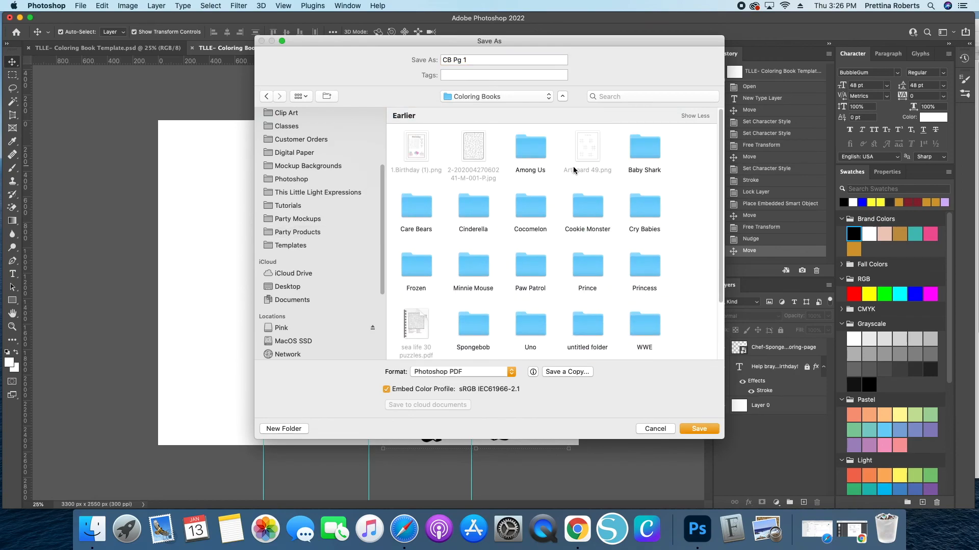
scroll(574, 219, down, 3)
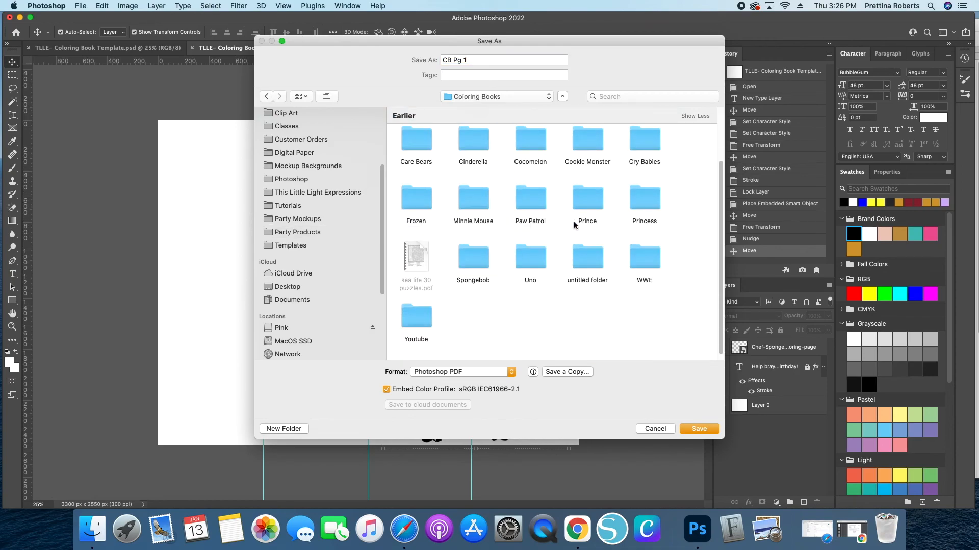
double_click(473, 260)
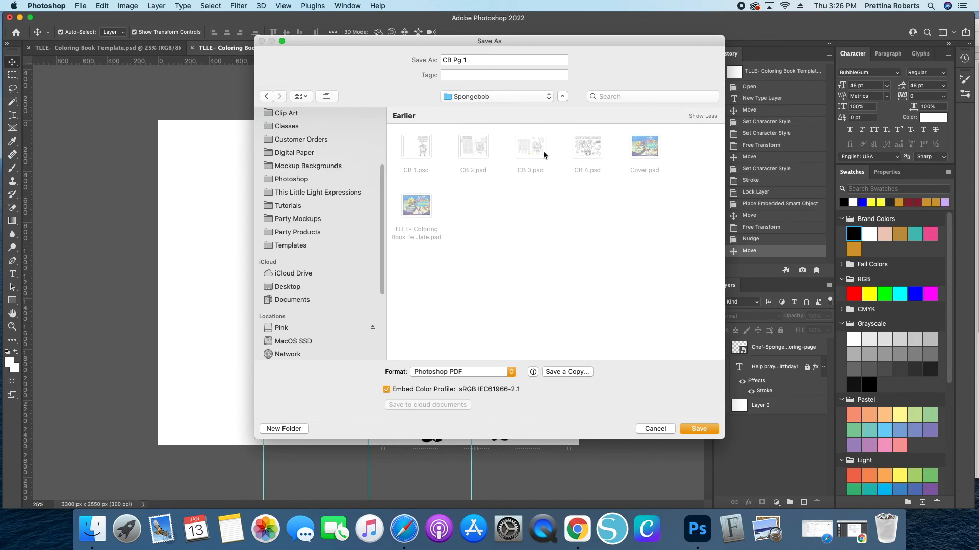
click(451, 374)
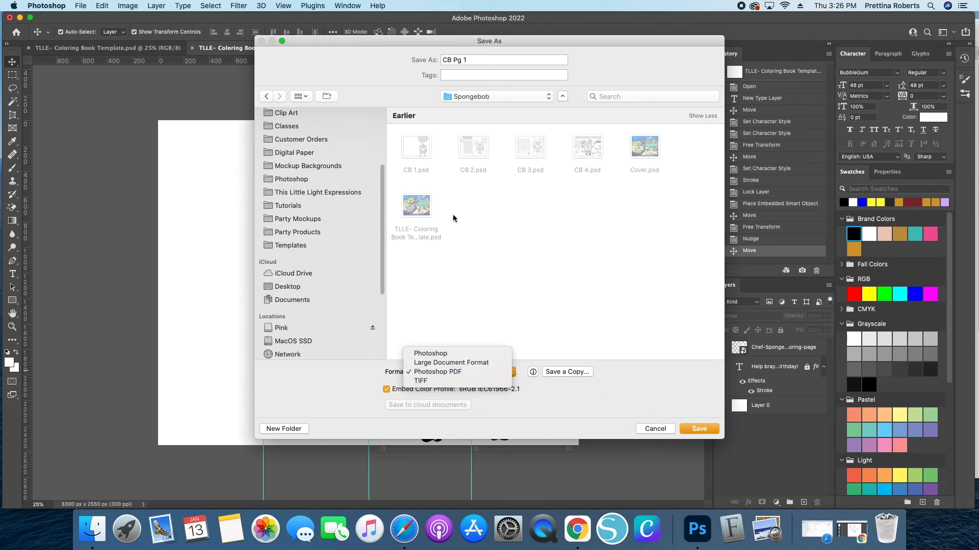
click(454, 351)
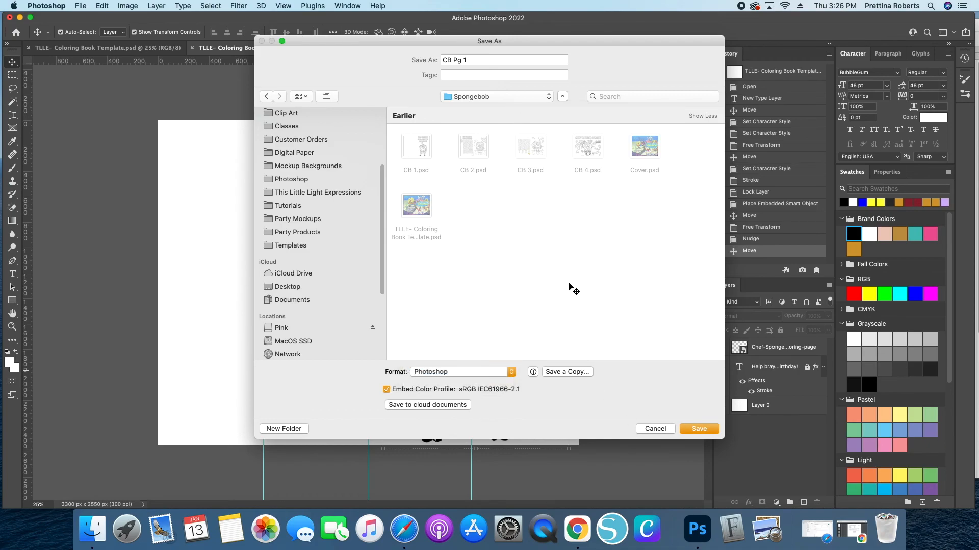
click(705, 431)
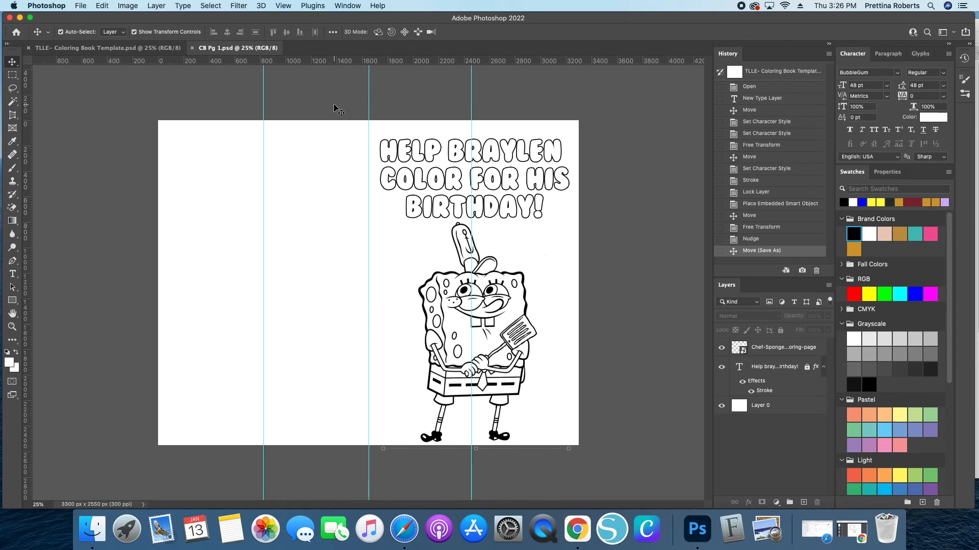
drag(334, 107, 650, 455)
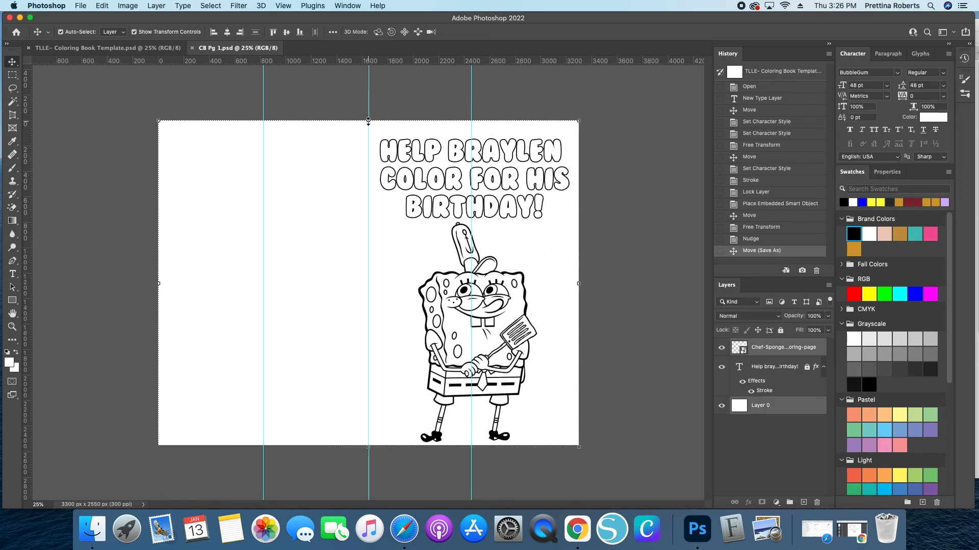
key(BackSpace)
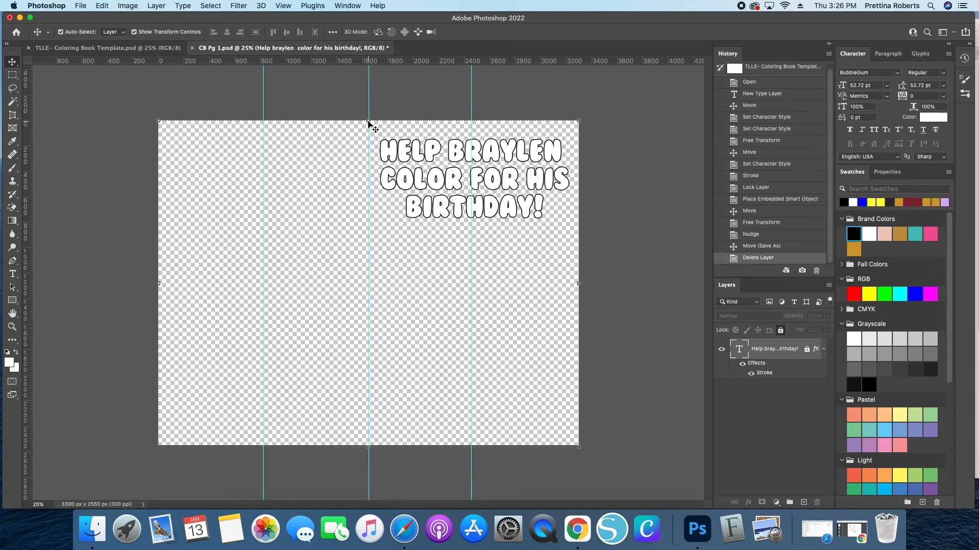
click(761, 246)
- Lock Layer 0 and unlock the heading text layer
click(780, 405)
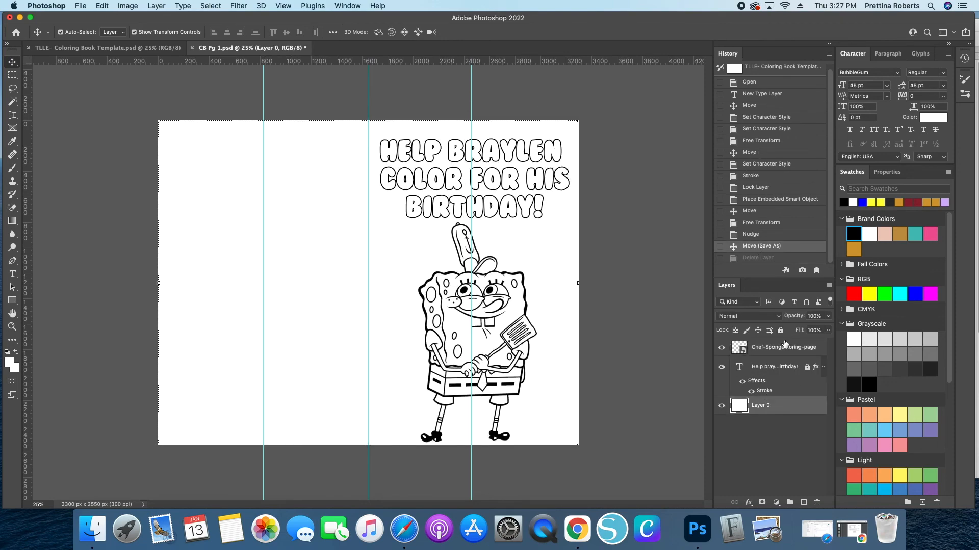
click(780, 331)
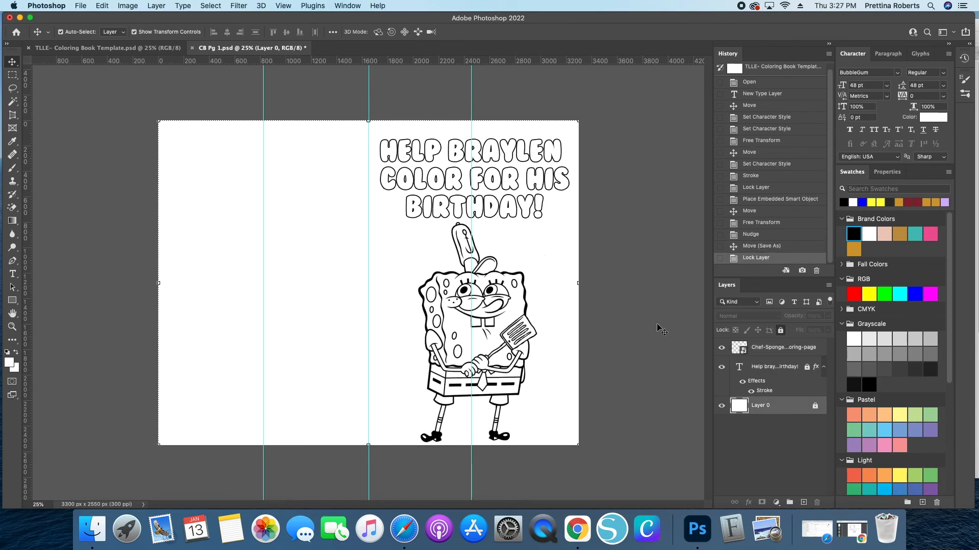
click(807, 367)
- Delete the heading and chef coloring page layers, leaving a blank page
drag(257, 102, 530, 319)
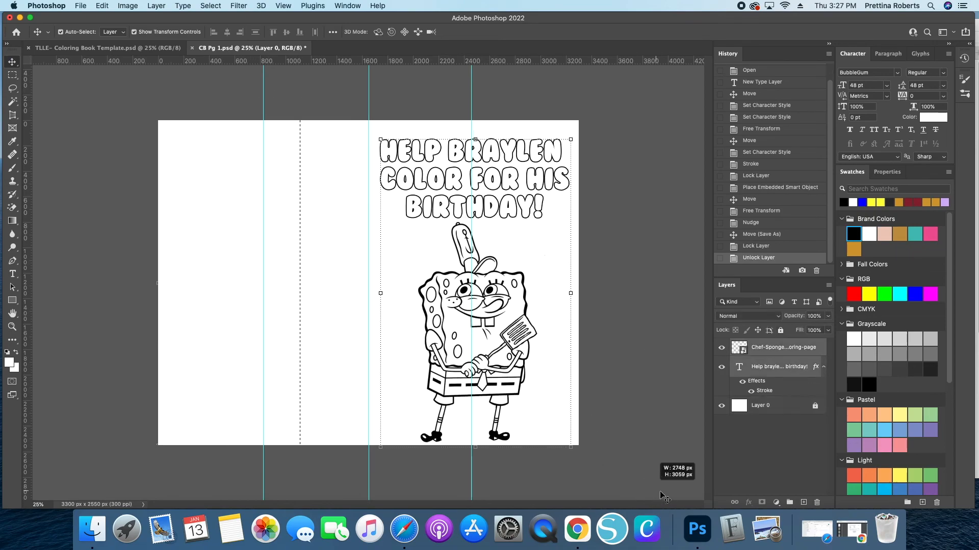
key(Delete)
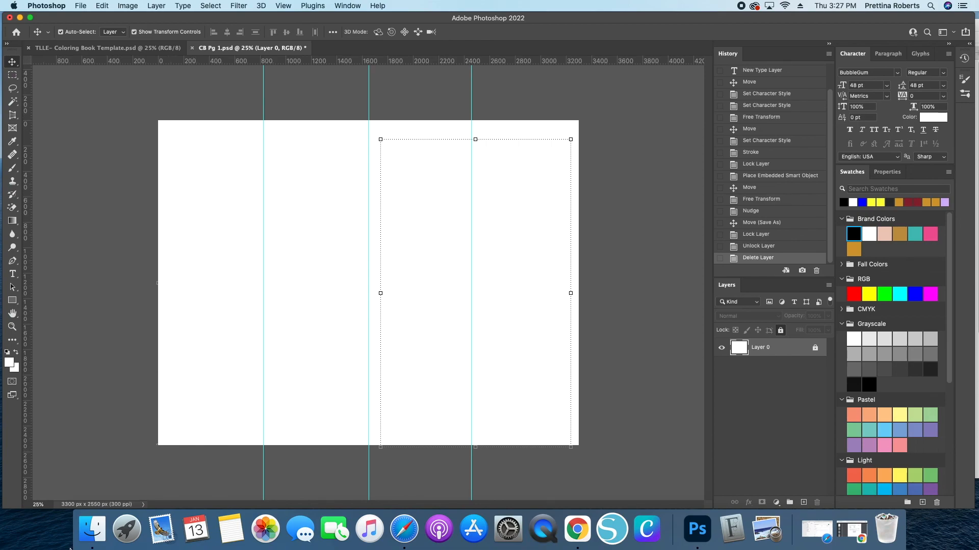
- Place the Spongebob-Word-Search and SpongeBobs-Birthday-coloring-page images from the Spongebob folder into the page
click(92, 529)
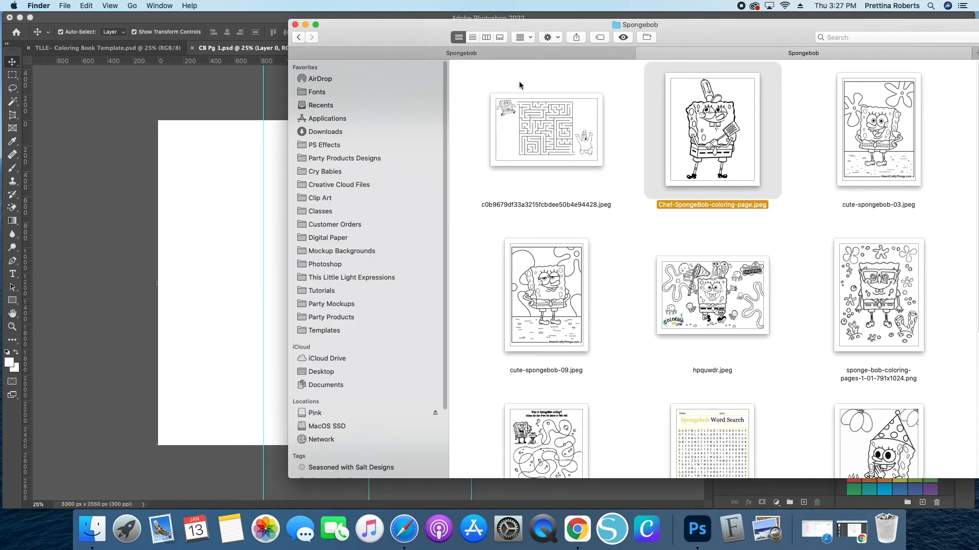
scroll(677, 335, down, 3)
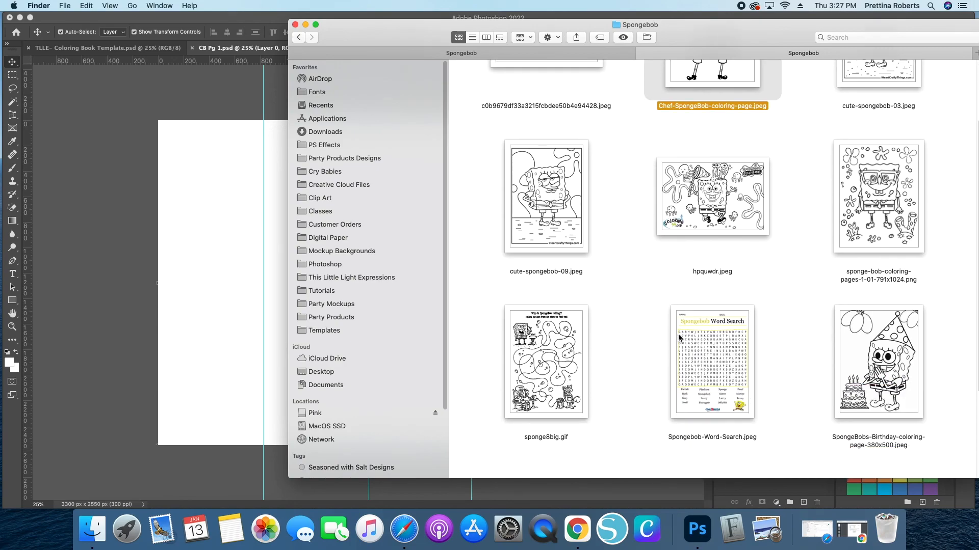
click(181, 335)
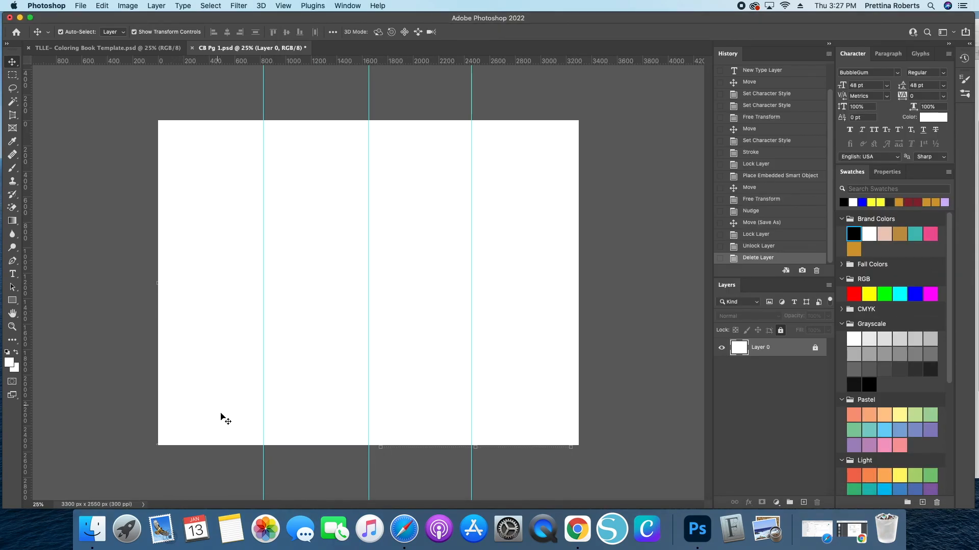
click(85, 541)
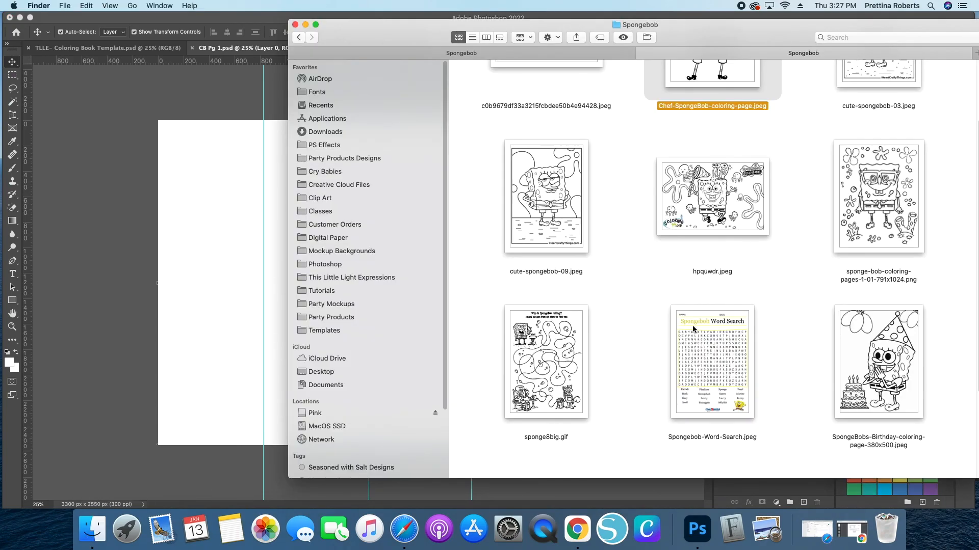
click(886, 366)
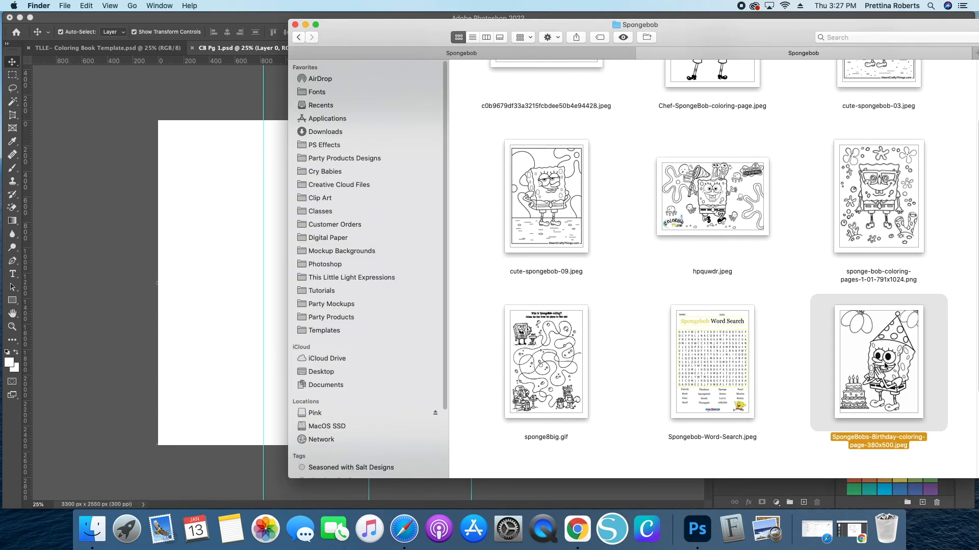
scroll(694, 388, up, 2)
scroll(694, 390, down, 4)
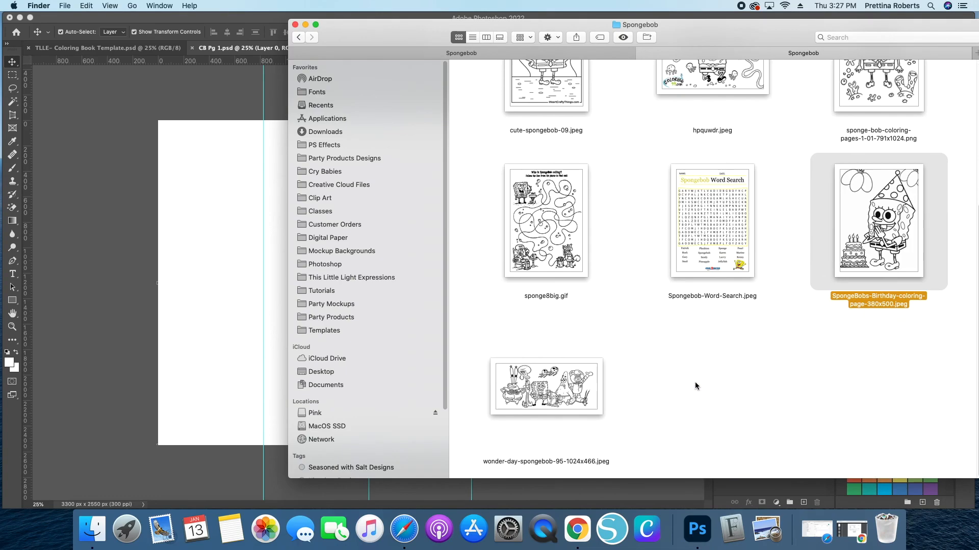
scroll(694, 381, up, 2)
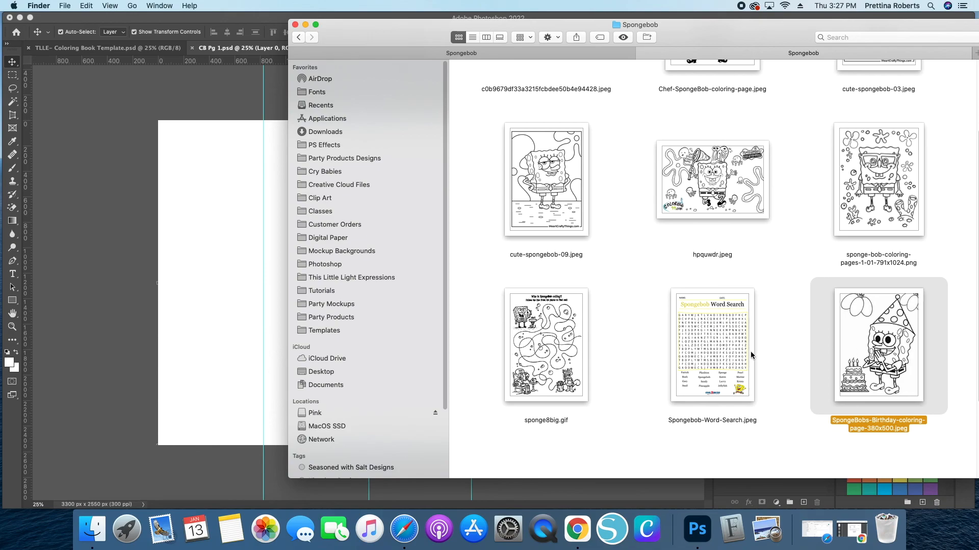
super+click(703, 359)
drag(694, 356, 332, 338)
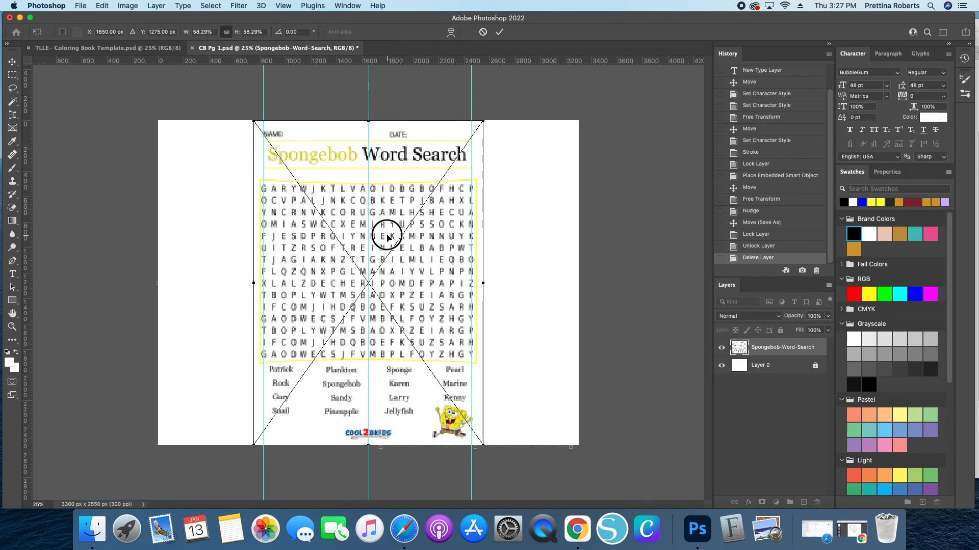
key(Return)
key(Return)
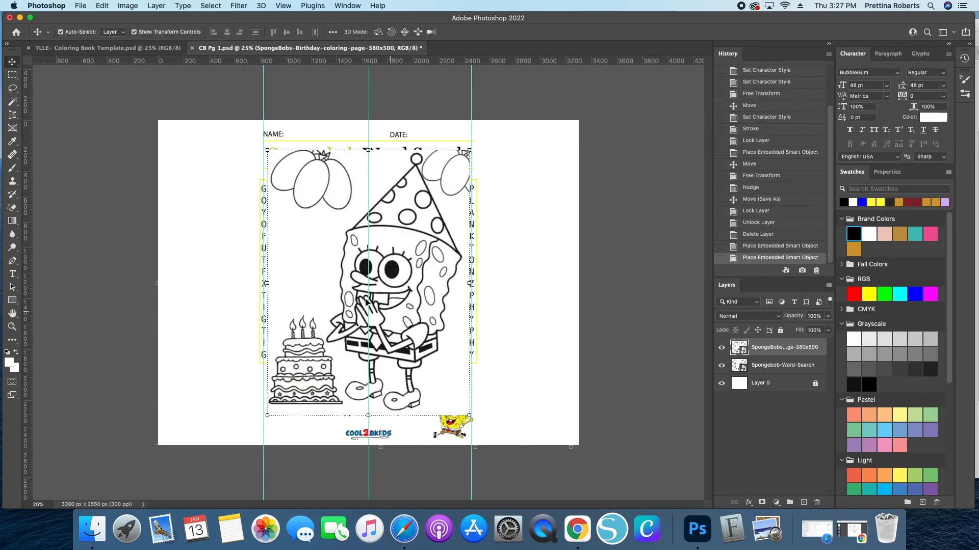
- Move the word search to the left half and the birthday coloring page to the right half, then lock the birthday layer
drag(348, 291, 496, 291)
drag(306, 297, 160, 297)
drag(515, 292, 472, 297)
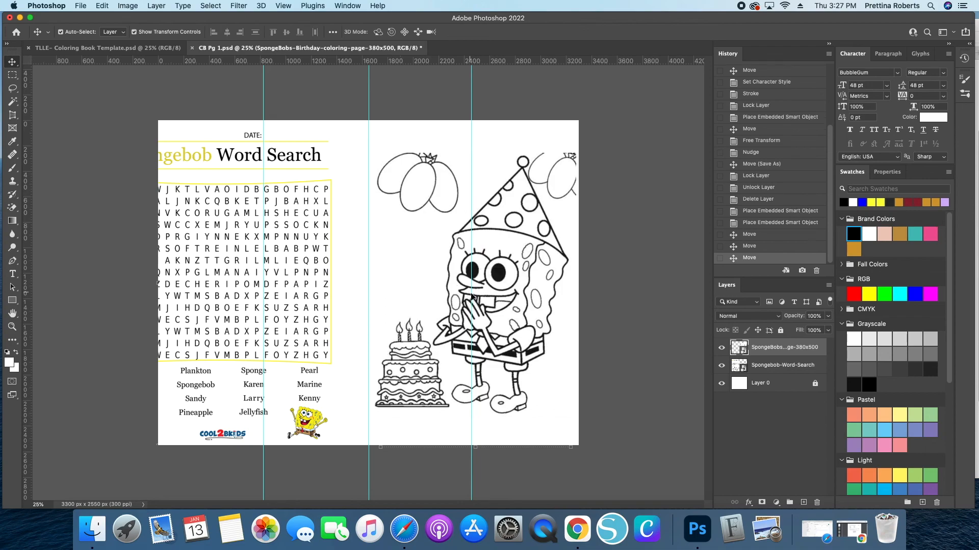
click(780, 330)
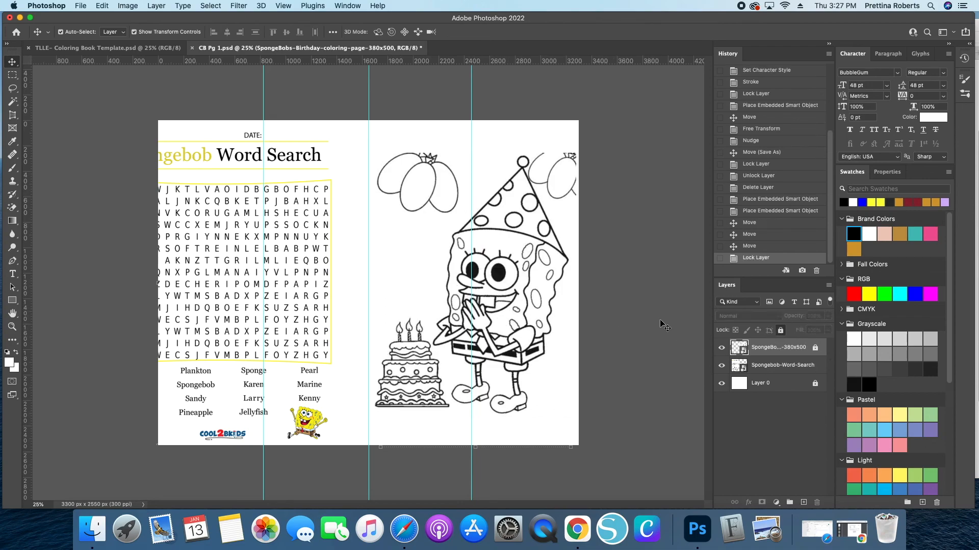
- Scale the word search down and position it to fit within the left half of the page
drag(228, 296, 288, 289)
key(super+t)
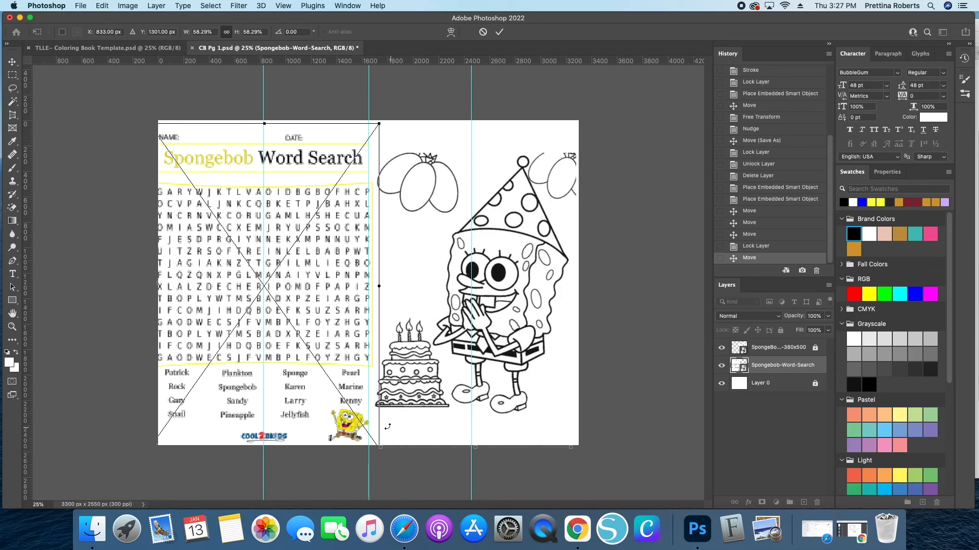
drag(378, 447, 359, 423)
drag(266, 364, 278, 366)
key(Return)
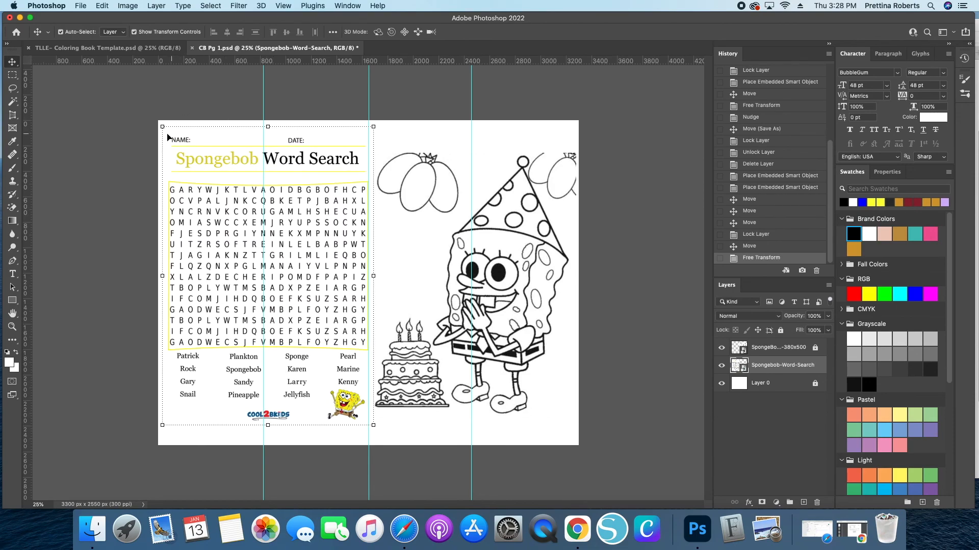
- Rasterize the word search layer and erase its NAME and DATE labels with the Eraser tool
click(84, 206)
click(13, 207)
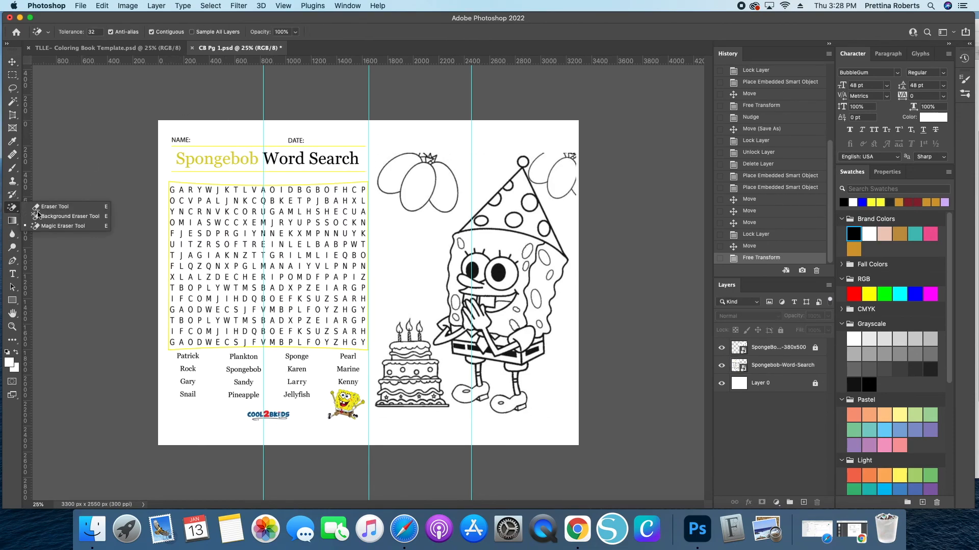
click(55, 206)
click(511, 173)
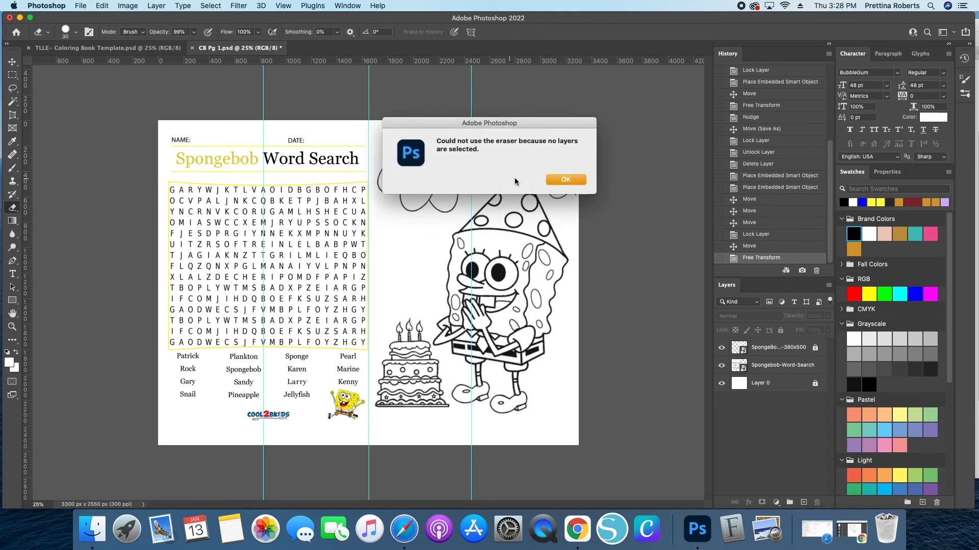
click(566, 181)
click(800, 365)
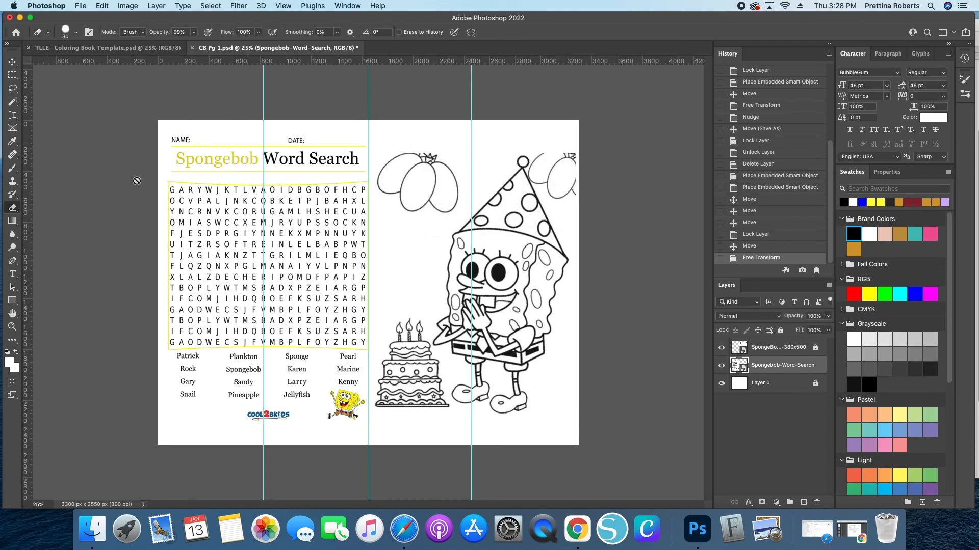
click(176, 138)
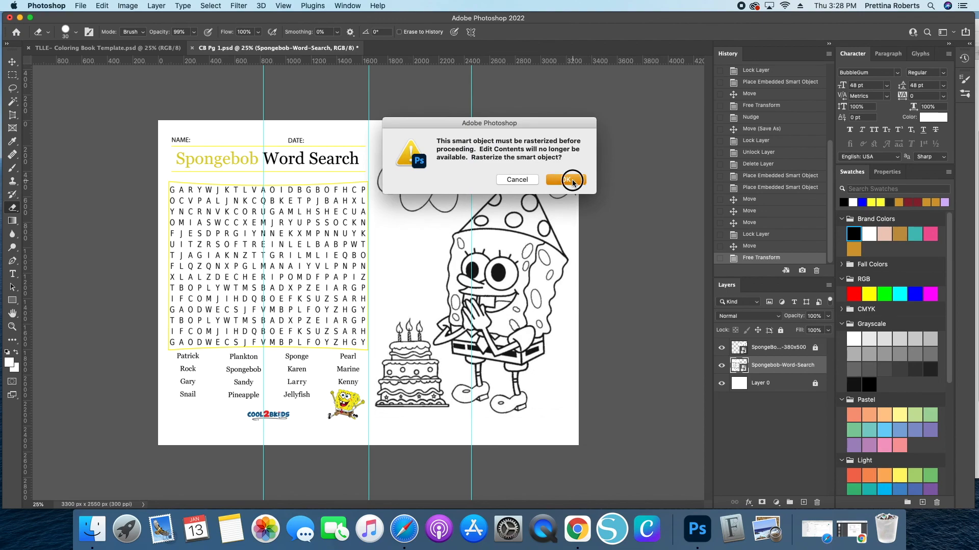
click(574, 181)
drag(165, 139, 172, 140)
drag(293, 139, 301, 141)
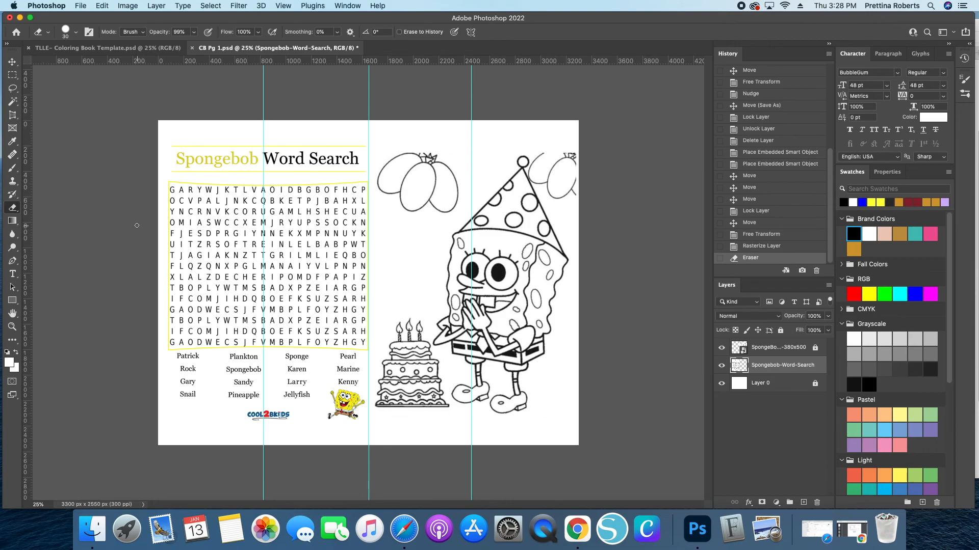
click(169, 146)
click(169, 147)
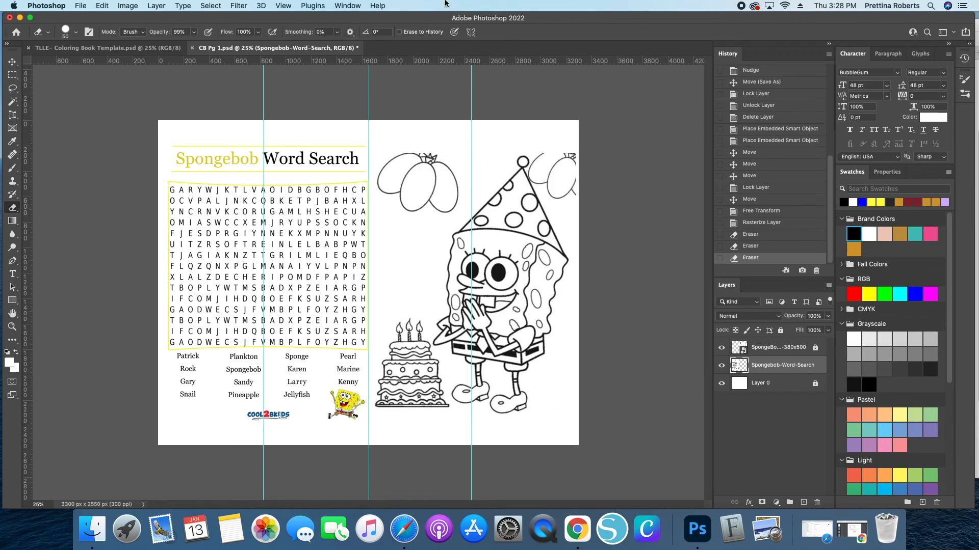
key(alt+shift+i)
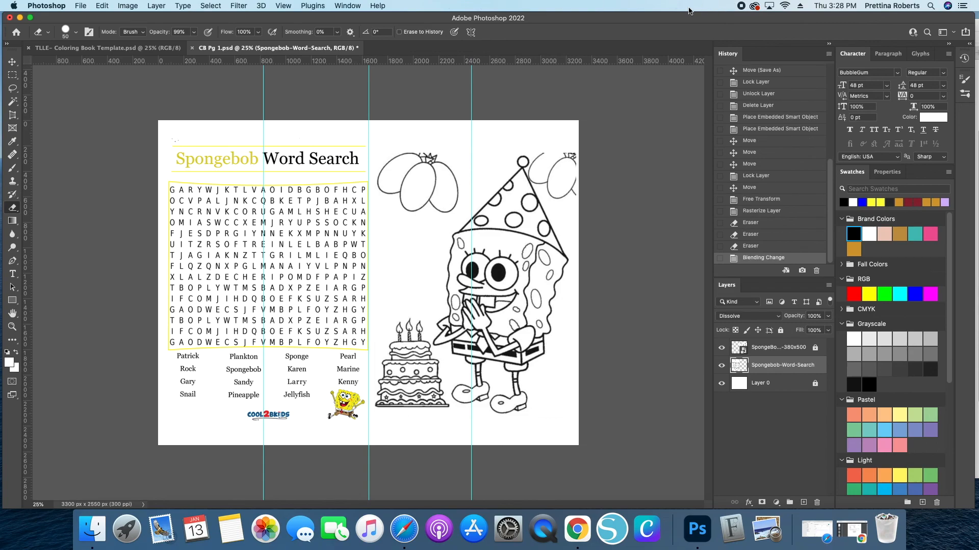
click(750, 246)
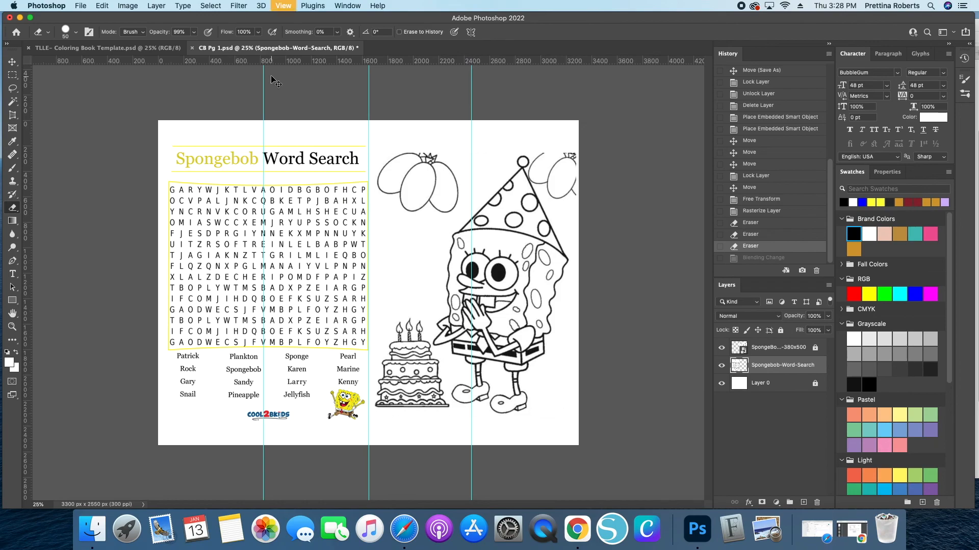
- Erase the yellow rule lines above and below the Spongebob Word Search heading with straight eraser strokes
key(super+equal)
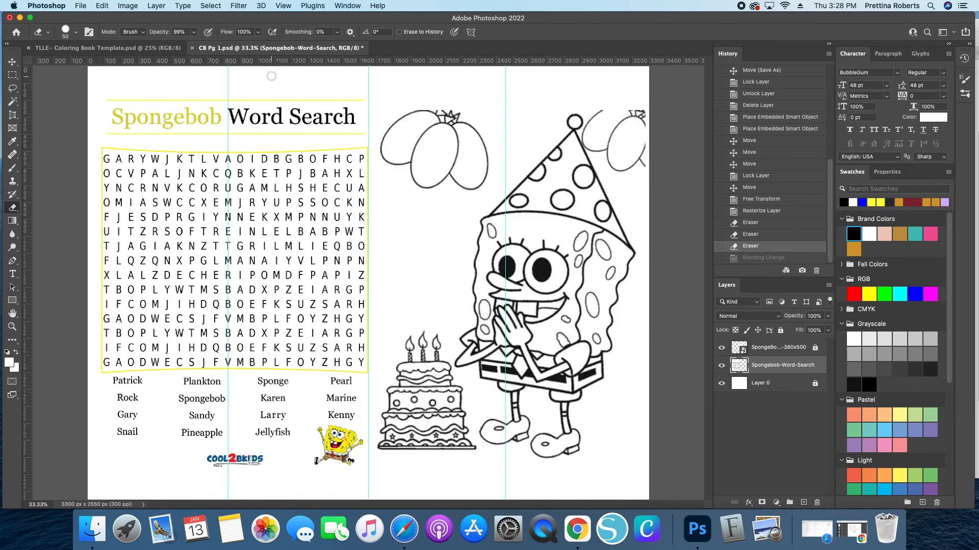
click(106, 100)
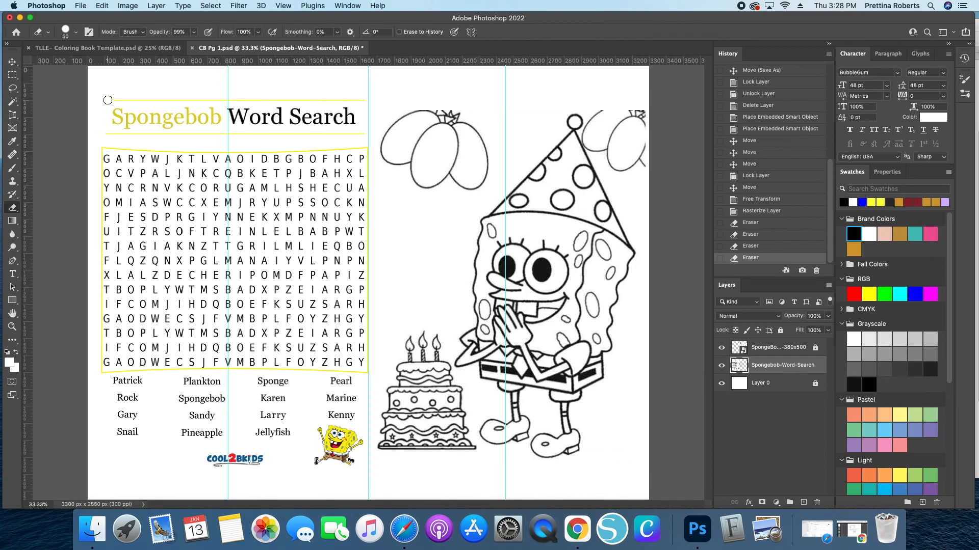
shift+click(366, 100)
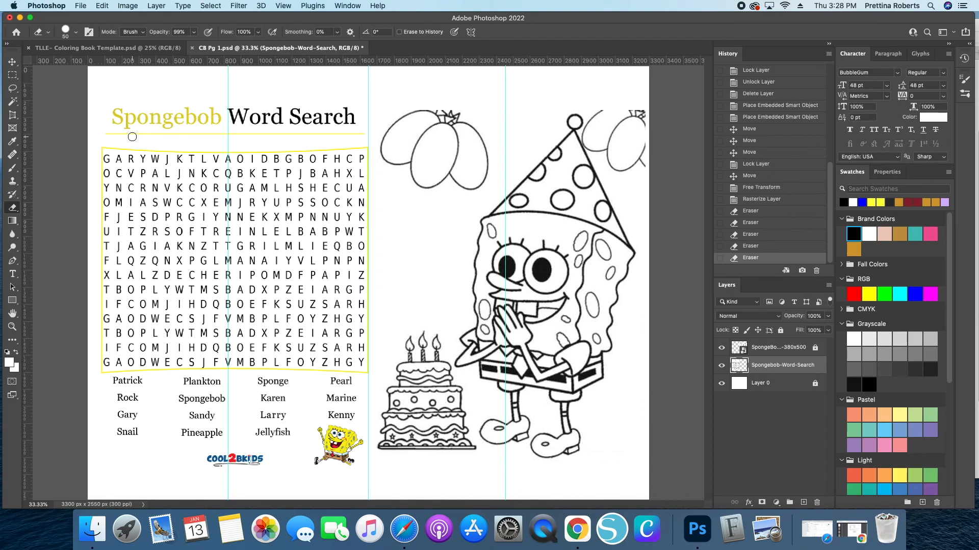
click(109, 134)
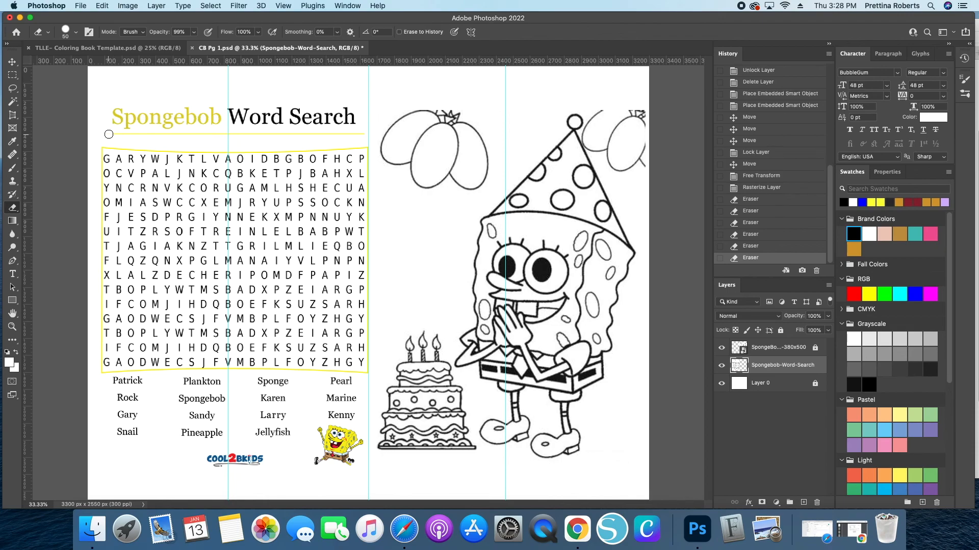
click(757, 246)
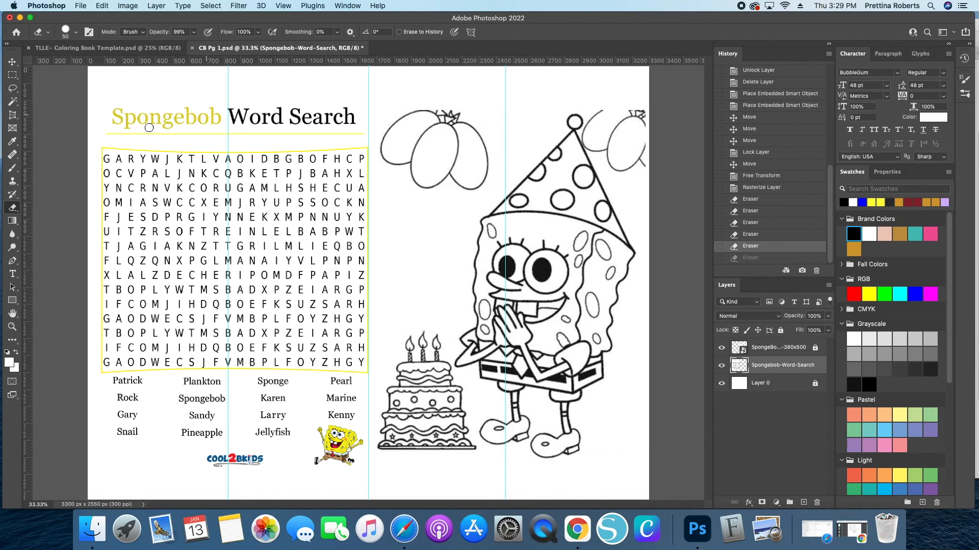
click(107, 134)
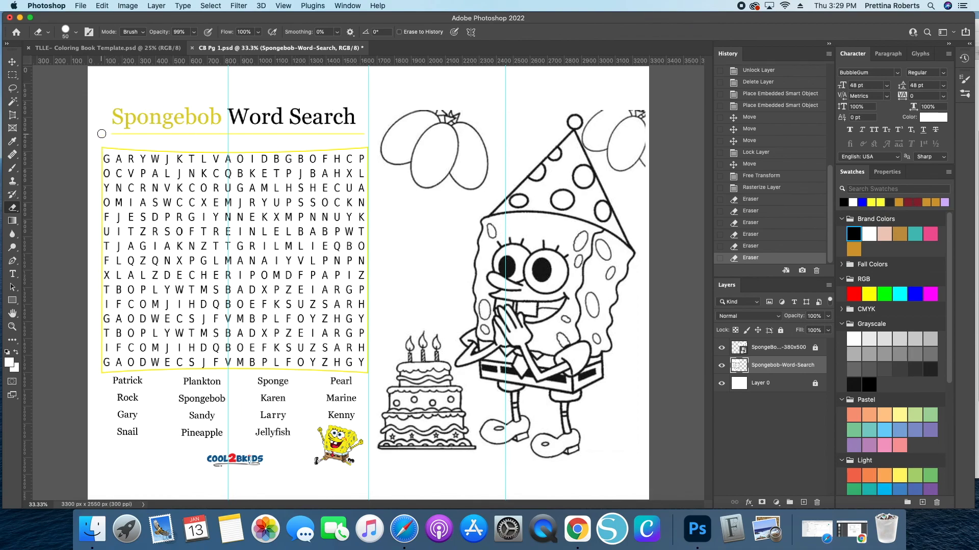
shift+click(361, 133)
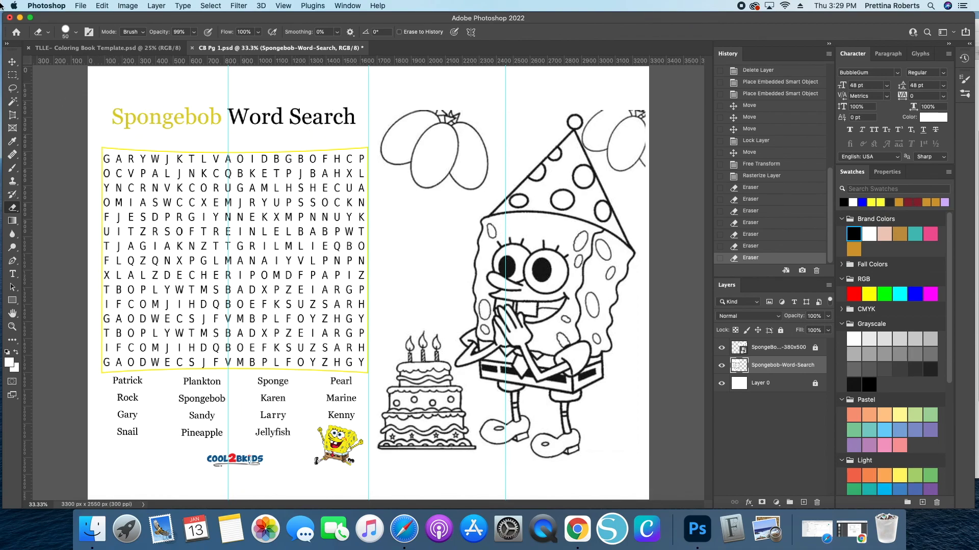
- Move the word search up toward the top of the left half
click(11, 57)
mouse_move(199, 125)
mouse_down()
mouse_move(197, 102)
mouse_move(189, 108)
mouse_up()
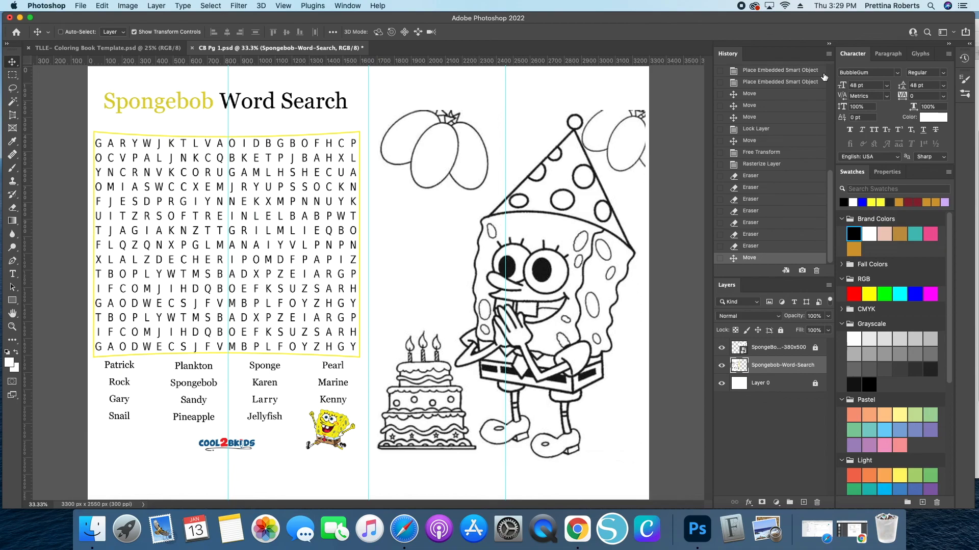
key(super+minus)
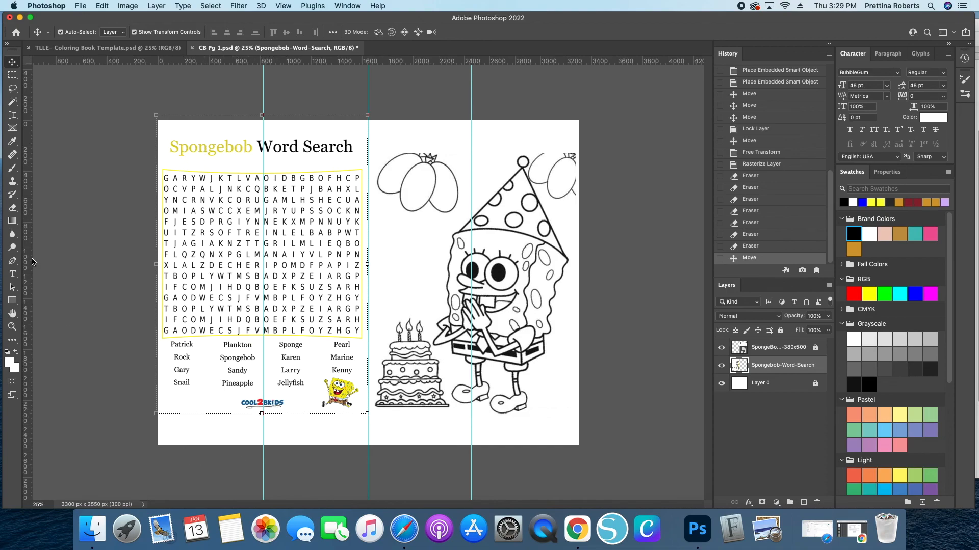
- Erase the Cool2bKids logo beneath the word list
click(12, 207)
mouse_move(227, 402)
mouse_down()
mouse_move(276, 404)
mouse_move(263, 408)
mouse_move(276, 412)
mouse_move(247, 422)
mouse_move(282, 419)
mouse_up()
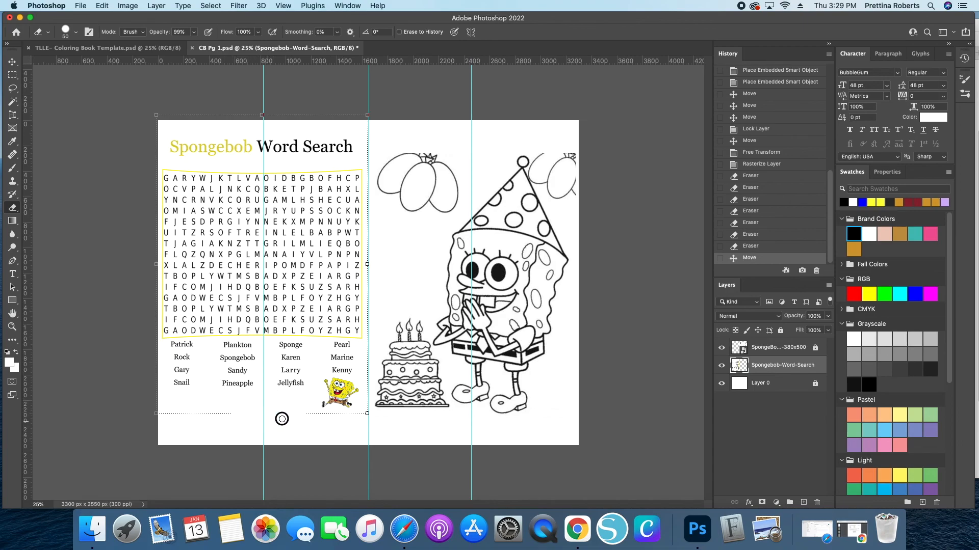
click(12, 61)
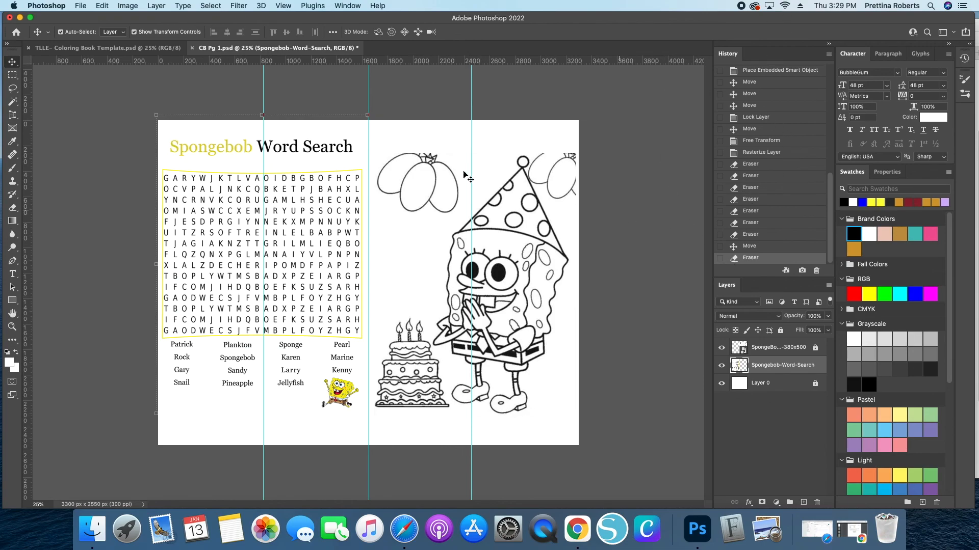
- Unlock the birthday layer and delete both placed image layers, leaving a blank page
click(815, 347)
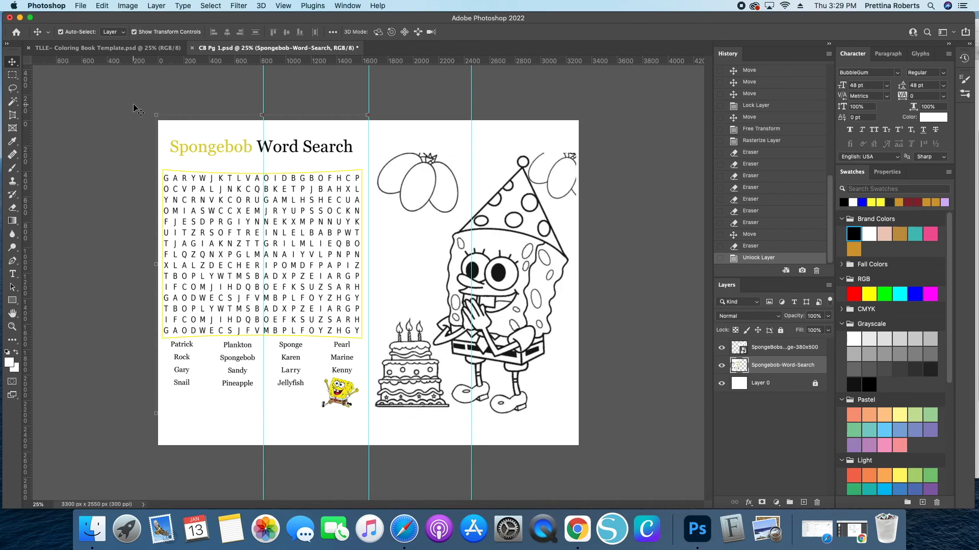
drag(135, 104, 655, 448)
key(BackSpace)
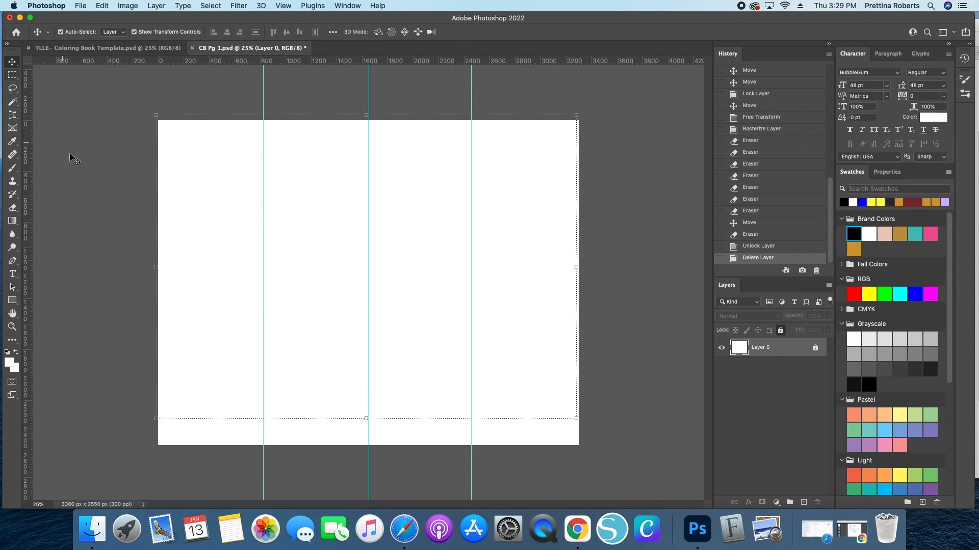
- Place the wonder-day SpongeBob group clip art from the Spongebob folder onto the blank page, resize it, and nudge it up
click(96, 536)
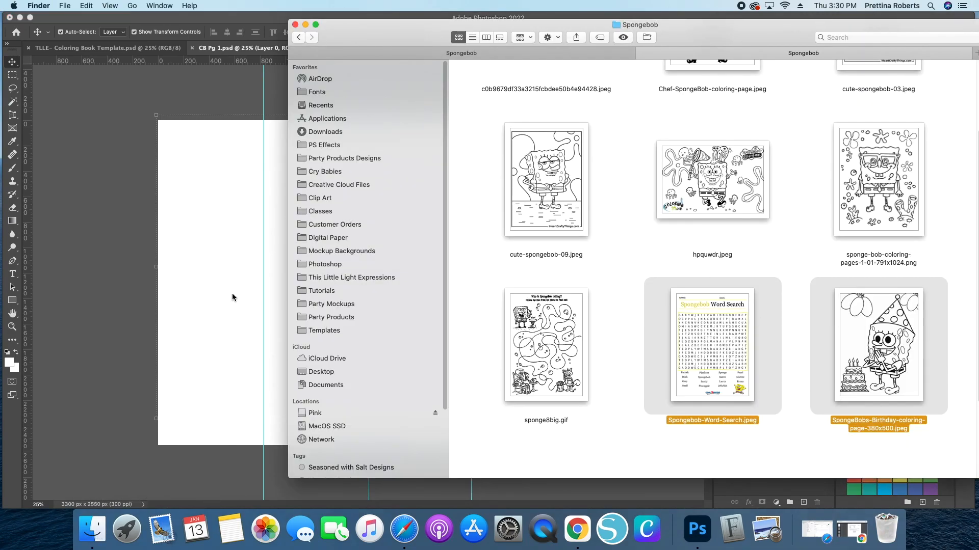
click(175, 283)
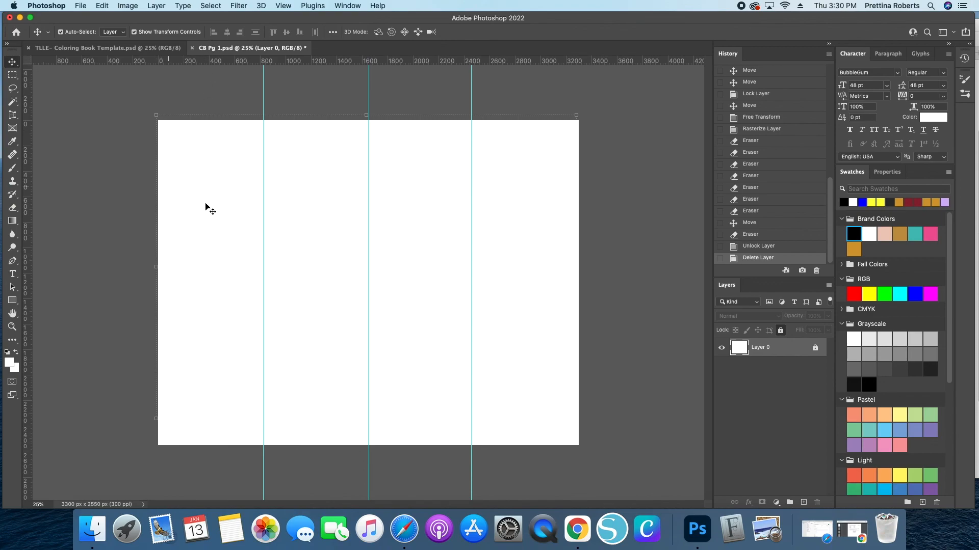
click(93, 531)
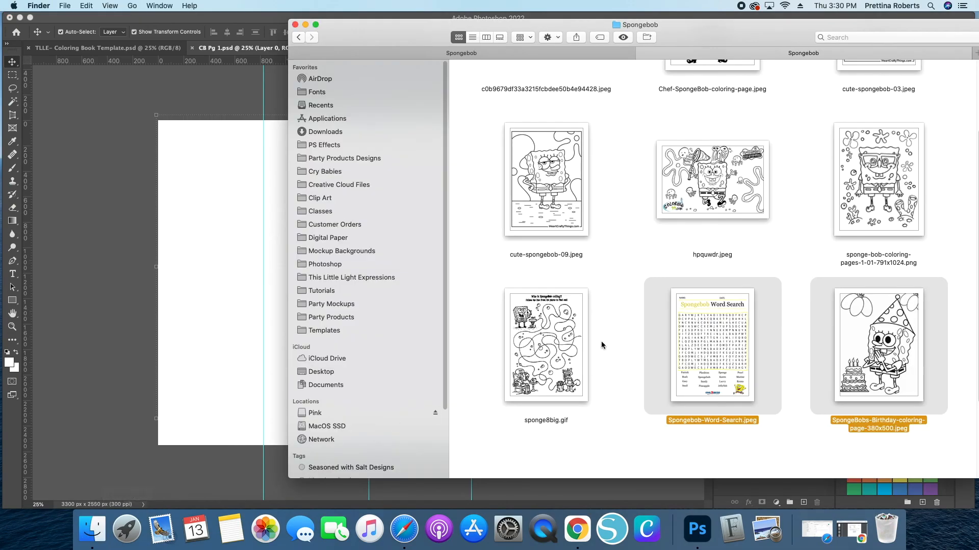
scroll(612, 337, down, 5)
click(519, 403)
drag(519, 404, 194, 282)
drag(368, 379, 366, 410)
drag(335, 332, 340, 356)
key(Return)
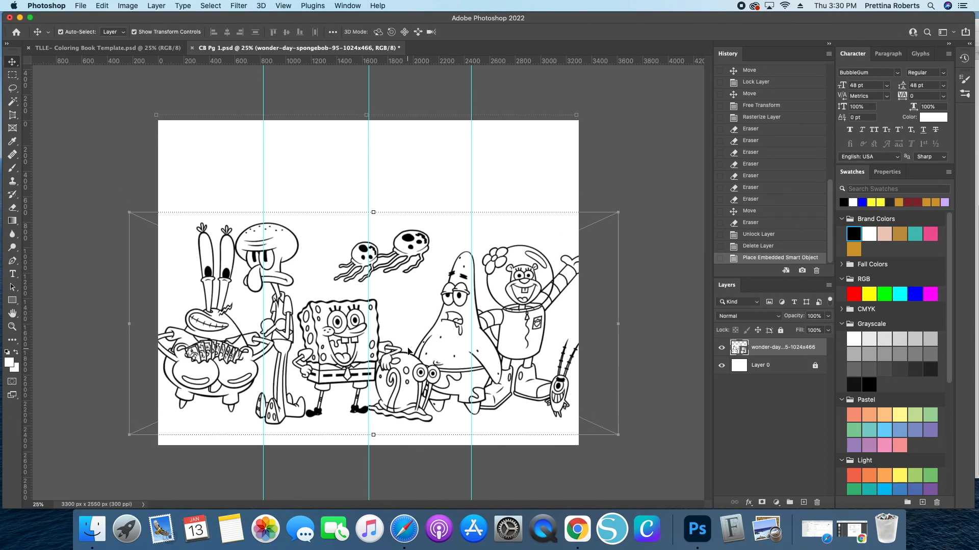
drag(408, 351, 409, 340)
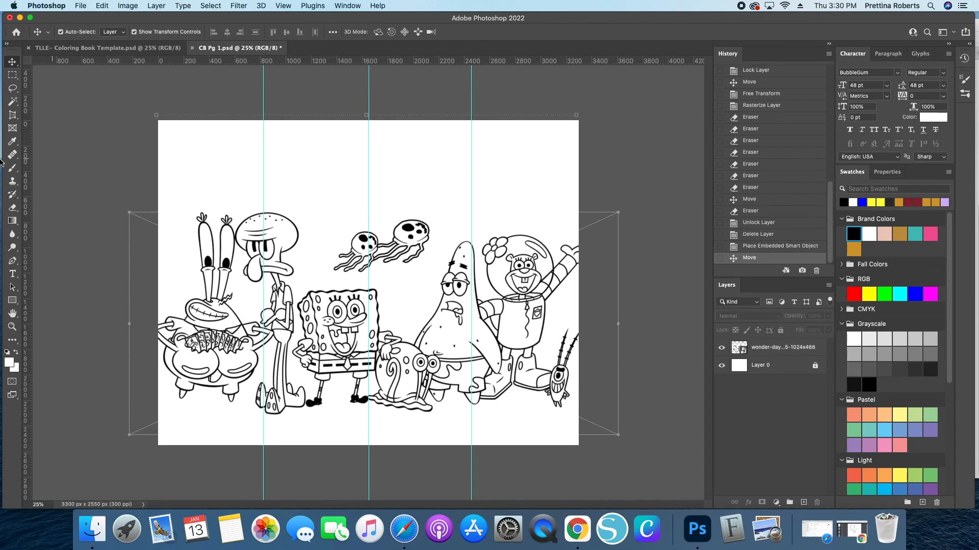
- Add a BubbleGum 48 pt heading reading Happy Birthday followed by the child's name near the top
click(13, 273)
click(196, 143)
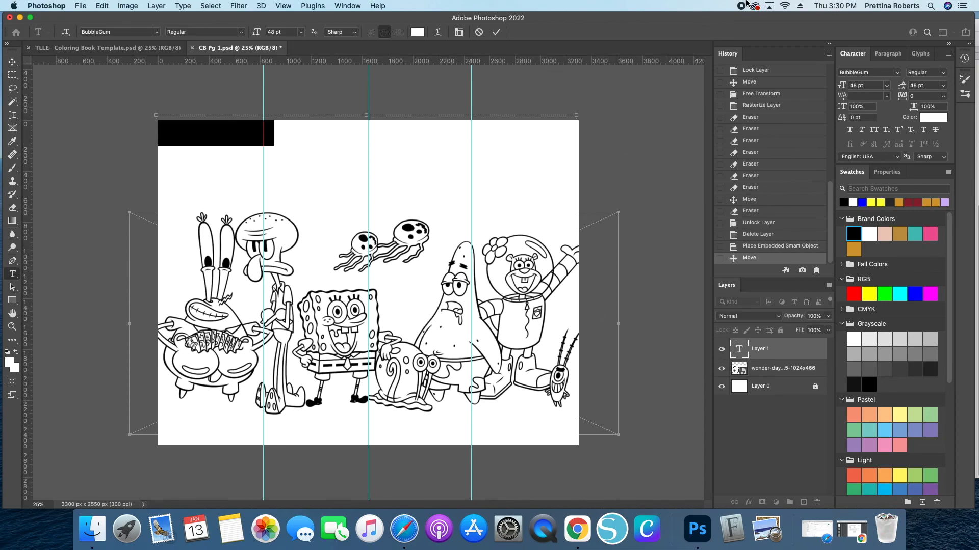
text(Happy )
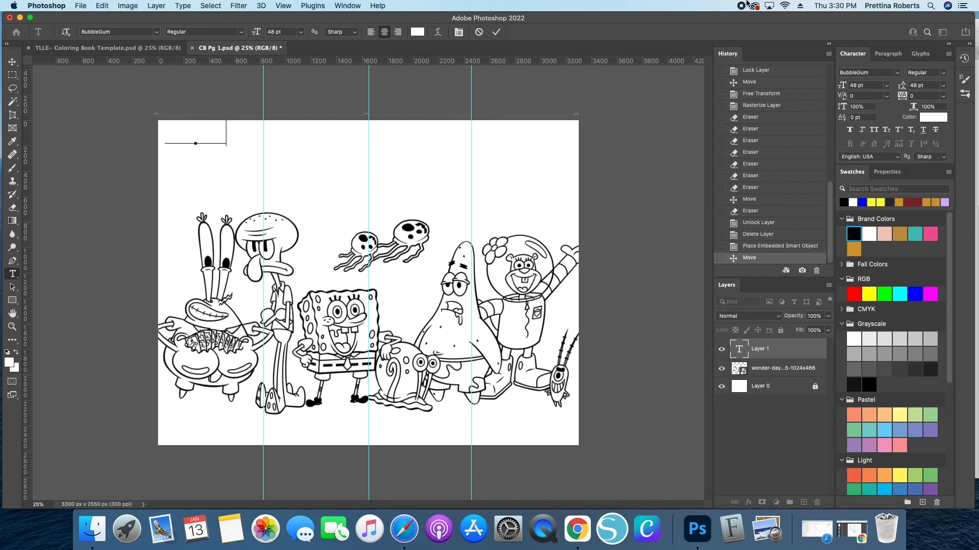
text(Birthday to )
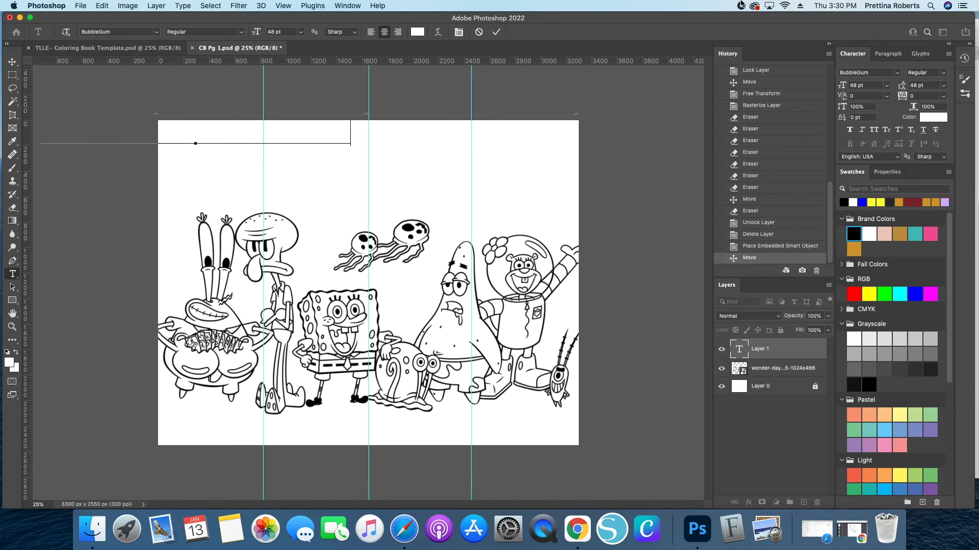
text(!)
click(494, 32)
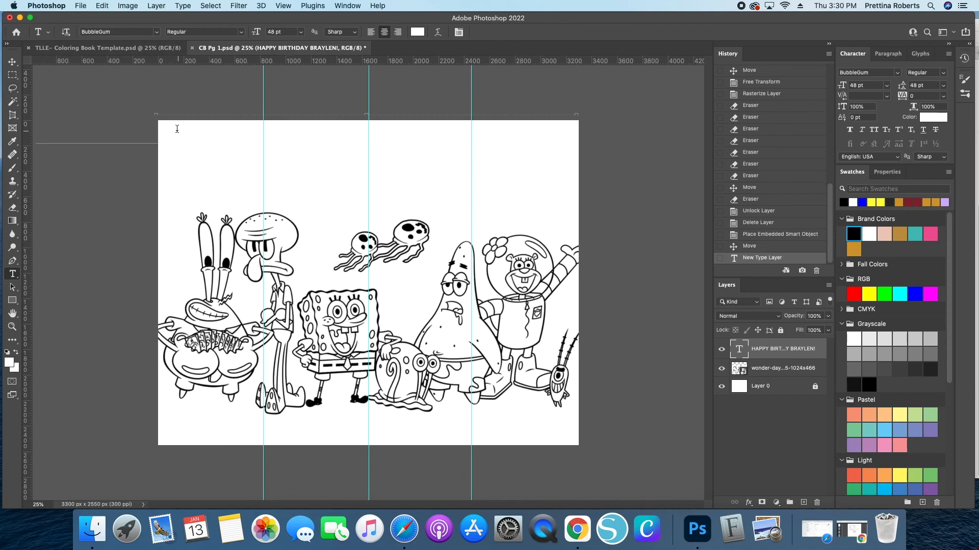
- Move the birthday heading to the top of the page and apply a Stroke layer style to it
key(v)
drag(208, 134, 443, 149)
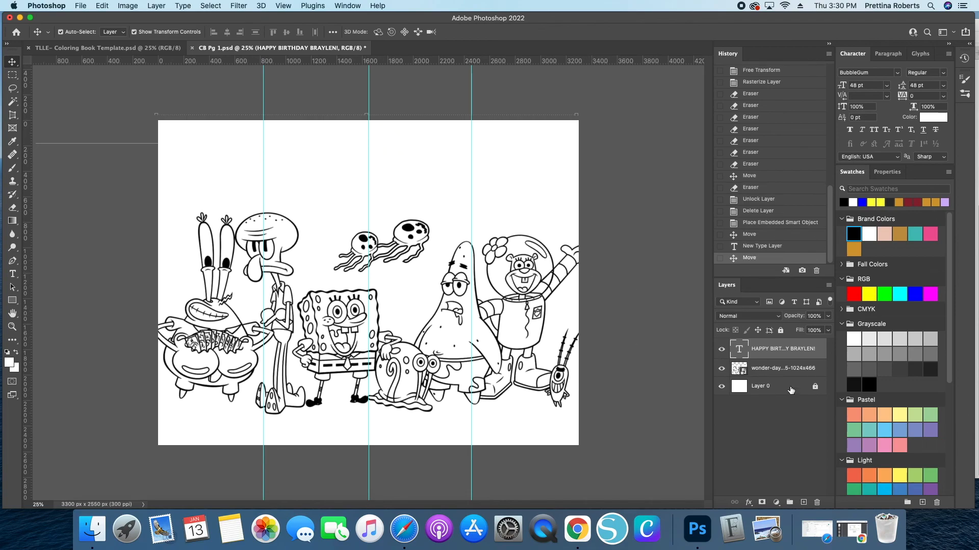
double_click(815, 353)
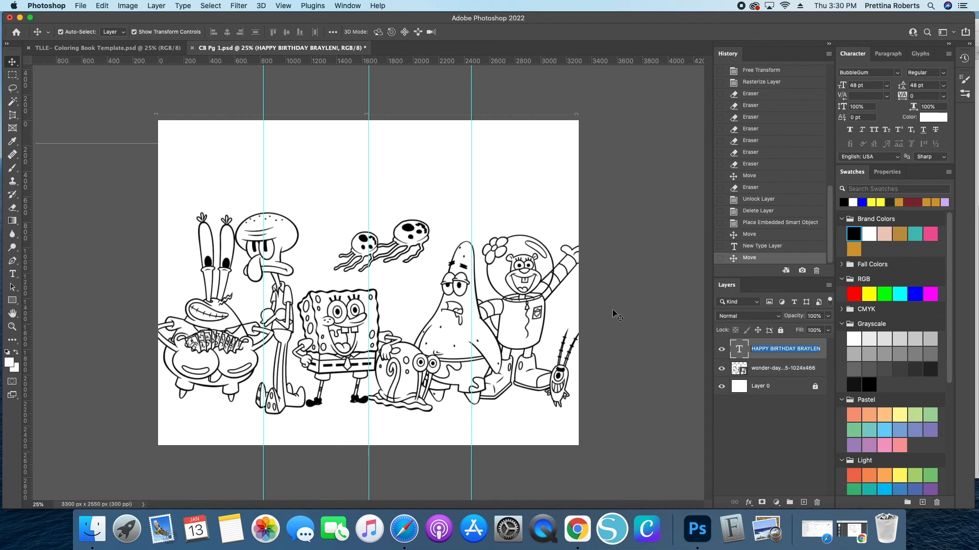
double_click(775, 359)
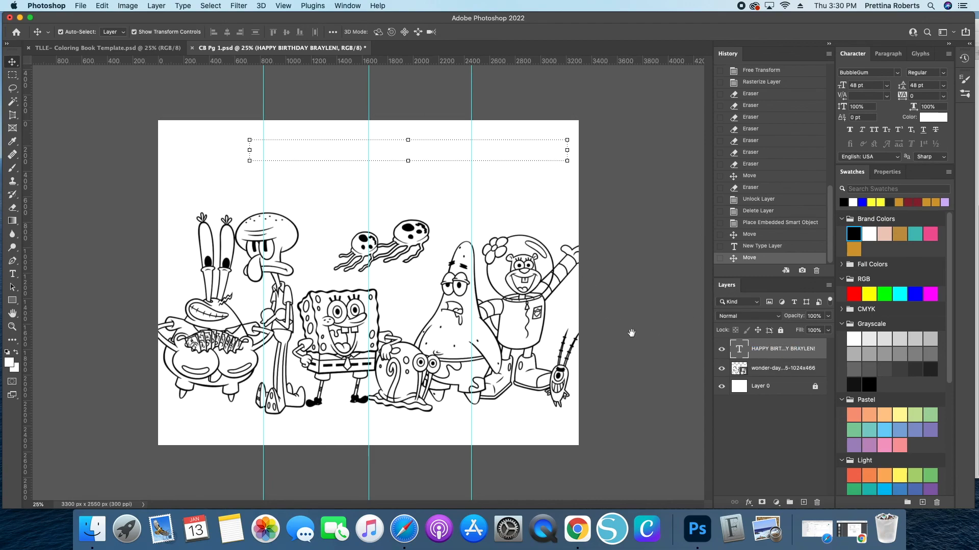
click(462, 302)
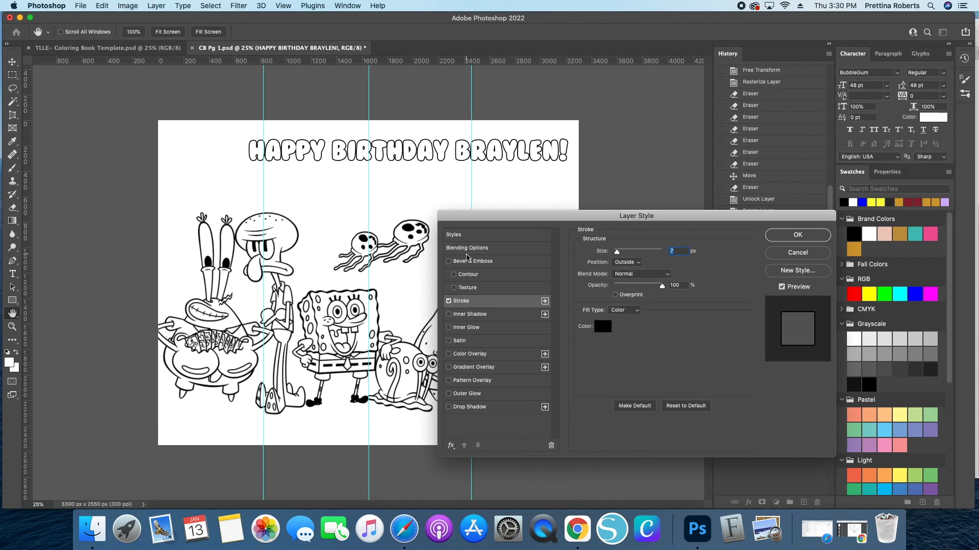
click(808, 238)
- Scale the birthday heading up to about 123% so it spans the page width
mouse_move(342, 158)
mouse_down()
mouse_move(300, 156)
mouse_move(365, 162)
mouse_move(365, 187)
mouse_move(341, 164)
mouse_move(346, 173)
mouse_up()
click(624, 189)
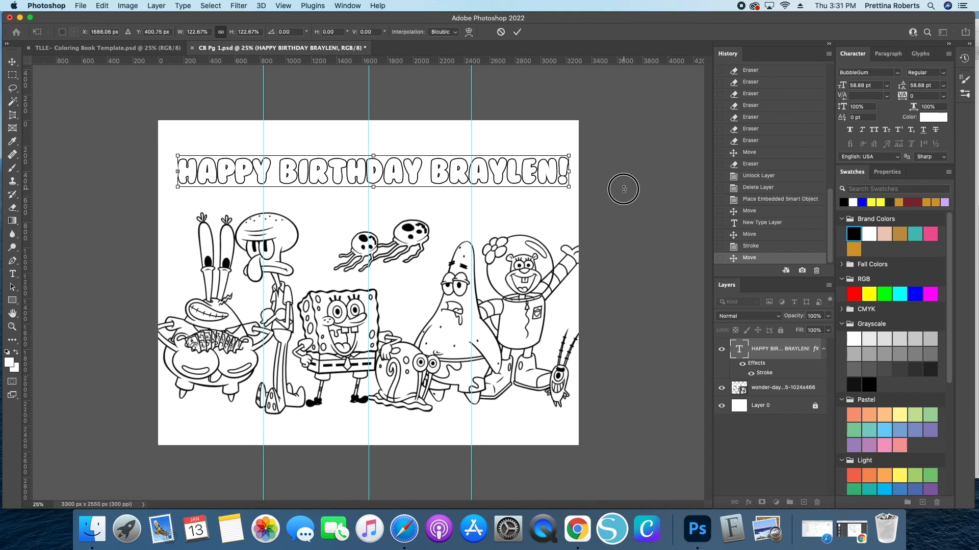
click(516, 31)
- Select the heading and clip art, align their horizontal centers, and nudge the heading slightly
drag(136, 115, 515, 356)
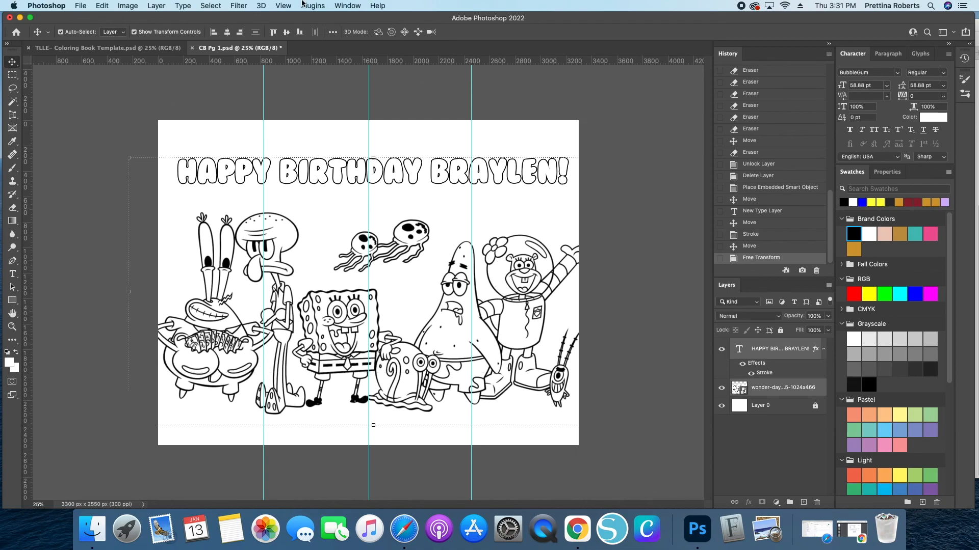
click(227, 32)
click(605, 197)
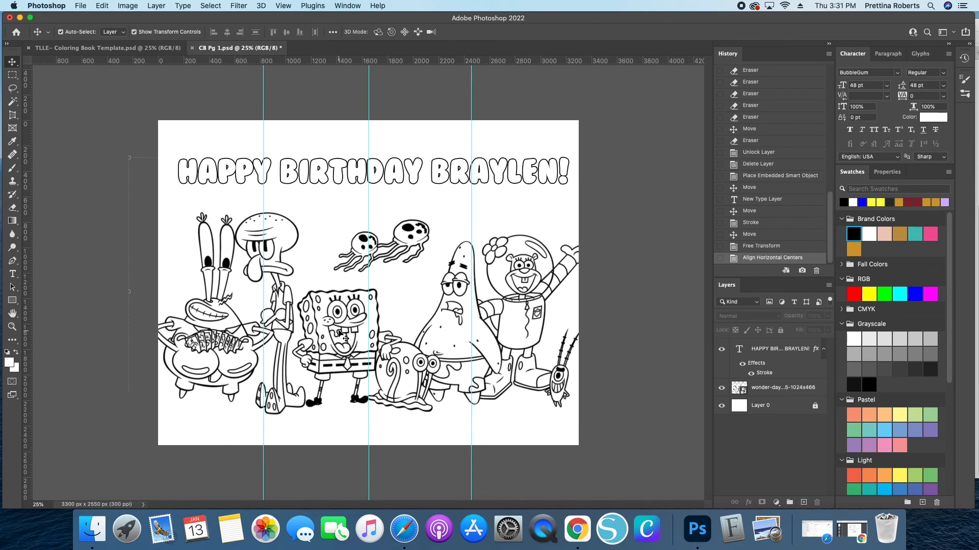
drag(289, 172, 285, 171)
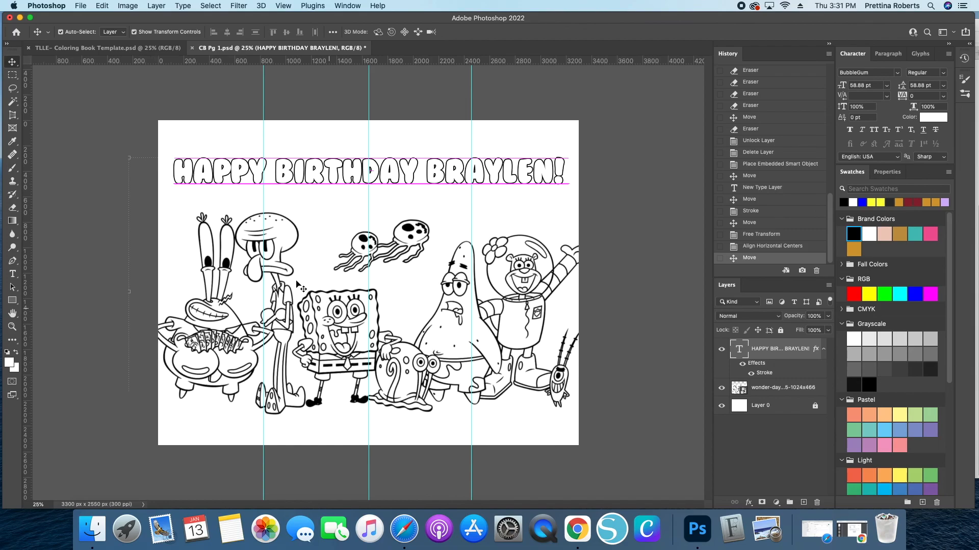
- Open the Coloring Book Mockup.psd file from the Party Mockups folder
click(81, 7)
click(82, 30)
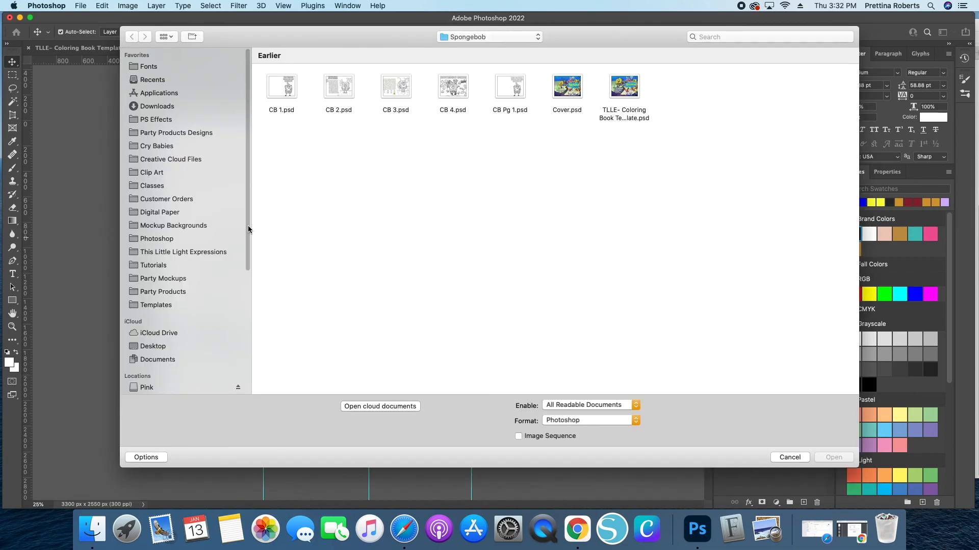
click(162, 282)
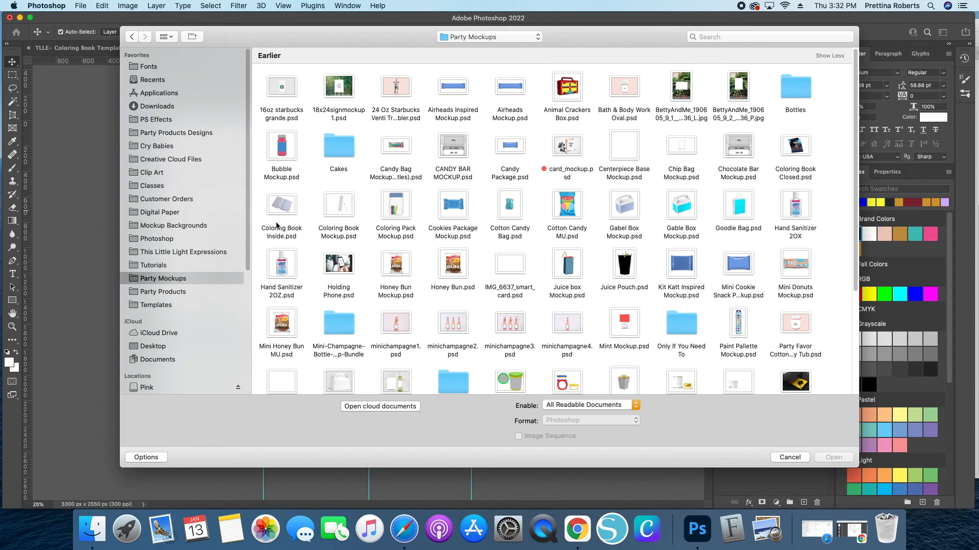
scroll(332, 233, down, 1)
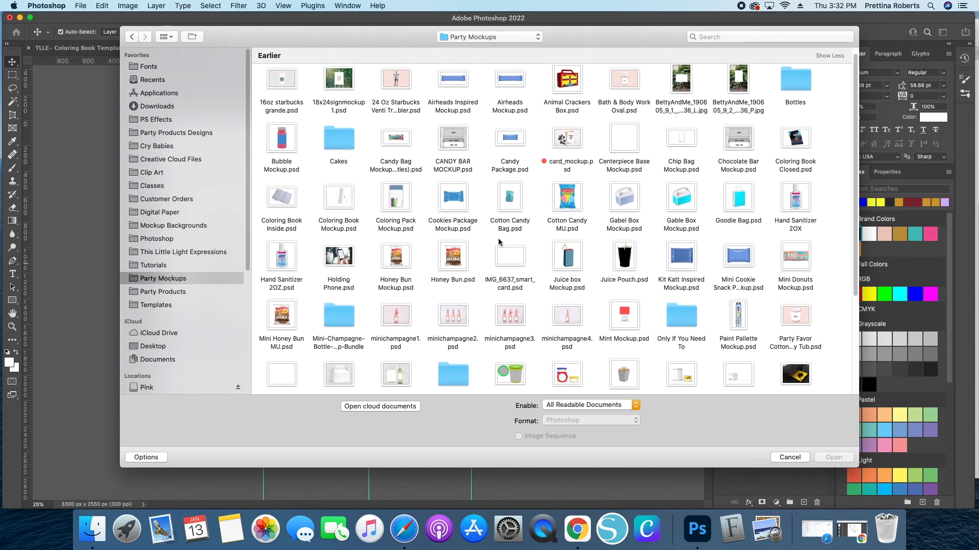
click(347, 210)
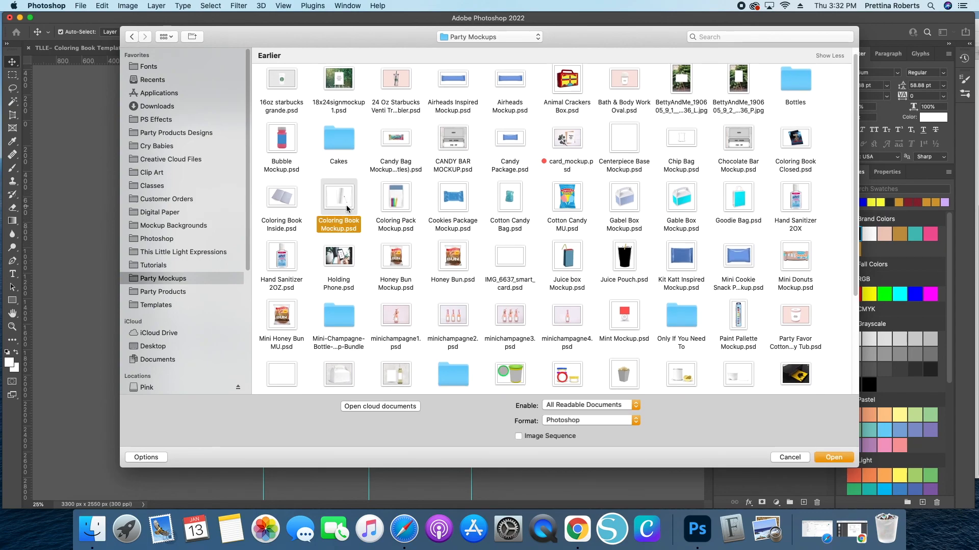
double_click(346, 209)
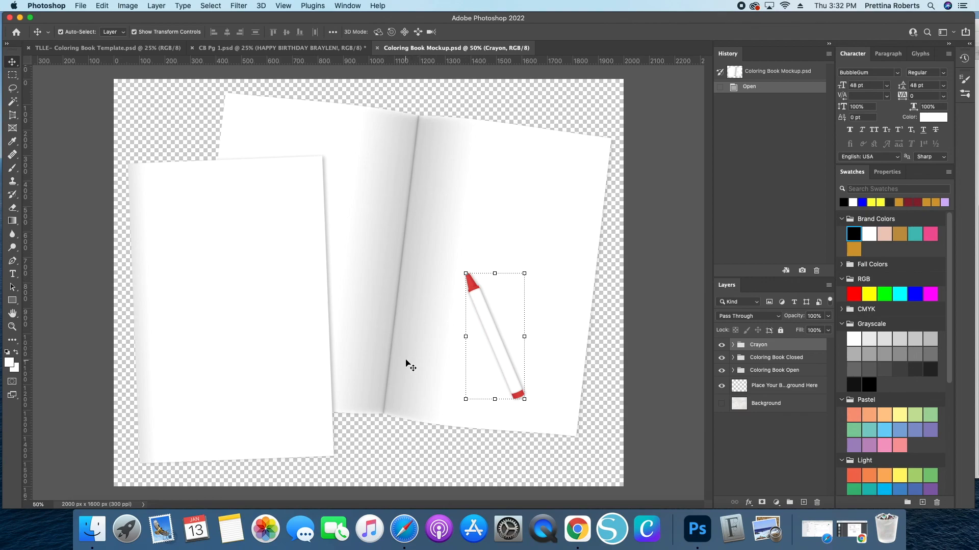
click(225, 49)
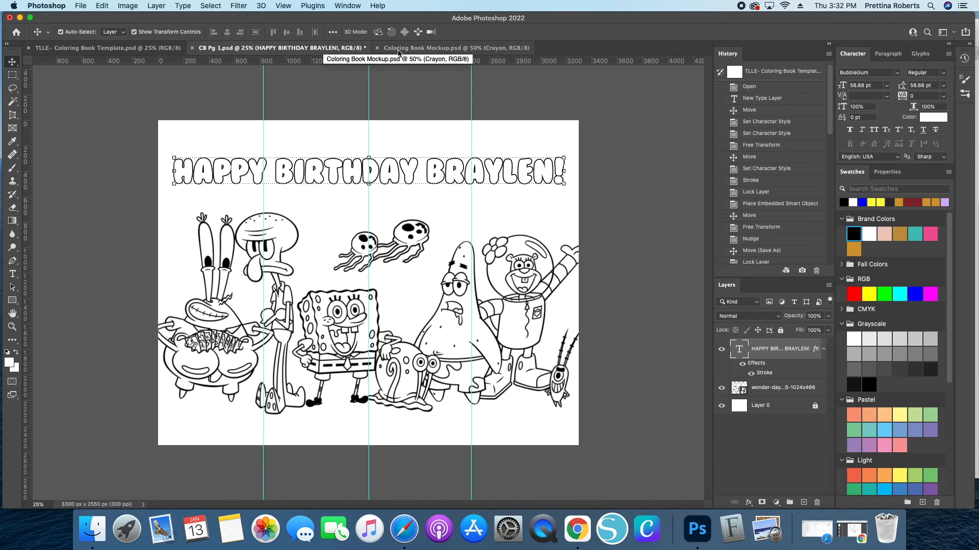
click(120, 50)
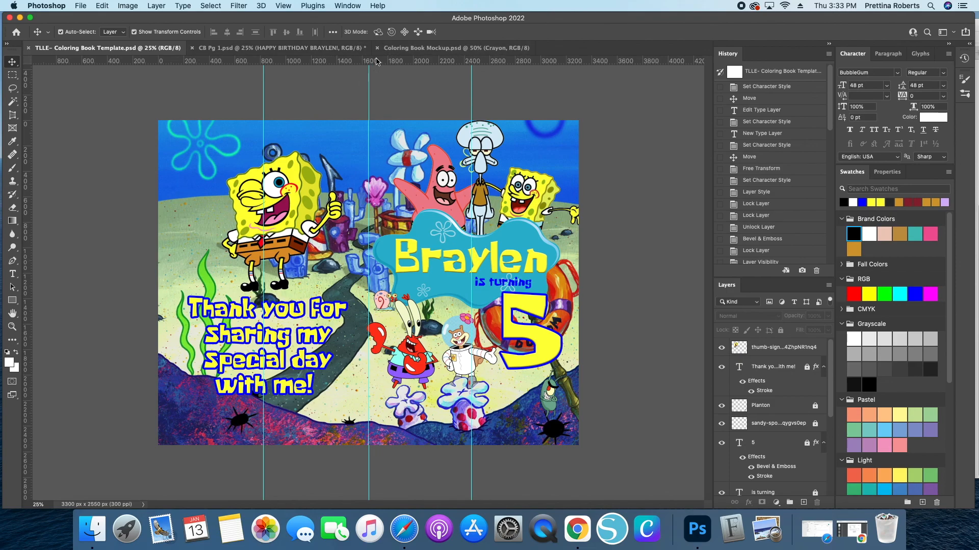
click(237, 50)
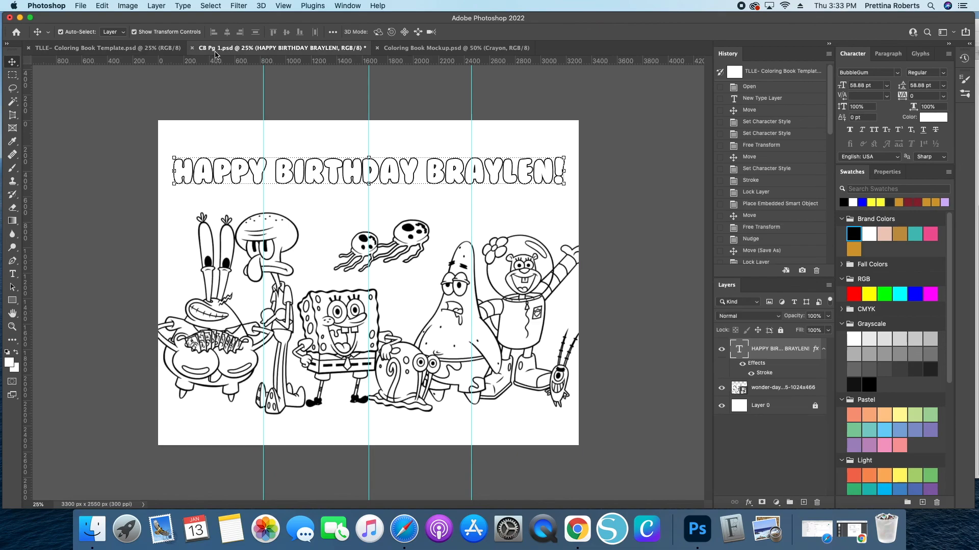
click(396, 50)
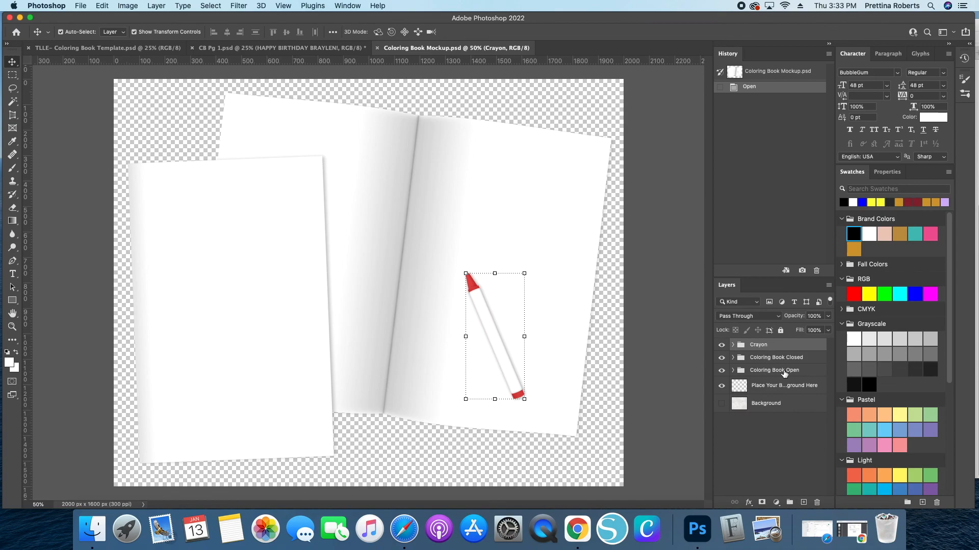
click(733, 370)
scroll(748, 375, down, 1)
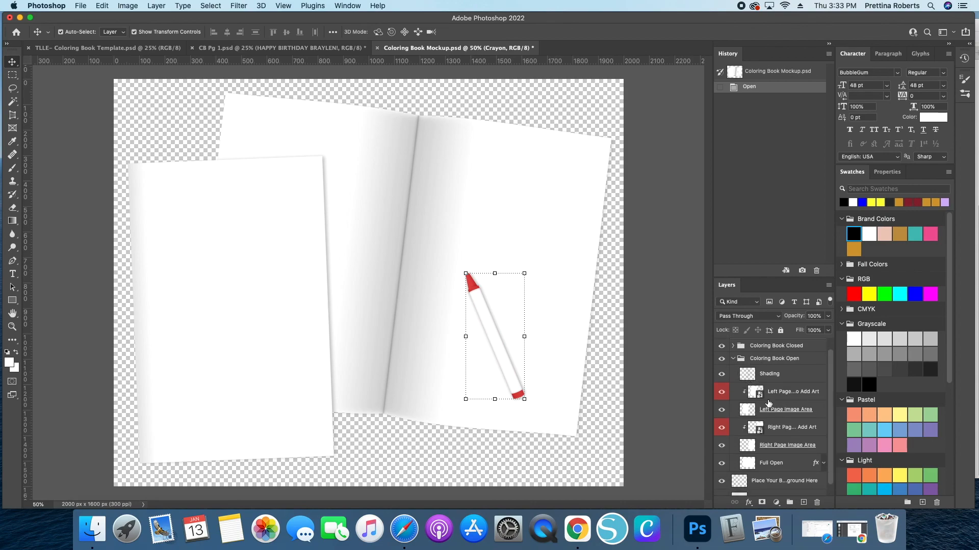
scroll(783, 395, down, 1)
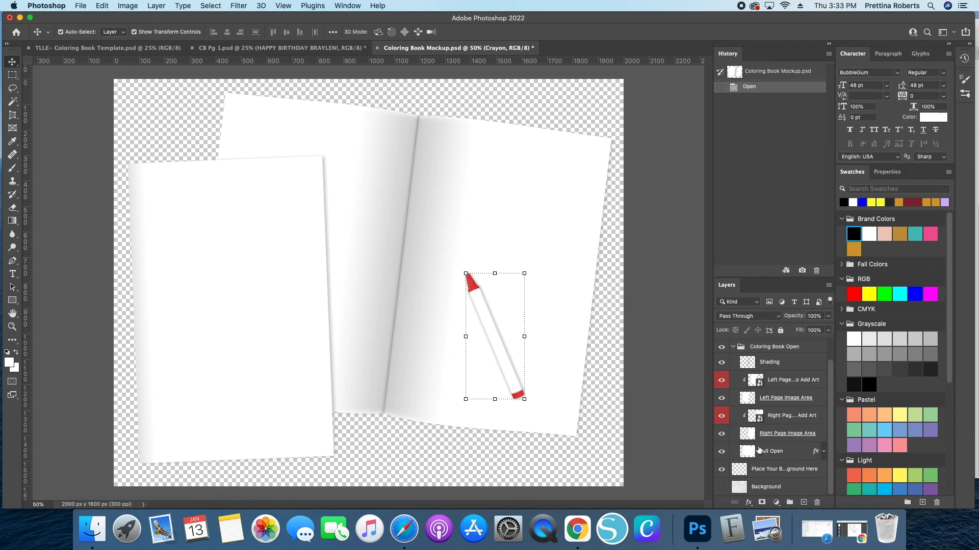
scroll(768, 444, up, 1)
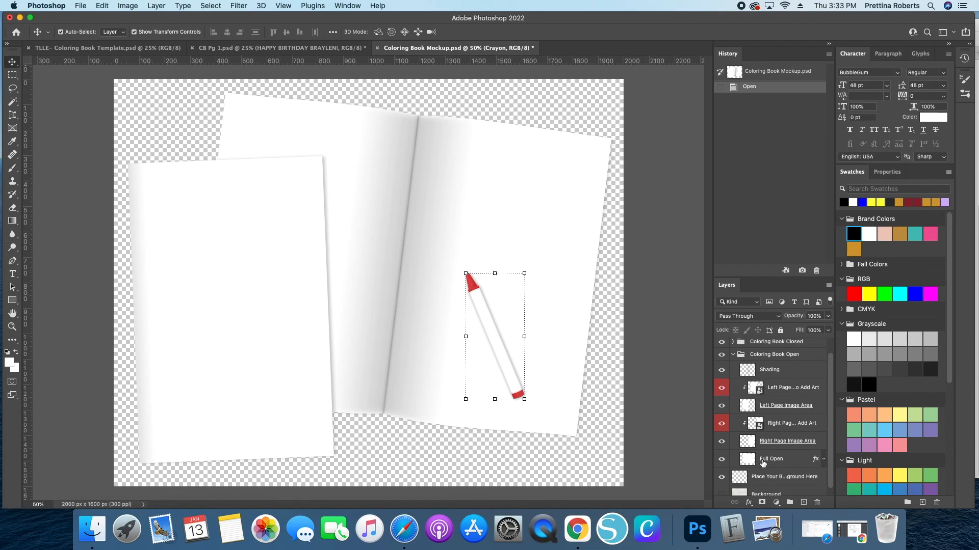
scroll(765, 456, down, 1)
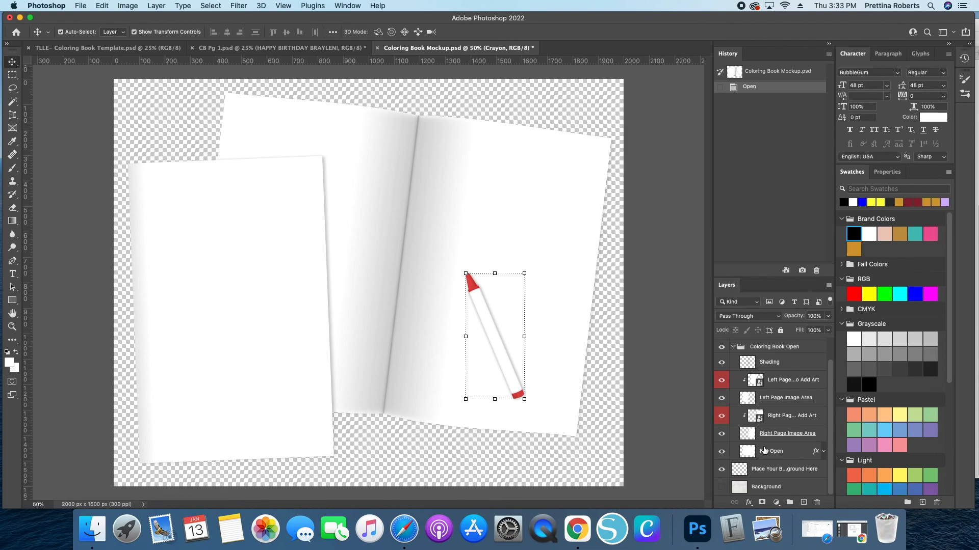
double_click(751, 400)
click(797, 253)
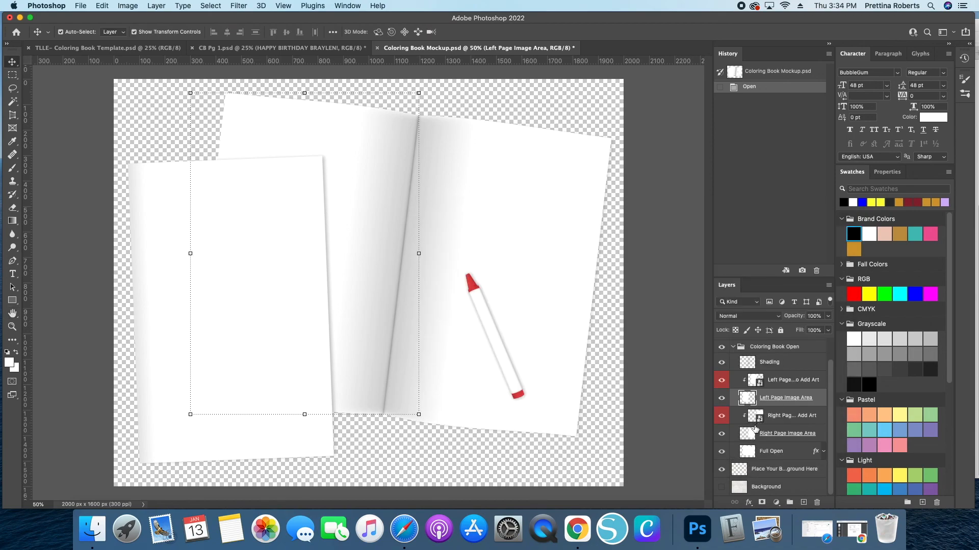
- Open the contents of the left page smart object inside the Coloring Book Open group
click(733, 347)
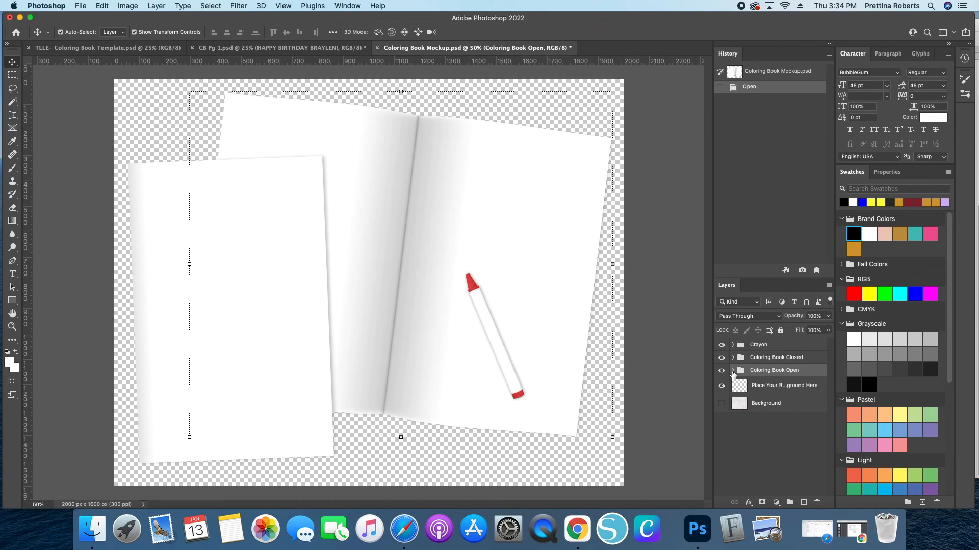
click(732, 371)
scroll(750, 402, down, 1)
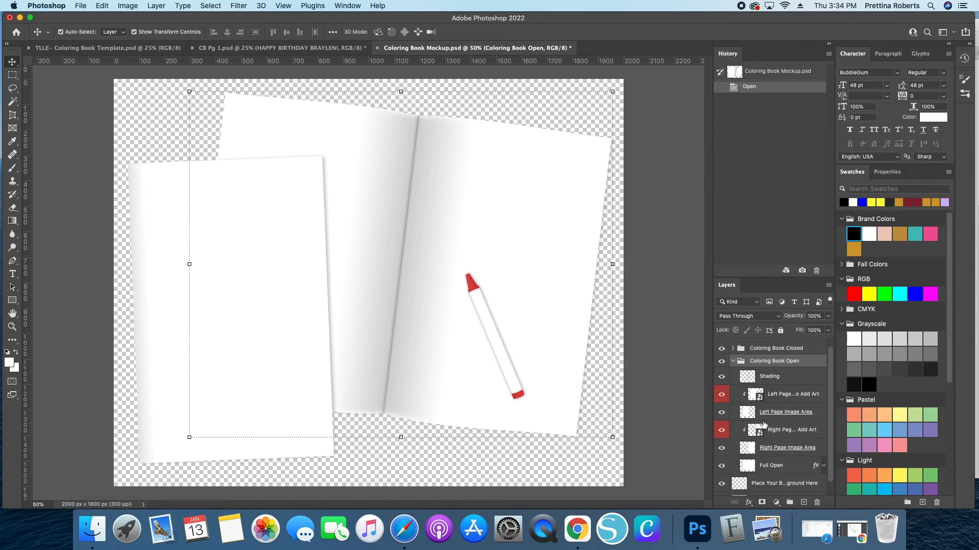
scroll(749, 428, down, 2)
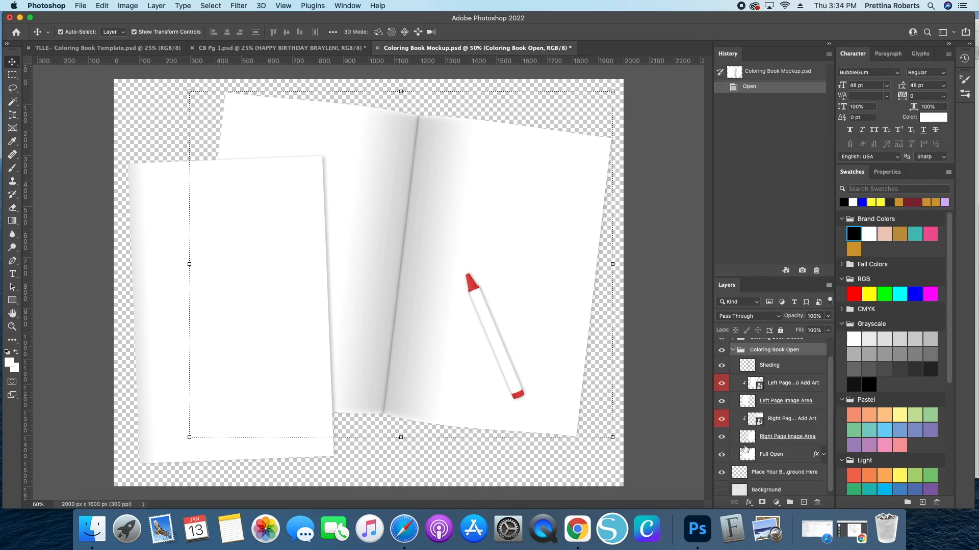
scroll(746, 440, down, 1)
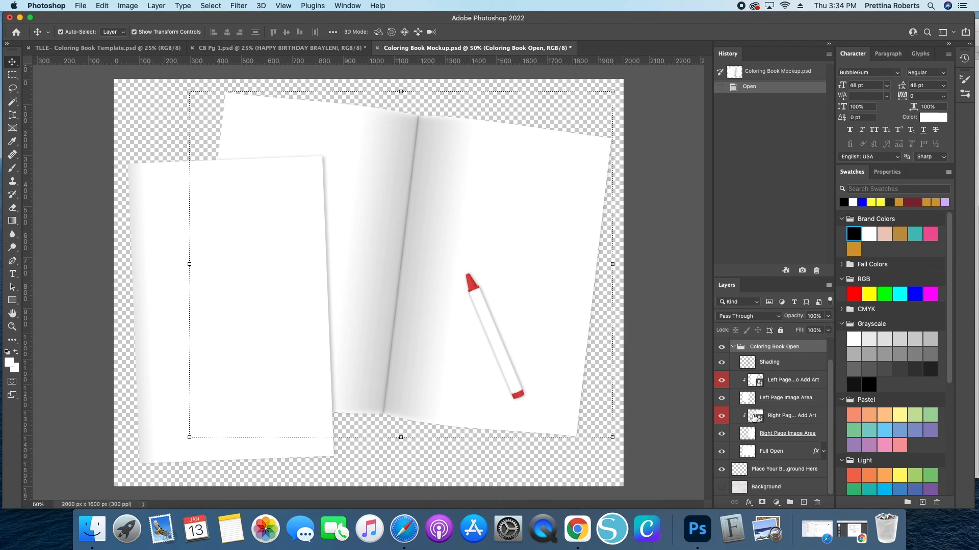
double_click(748, 403)
click(797, 235)
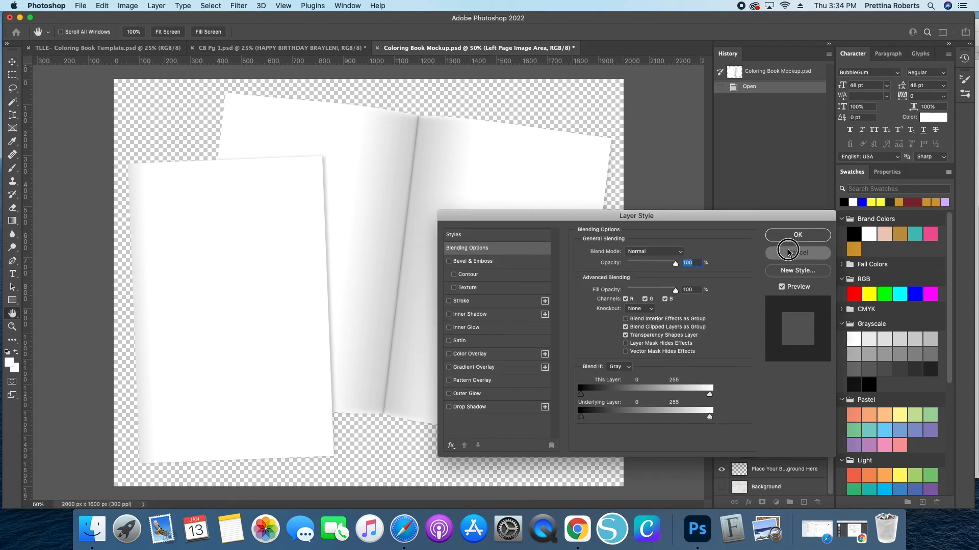
double_click(753, 383)
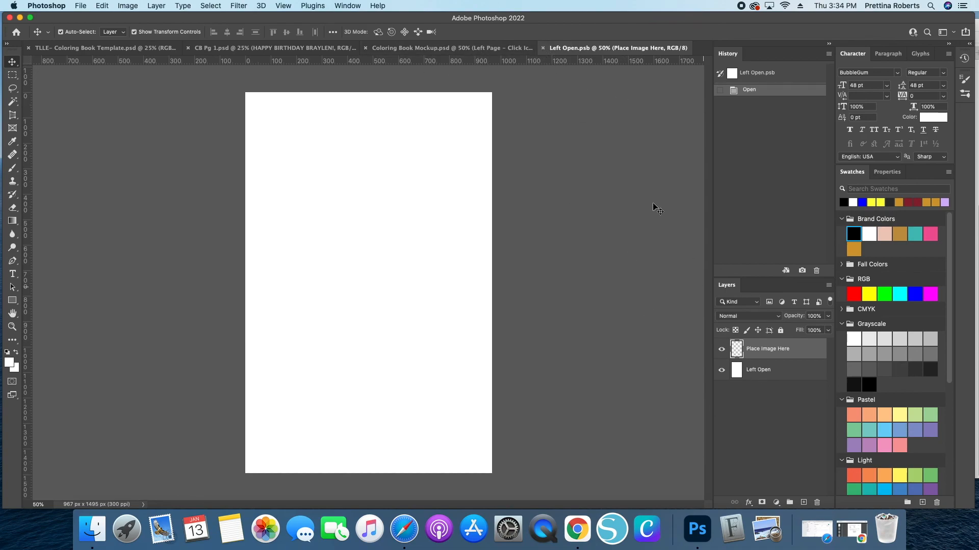
click(543, 48)
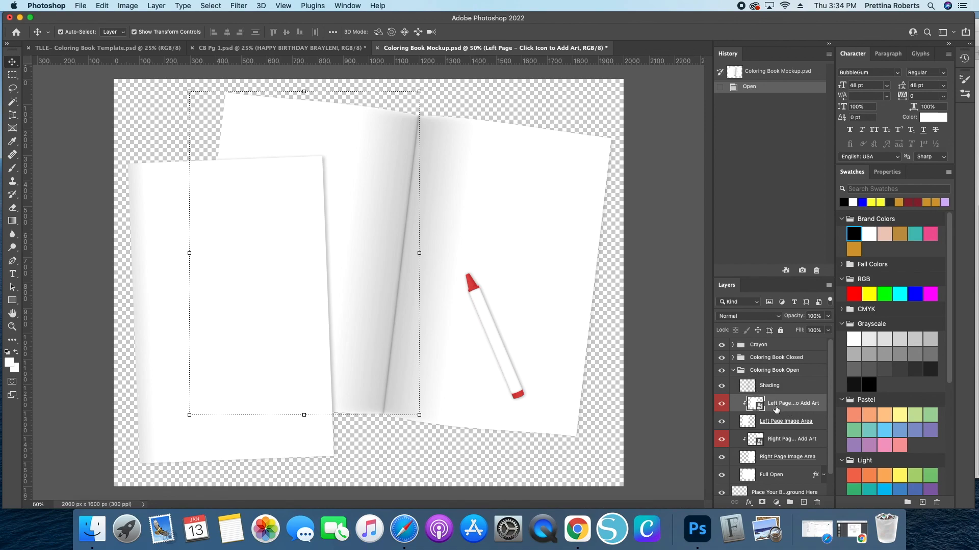
double_click(750, 407)
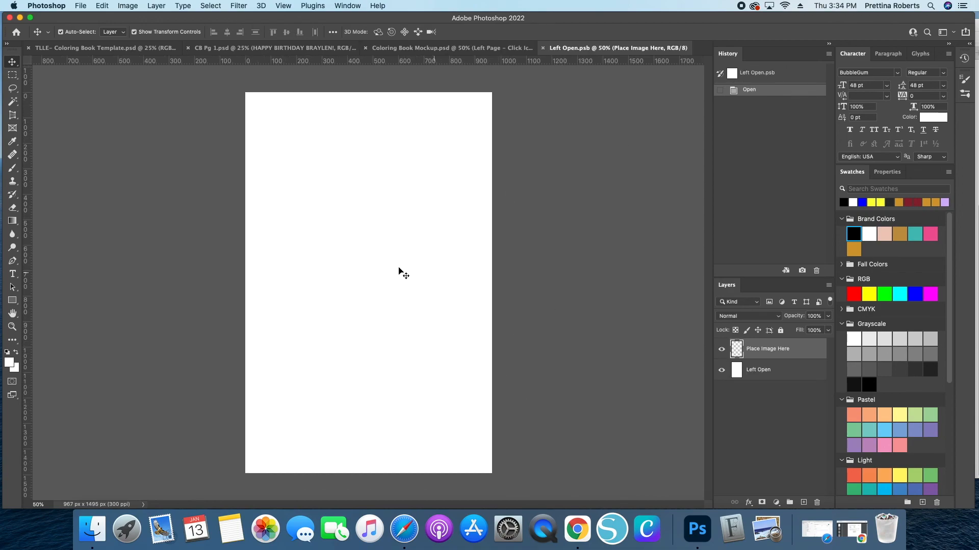
- Merge all visible layers of the birthday coloring page into one layer
click(226, 53)
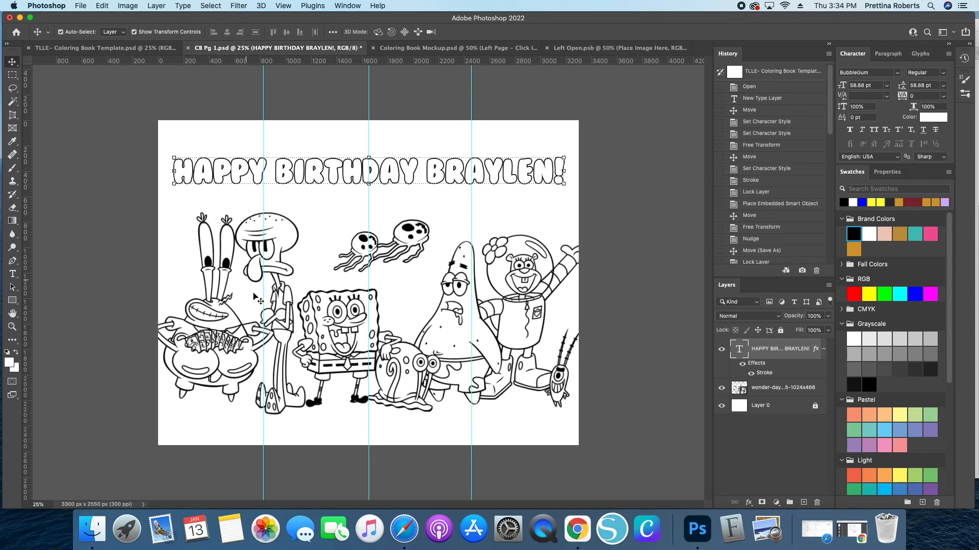
click(156, 6)
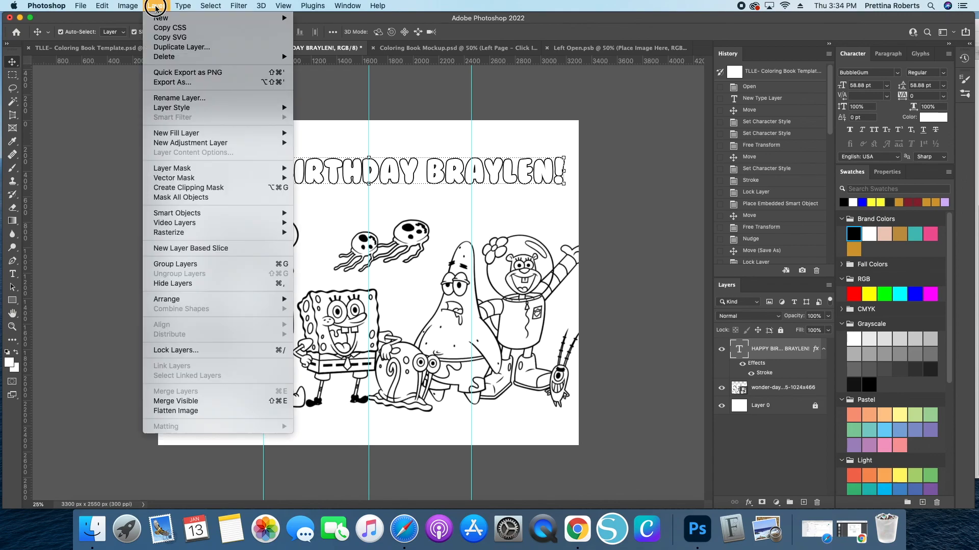
click(172, 402)
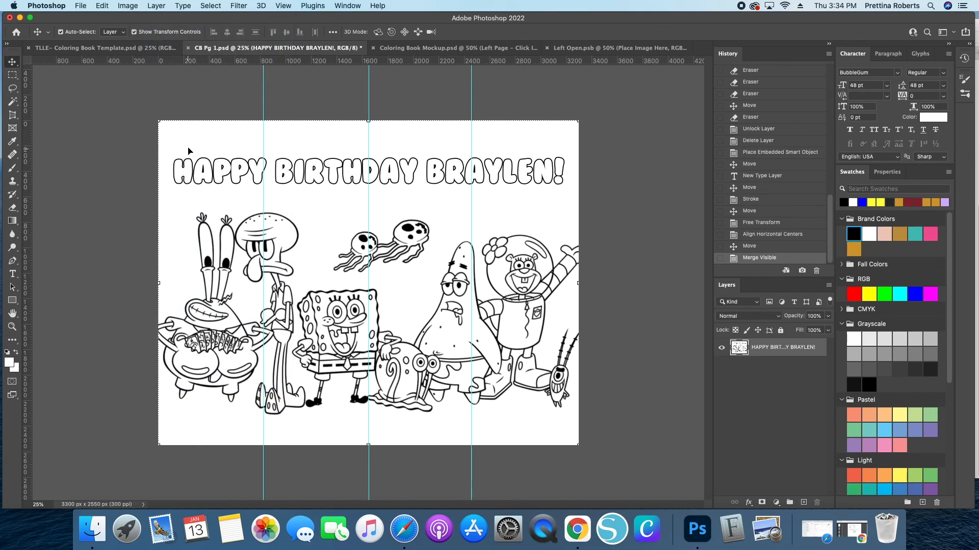
- Drag the merged birthday coloring page into the left page smart object document
drag(169, 136, 376, 305)
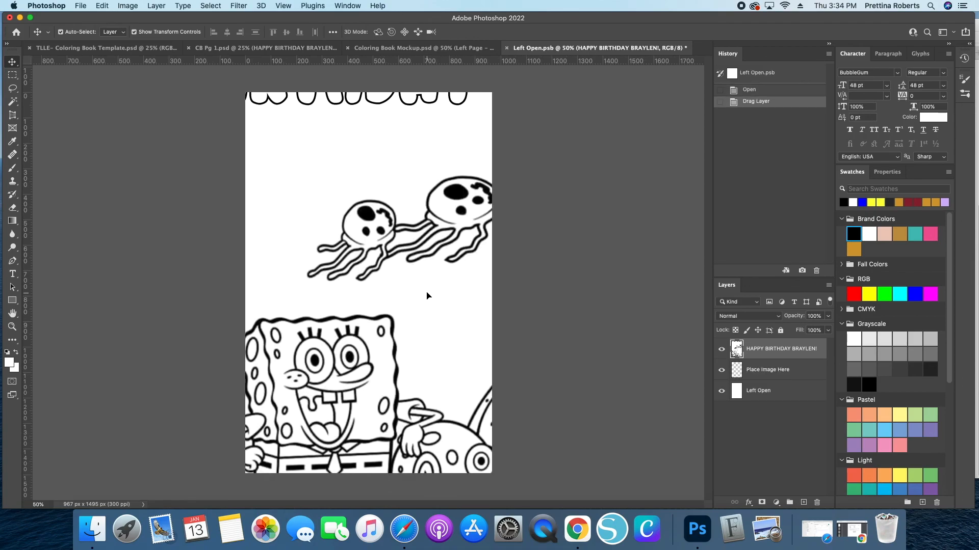
key(super+minus)
key(super+minus)
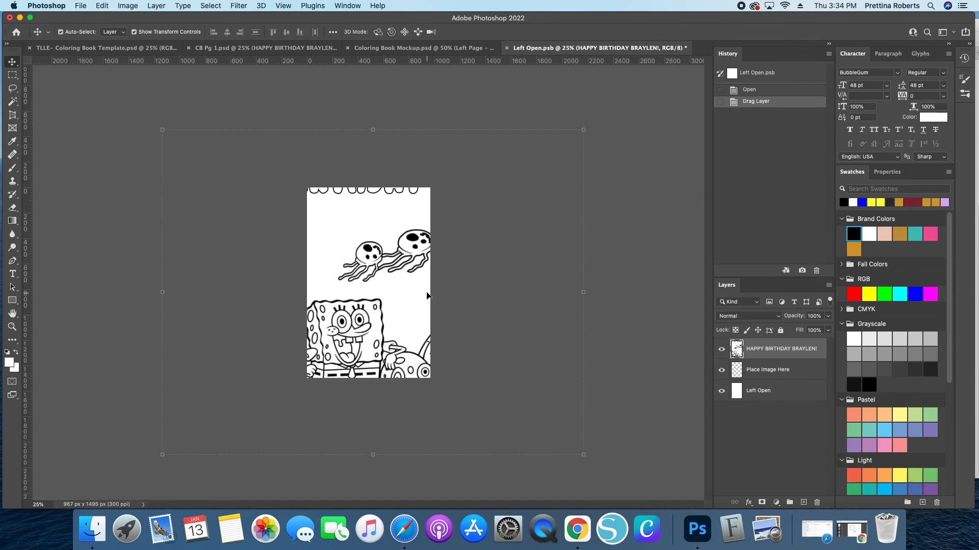
- Scale the coloring page down to about 59% and position it to fill the left page
key(super+t)
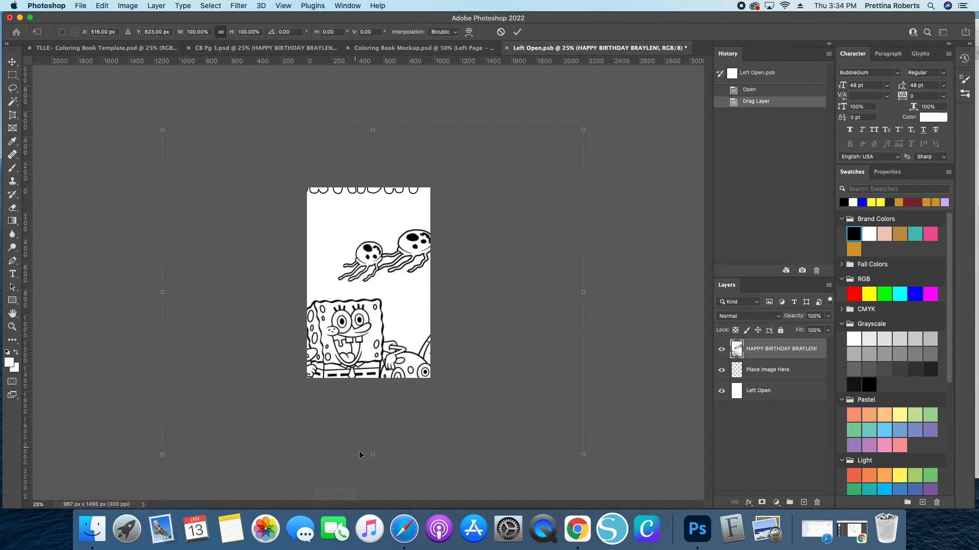
drag(373, 454, 380, 293)
drag(361, 257, 402, 317)
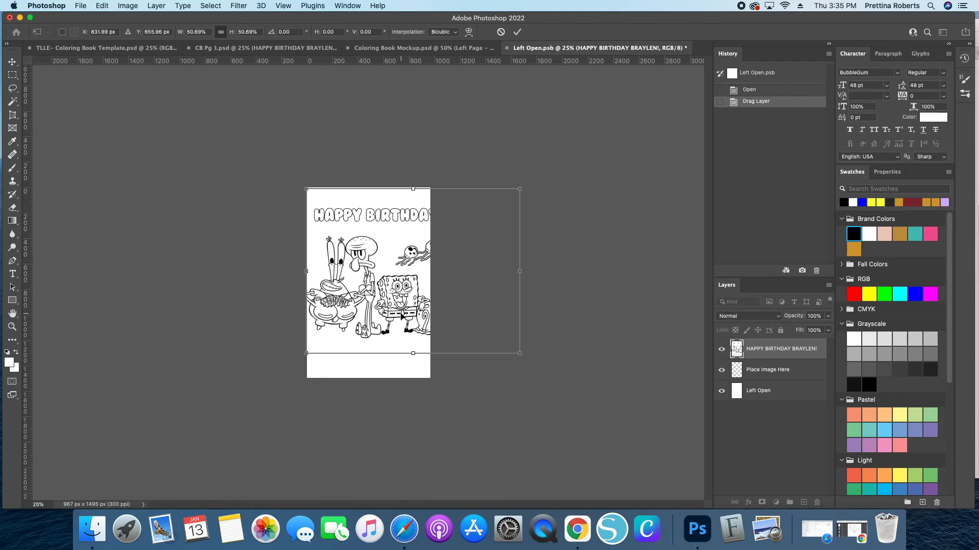
key(super+plus)
key(super+plus)
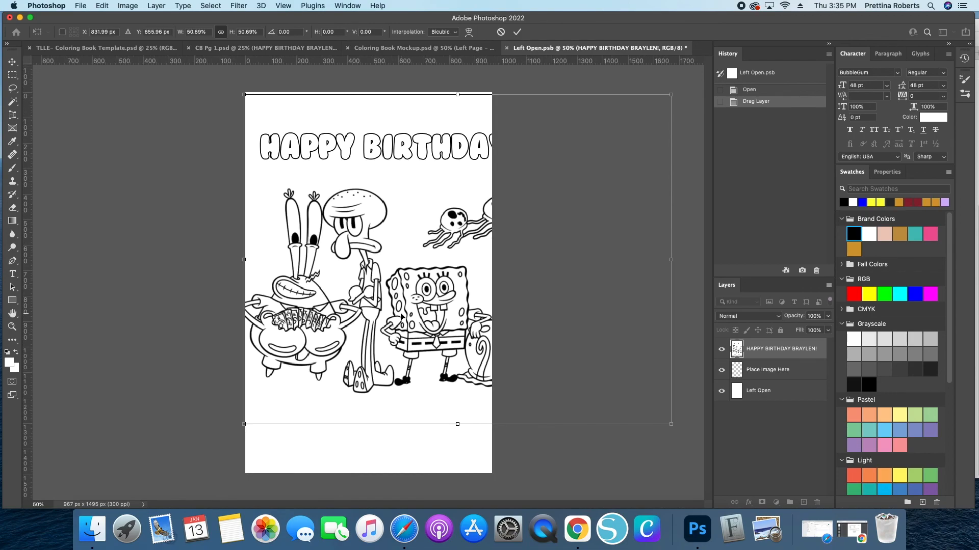
drag(455, 423, 457, 473)
drag(397, 401, 420, 398)
drag(490, 94, 489, 91)
drag(332, 235, 334, 235)
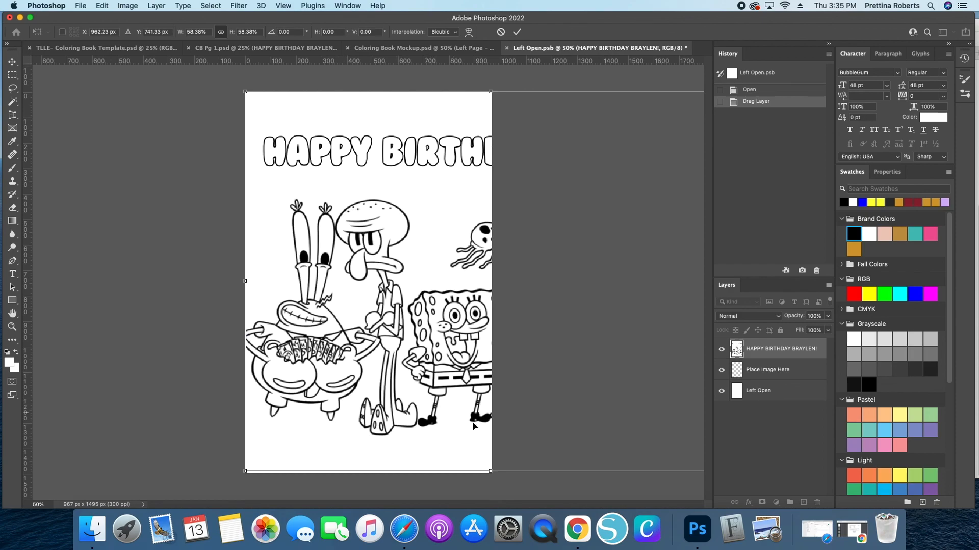
drag(493, 475, 491, 473)
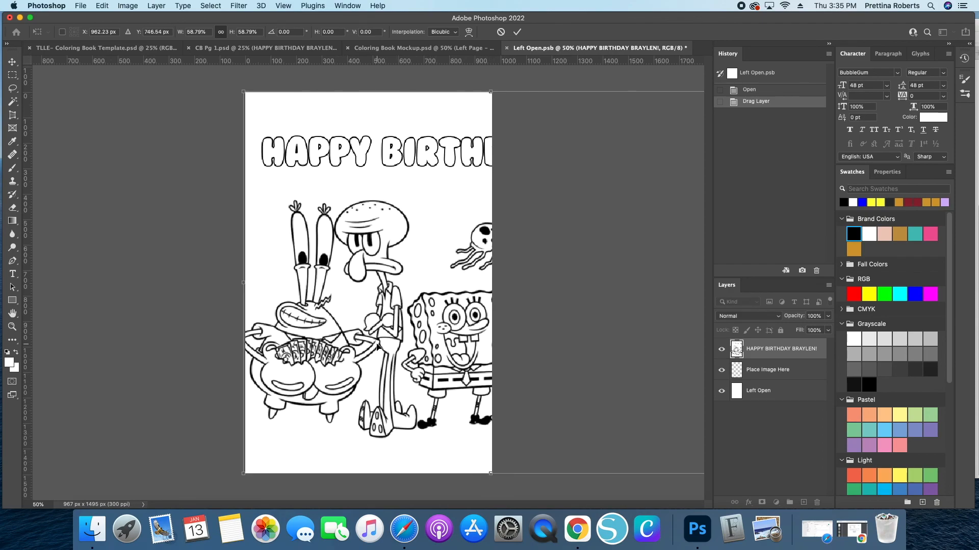
click(517, 31)
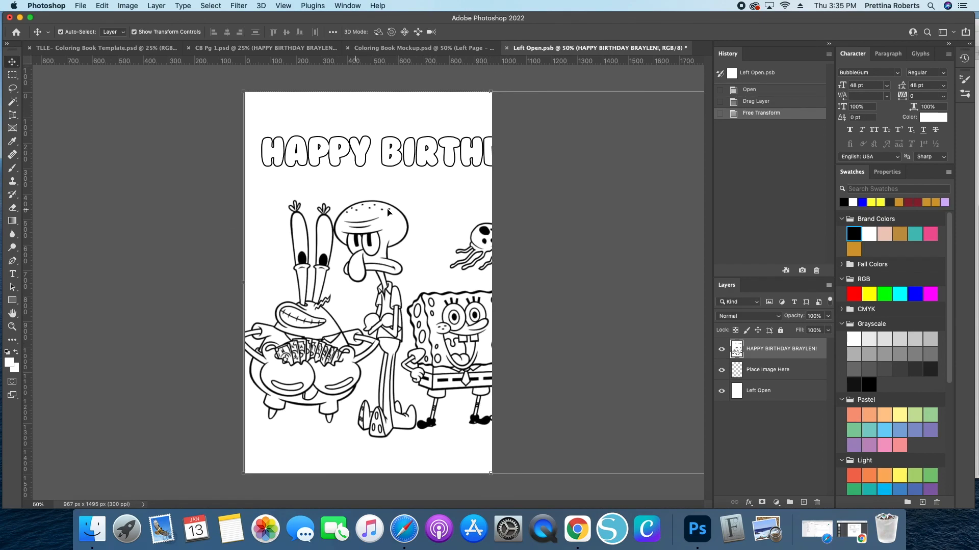
- Save the smart object and return to the mockup to view the updated left page
click(81, 6)
click(97, 113)
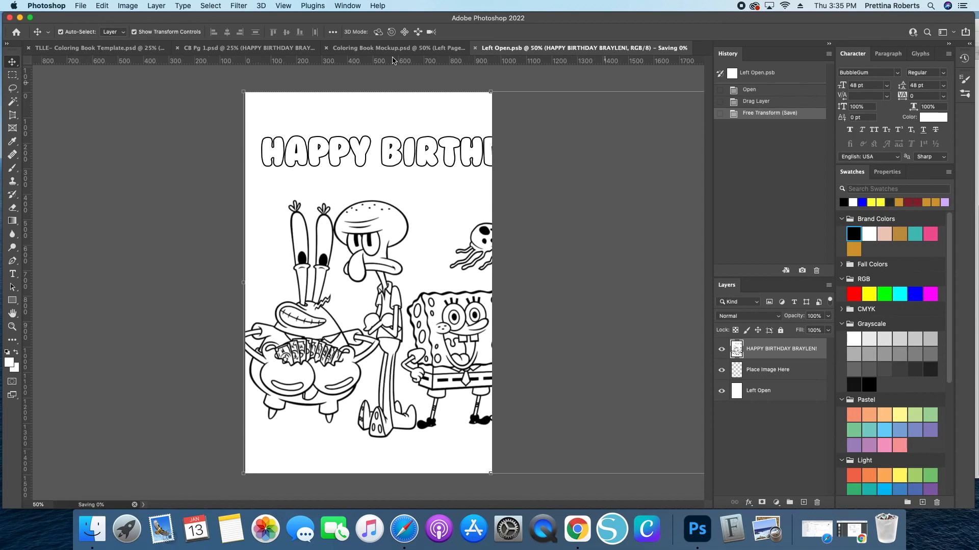
click(365, 51)
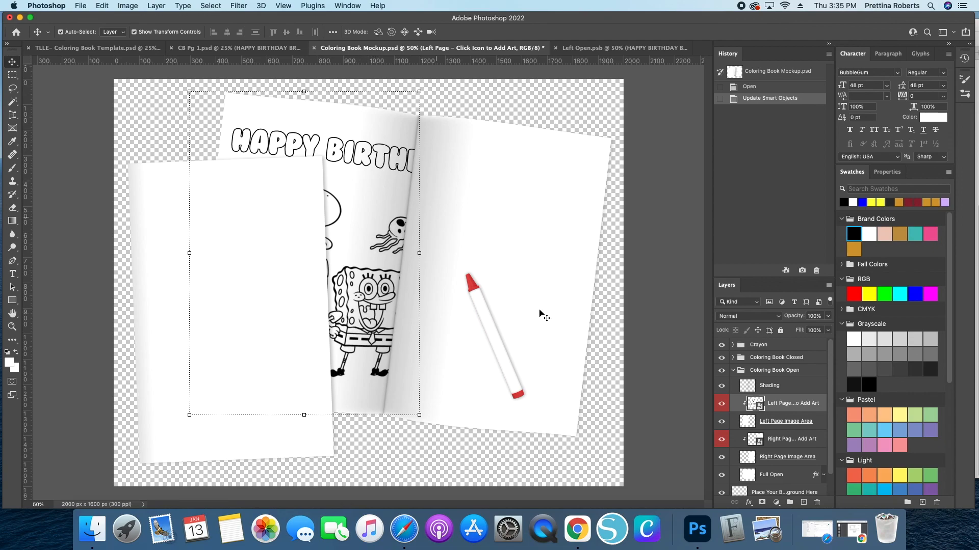
- Open the right page smart object of the coloring book mockup for editing
click(556, 48)
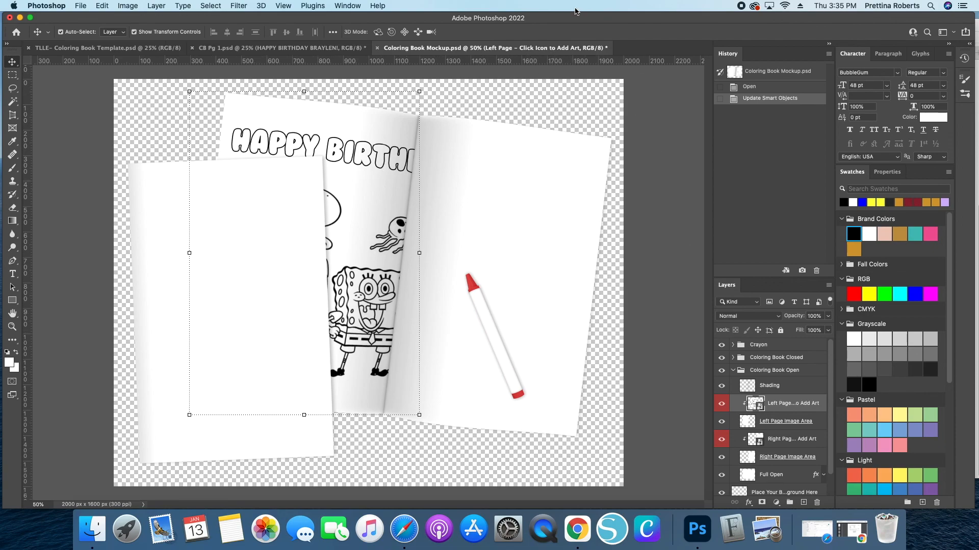
scroll(769, 419, down, 1)
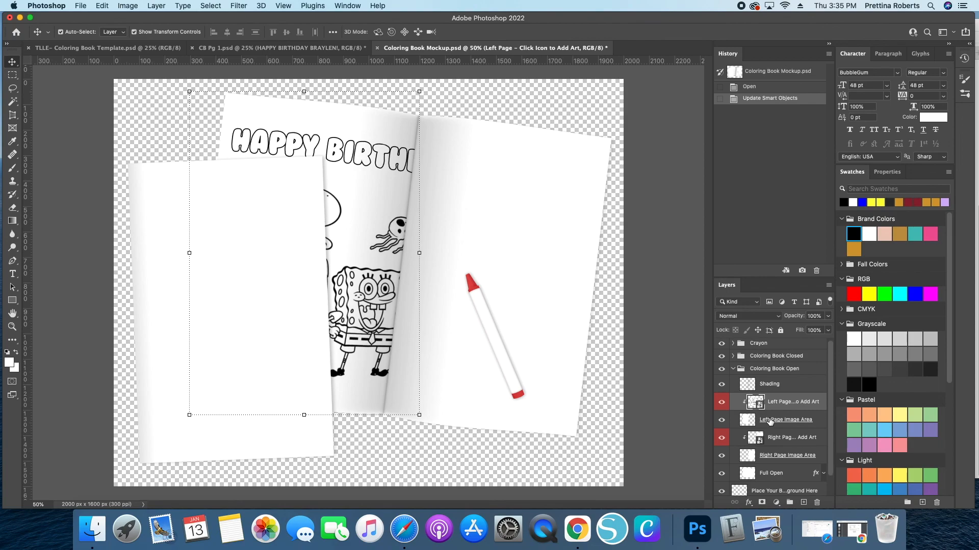
scroll(761, 455, down, 1)
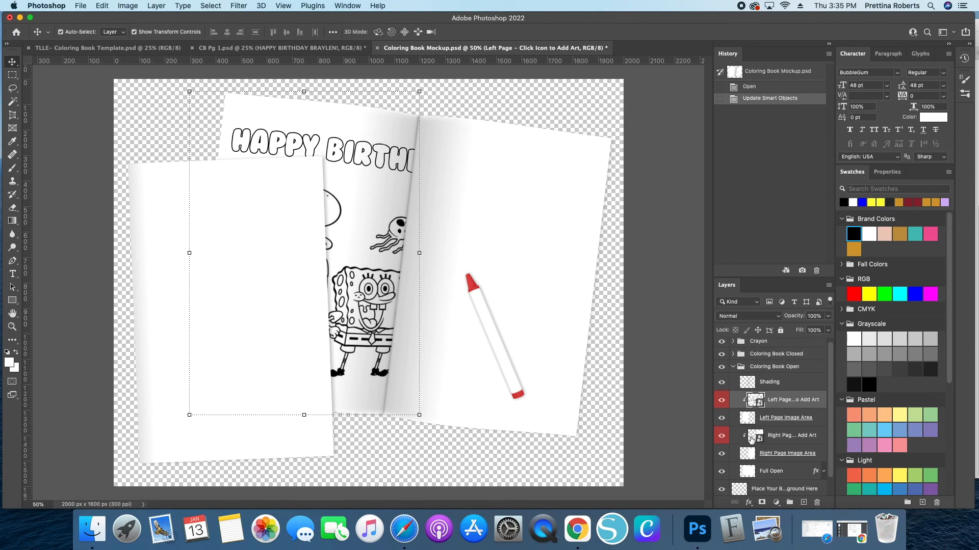
double_click(756, 438)
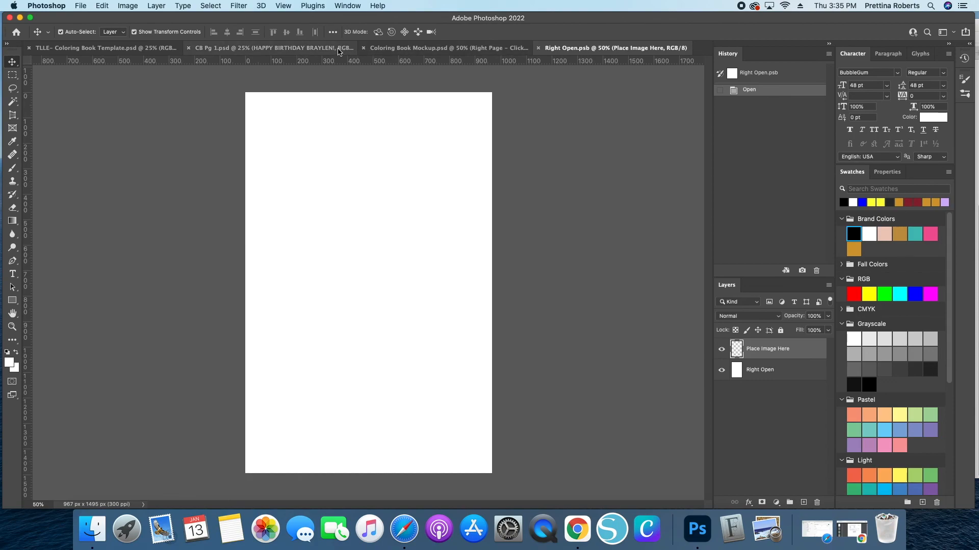
- Open the left page smart object and copy its birthday coloring page layer into the right page document
click(397, 48)
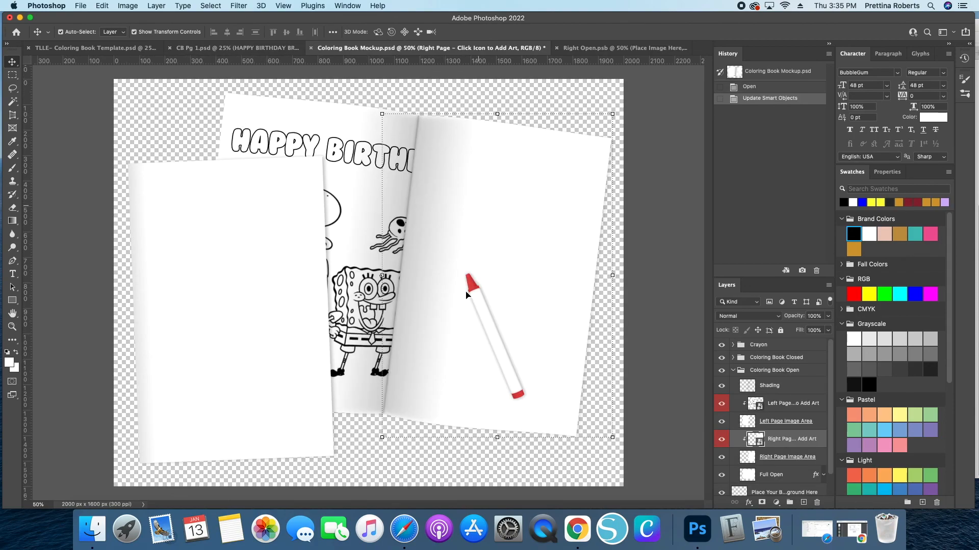
double_click(752, 405)
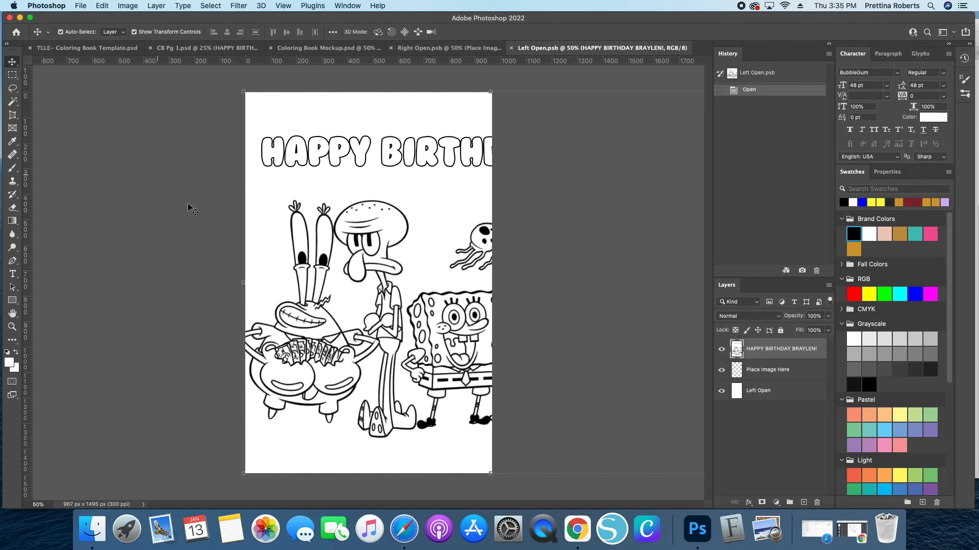
mouse_move(314, 299)
mouse_down()
mouse_move(379, 190)
mouse_move(415, 26)
mouse_move(428, 49)
mouse_move(313, 295)
mouse_move(316, 339)
mouse_move(257, 258)
mouse_move(325, 307)
mouse_up()
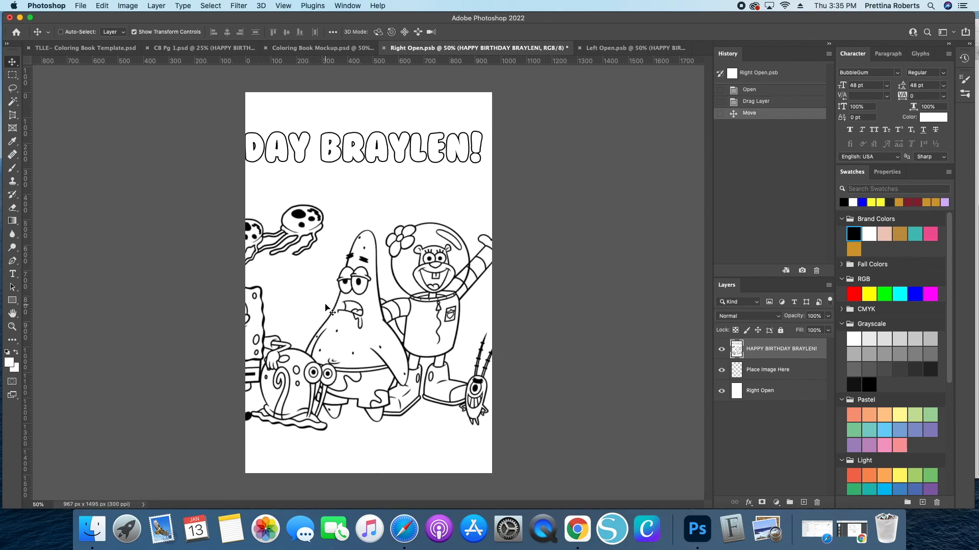
- Reposition the coloring page with Free Transform so its right half fills the right page
key(super+t)
drag(365, 277, 377, 287)
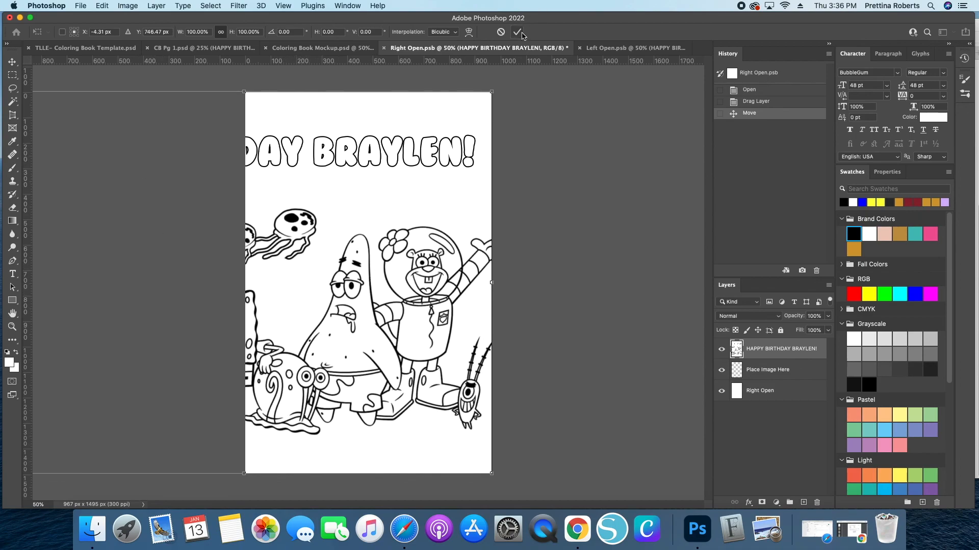
key(Return)
- Save the right page smart object and return to the mockup to view the updated spread
click(80, 6)
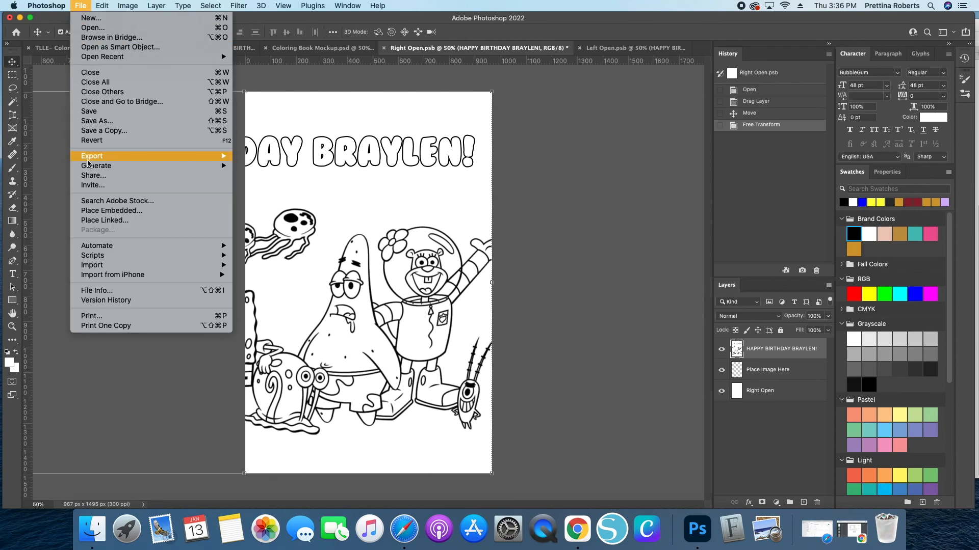
click(89, 112)
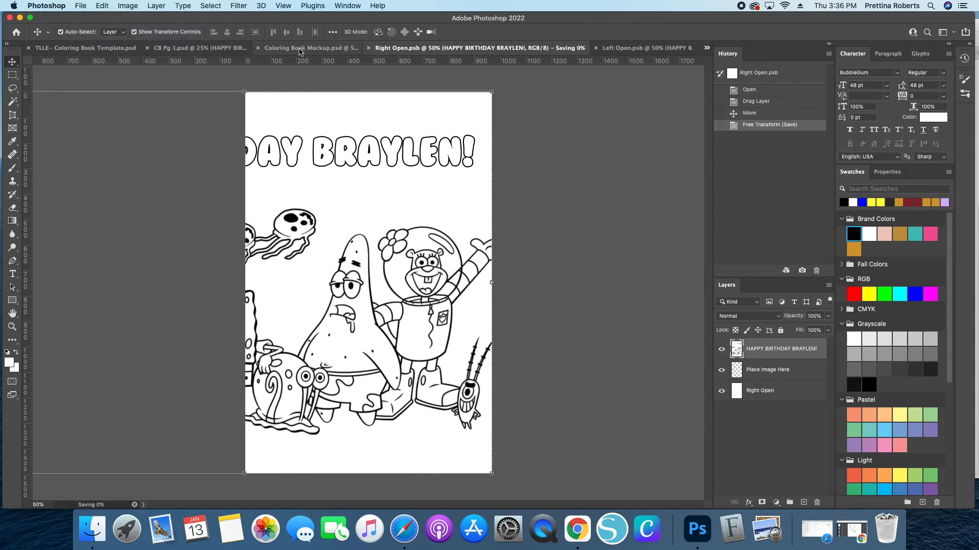
click(294, 49)
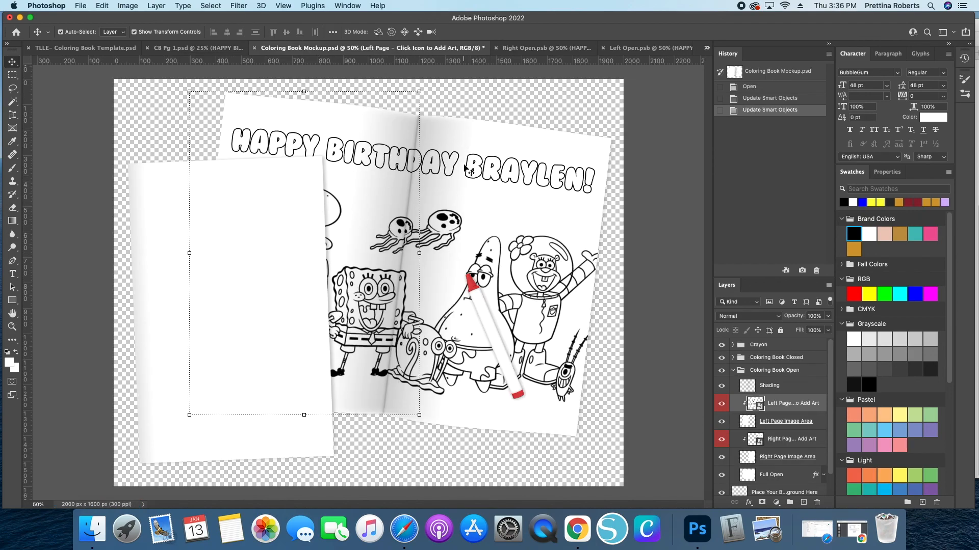
- Close the left page and right page smart object documents
click(603, 49)
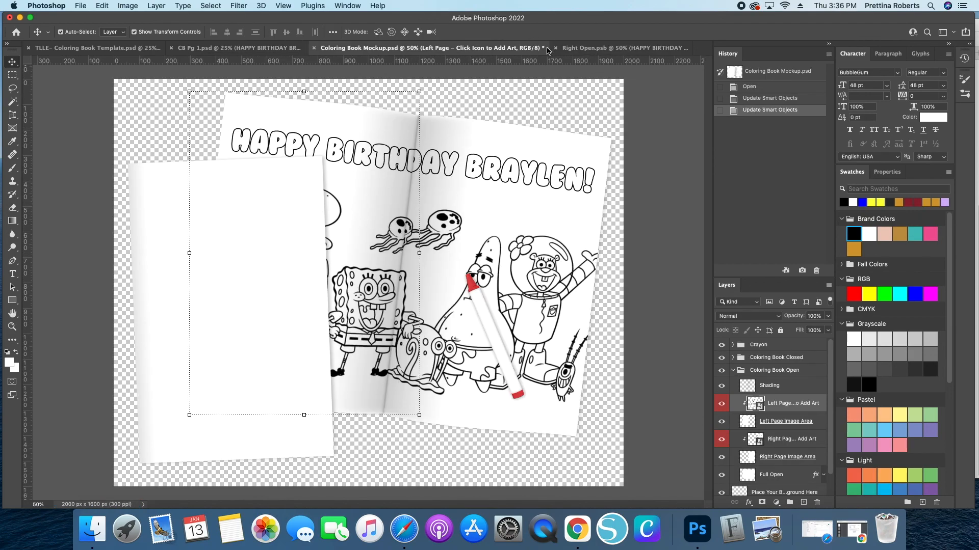
click(581, 49)
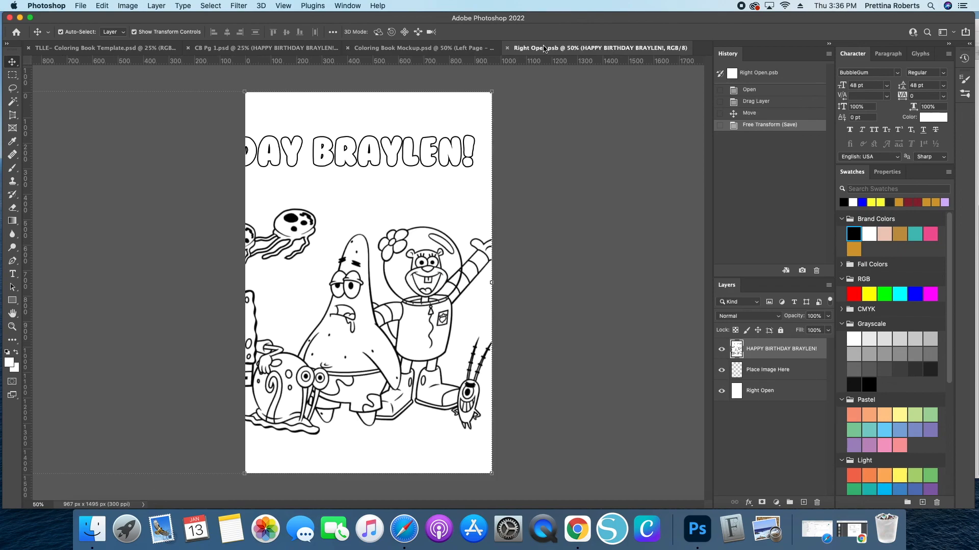
click(505, 48)
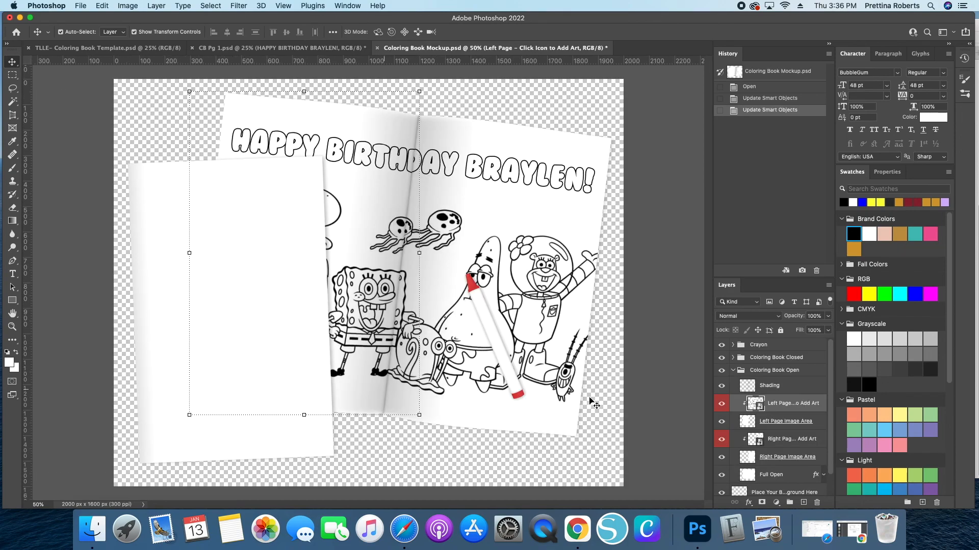
- Collapse the Coloring Book Open group, expand Coloring Book Closed, and open its cover smart object
click(732, 371)
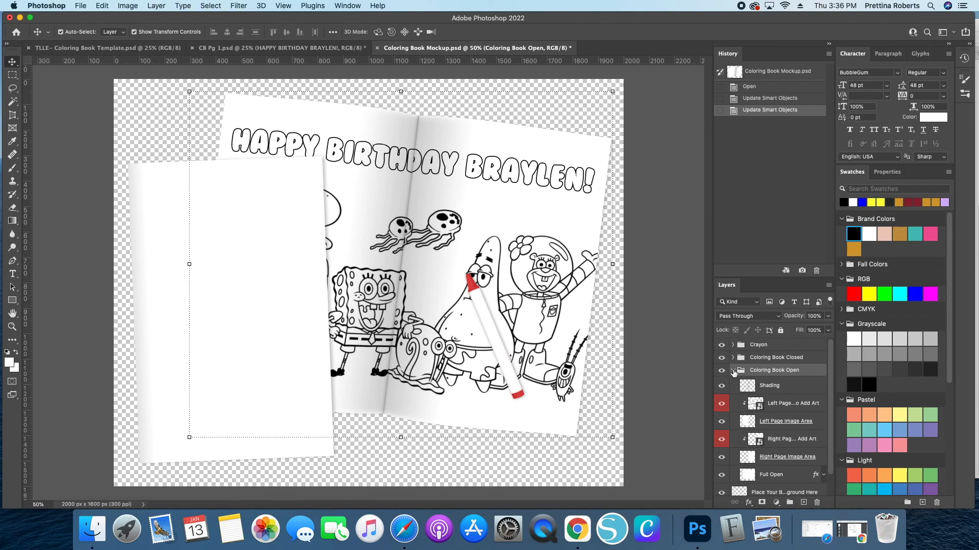
click(731, 372)
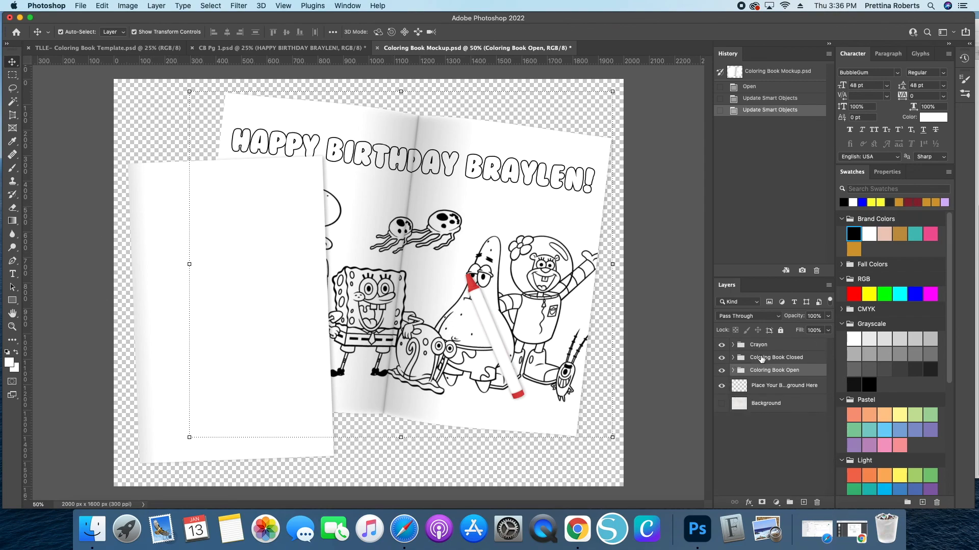
click(733, 357)
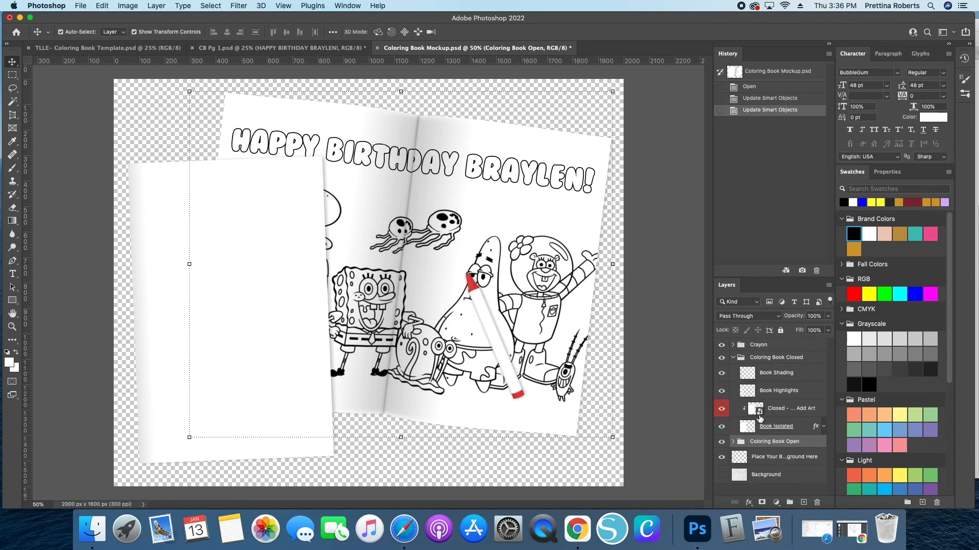
click(755, 415)
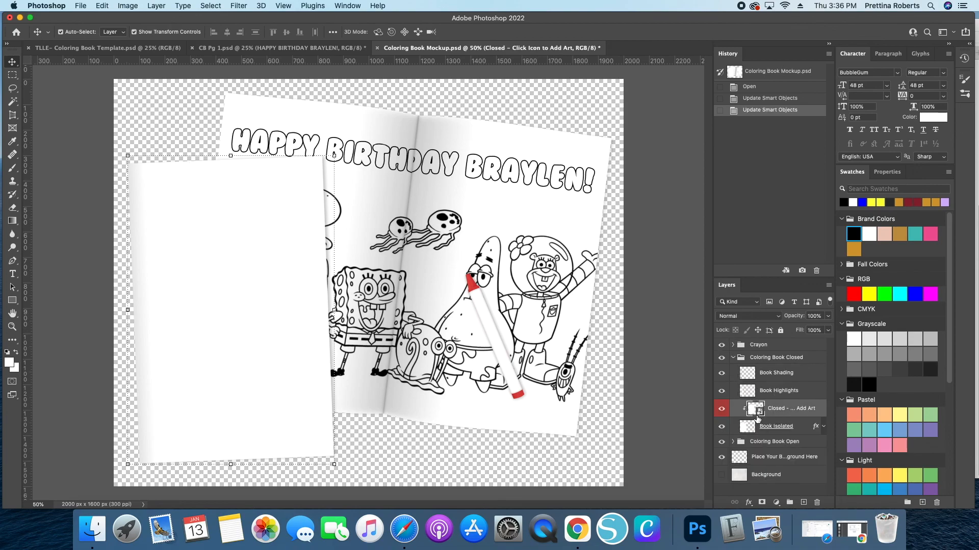
double_click(753, 412)
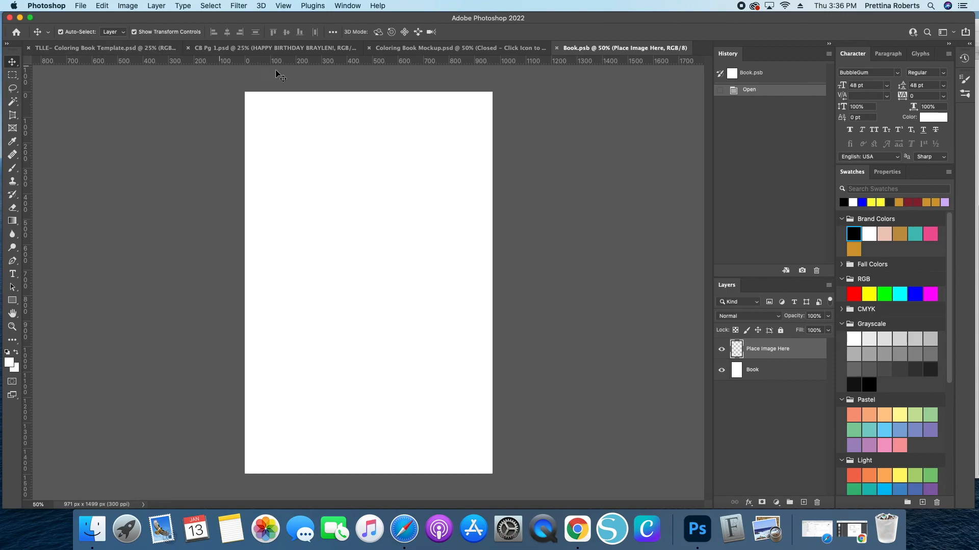
- Merge all visible layers of the cover template and drag the merged design into the cover smart object document
click(112, 48)
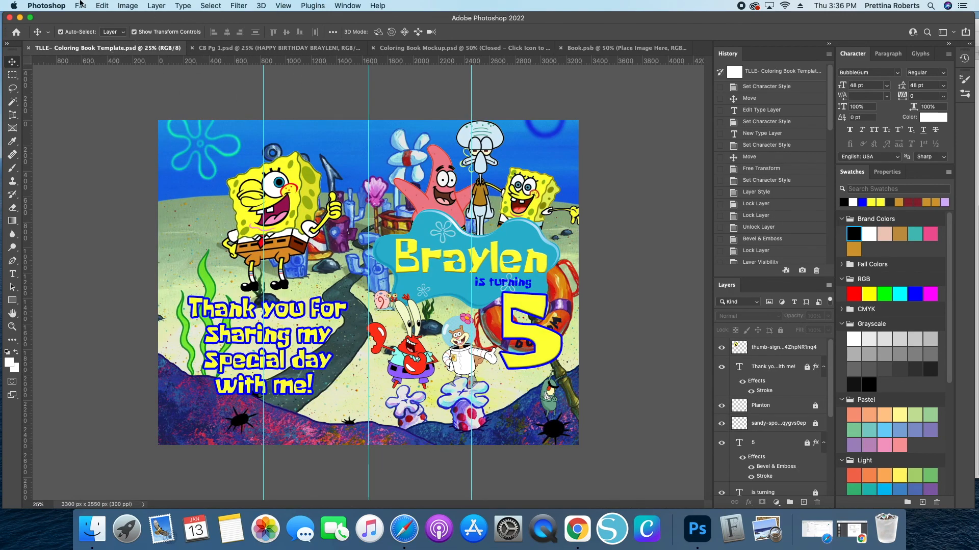
click(153, 5)
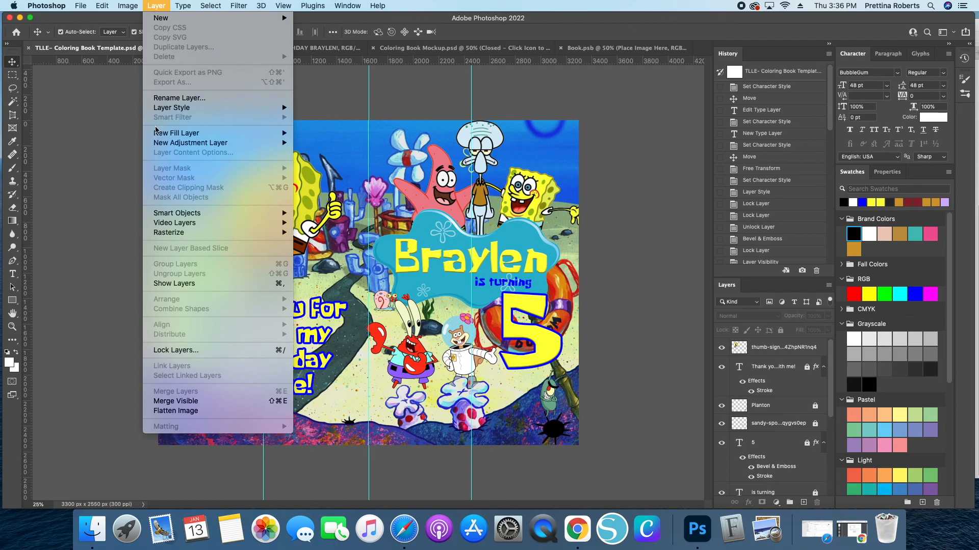
click(168, 400)
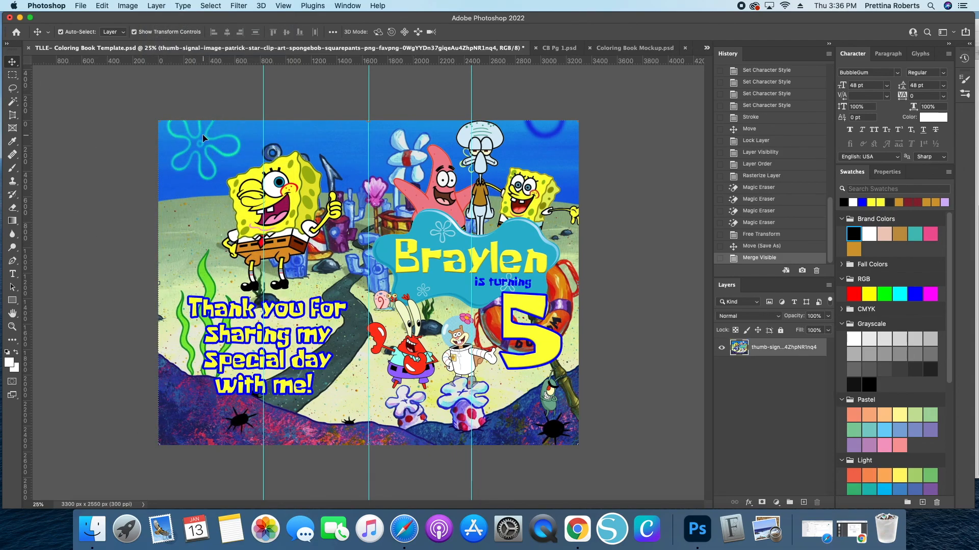
drag(191, 161, 309, 275)
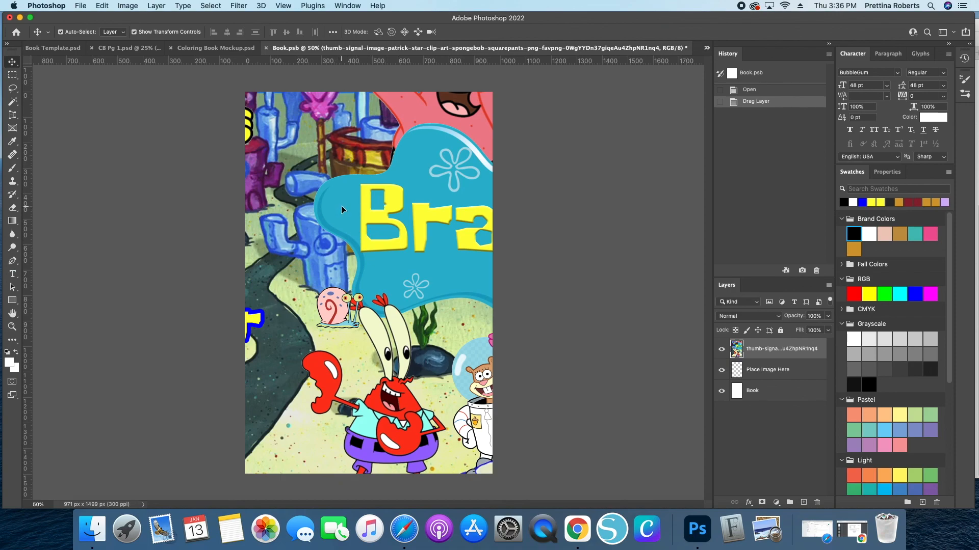
- Scale the cover design down to about 59% and position it to fill the cover page
key(super+t)
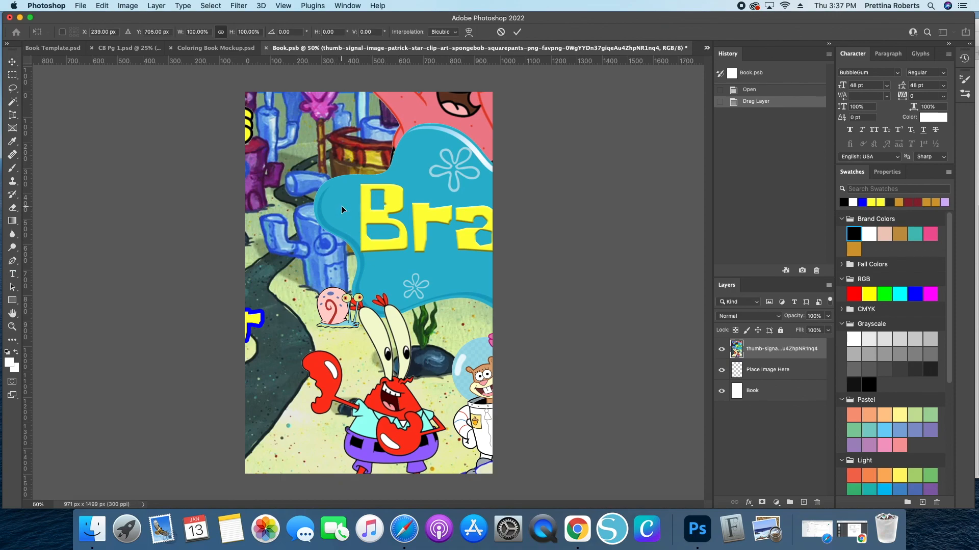
key(super+minus)
drag(325, 496, 372, 175)
drag(350, 108, 328, 207)
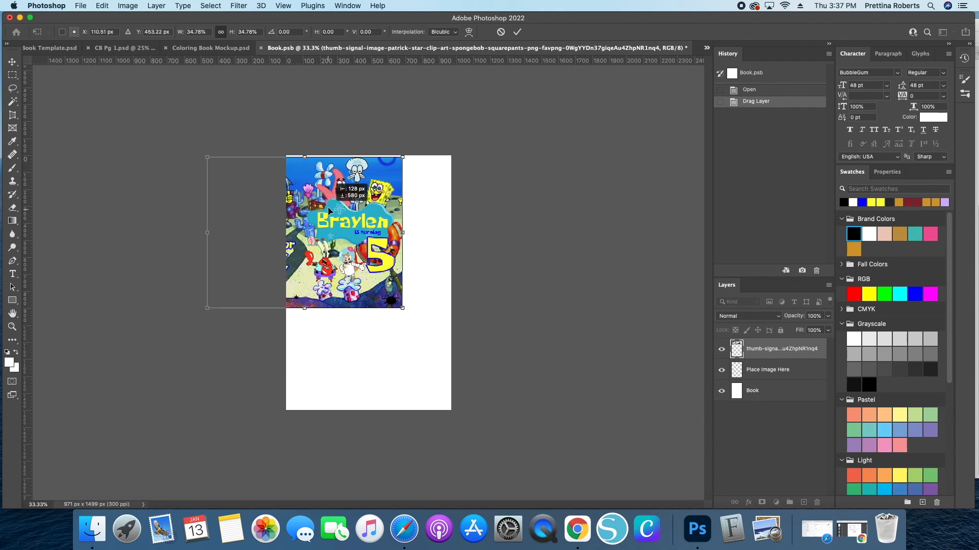
drag(304, 308, 310, 409)
drag(367, 353, 342, 350)
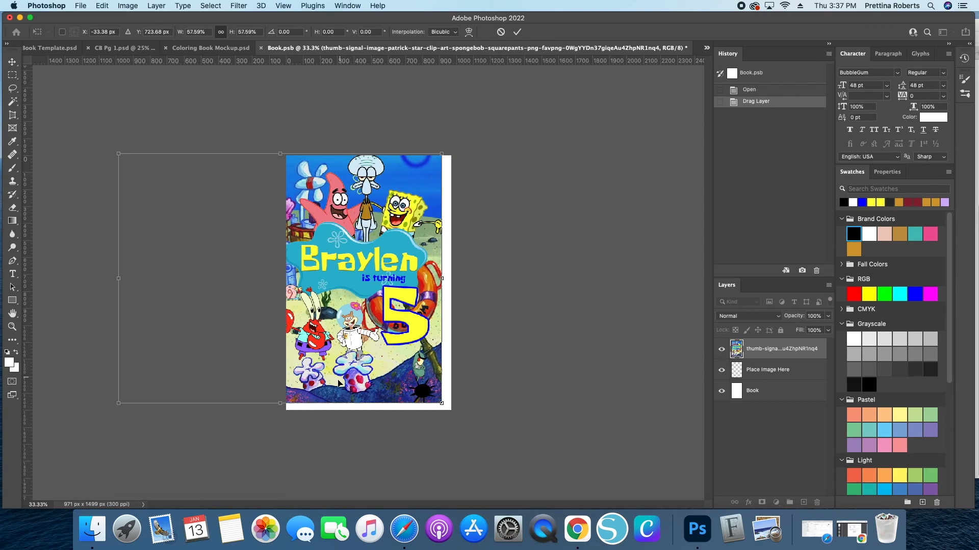
drag(279, 403, 275, 409)
drag(319, 384, 326, 382)
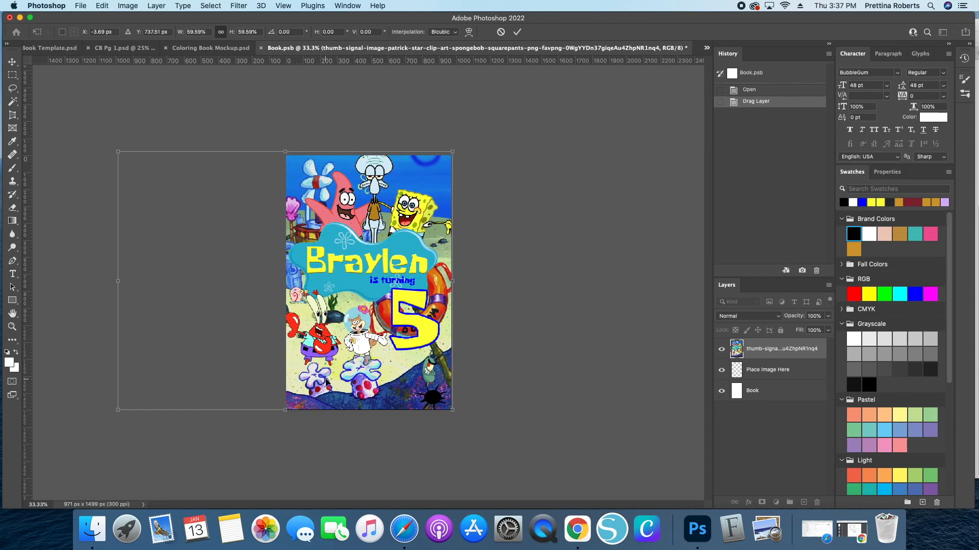
key(super+equal)
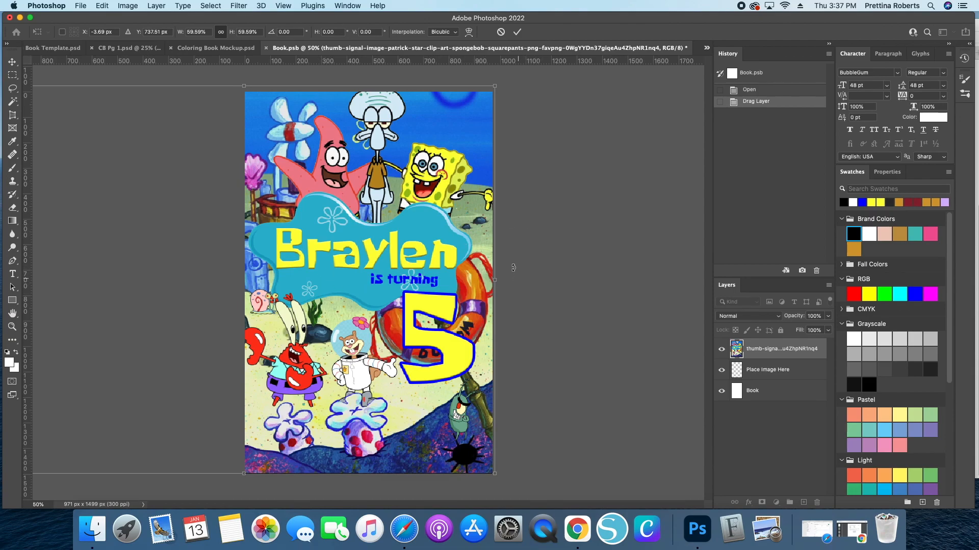
drag(243, 87, 247, 90)
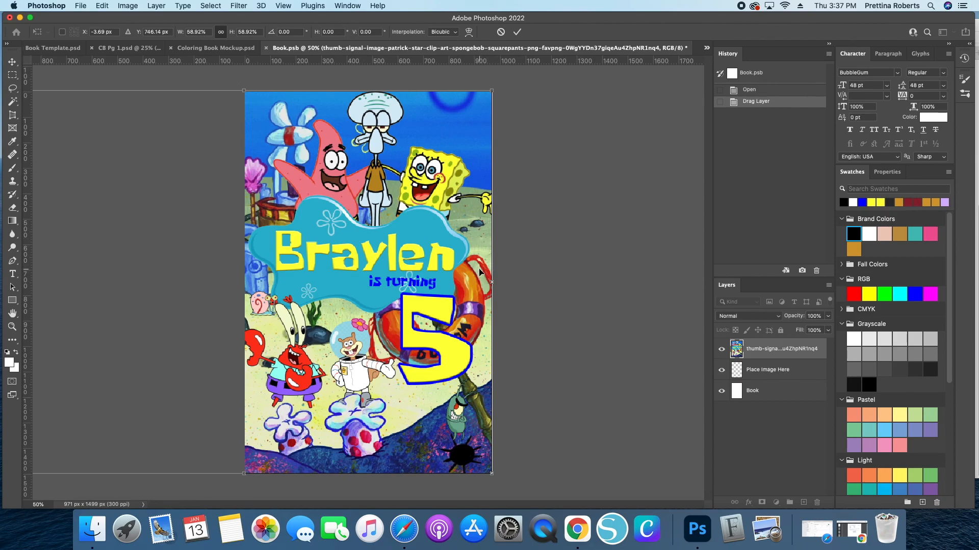
key(Right)
key(Right)
key(Right)
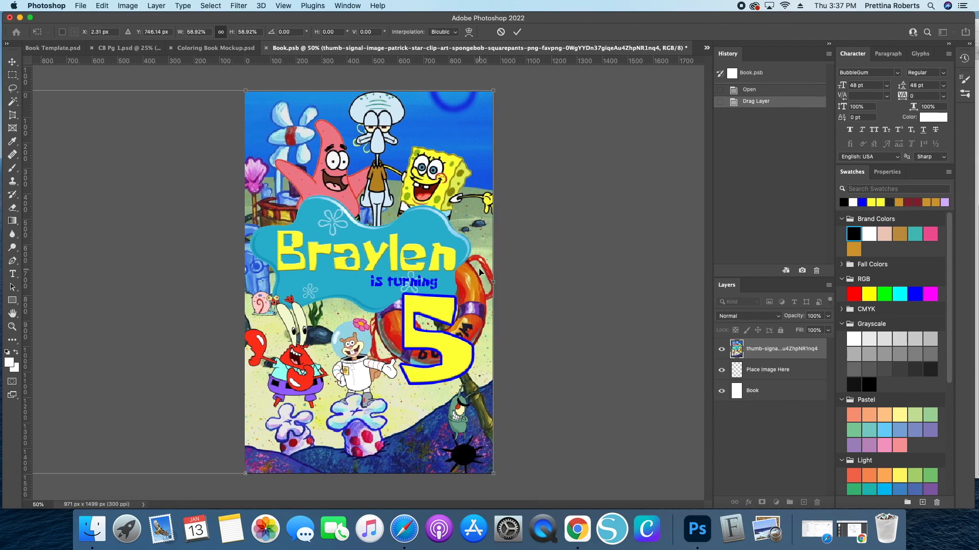
key(Return)
- Save the cover smart object and return to the mockup to view the updated cover
click(79, 6)
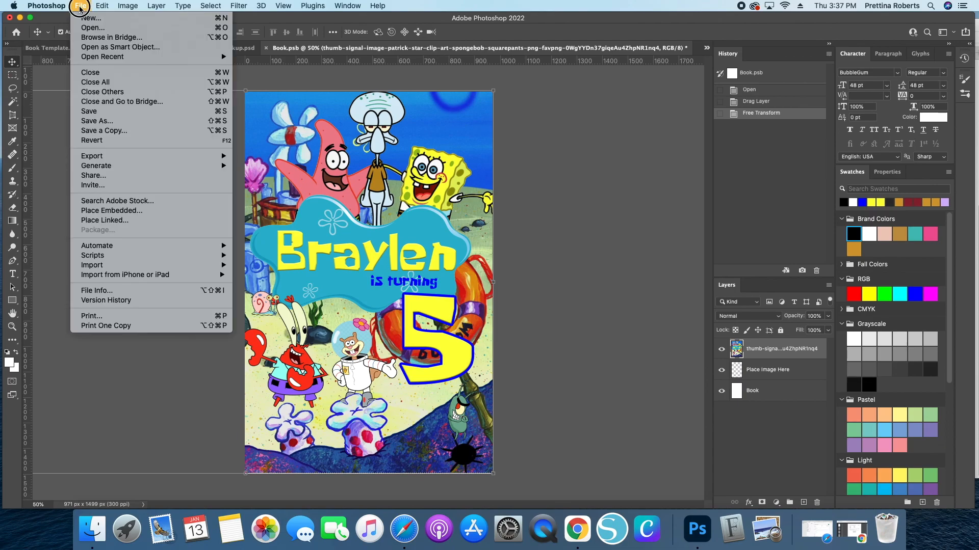
click(105, 112)
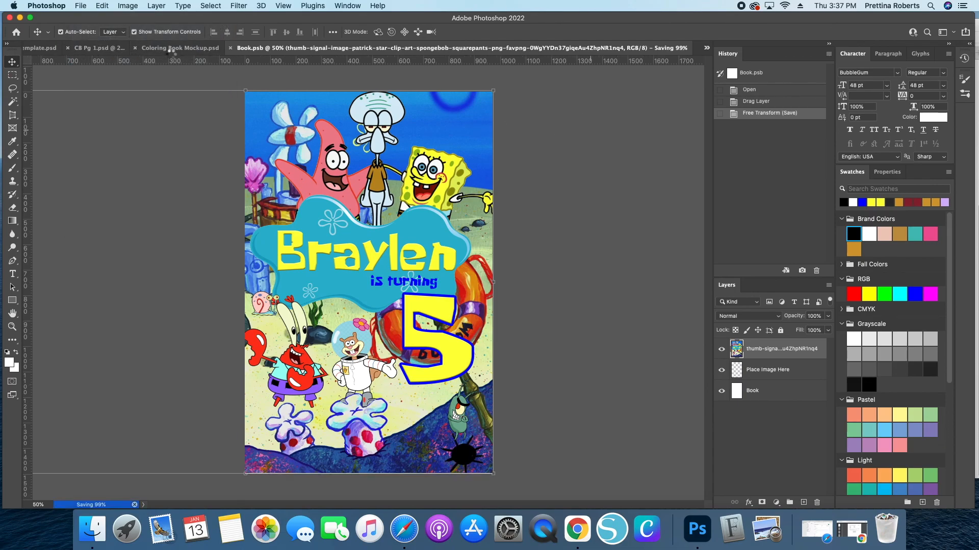
click(488, 48)
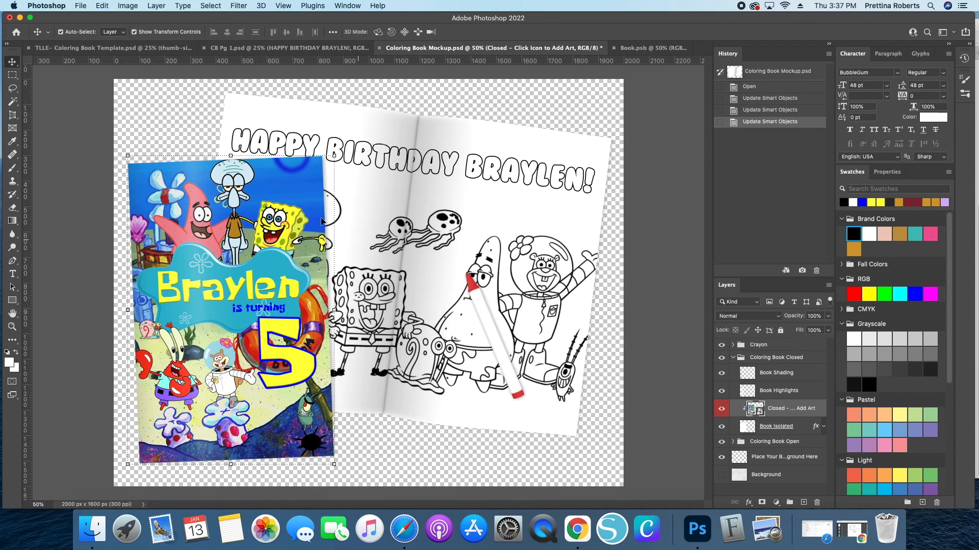
- Deselect the cover, collapse the Coloring Book Closed group, and hide the Crayon group in the mockup
click(621, 400)
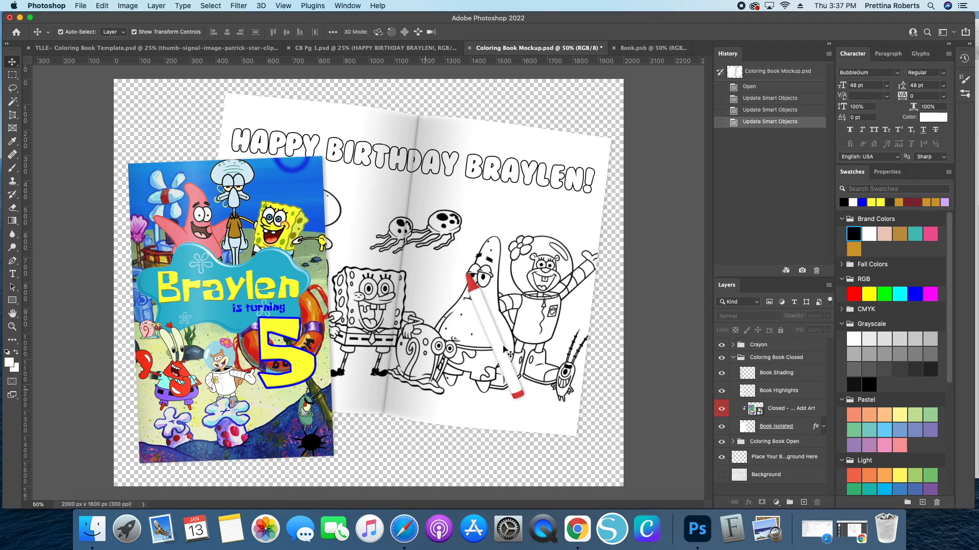
click(733, 358)
click(733, 345)
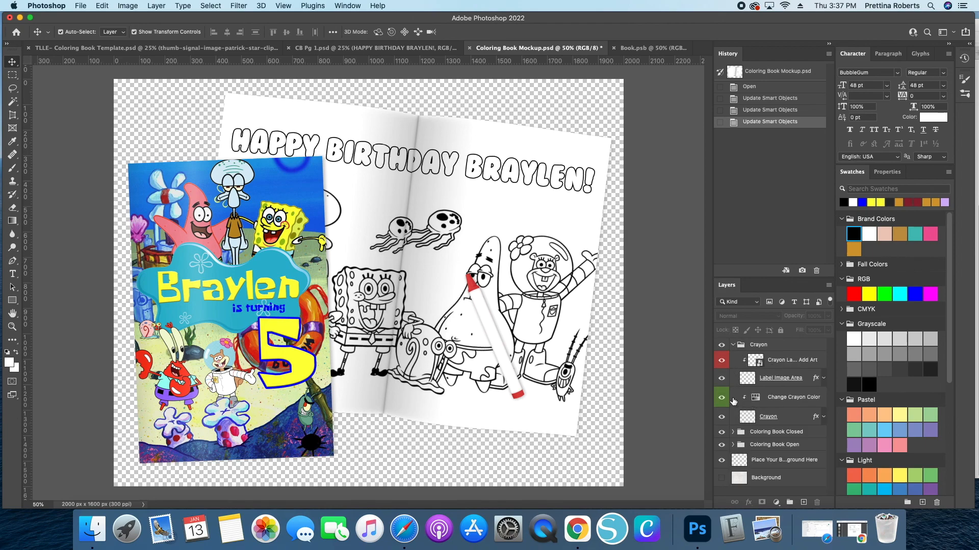
click(733, 346)
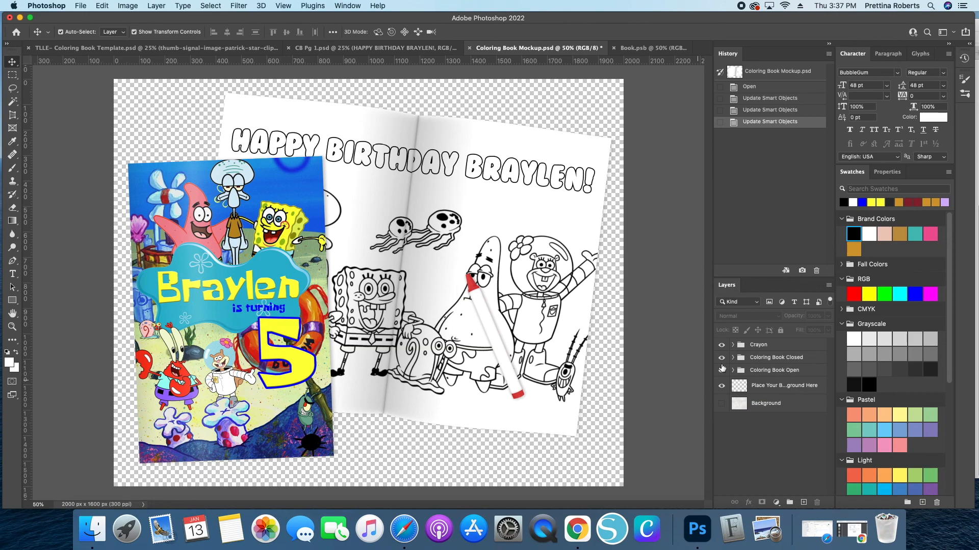
click(721, 346)
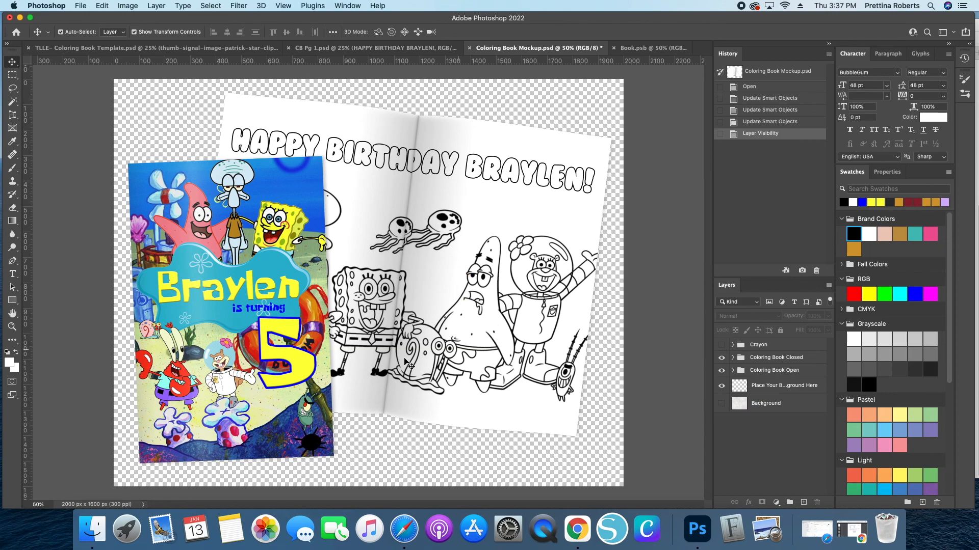
click(723, 345)
click(723, 345)
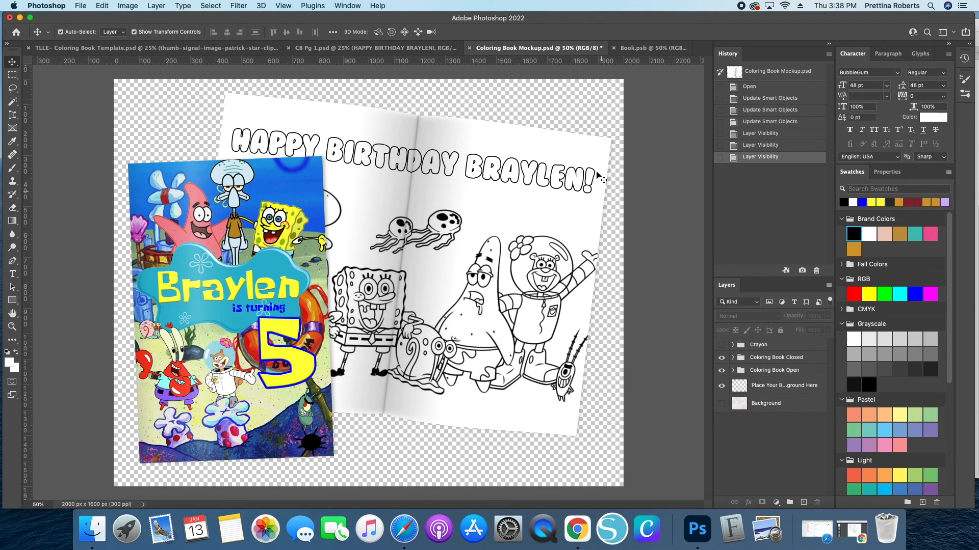
- Switch to the coloring book template and revert its history to the Free Transform state to restore the separate layers
click(66, 48)
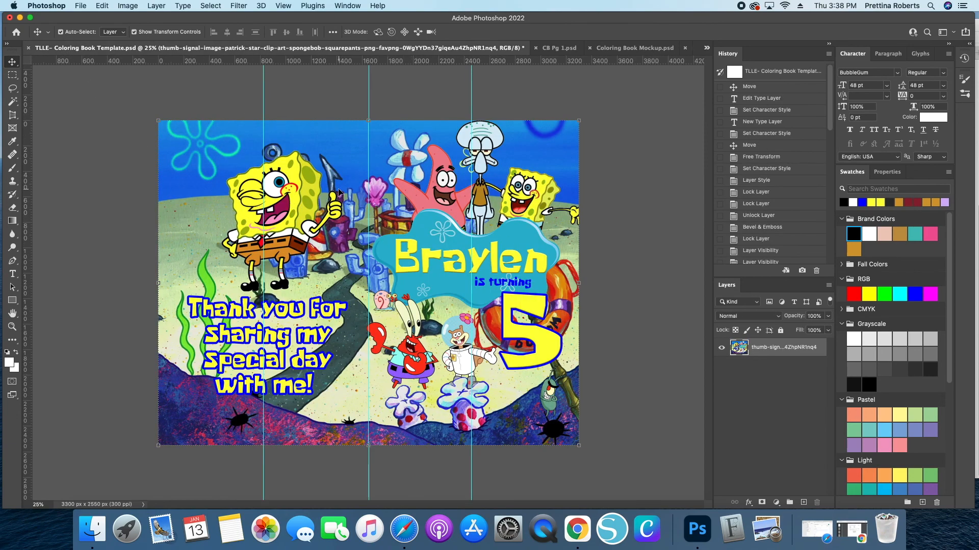
scroll(764, 235, down, 10)
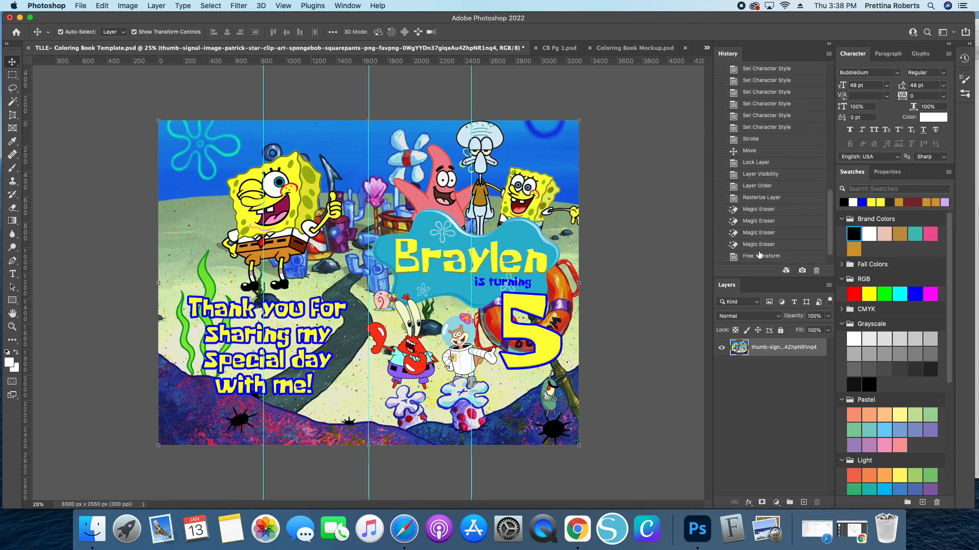
click(758, 255)
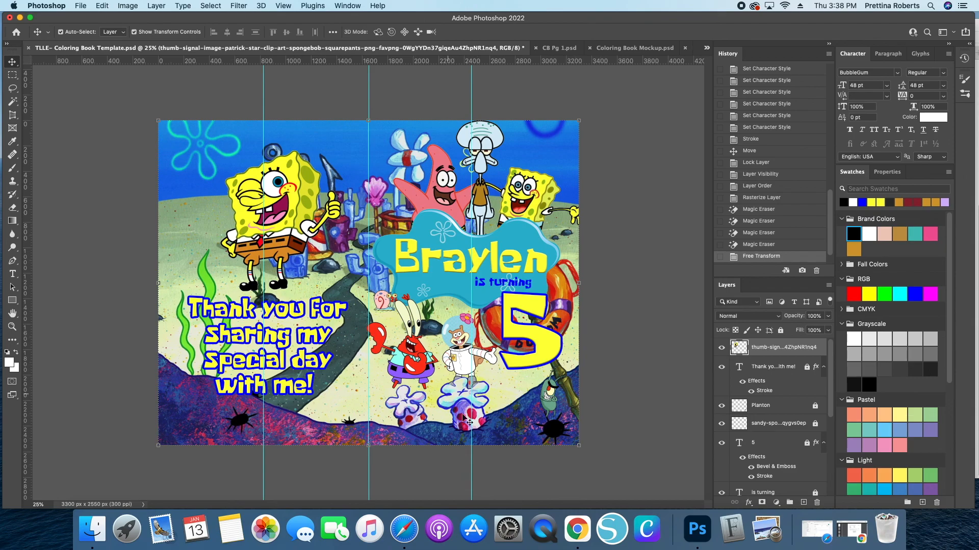
- Switch to Finder and browse to the Spongebob folder inside Party Products' Coloring Books folder
click(92, 530)
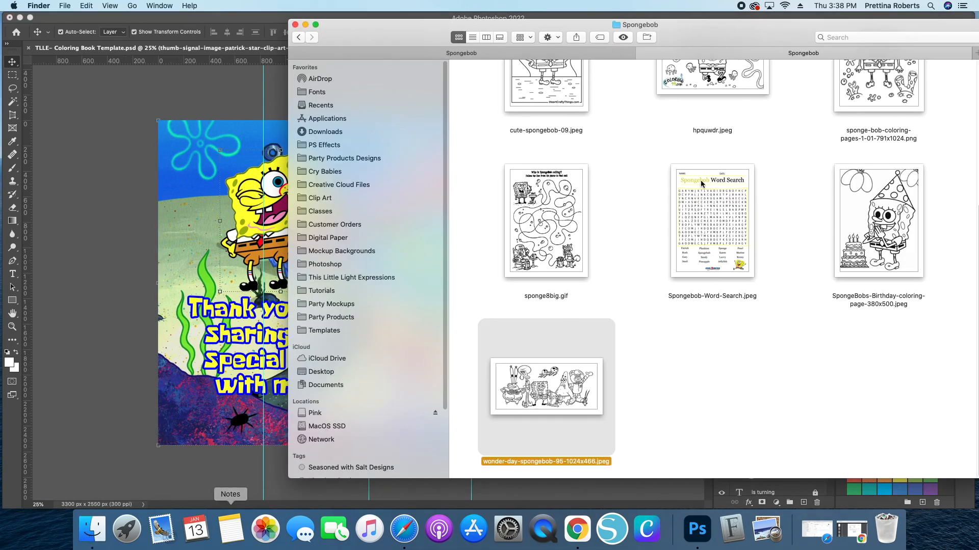
click(474, 53)
drag(637, 47, 493, 40)
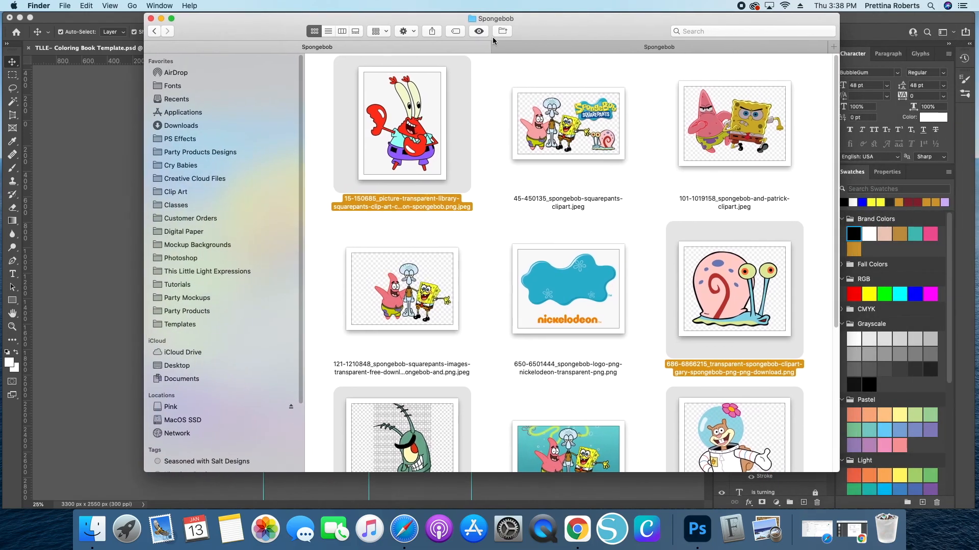
click(573, 45)
scroll(463, 240, up, 10)
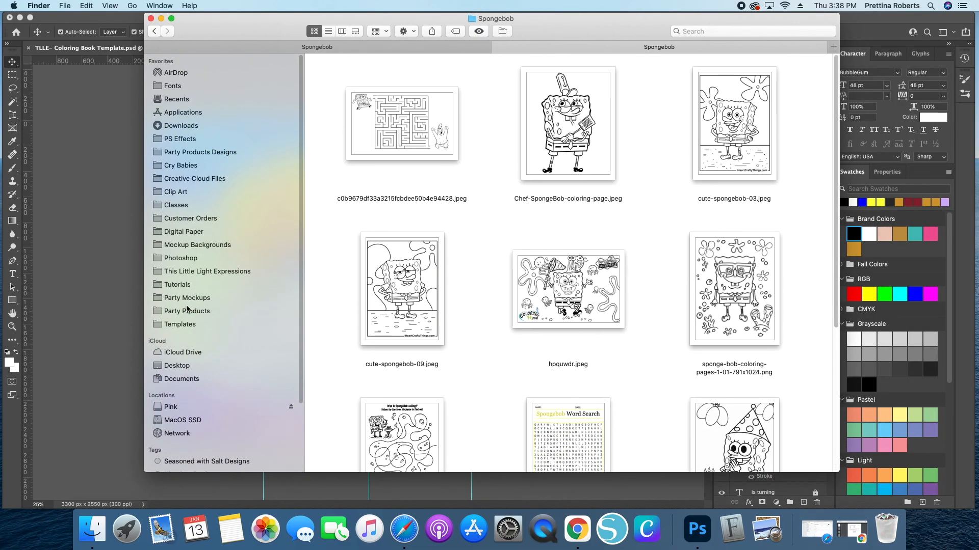
click(178, 312)
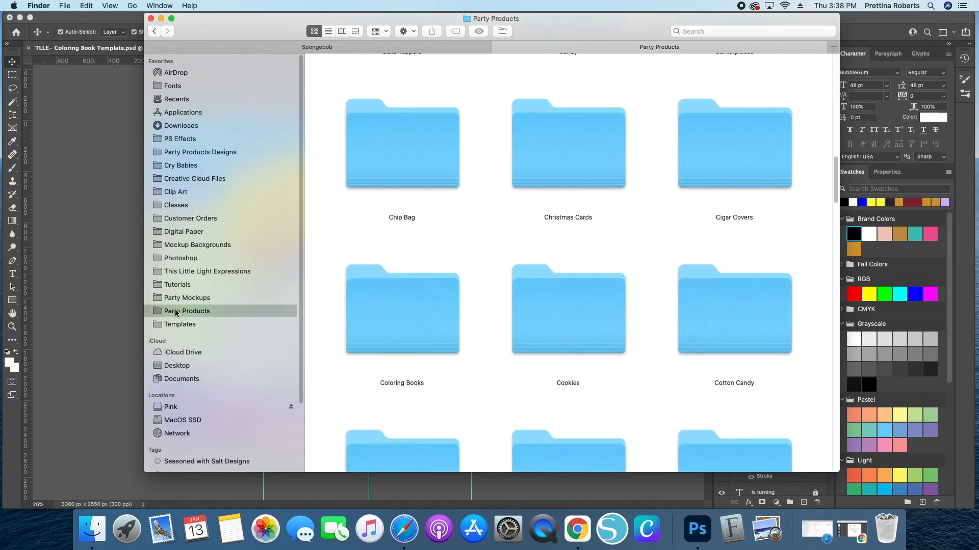
scroll(622, 263, down, 8)
scroll(616, 269, down, 5)
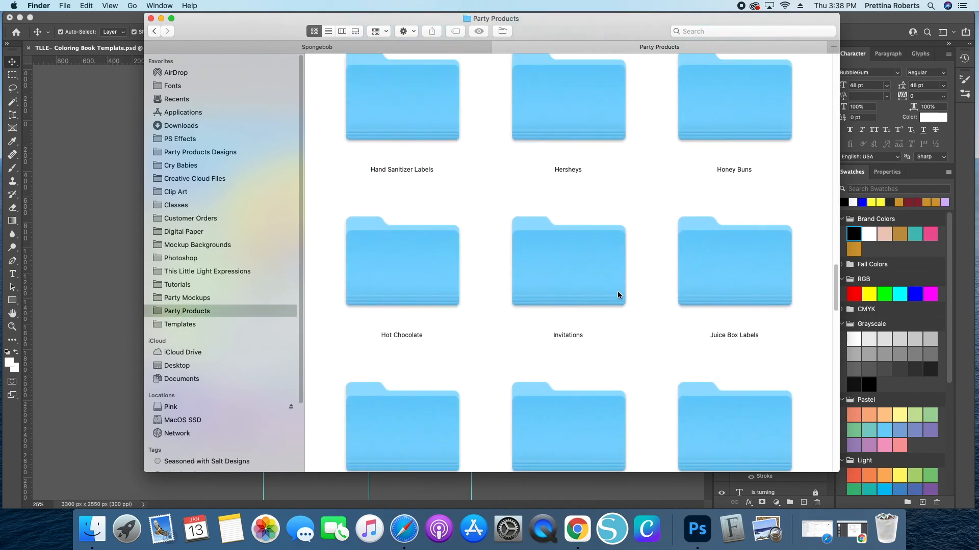
scroll(620, 288, up, 12)
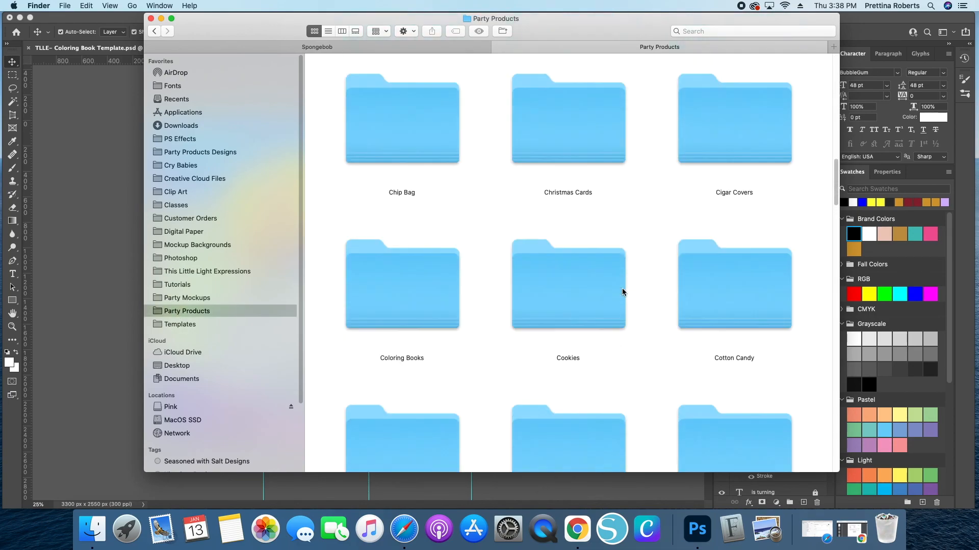
scroll(454, 296, down, 6)
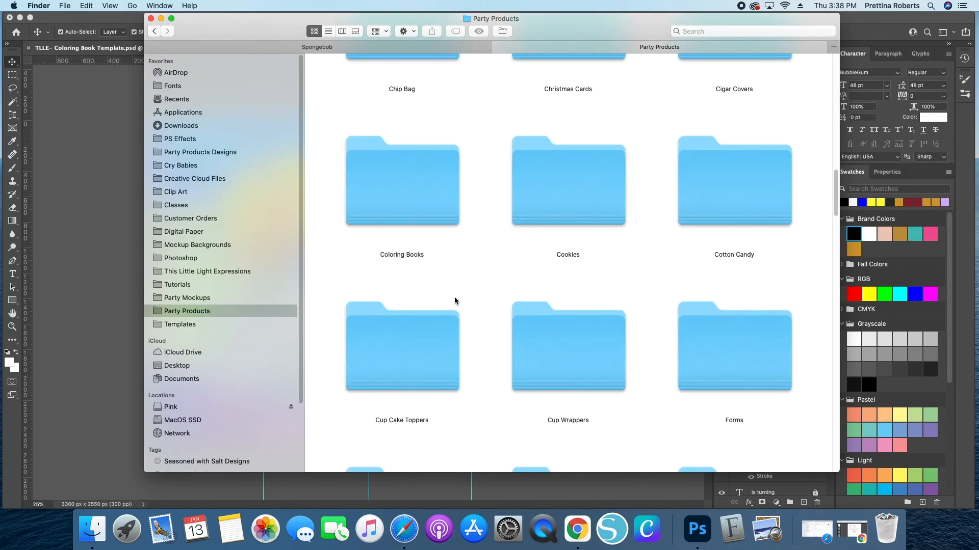
double_click(422, 207)
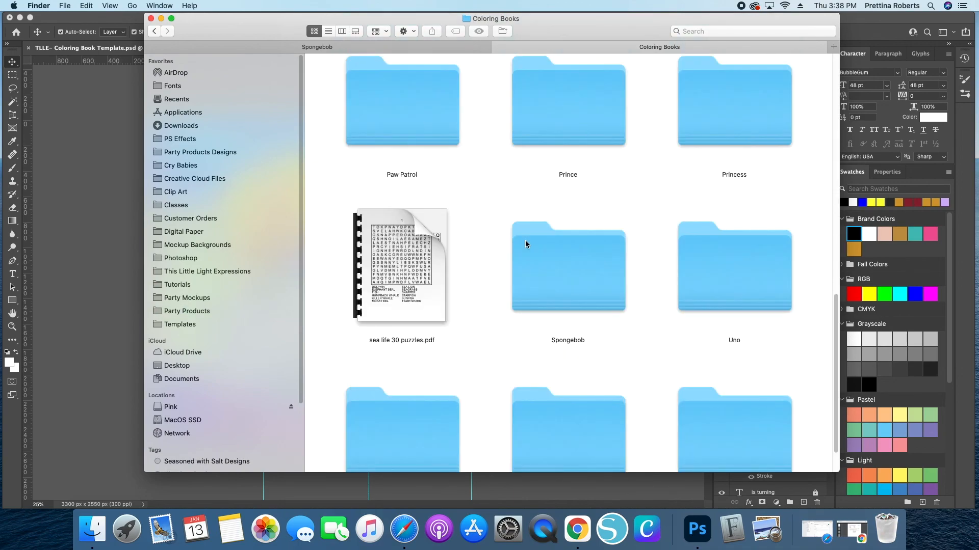
double_click(542, 225)
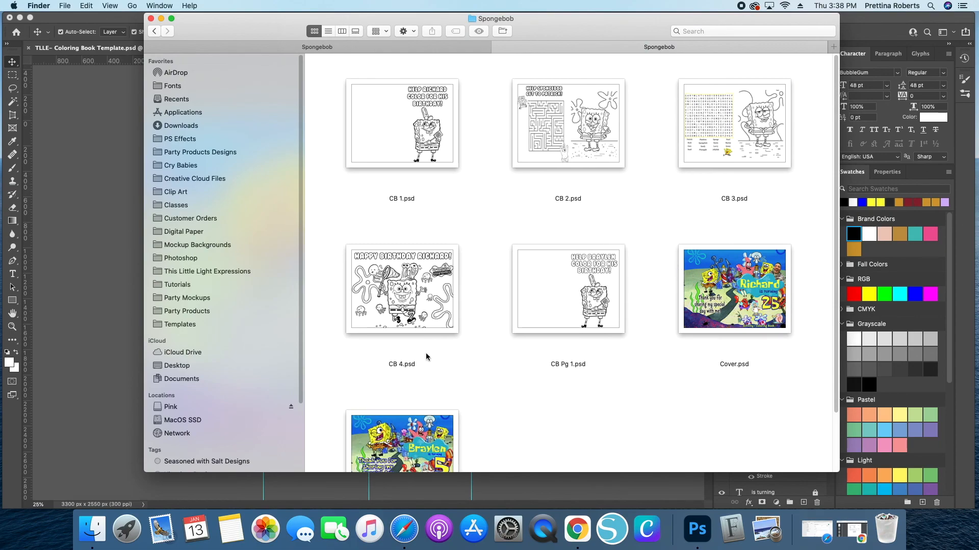
scroll(443, 326, down, 3)
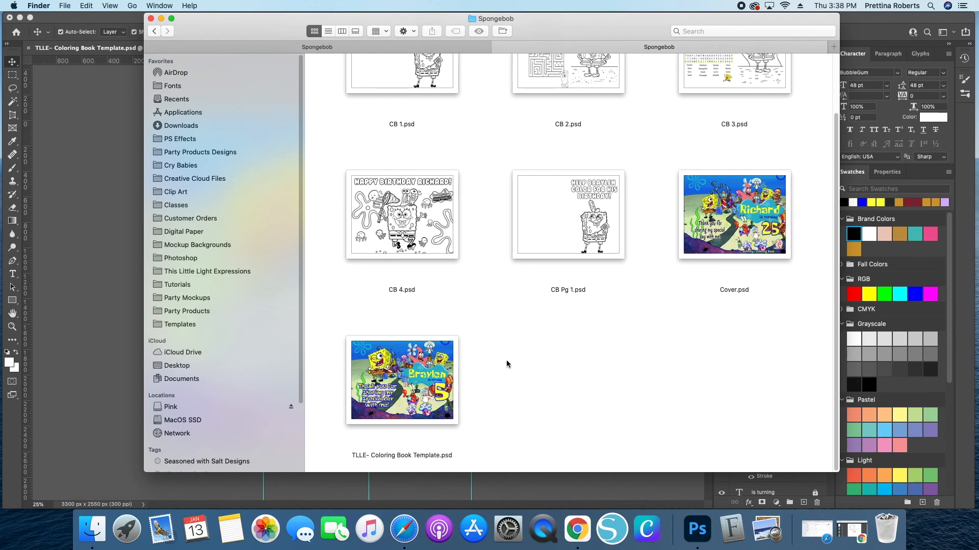
scroll(509, 363, up, 3)
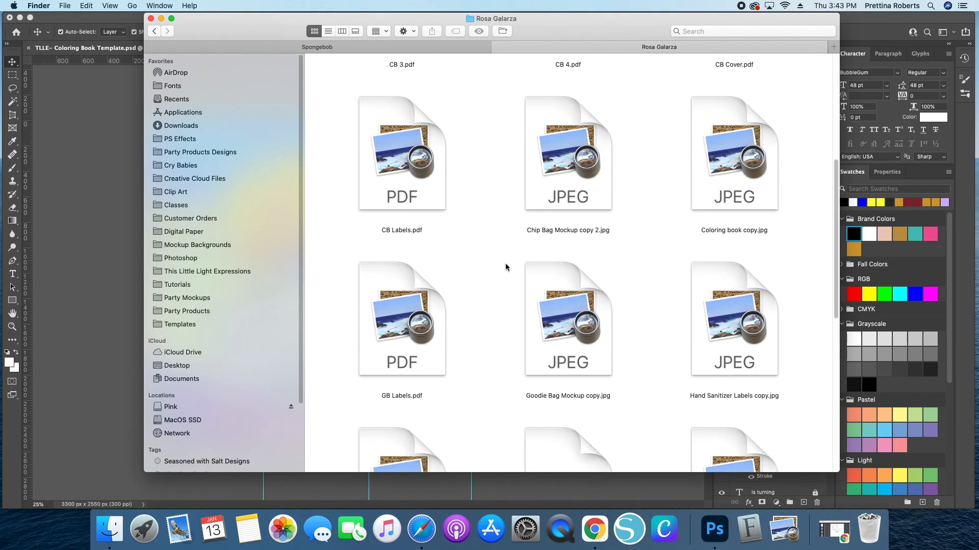
- Browse the customer's folder of finished SpongeBob party files
scroll(505, 263, down, 5)
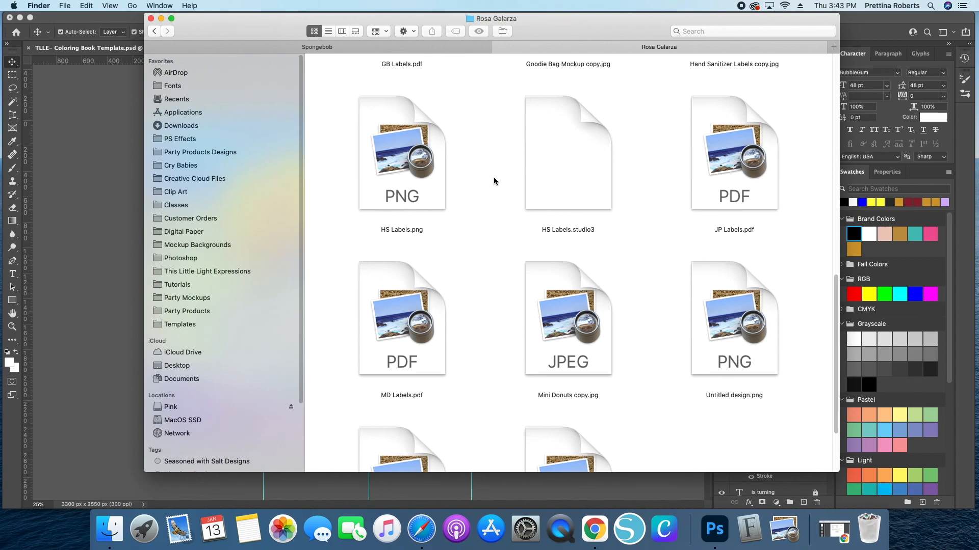
scroll(495, 210, up, 3)
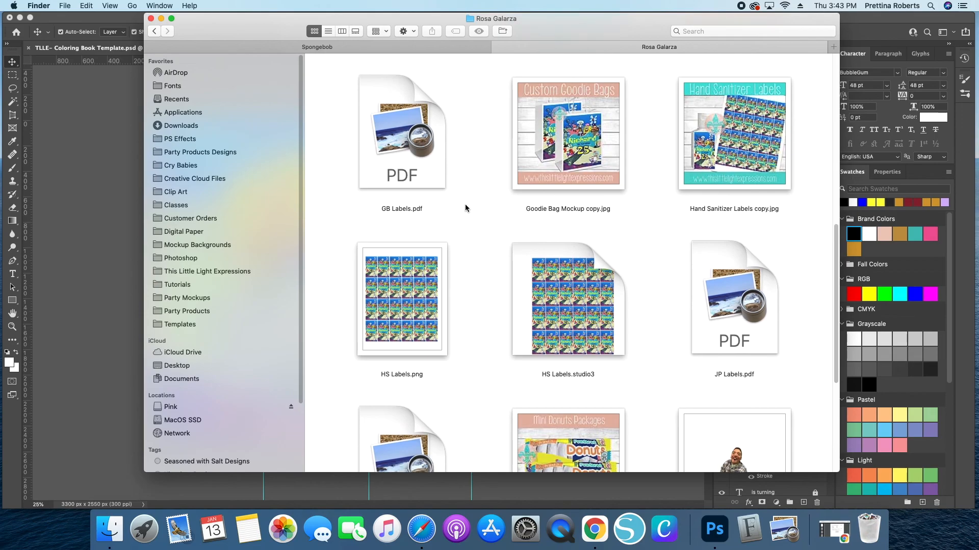
scroll(467, 206, down, 2)
scroll(485, 222, down, 5)
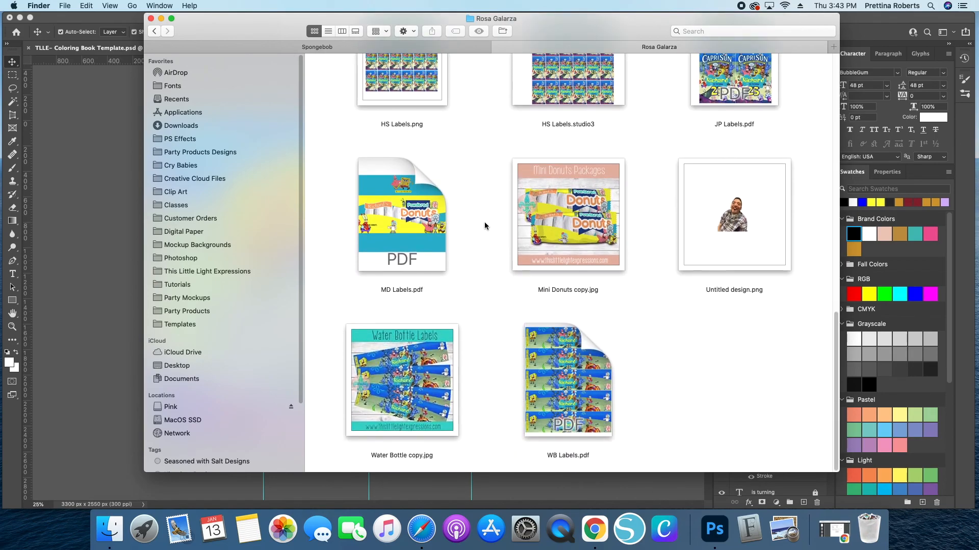
scroll(485, 222, up, 9)
scroll(511, 219, up, 6)
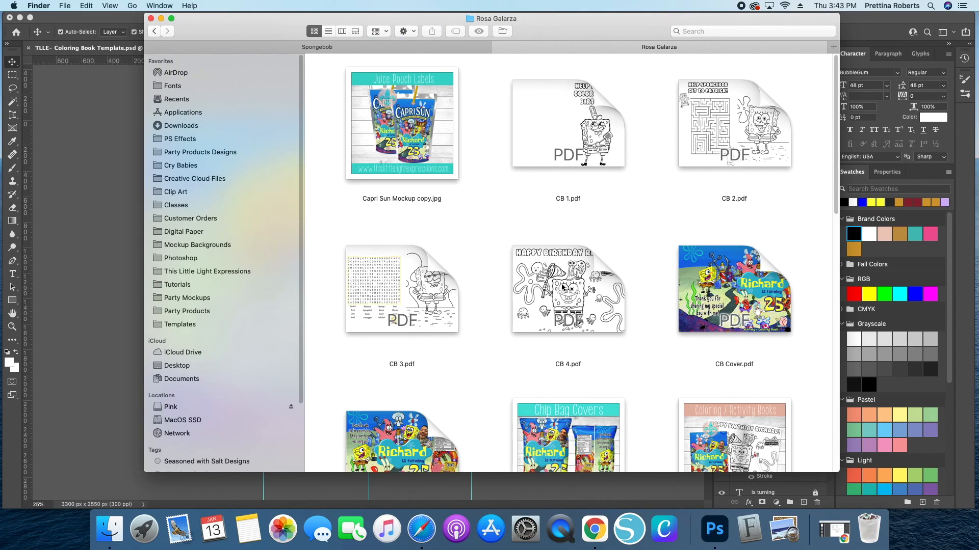
scroll(564, 288, down, 3)
scroll(532, 200, up, 3)
scroll(474, 269, down, 3)
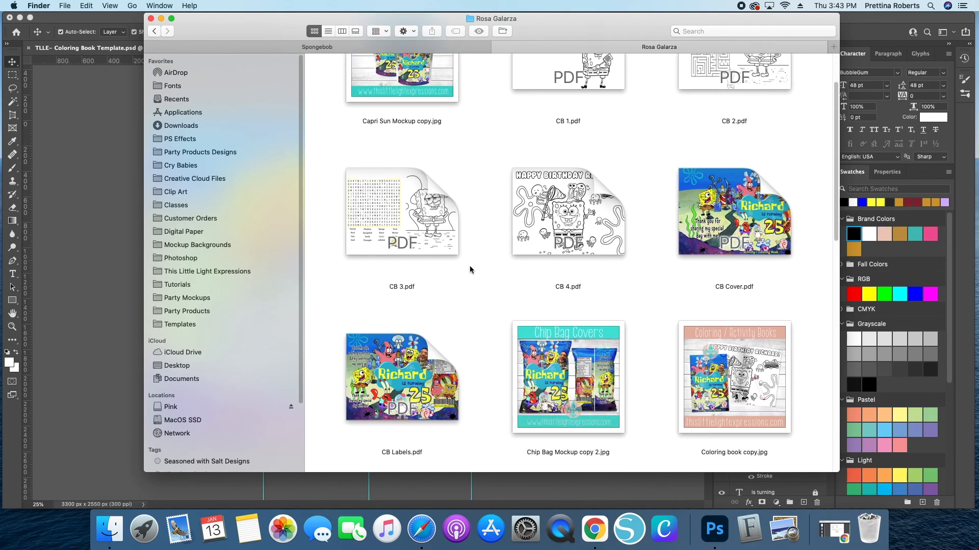
scroll(424, 299, up, 3)
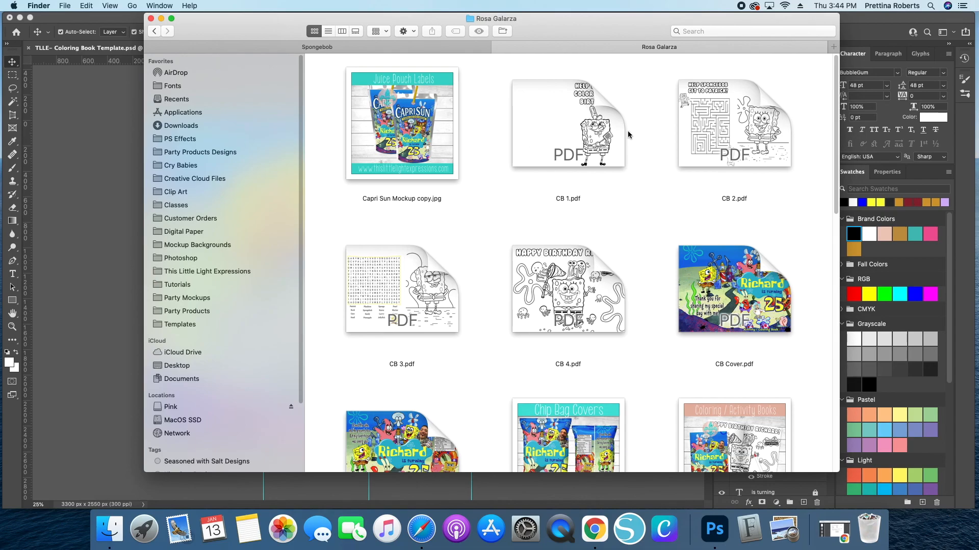
- Open CB 1.pdf in Preview
click(570, 157)
double_click(552, 200)
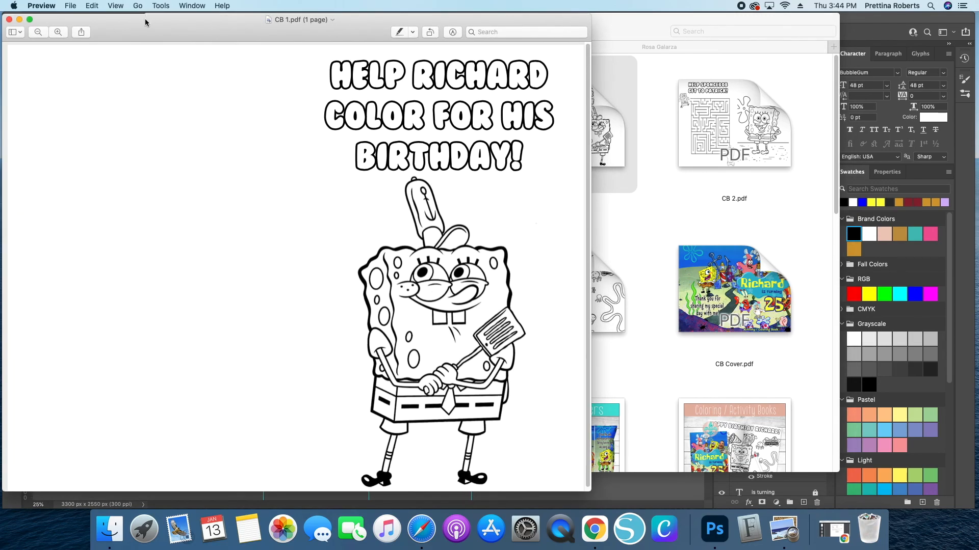
drag(142, 26, 228, 28)
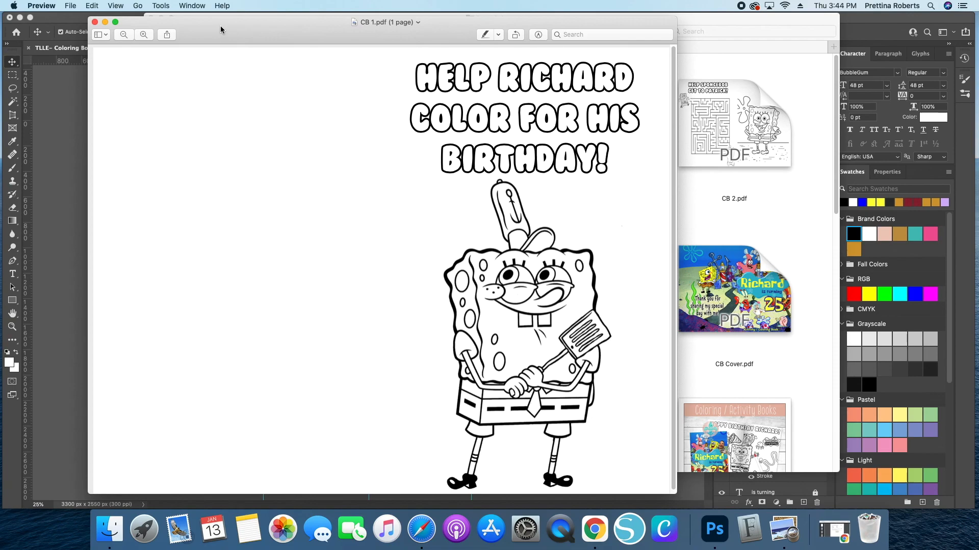
- Set up printing the page in Black & White, single-sided, at Best quality, then cancel and close the PDF
click(71, 5)
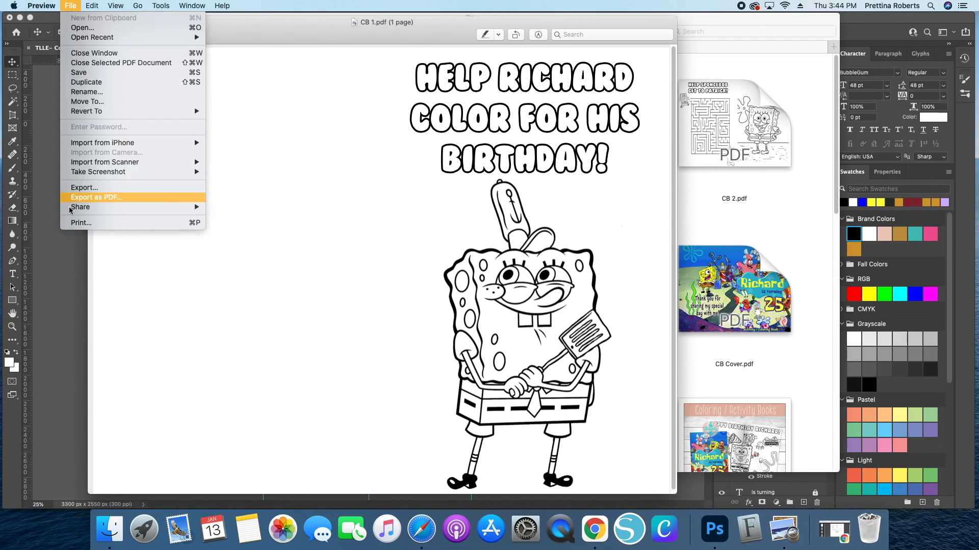
click(79, 223)
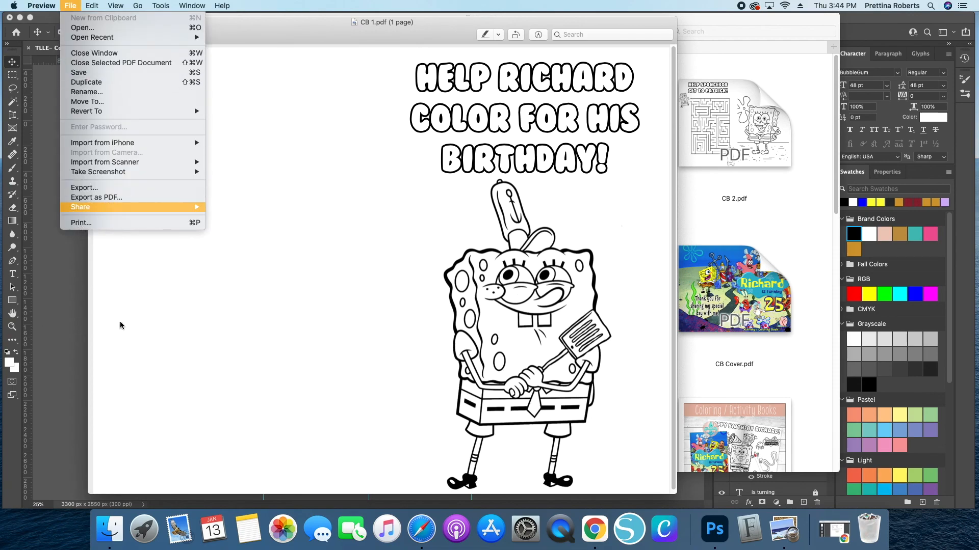
click(65, 224)
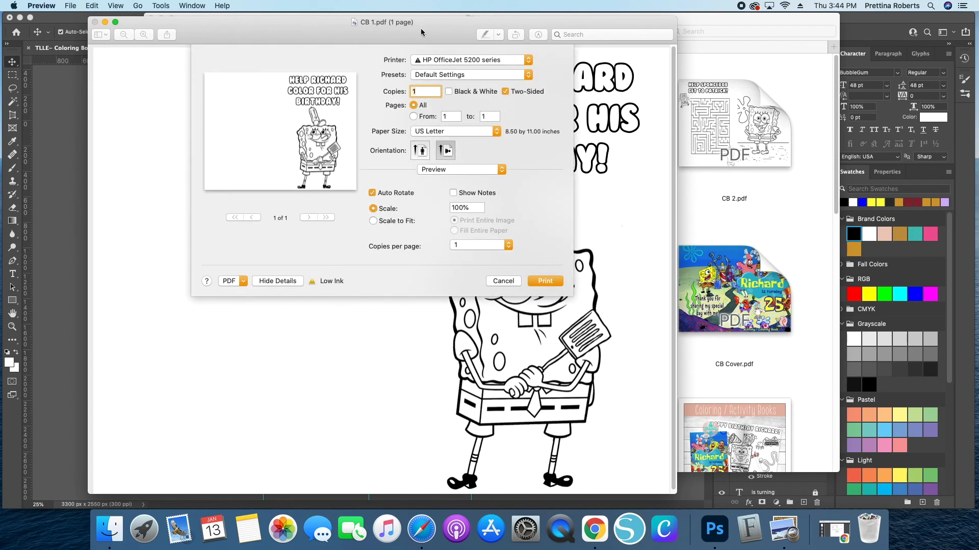
click(444, 59)
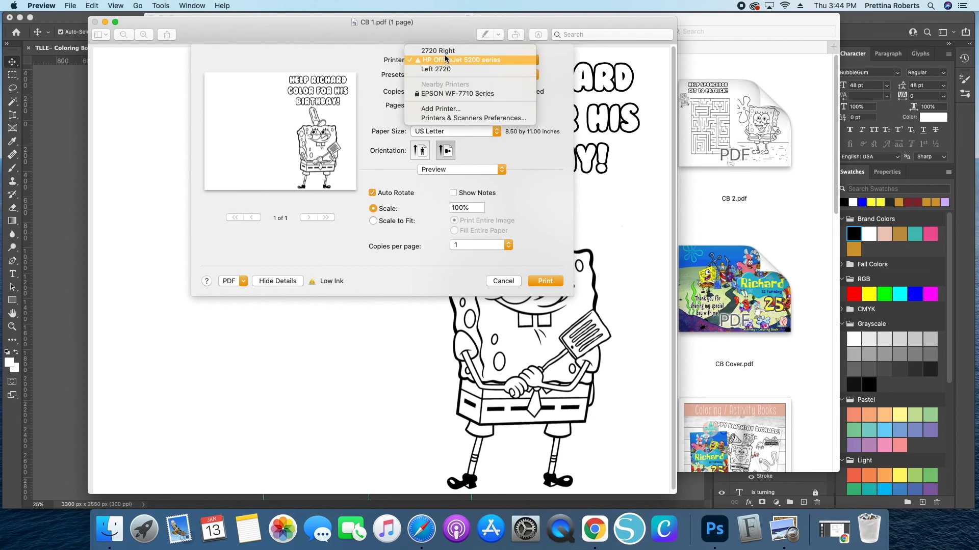
click(442, 61)
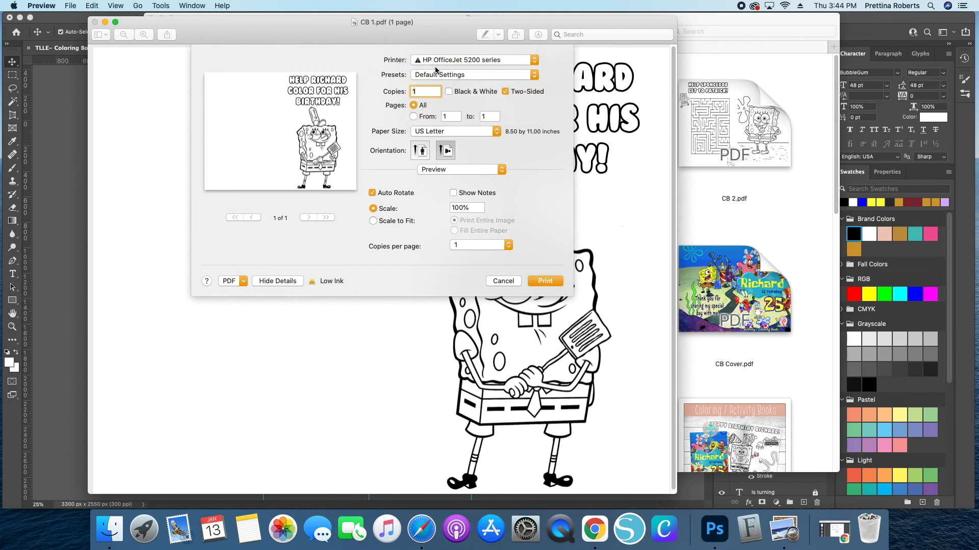
click(505, 93)
click(449, 92)
click(454, 170)
click(444, 185)
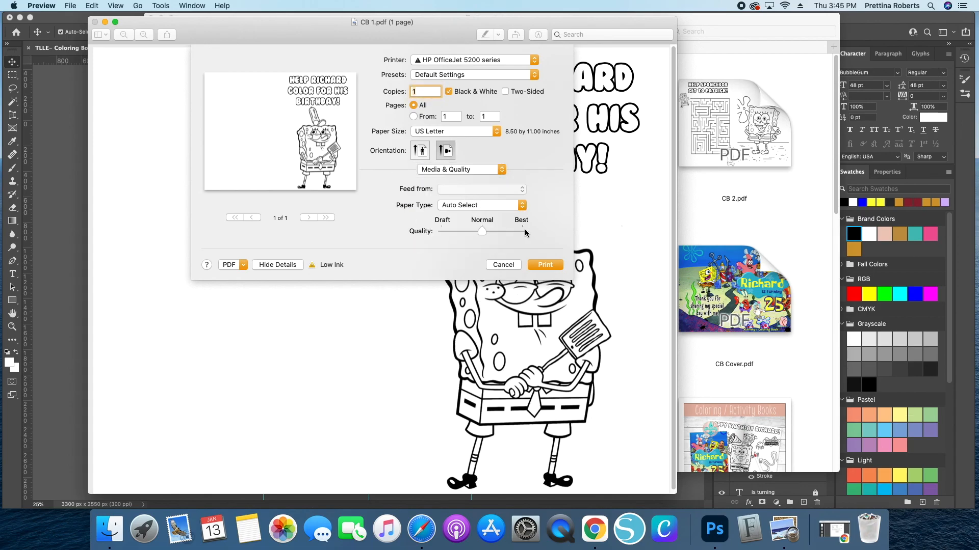
drag(480, 231, 522, 231)
click(503, 265)
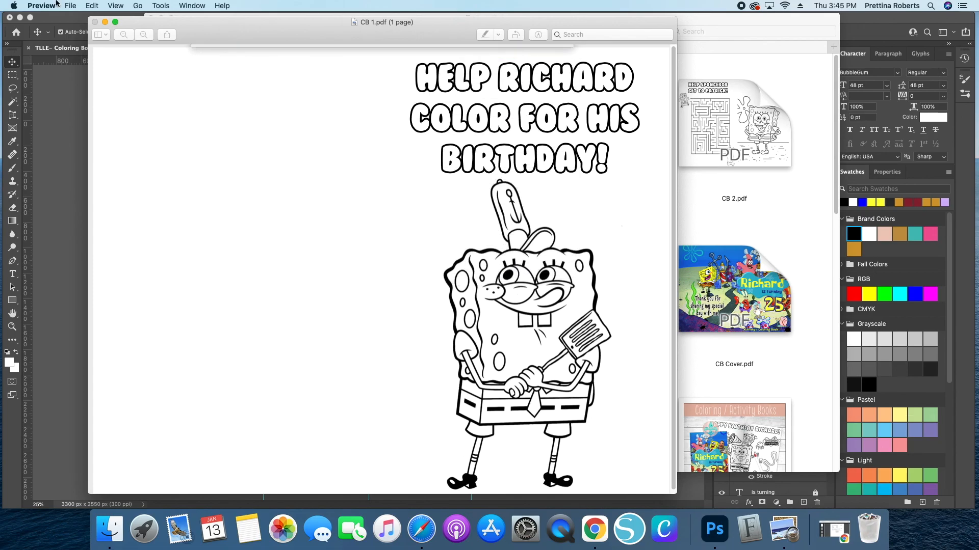
click(95, 23)
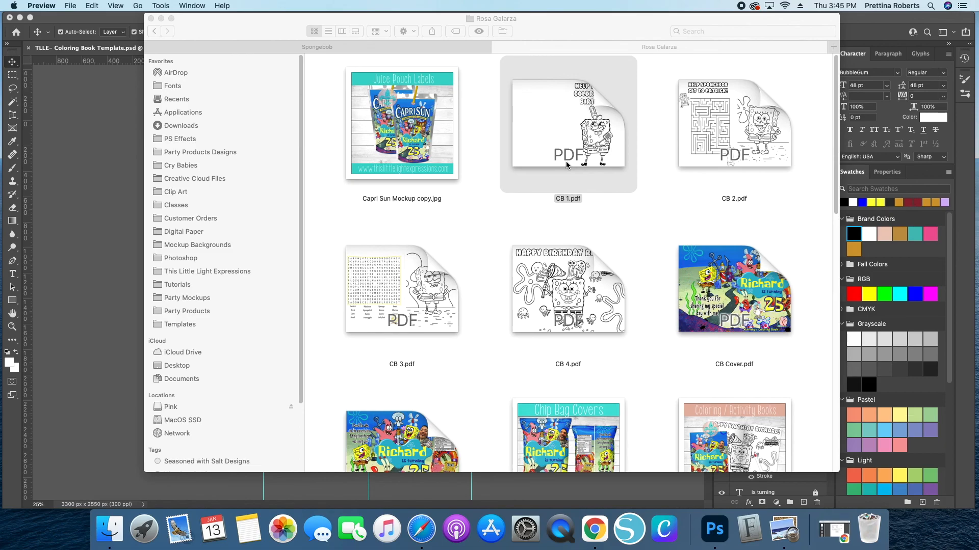
- Open CB 1.pdf in Preview and rotate the page four quarter turns until it is upright again
click(560, 94)
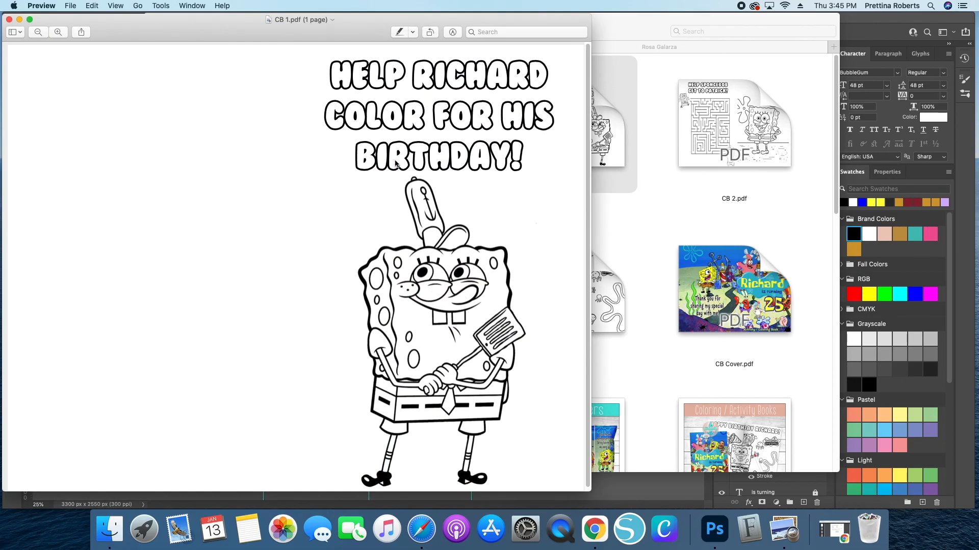
click(429, 32)
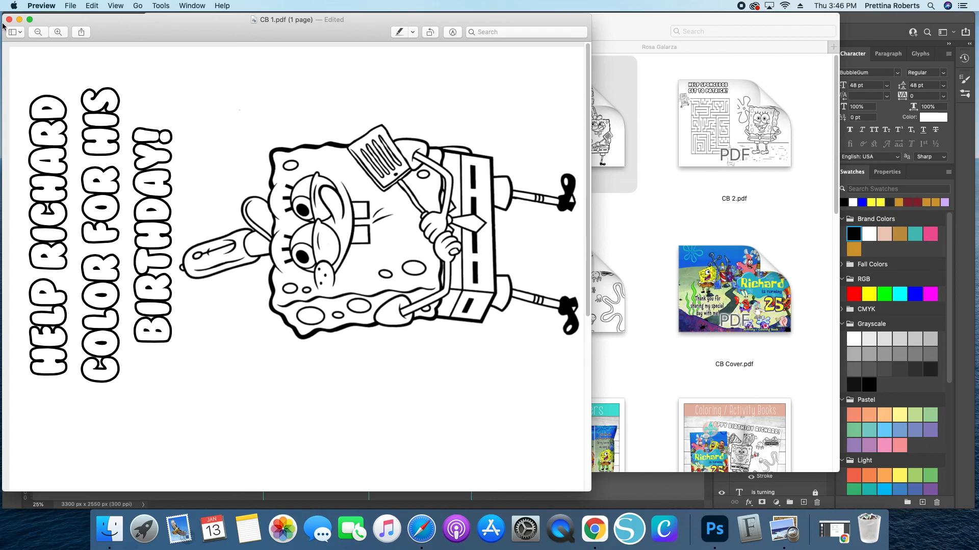
click(430, 32)
click(429, 32)
click(430, 33)
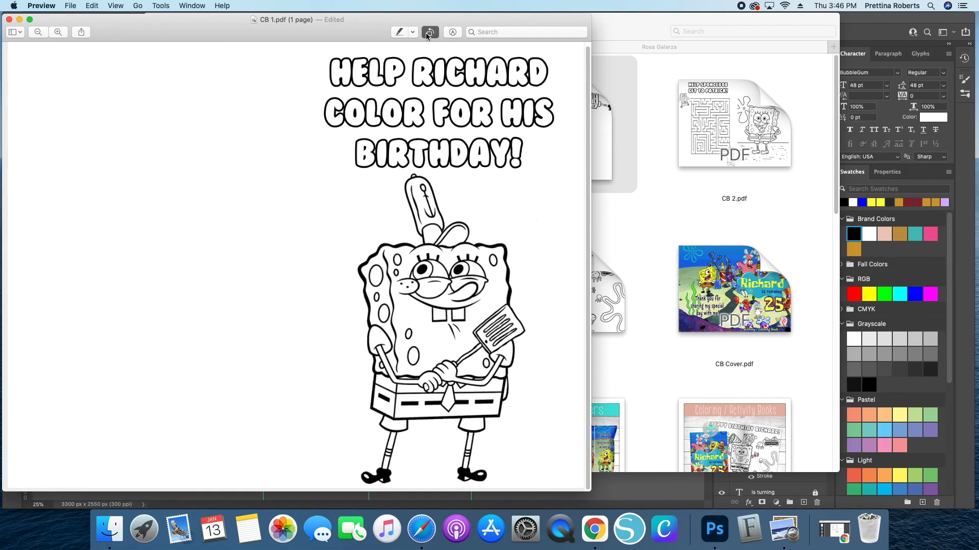
- Close the PDF, dismissing the first prompt and then accepting the save notice
click(8, 19)
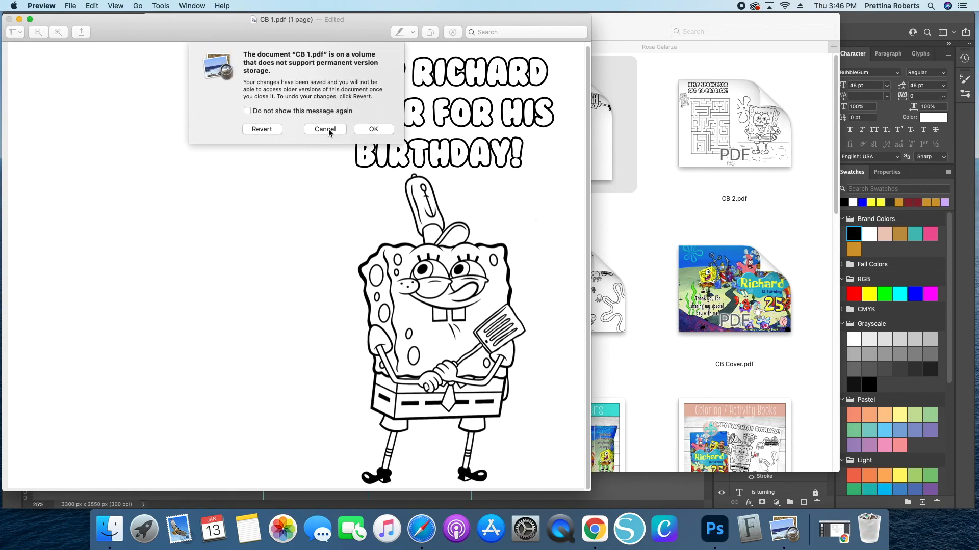
click(325, 129)
click(8, 19)
click(373, 129)
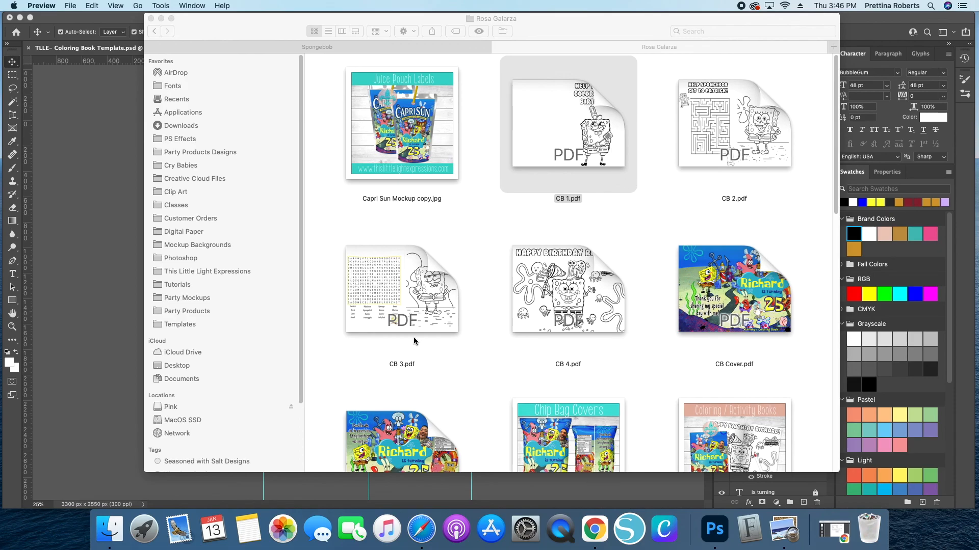
- Return to Photoshop and switch to the Coloring Book Mockup document
scroll(503, 327, down, 1)
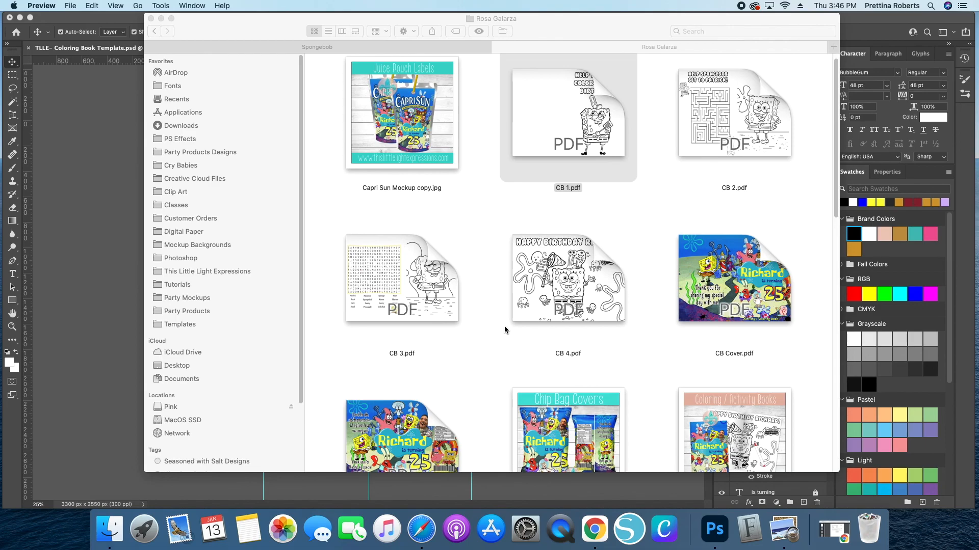
click(137, 182)
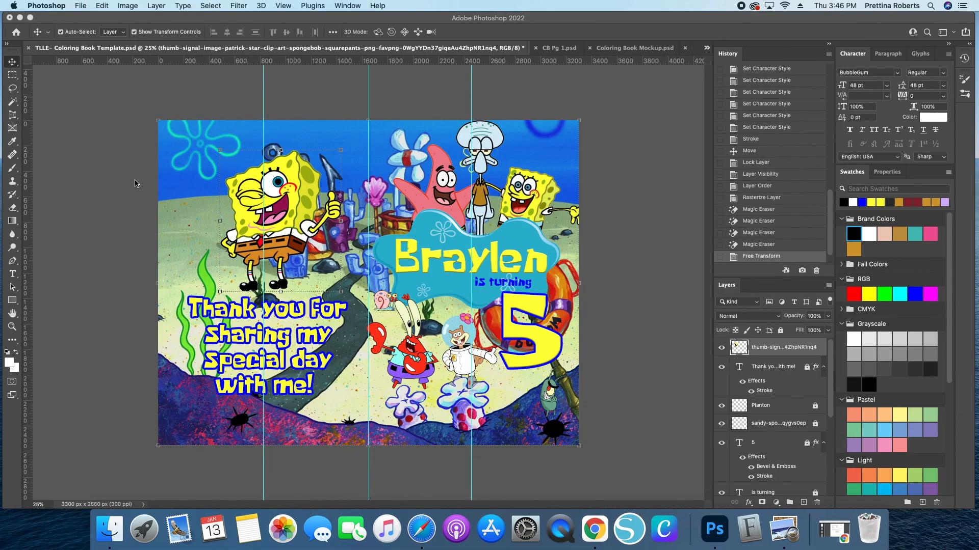
click(632, 47)
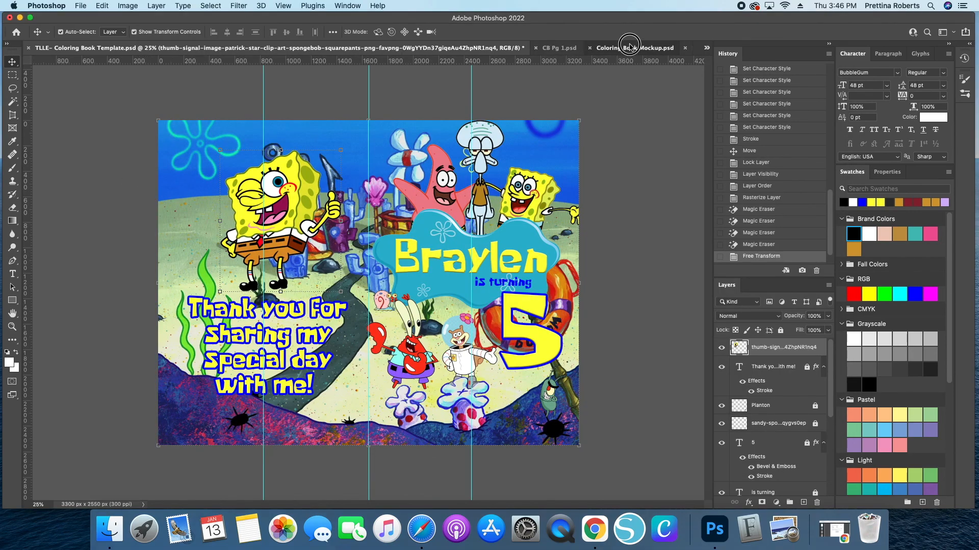